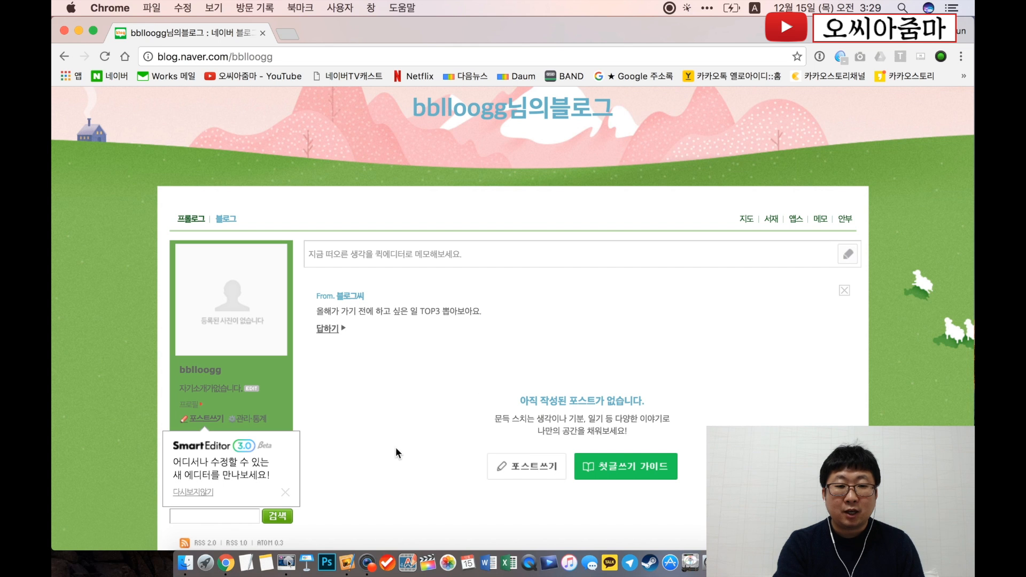
- Dismiss the SmartEditor 3.0 notice on the blog's main page and start writing a new post
scroll(396, 453, down, 2)
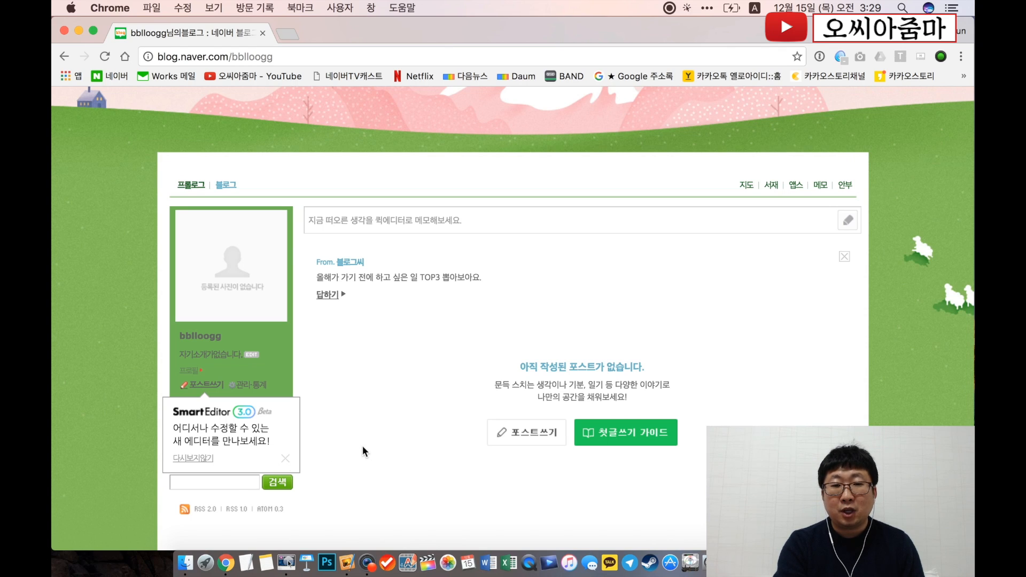
scroll(362, 446, down, 2)
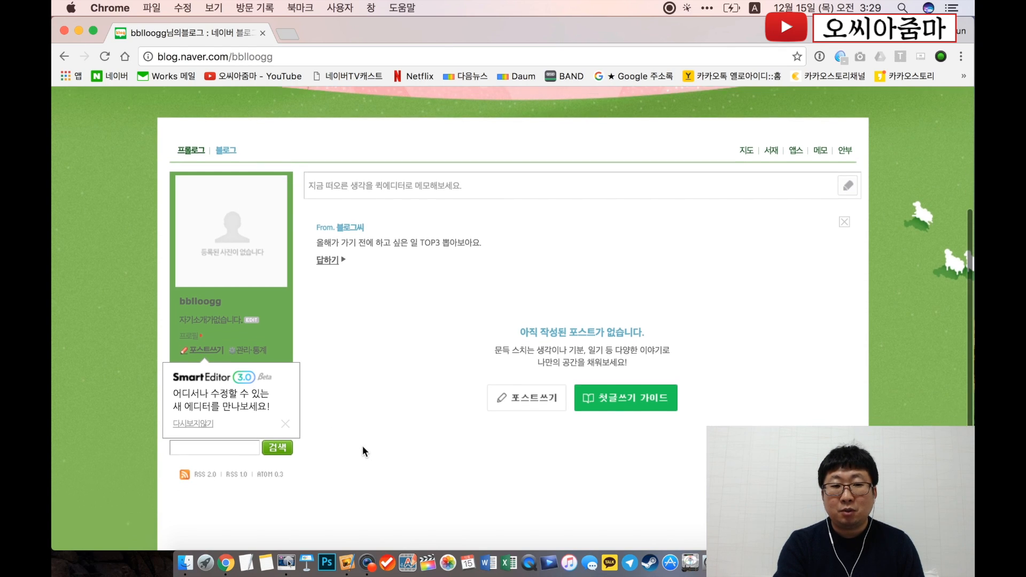
click(290, 423)
click(206, 346)
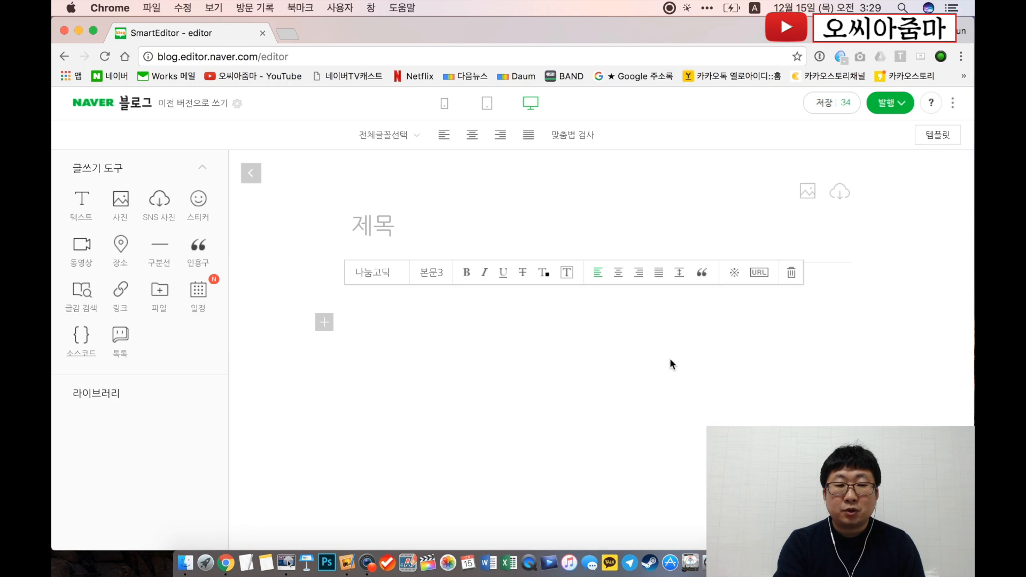
- Look at the previous version of the post editor and return to SmartEditor 3.0
click(213, 105)
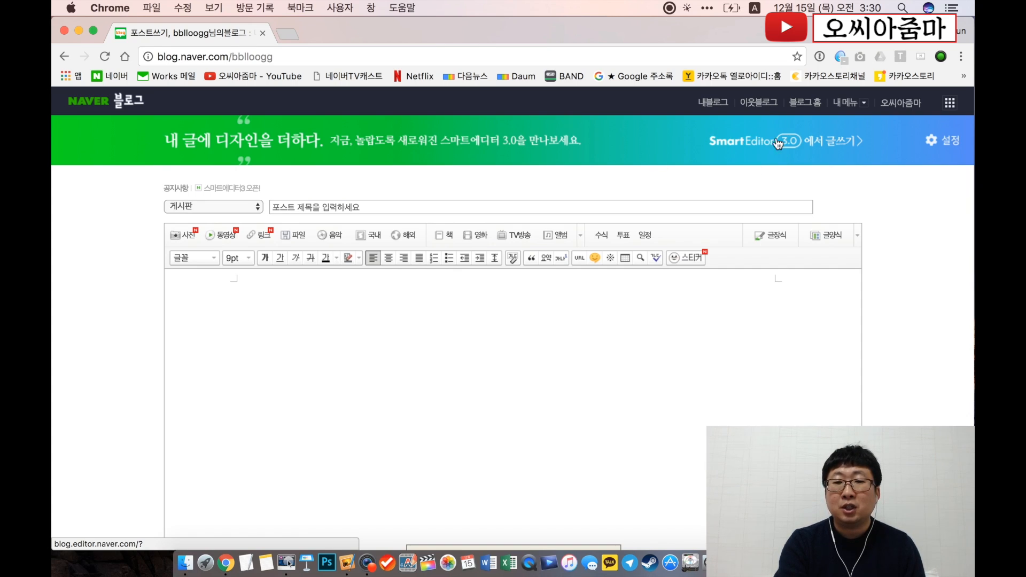
click(819, 144)
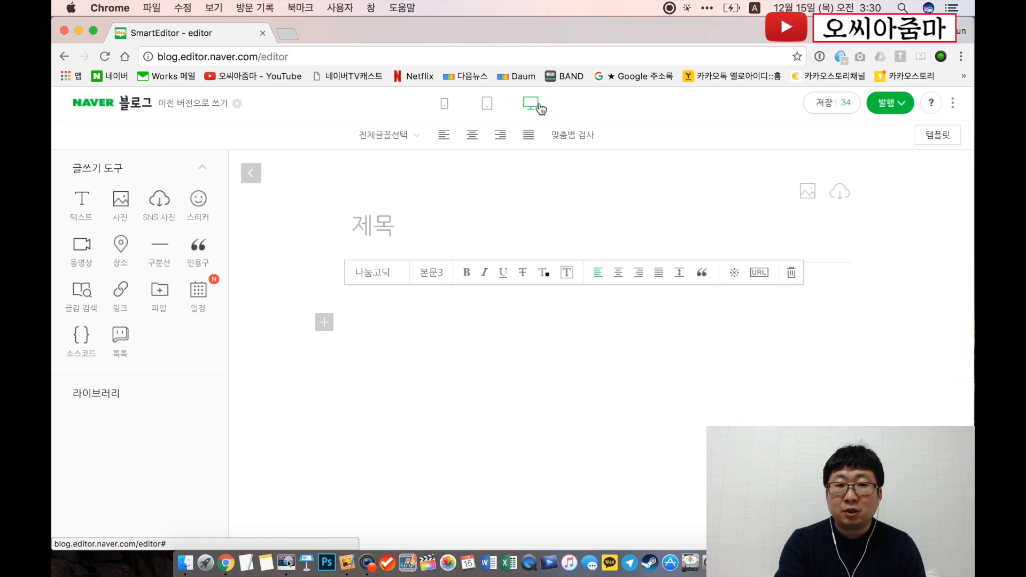
- Compare the post's mobile, tablet and desktop layouts, finishing on the desktop layout
click(446, 107)
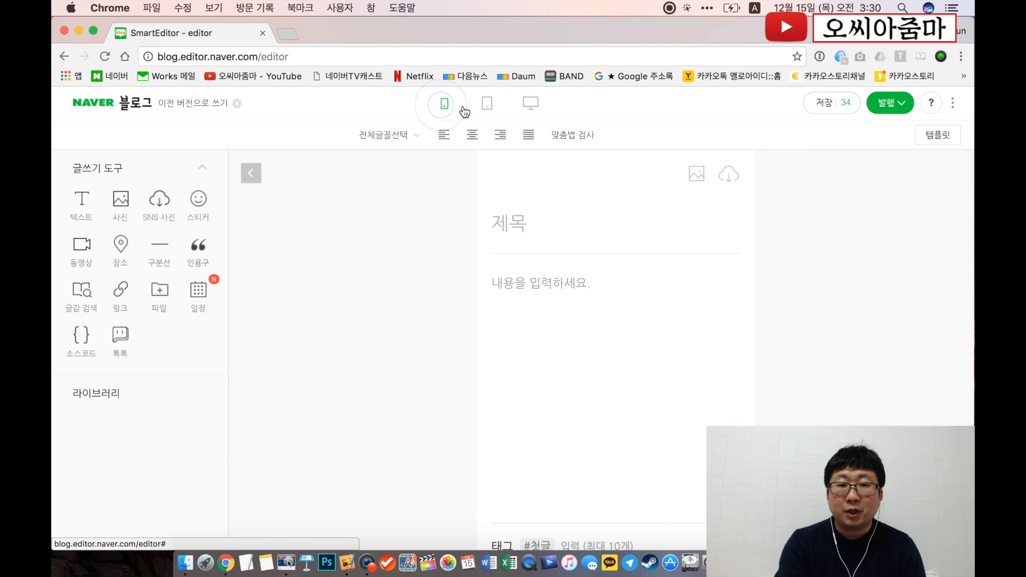
click(488, 108)
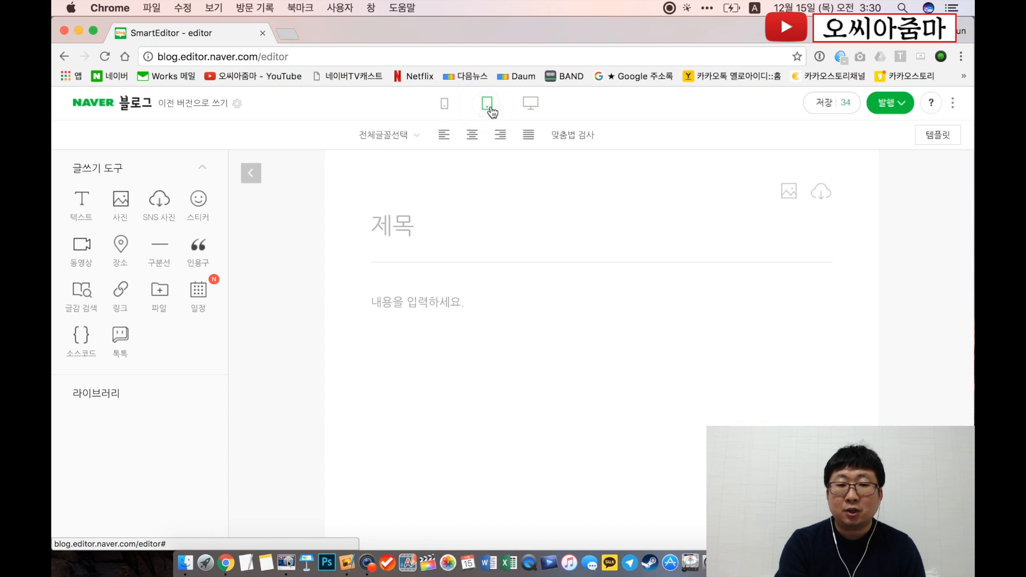
click(532, 105)
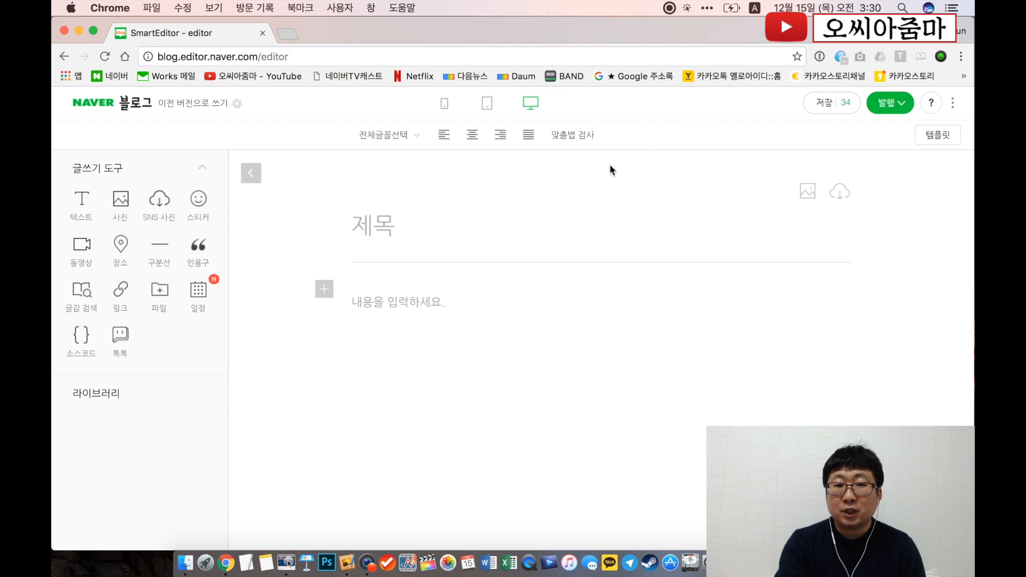
click(450, 108)
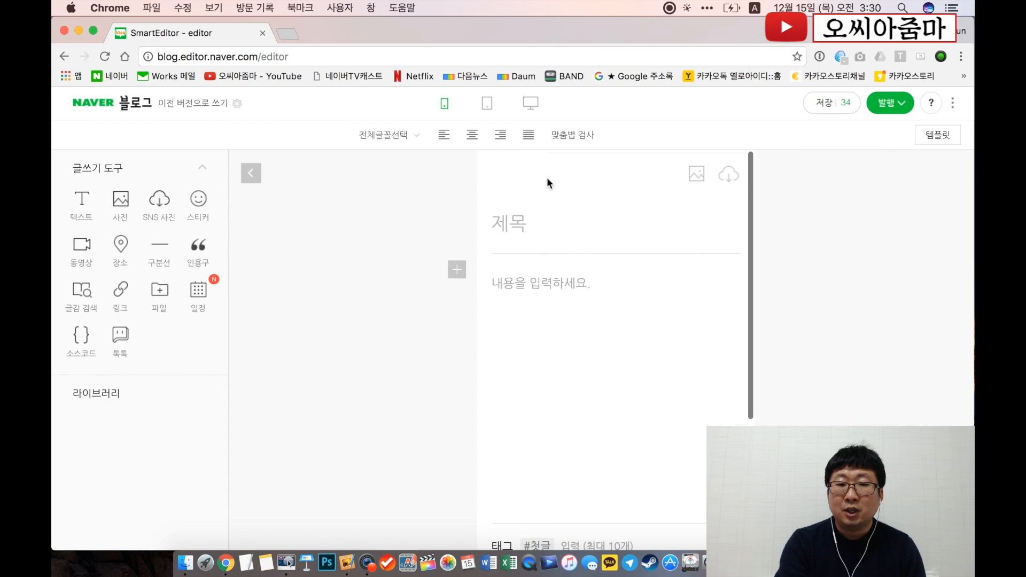
click(532, 110)
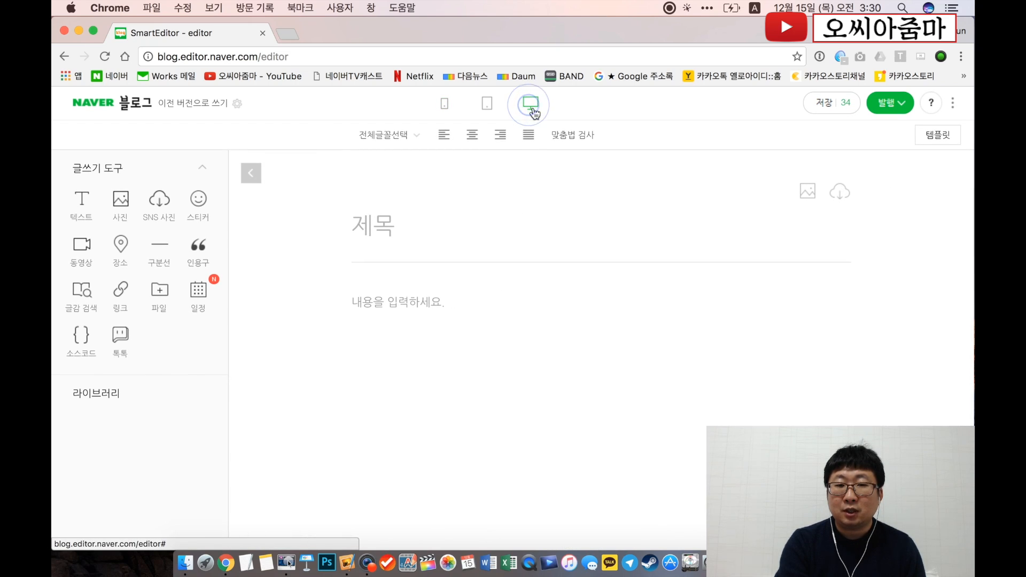
click(454, 111)
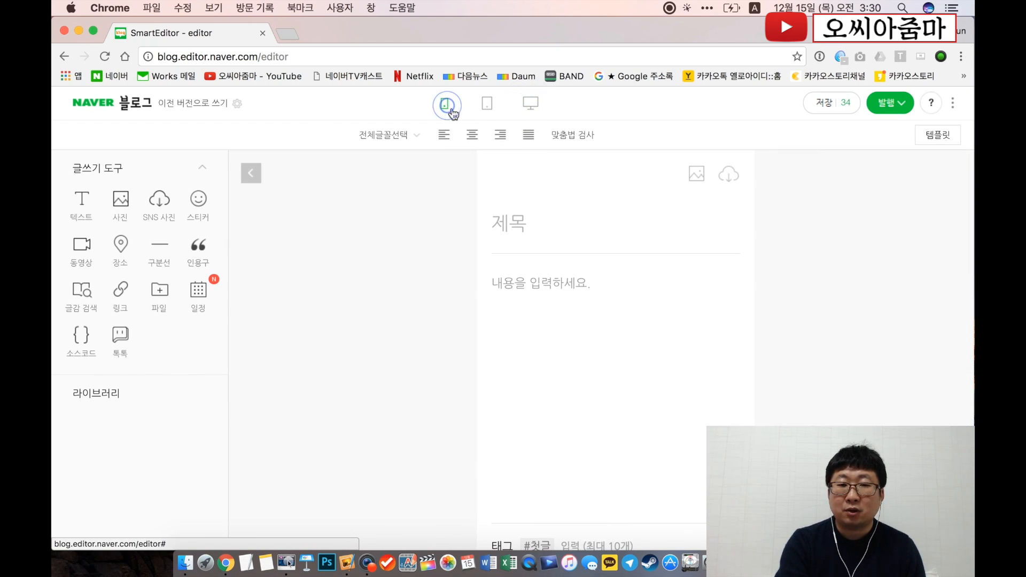
click(535, 109)
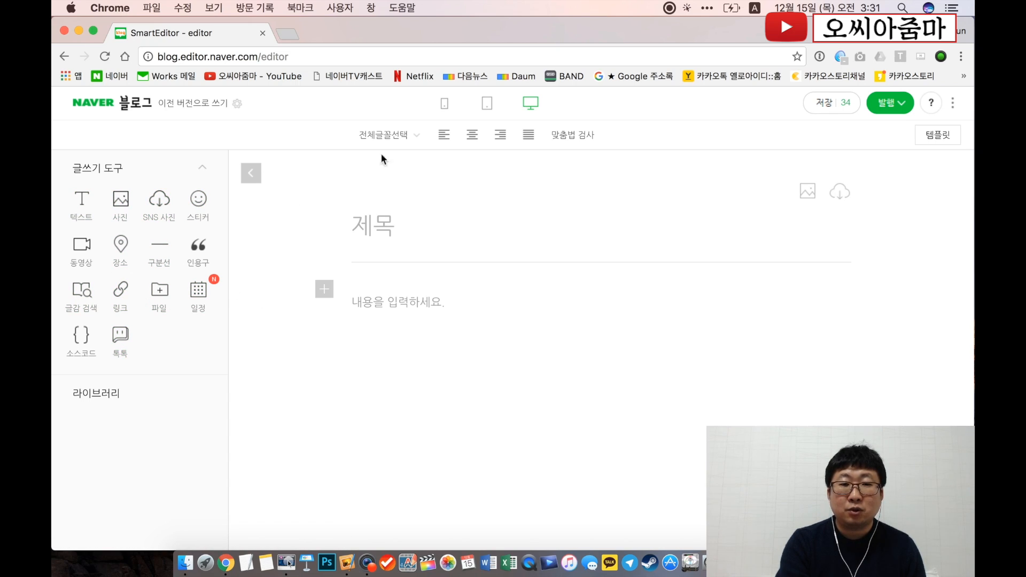
- Set the font of the entire post to 나눔고딕
click(394, 136)
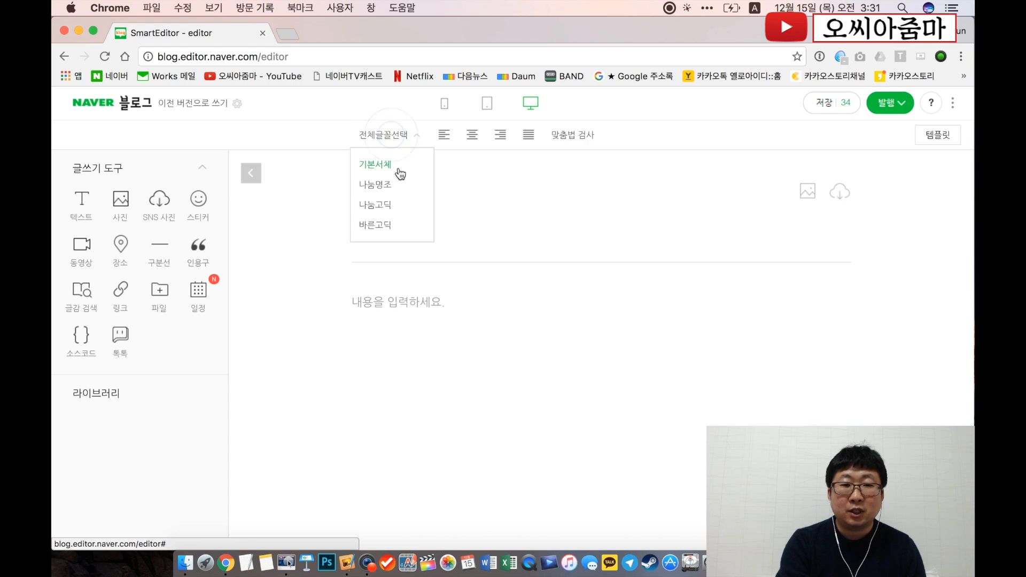
click(396, 211)
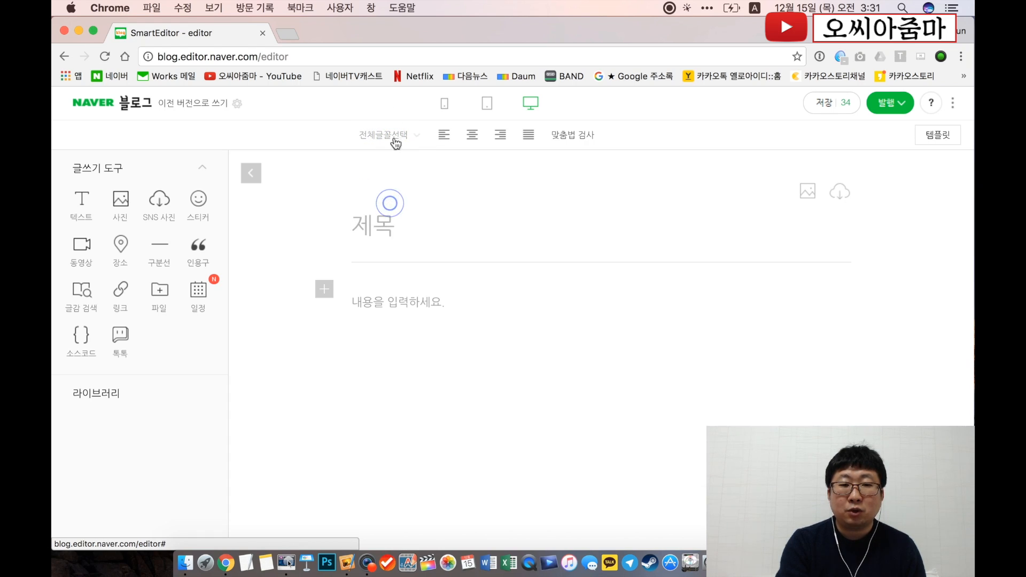
- Try centre and justified alignment on the entire post and return it to left alignment
click(477, 138)
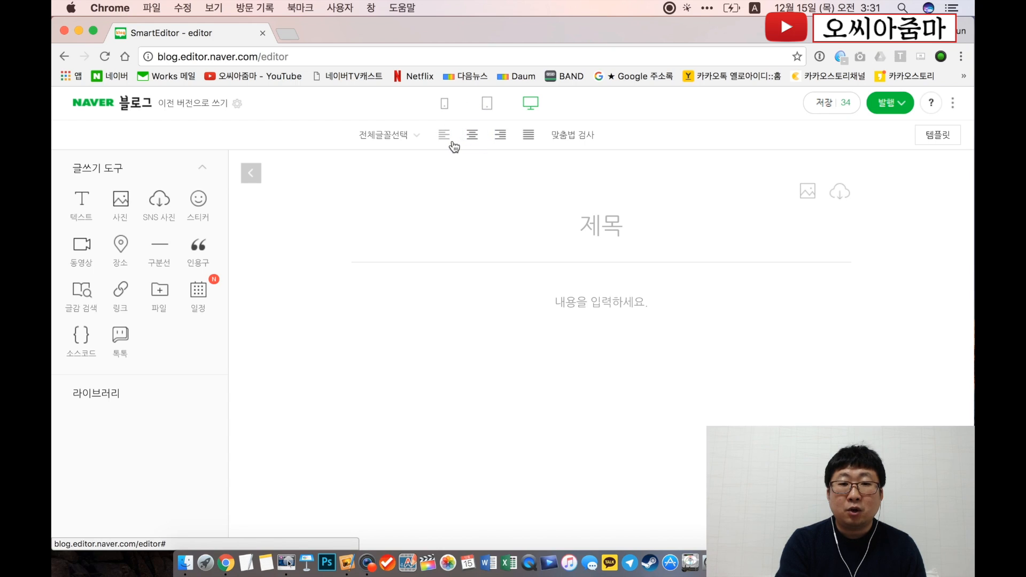
click(451, 142)
click(473, 140)
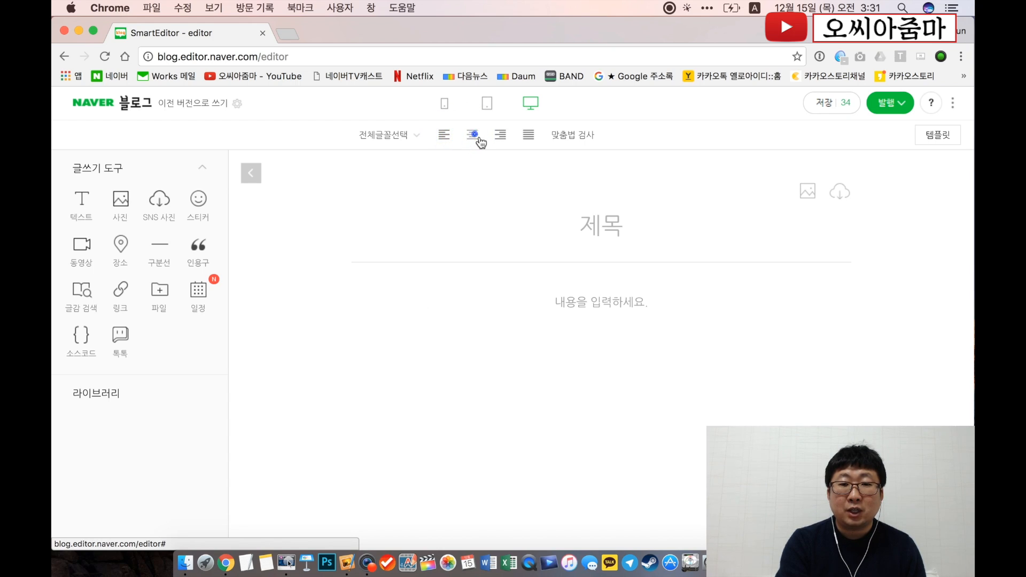
click(532, 142)
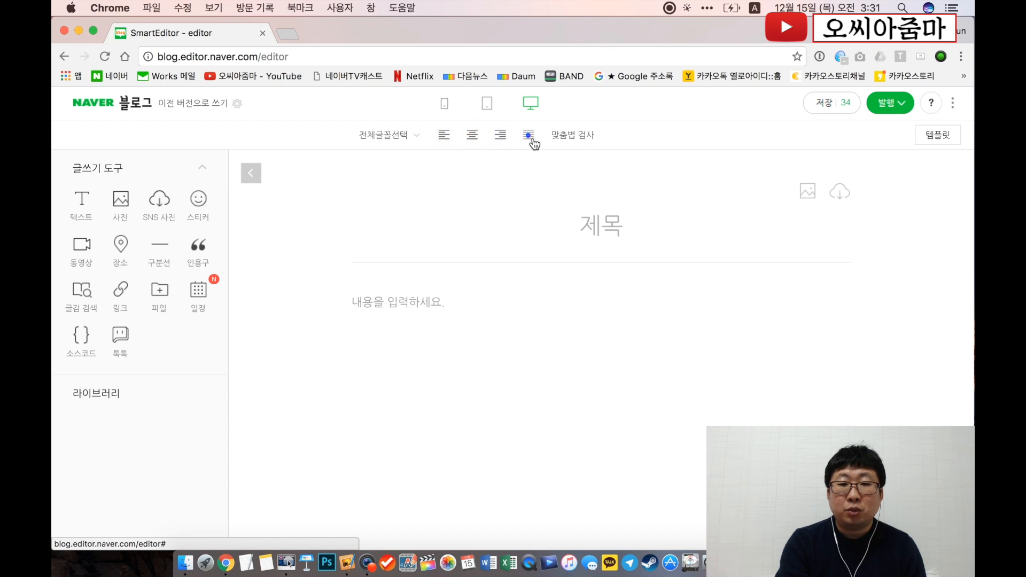
click(446, 140)
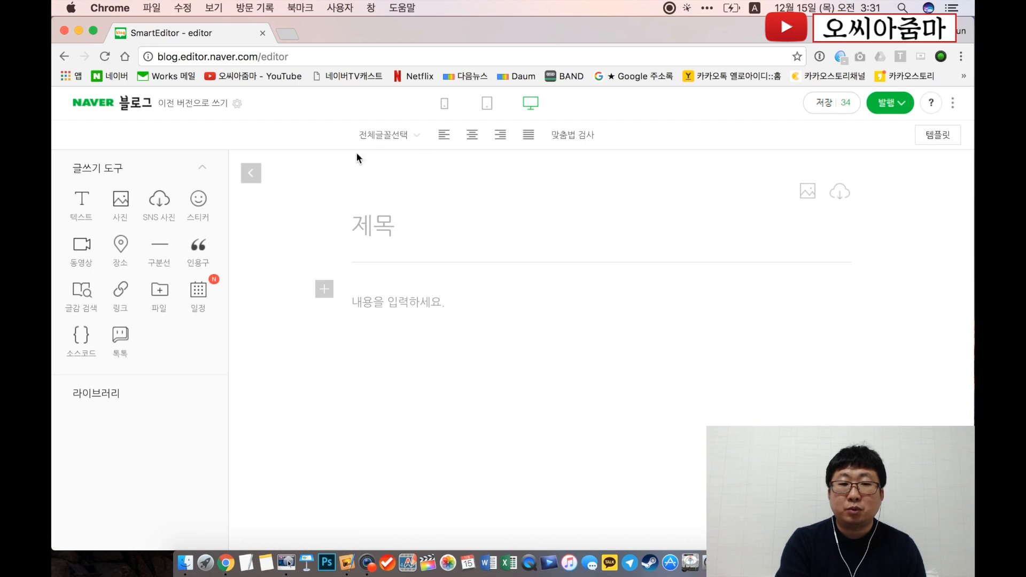
- Review the tag area below the post body and the post's publishing options, leaving them as they are
scroll(640, 354, down, 5)
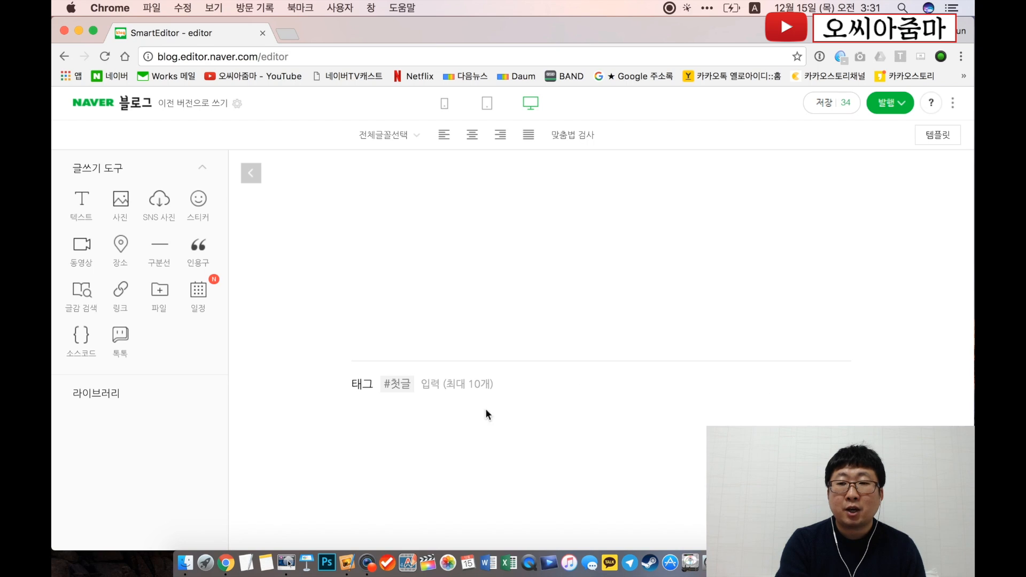
scroll(466, 416, up, 5)
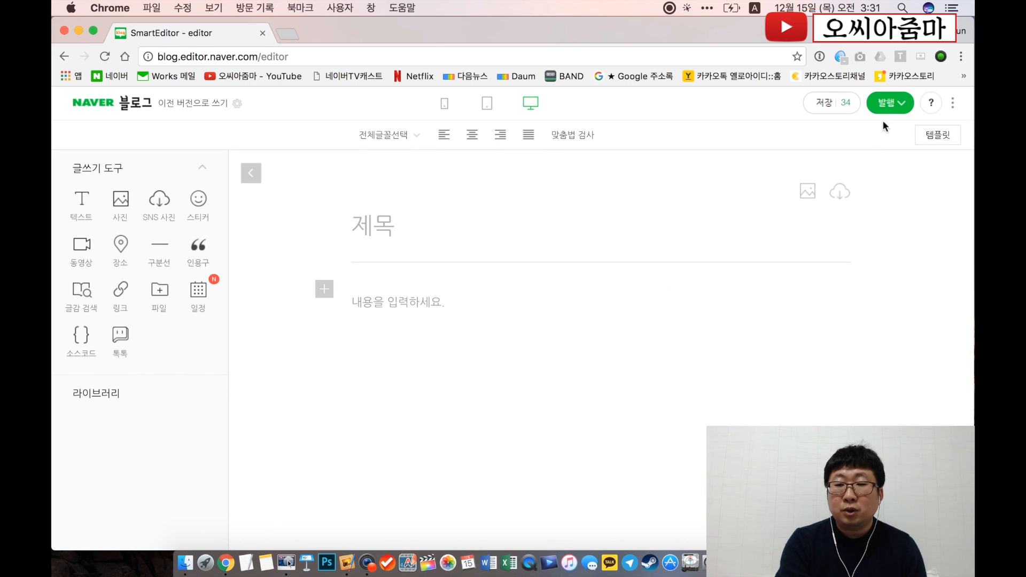
click(888, 103)
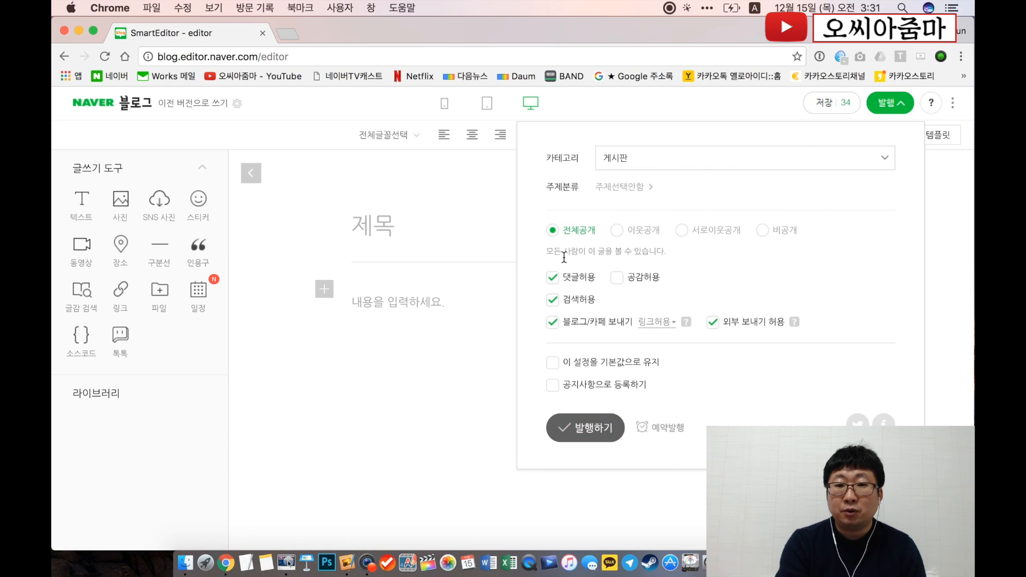
click(897, 105)
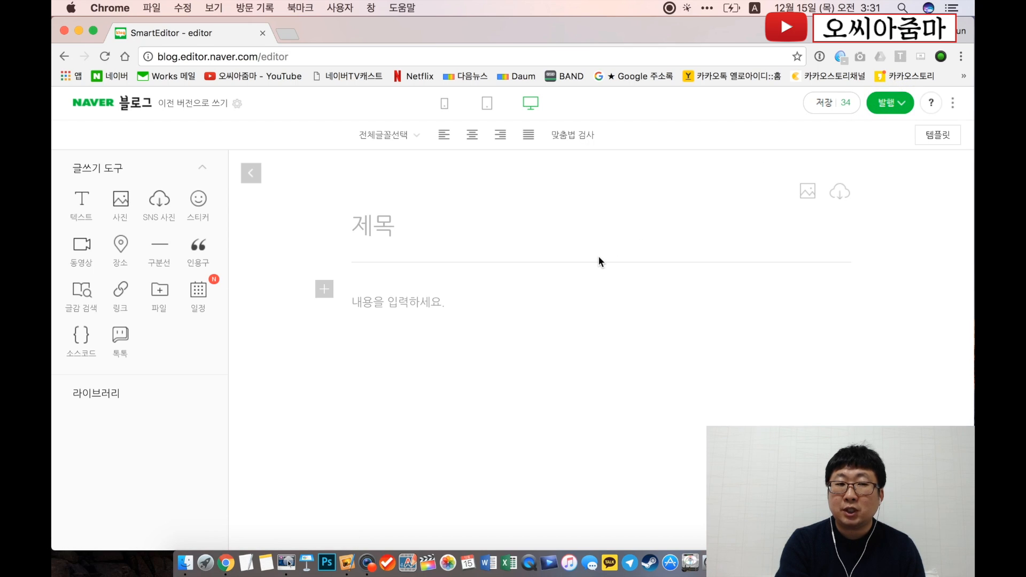
- Look through the list of temporarily saved posts (임시저장글) and return to the editor
click(828, 107)
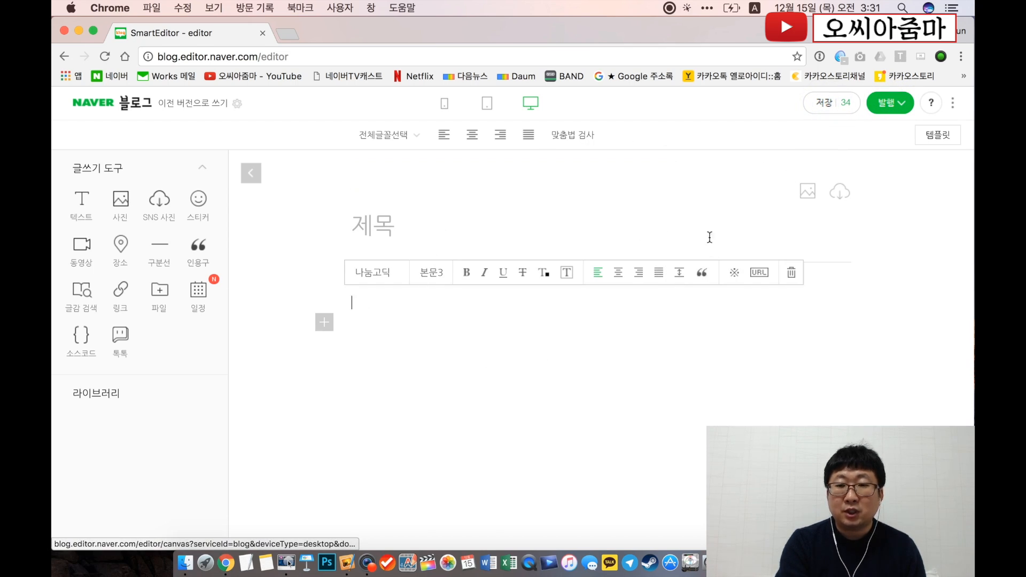
click(851, 109)
scroll(561, 343, down, 5)
scroll(564, 346, down, 7)
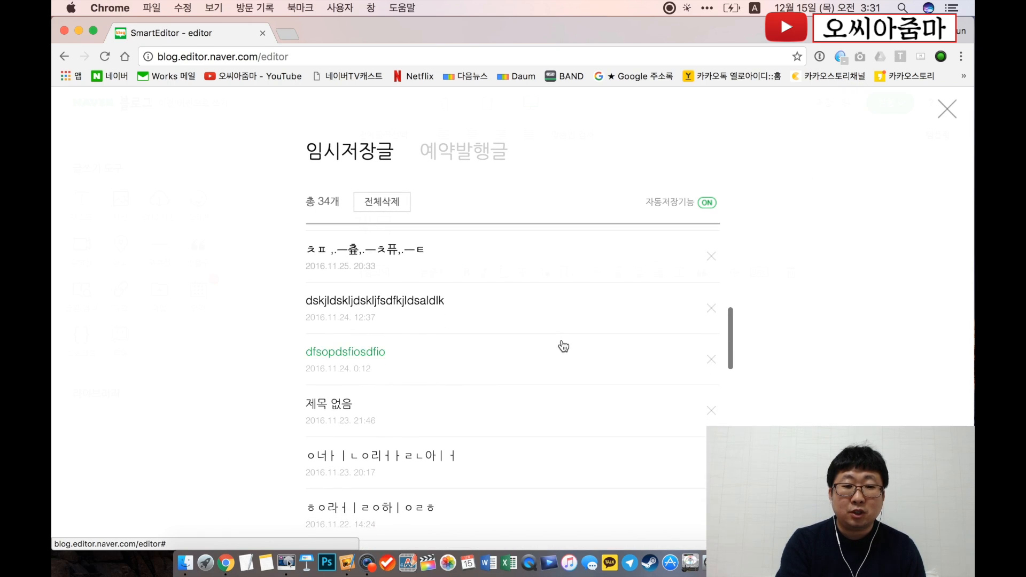
scroll(563, 346, up, 3)
scroll(561, 346, up, 10)
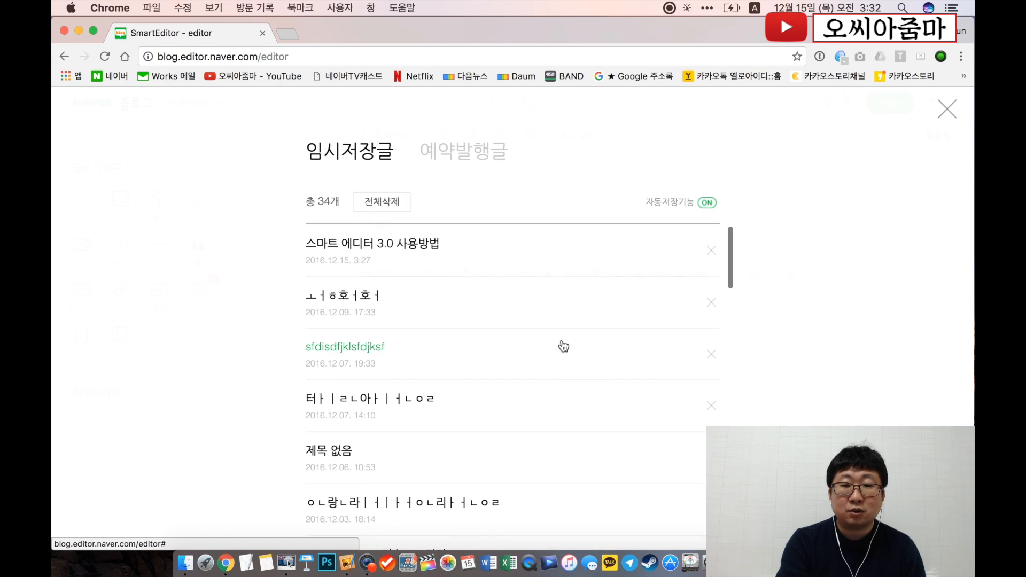
click(947, 110)
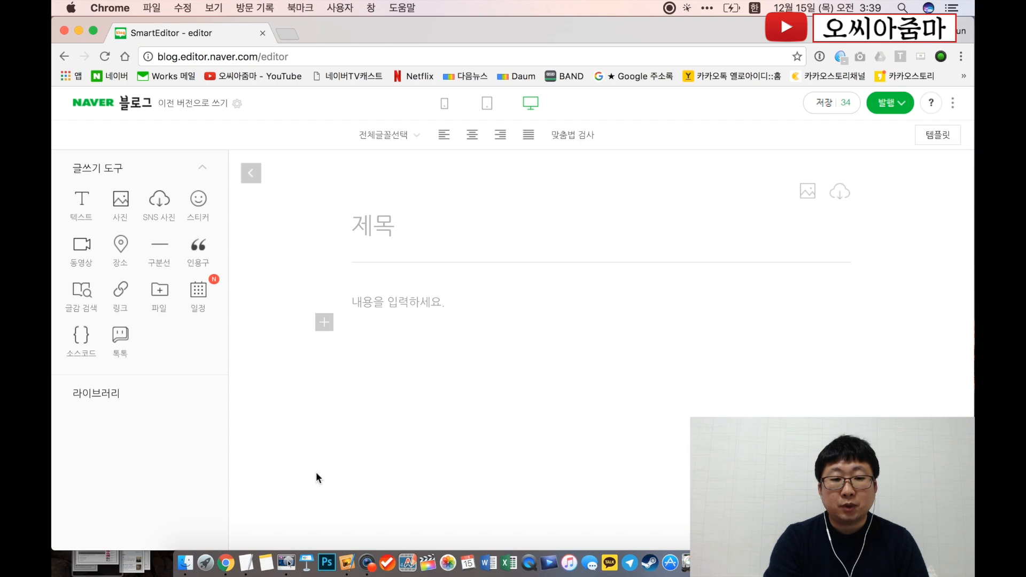
- Switch to TextEdit and move the headline "노출깡패 TV캐스트를 알고 있는가?" from 작성중.txt into the blog post's title
click(246, 561)
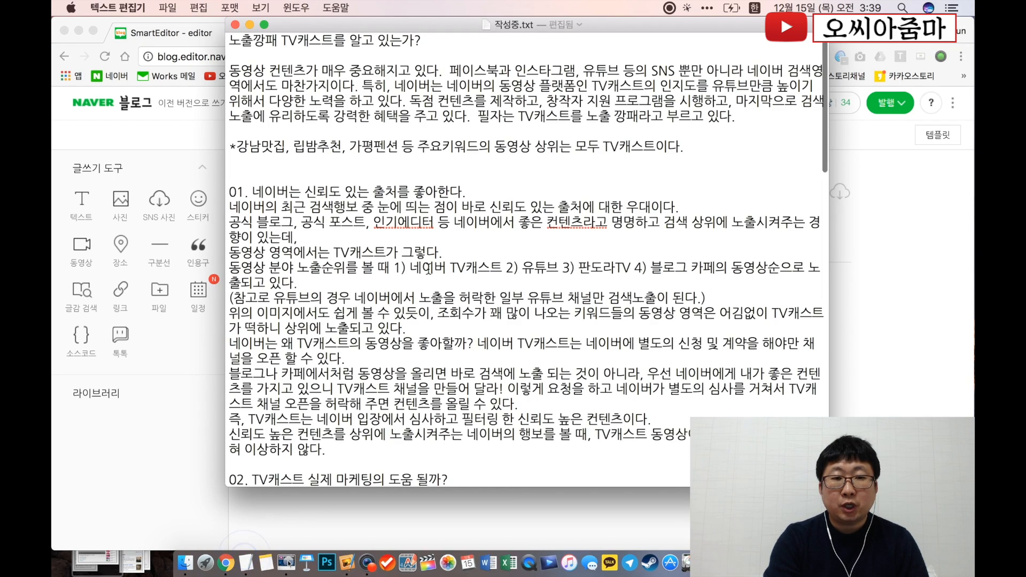
scroll(427, 265, down, 1)
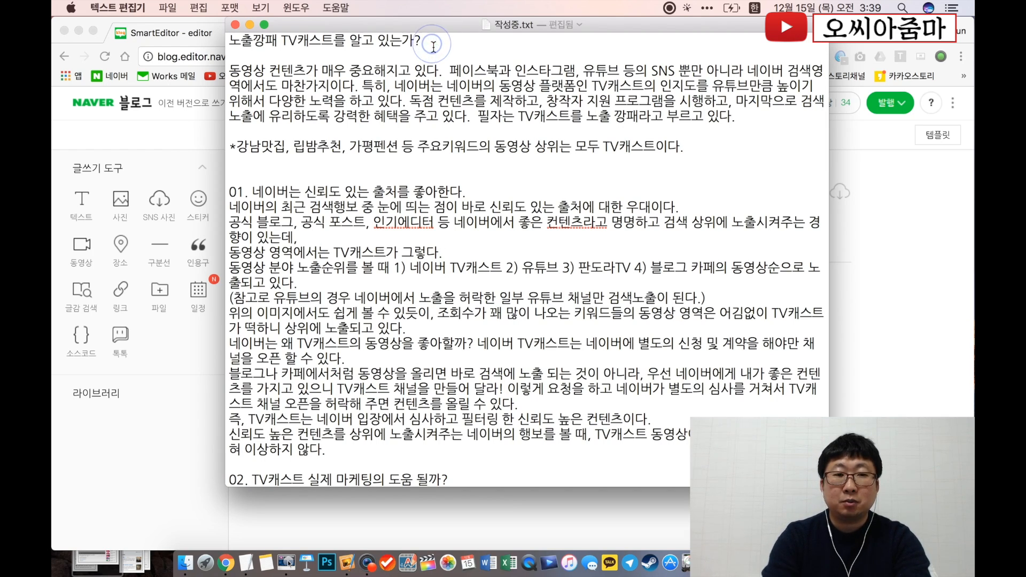
key(super+shift+Left)
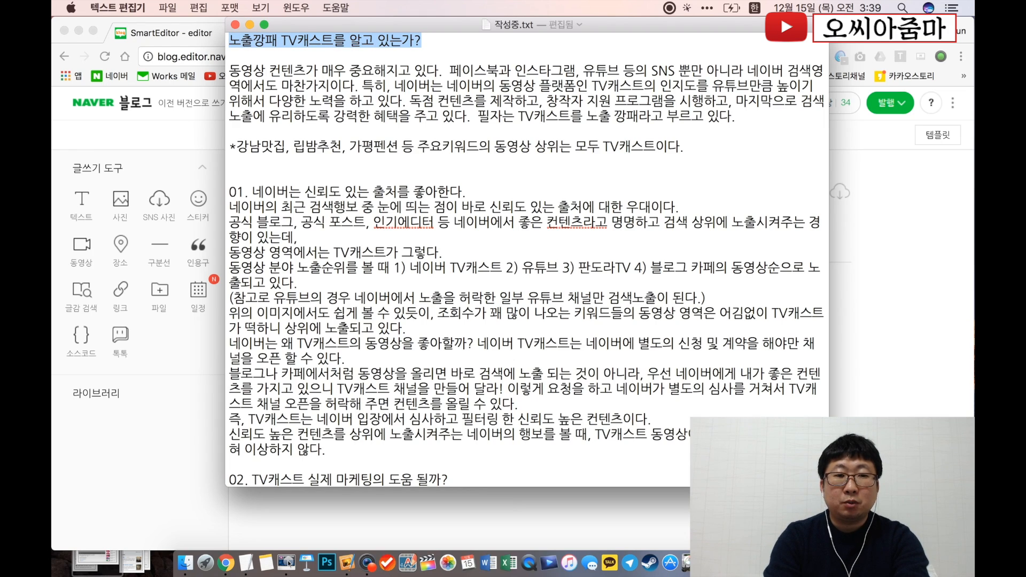
key(super+x)
click(913, 262)
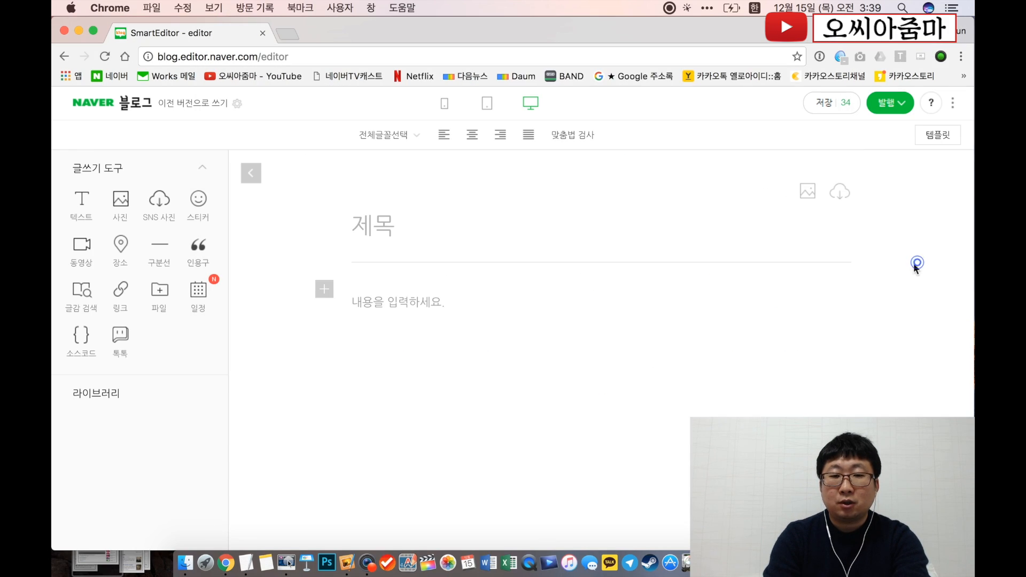
click(384, 229)
key(super+v)
click(496, 317)
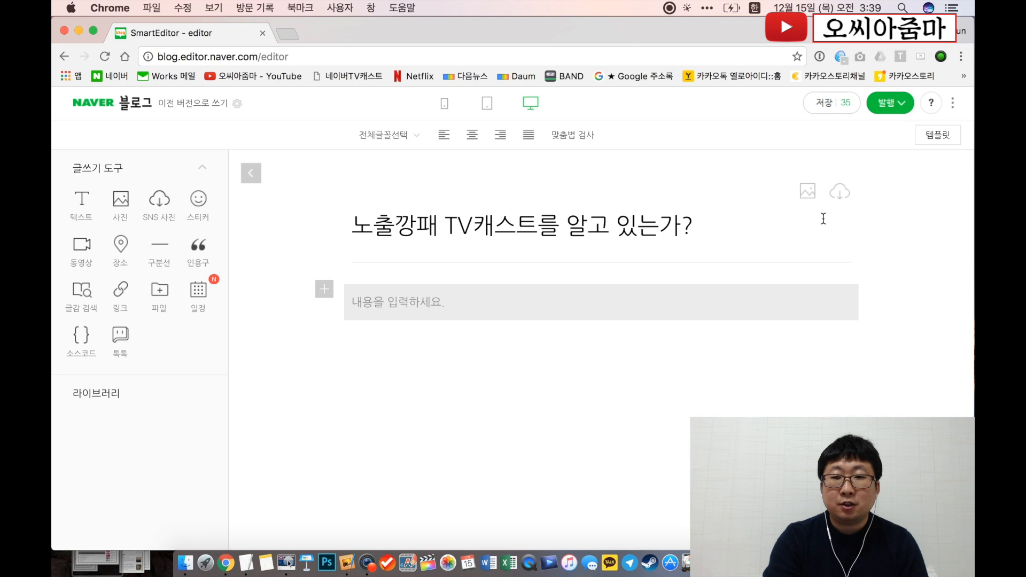
- Add reed-546250_1280.jpg from the 데스크탑 folder as the background photo of the post title
click(809, 197)
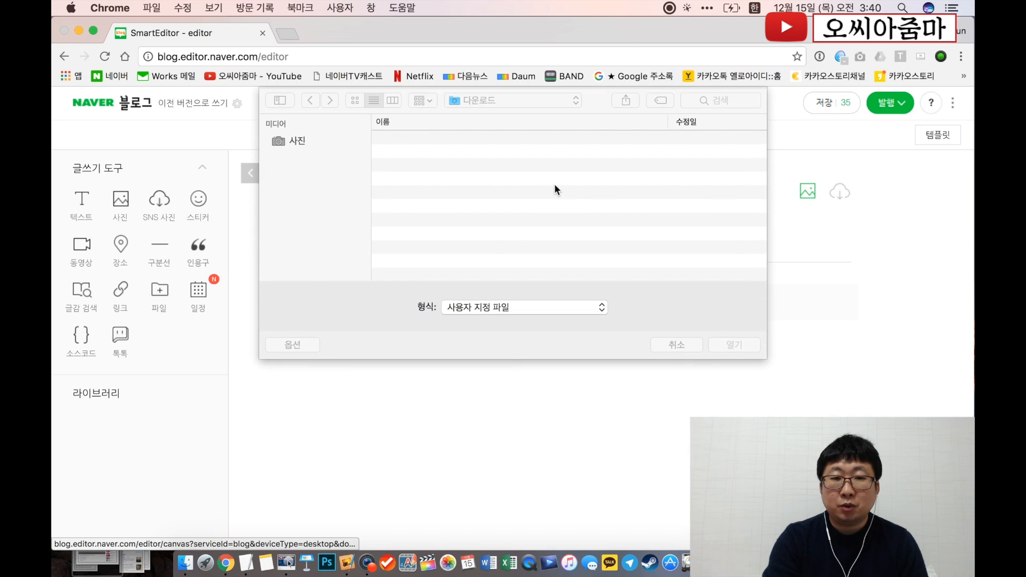
click(319, 140)
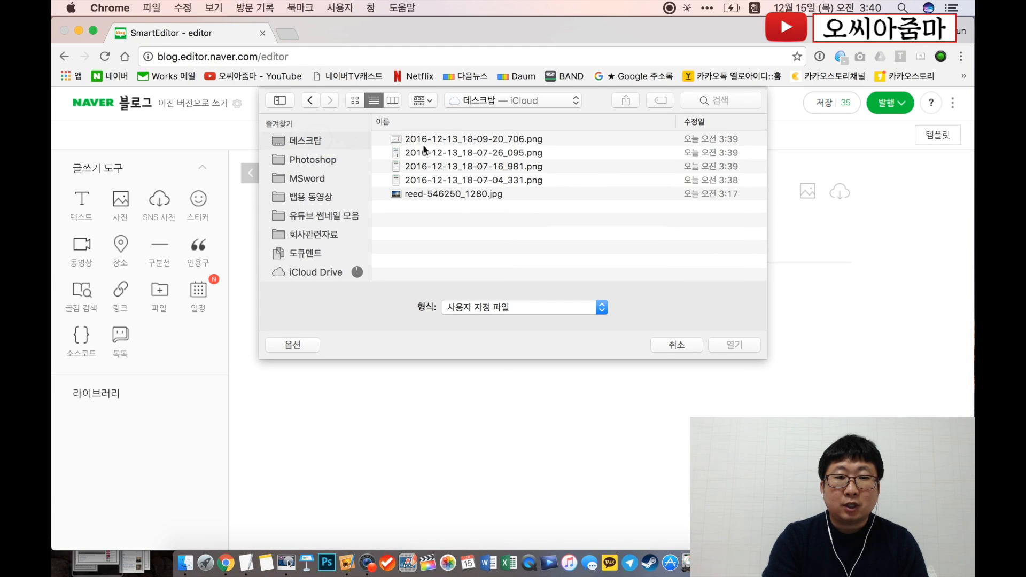
click(455, 194)
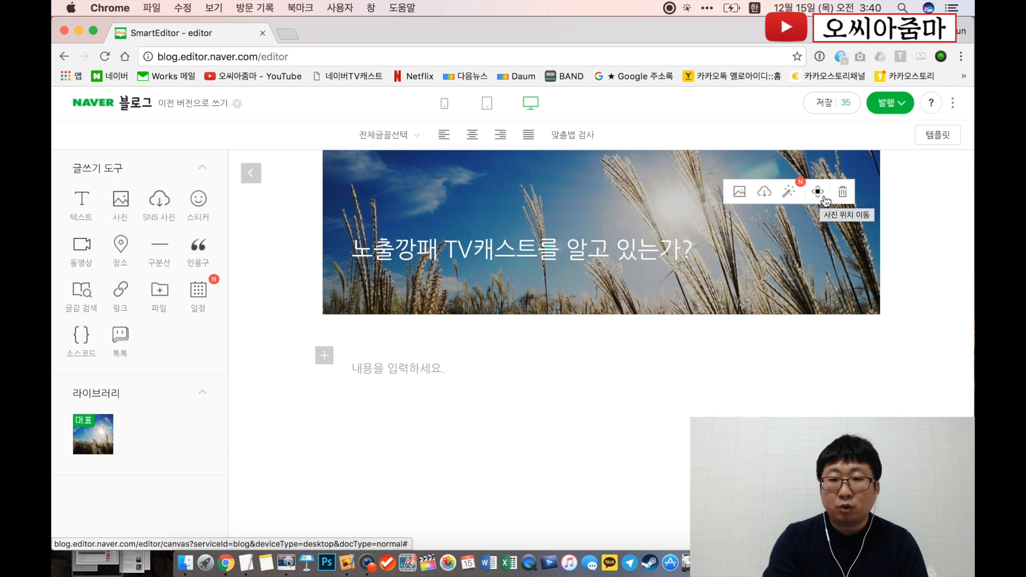
- Shift the title's background photo downward within its frame so more of the sky shows, and apply the new position
click(826, 200)
mouse_move(644, 258)
mouse_down()
mouse_move(609, 217)
mouse_move(626, 256)
mouse_up()
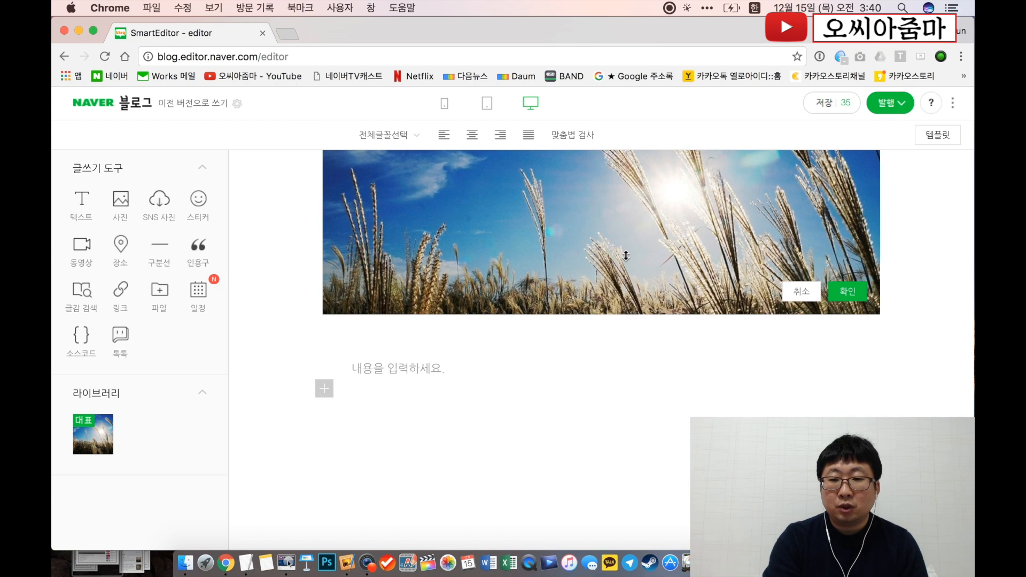
drag(701, 256, 700, 313)
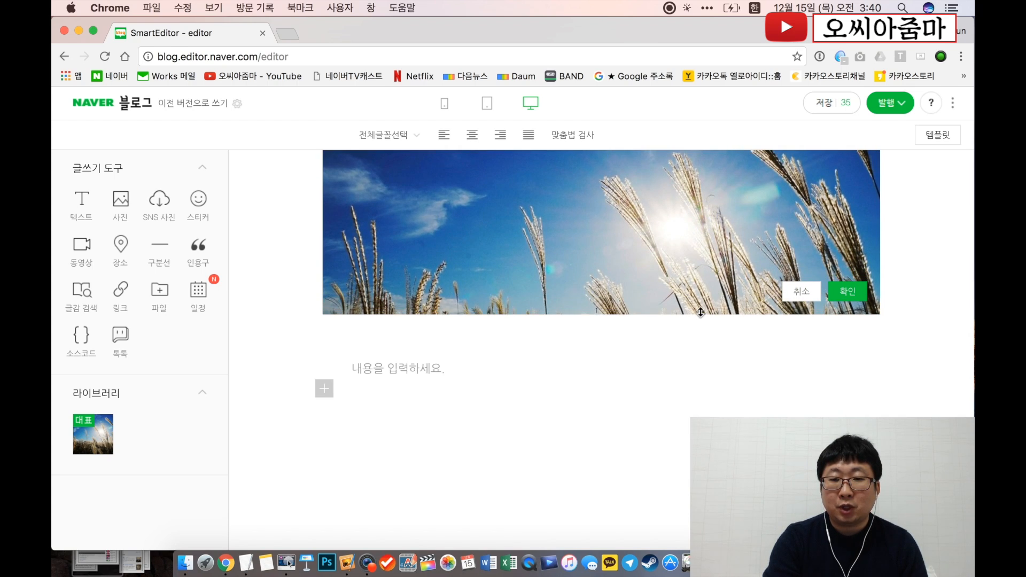
click(847, 292)
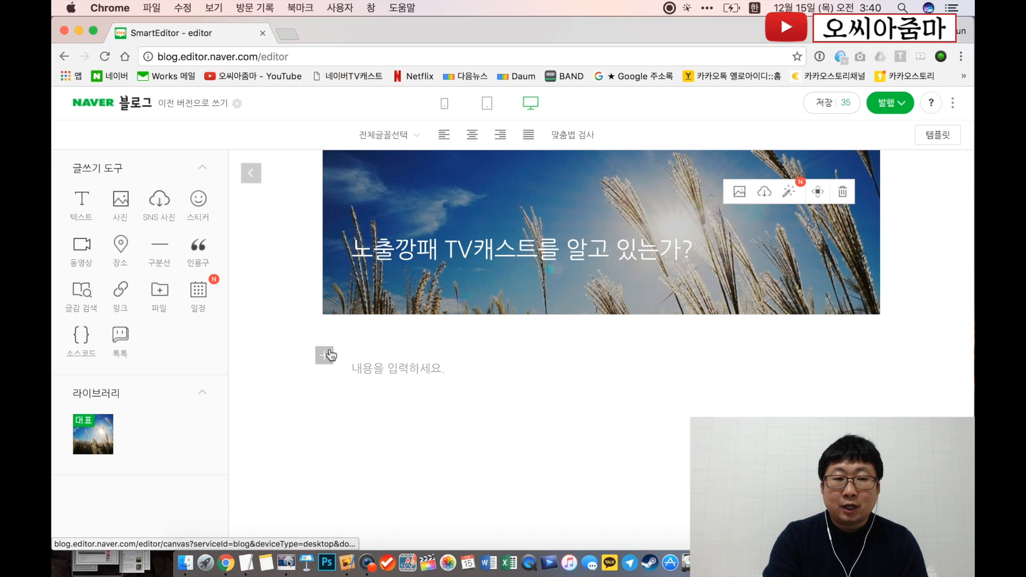
- Switch to TextEdit and copy the introductory paragraph starting "동영상 컨텐츠가 매우 중요해지고 있다." from 작성중.txt into the blog post's body
click(437, 381)
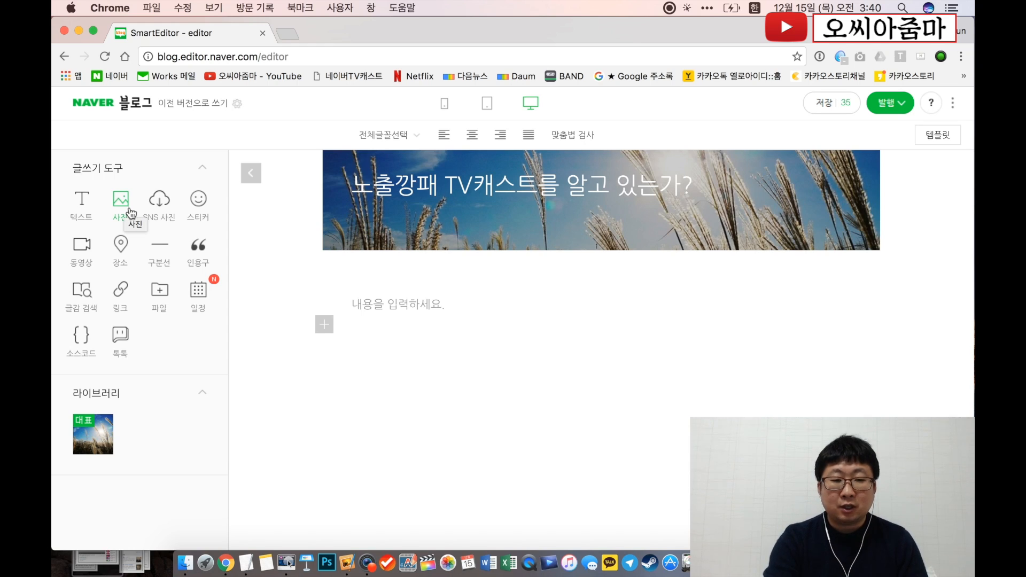
click(248, 566)
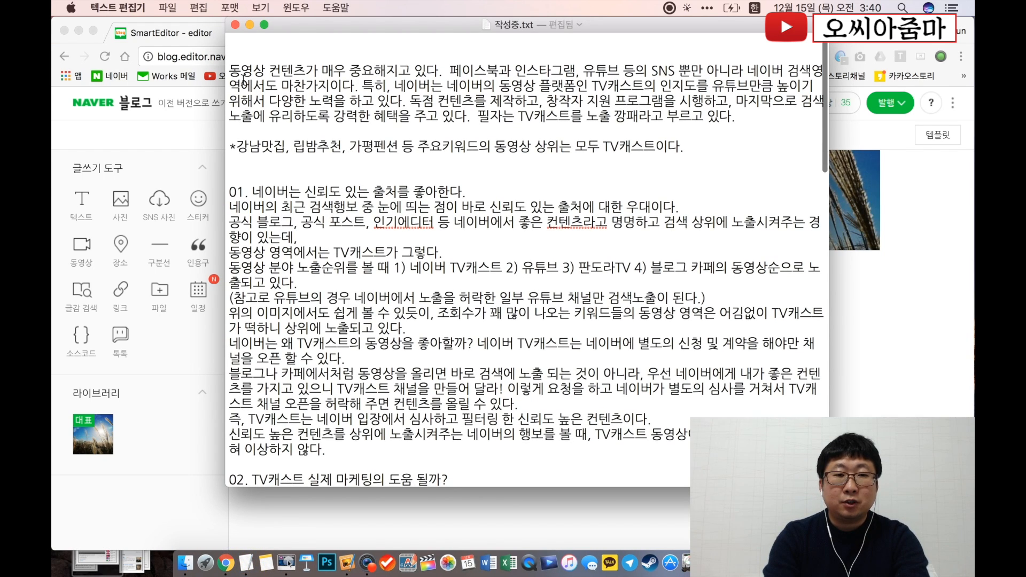
drag(231, 70, 741, 115)
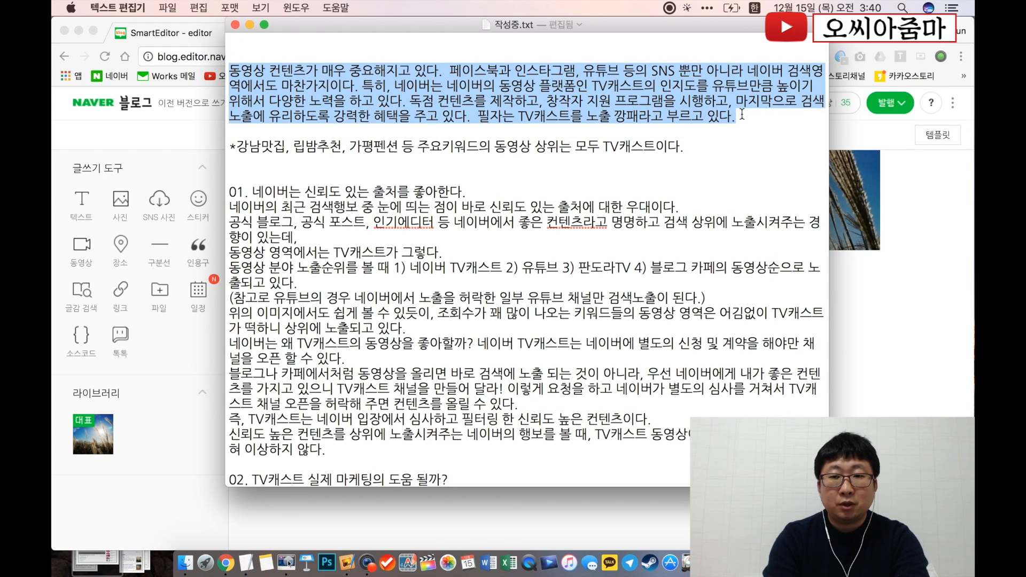
key(super+c)
click(938, 289)
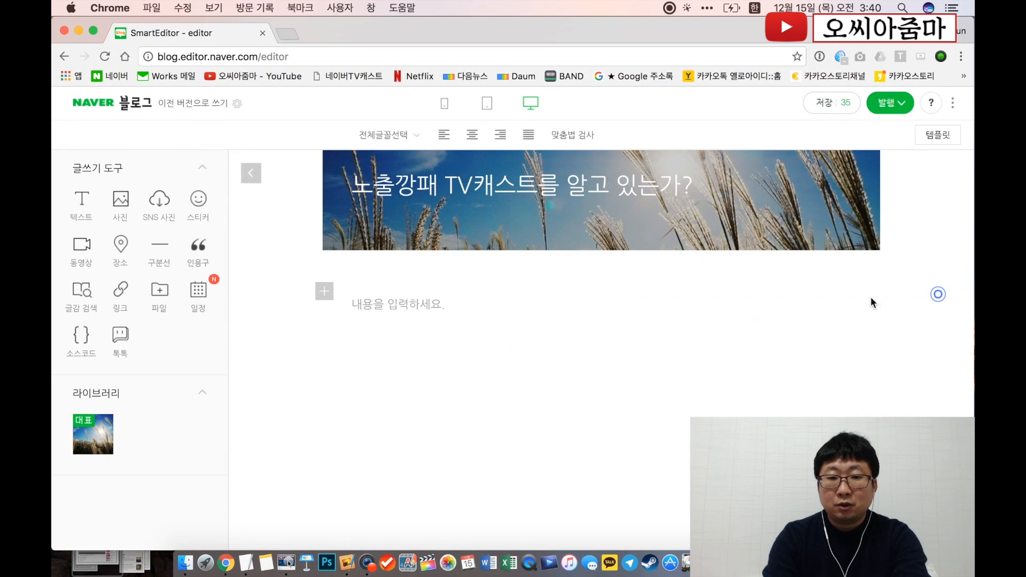
click(405, 305)
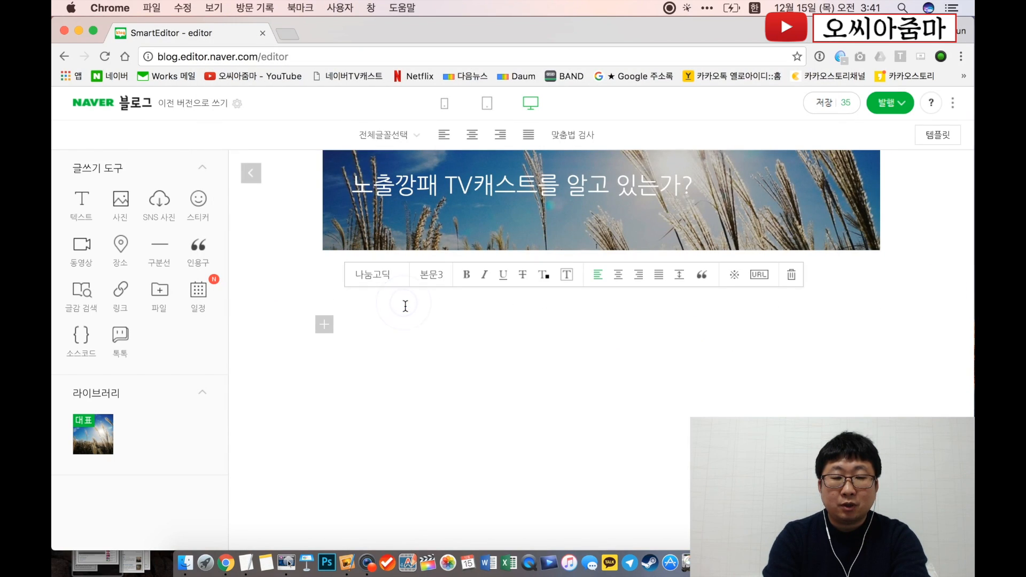
click(312, 275)
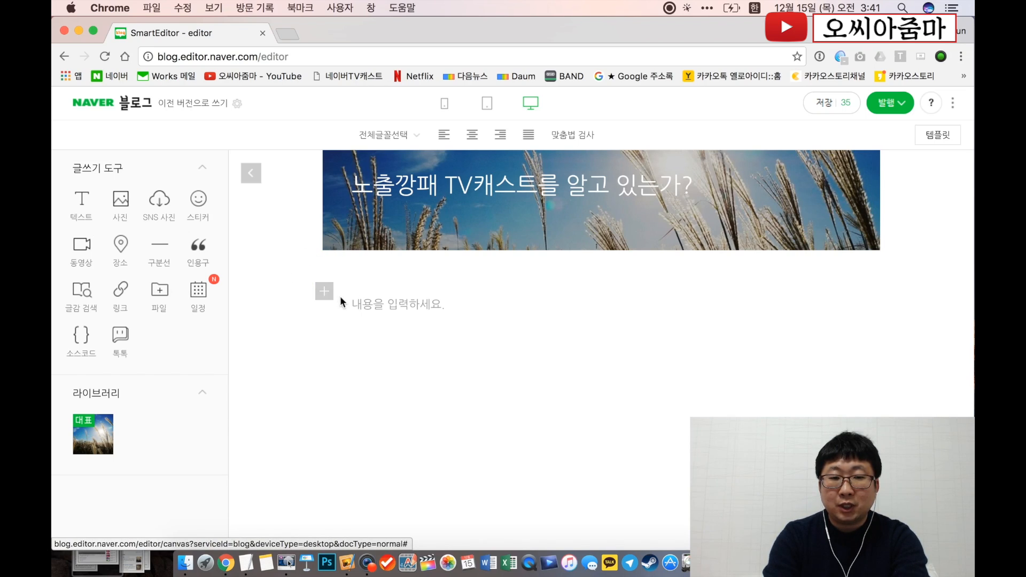
click(366, 309)
key(super+v)
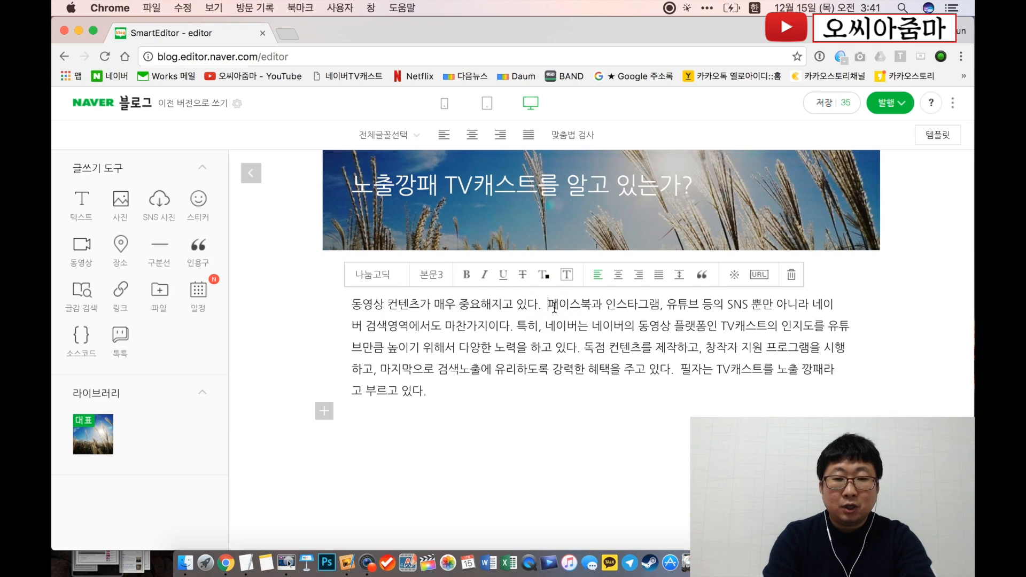
- Justify the whole body paragraph, comparing it with left alignment, and check it in the mobile layout before returning to the desktop layout
key(super+a)
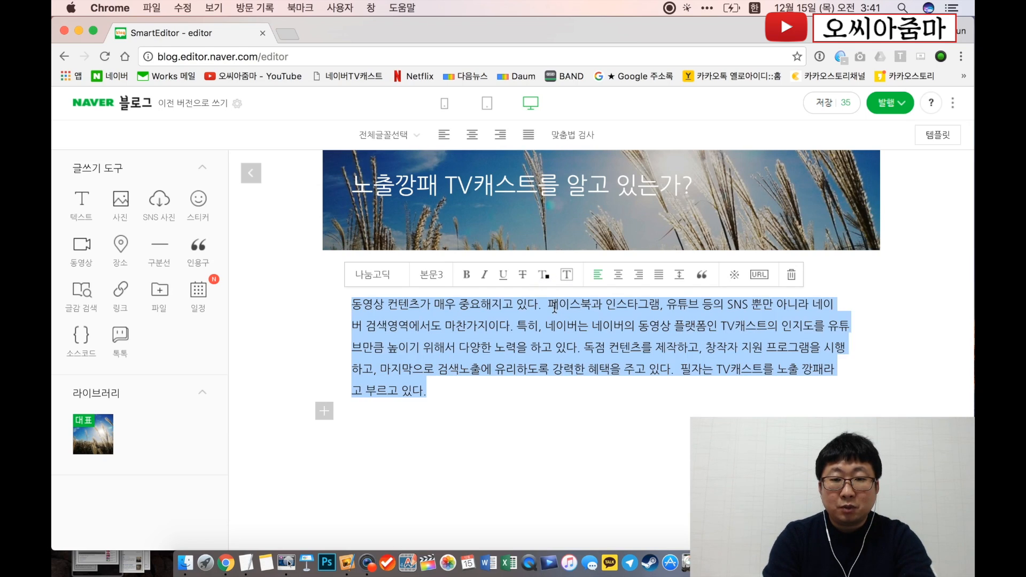
click(659, 274)
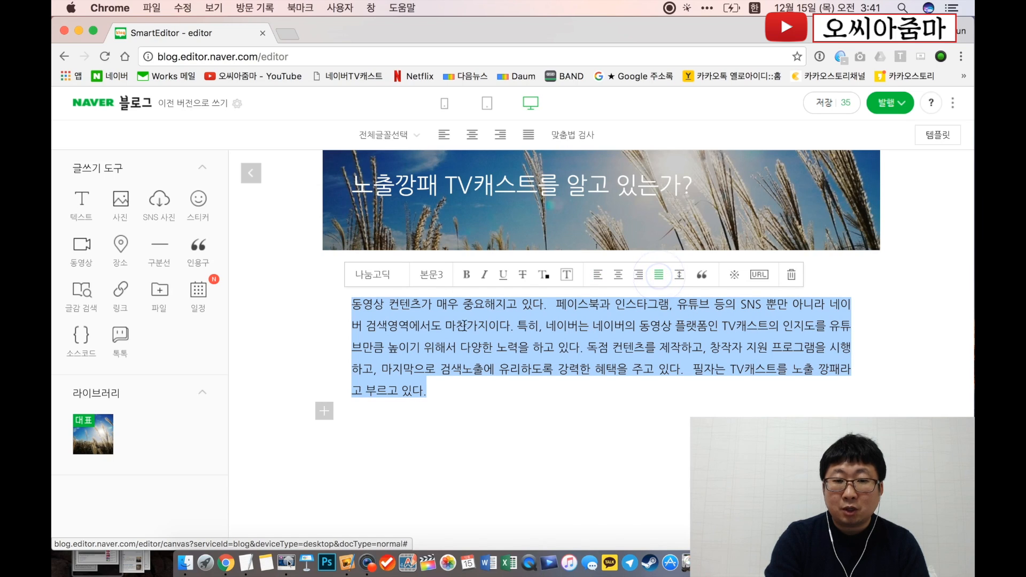
click(598, 275)
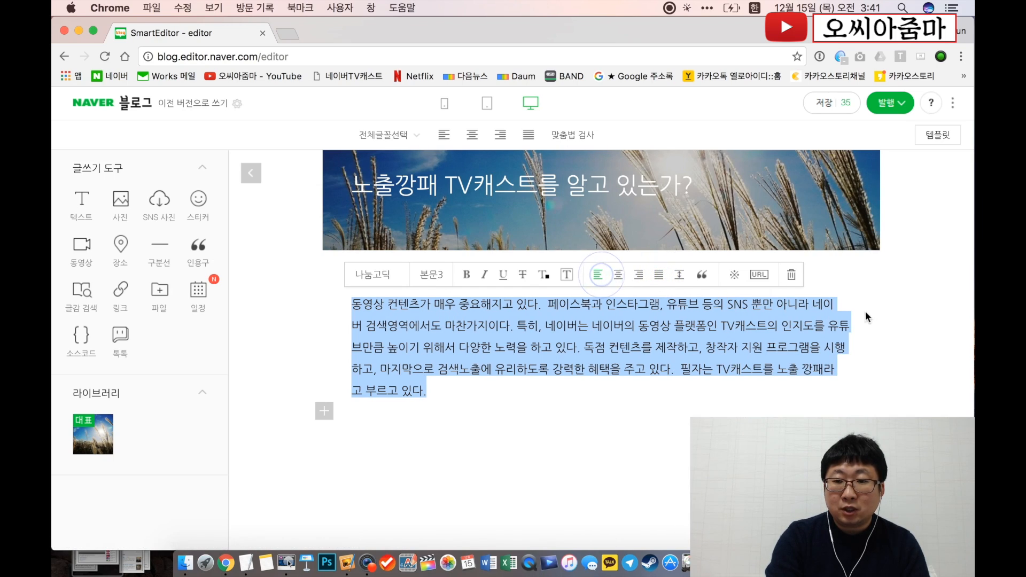
click(659, 275)
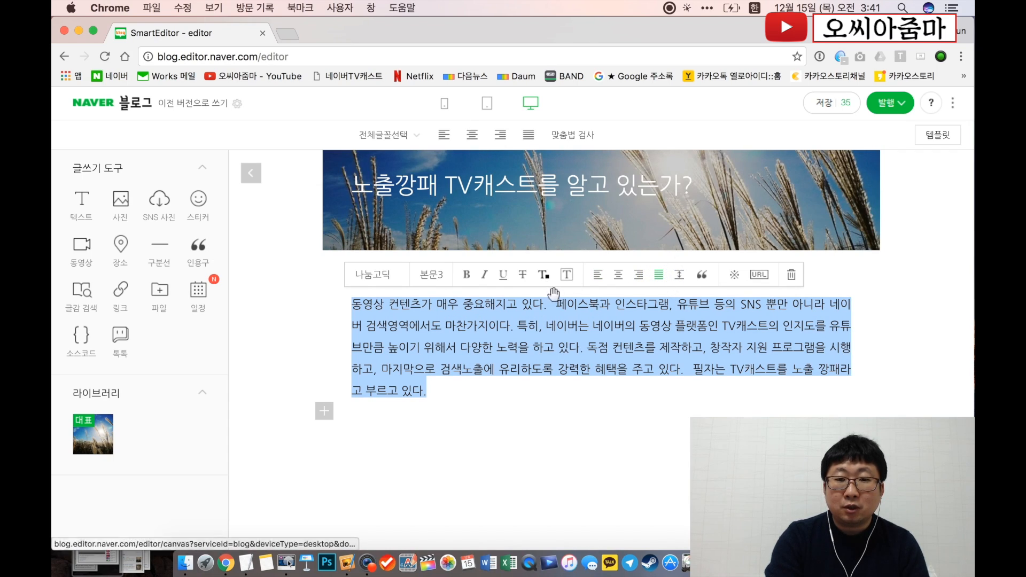
click(504, 307)
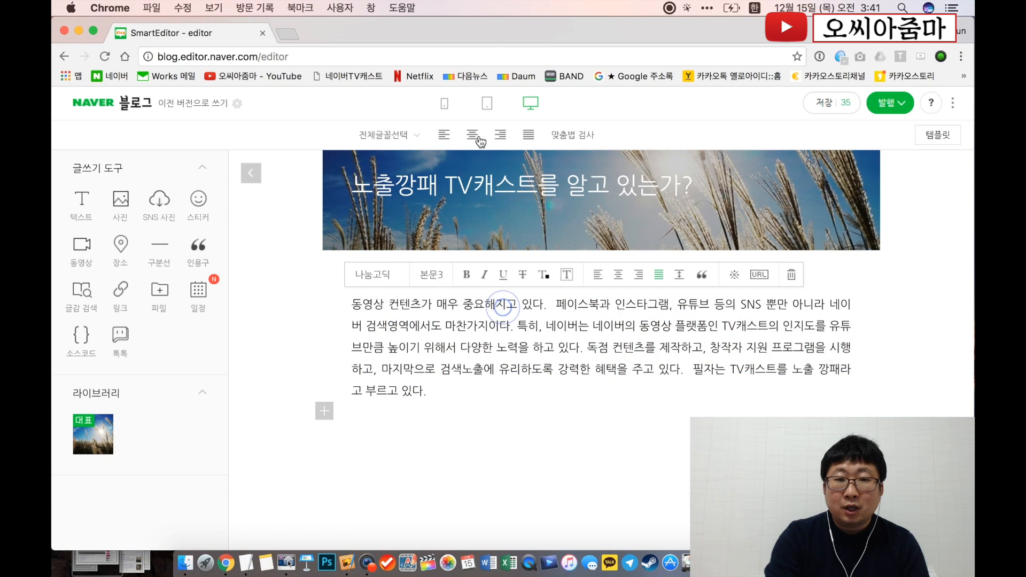
click(450, 109)
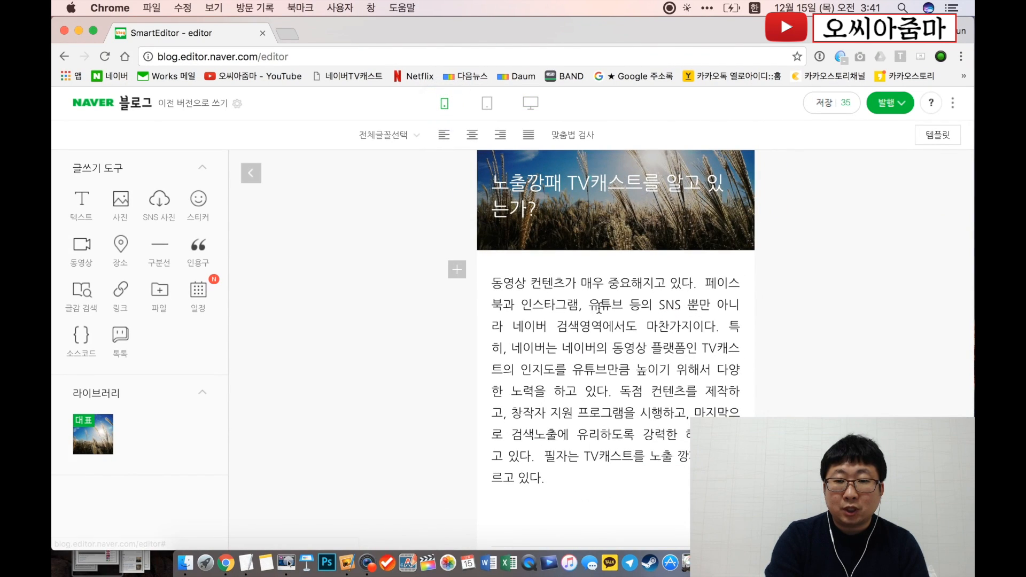
click(528, 103)
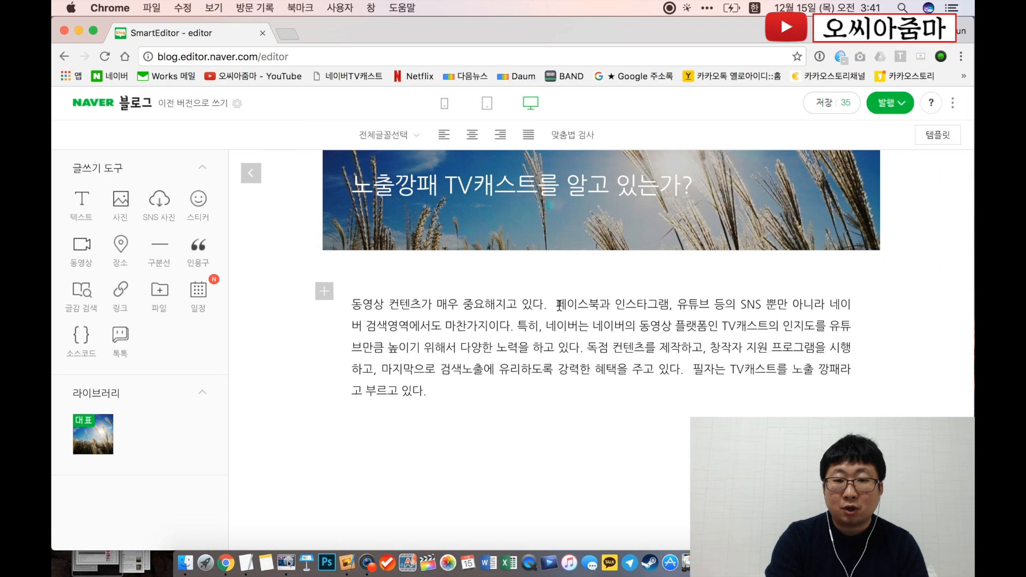
- Break the body text after "중요해지고 있다.", and insert a blank line after "마찬가지이다." and after "노력을 하고 있다."
click(559, 305)
key(BackSpace)
key(BackSpace)
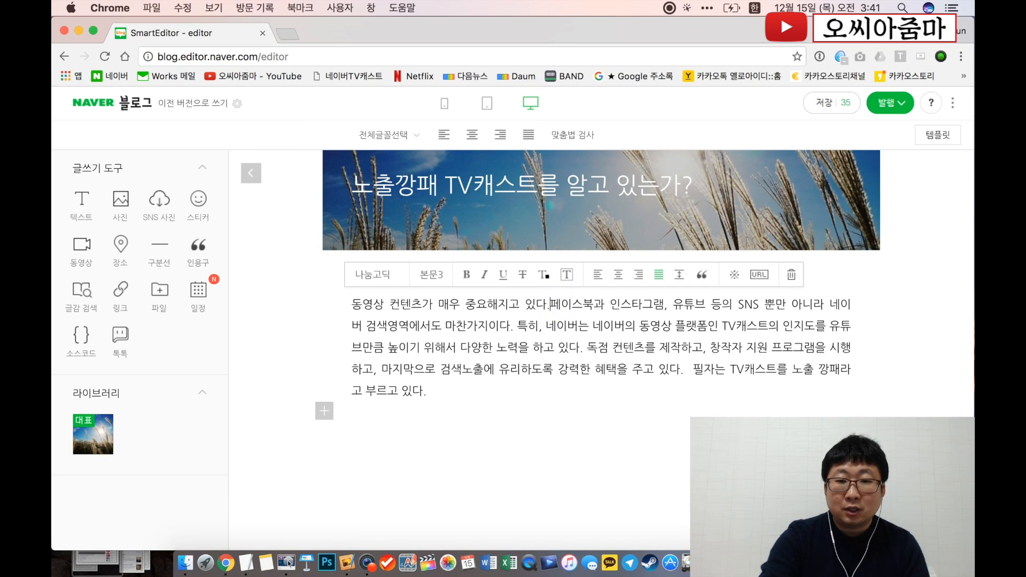
key(Return)
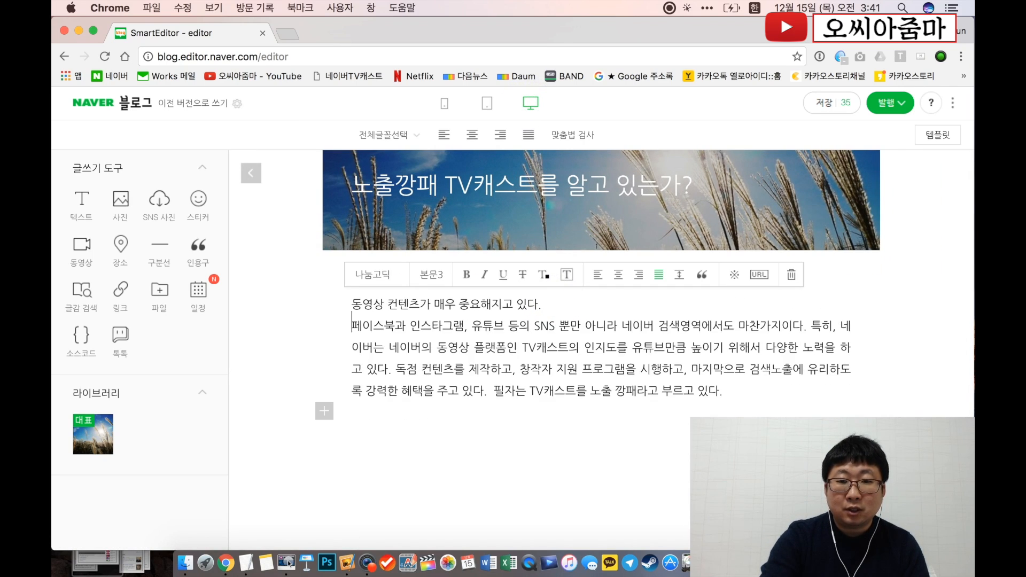
click(808, 324)
key(BackSpace)
key(Return)
key(Return)
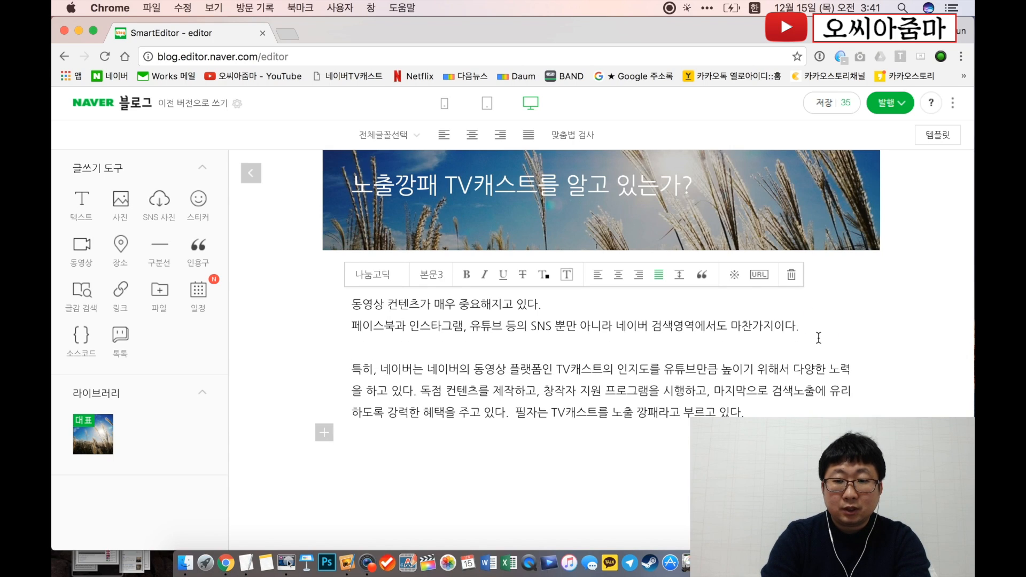
click(425, 390)
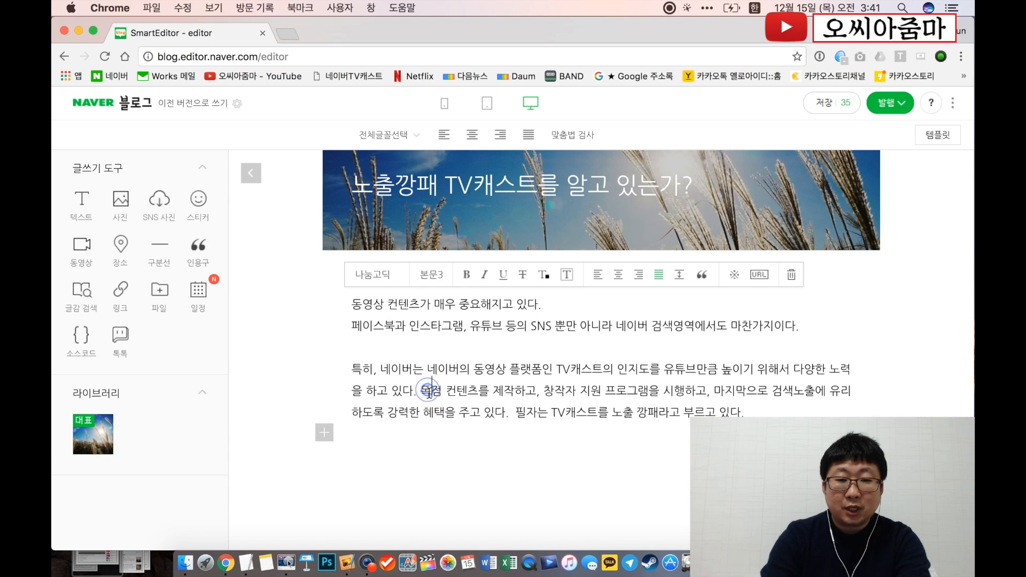
key(Return)
key(Return)
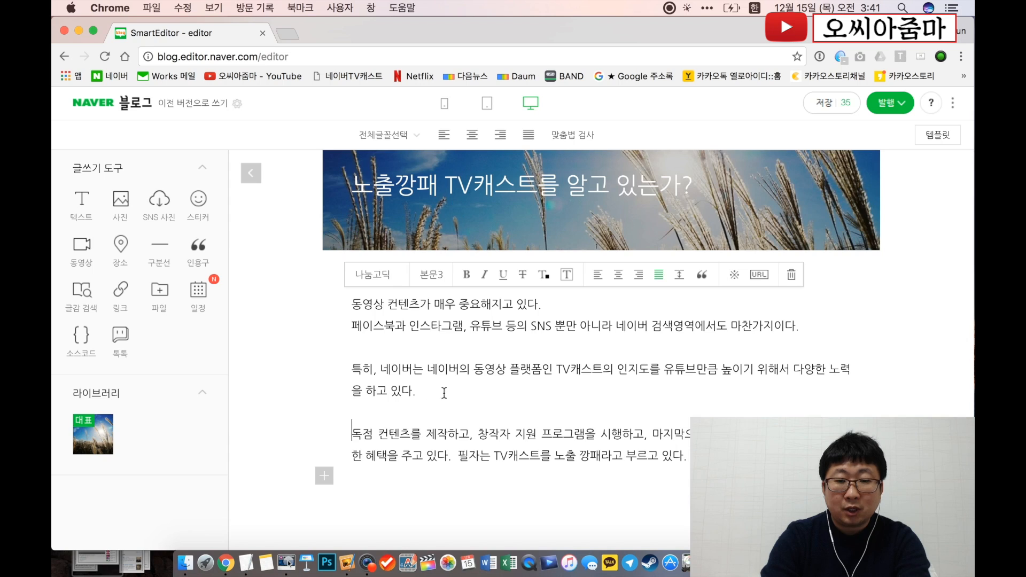
- Check how the split paragraphs read in the mobile layout and return to the desktop layout
click(444, 104)
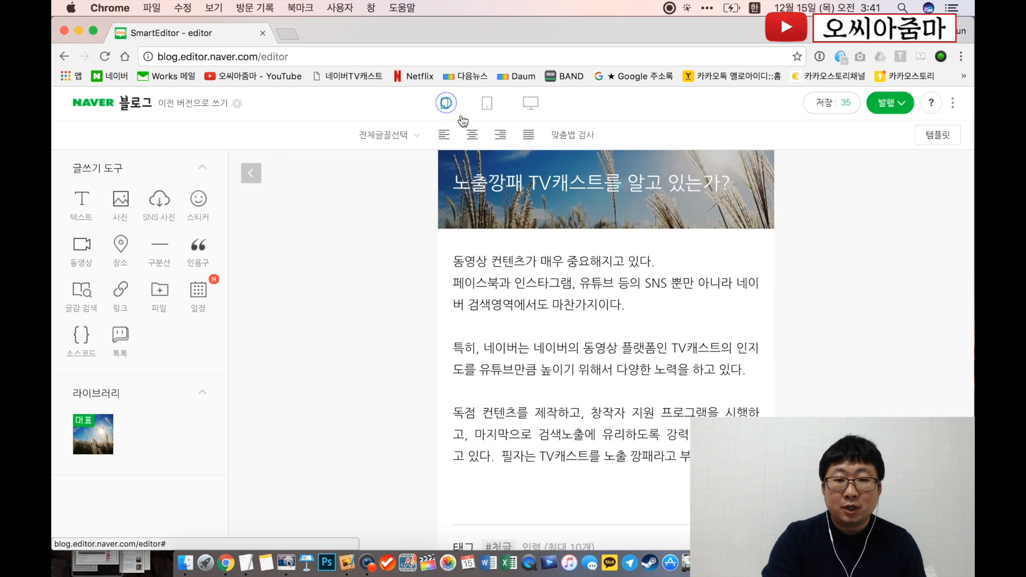
scroll(631, 350, down, 3)
scroll(631, 349, up, 3)
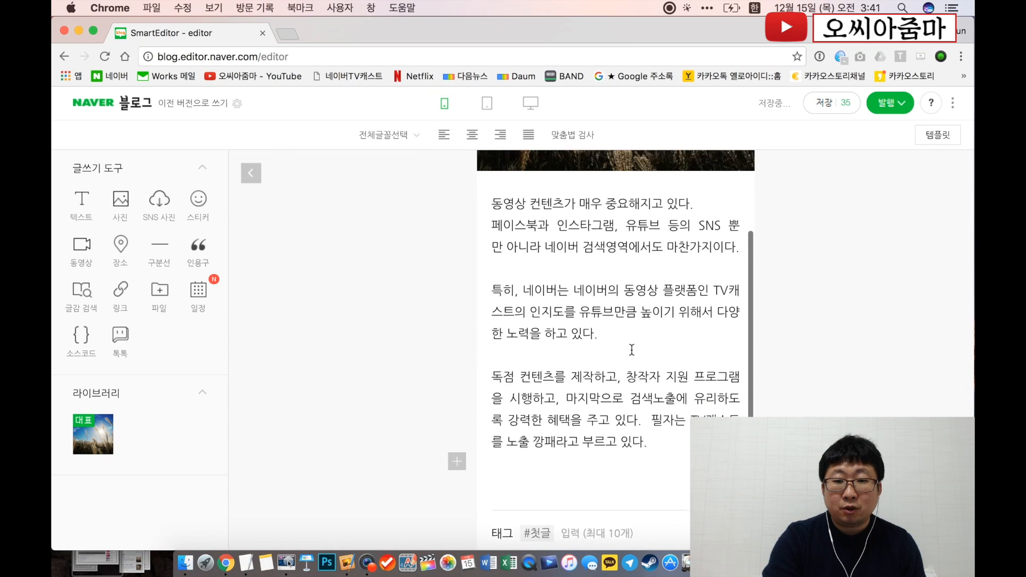
click(531, 103)
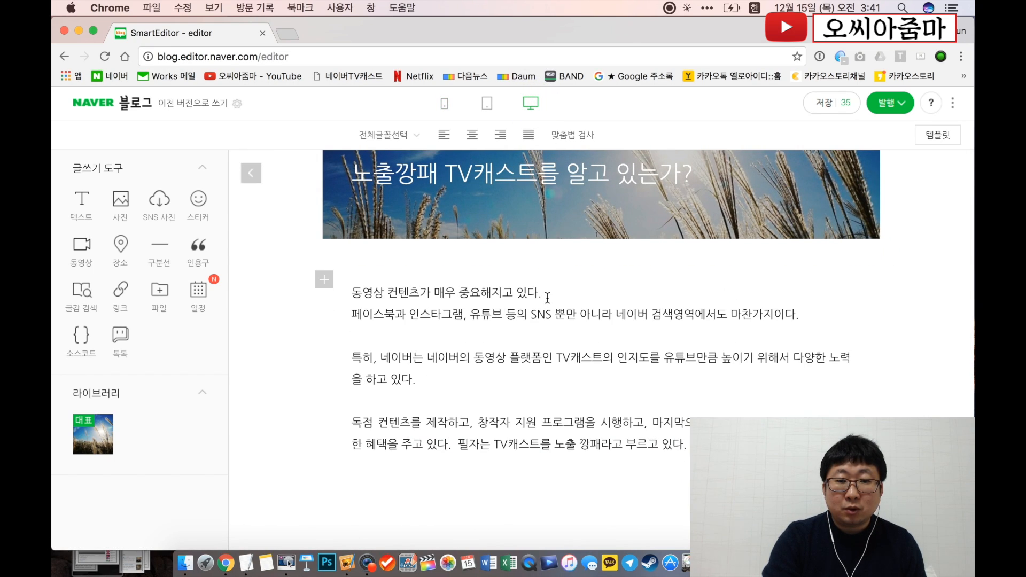
- Make the first body sentence "동영상 컨텐츠가 매우 중요해지고 있다." bold and underlined, and color it with the recently used pink
drag(547, 297, 351, 294)
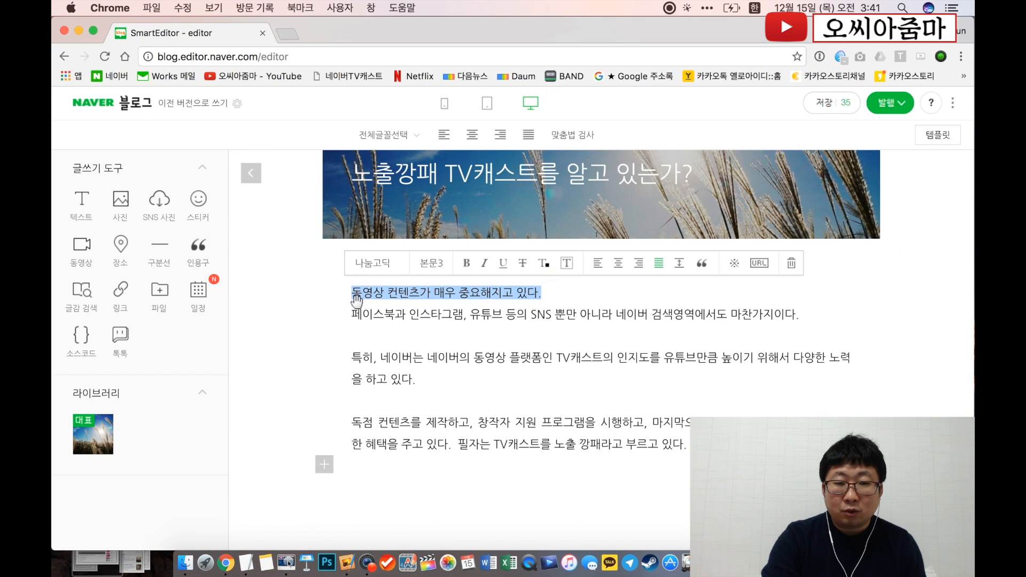
click(473, 268)
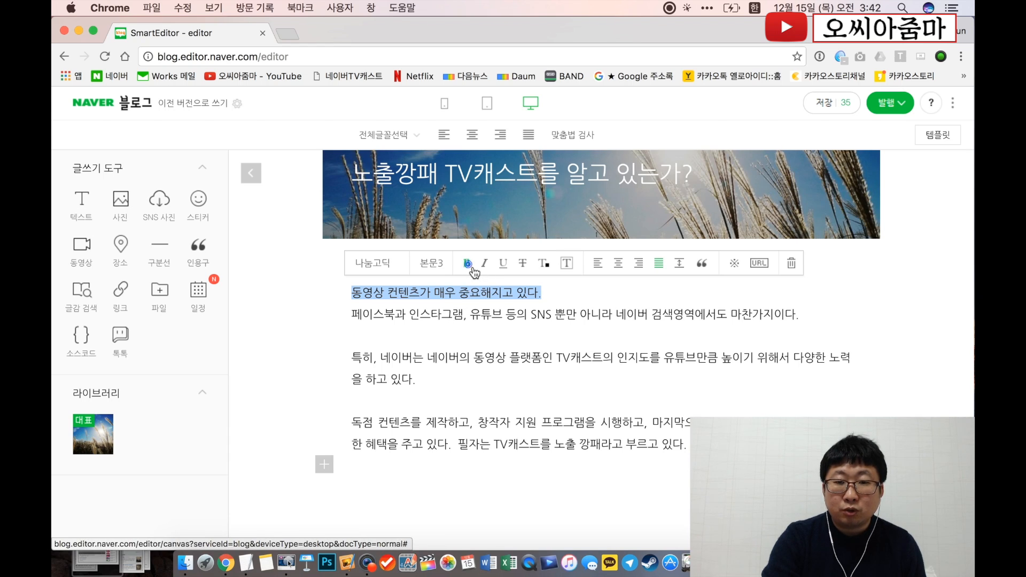
click(509, 270)
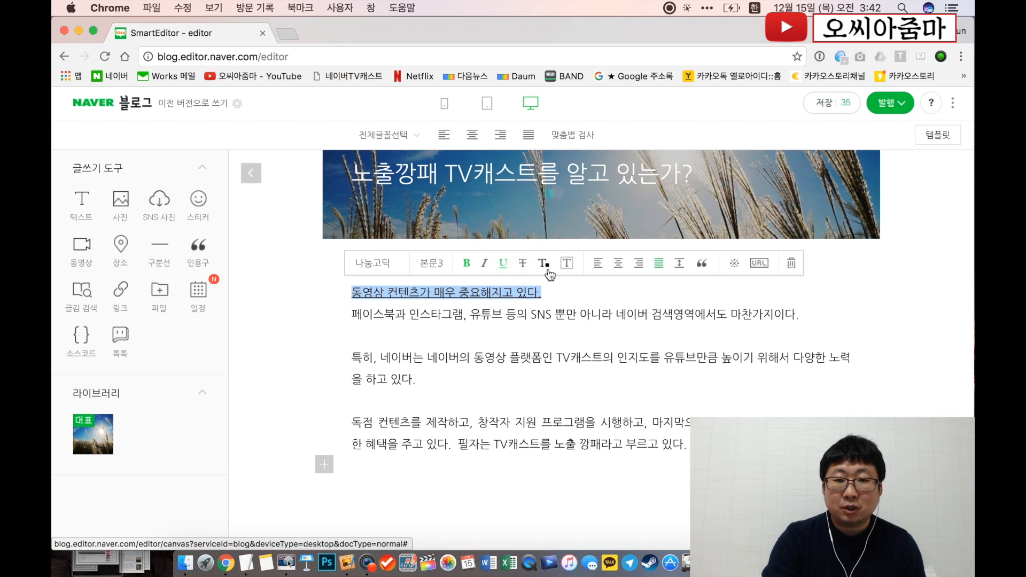
click(543, 264)
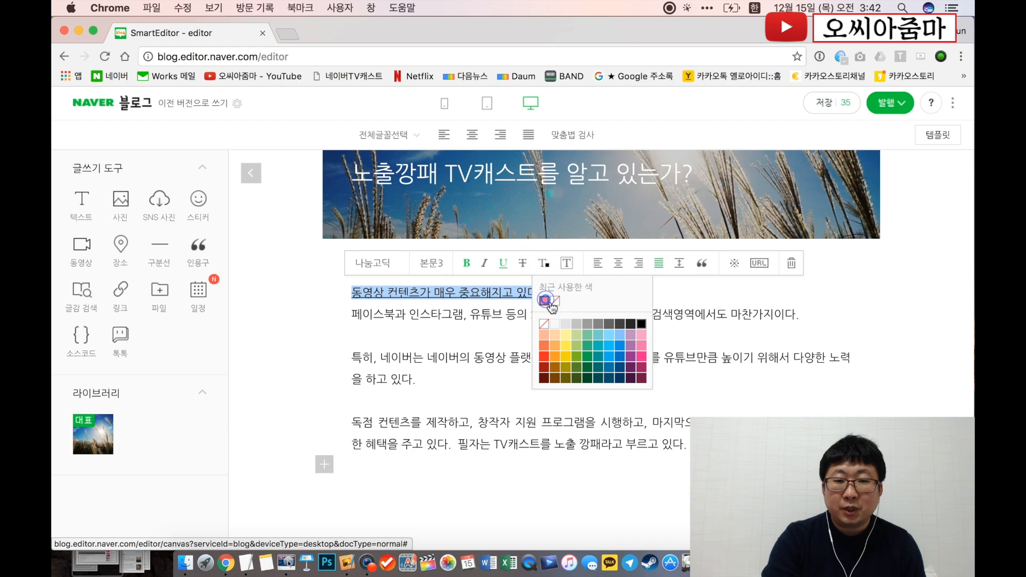
click(544, 300)
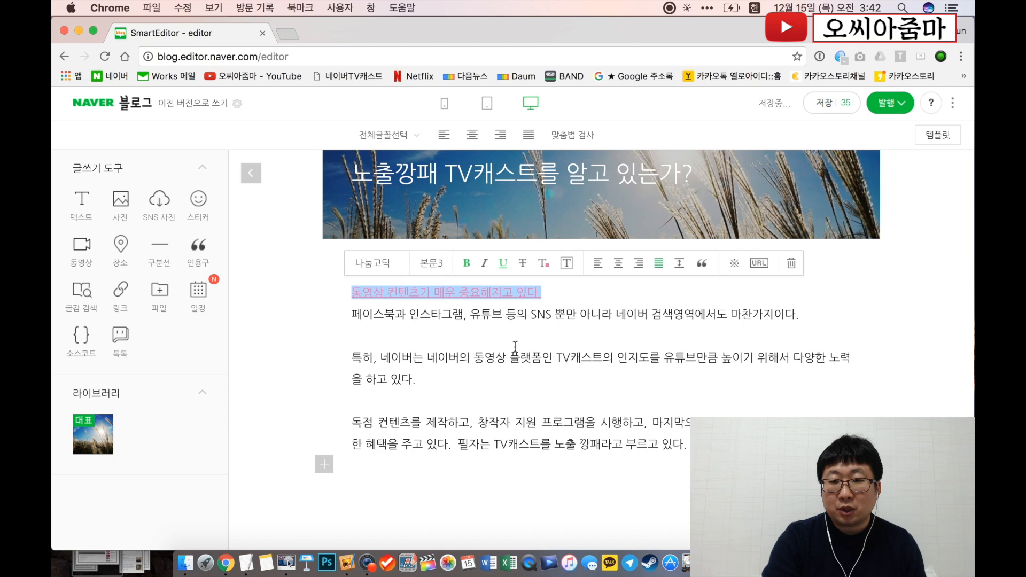
- Set the text size of the pink first sentence to 본문1
click(434, 263)
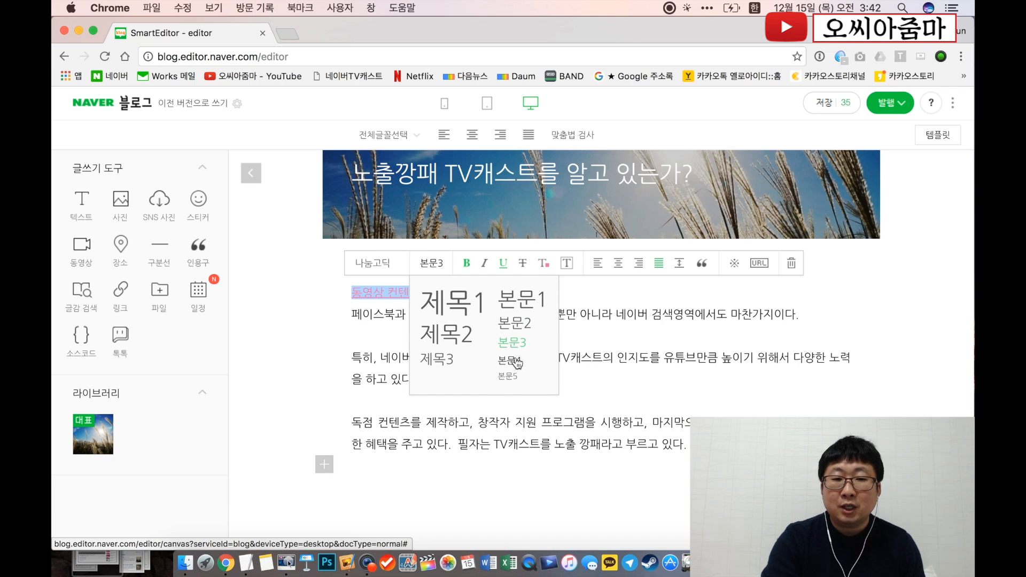
click(532, 314)
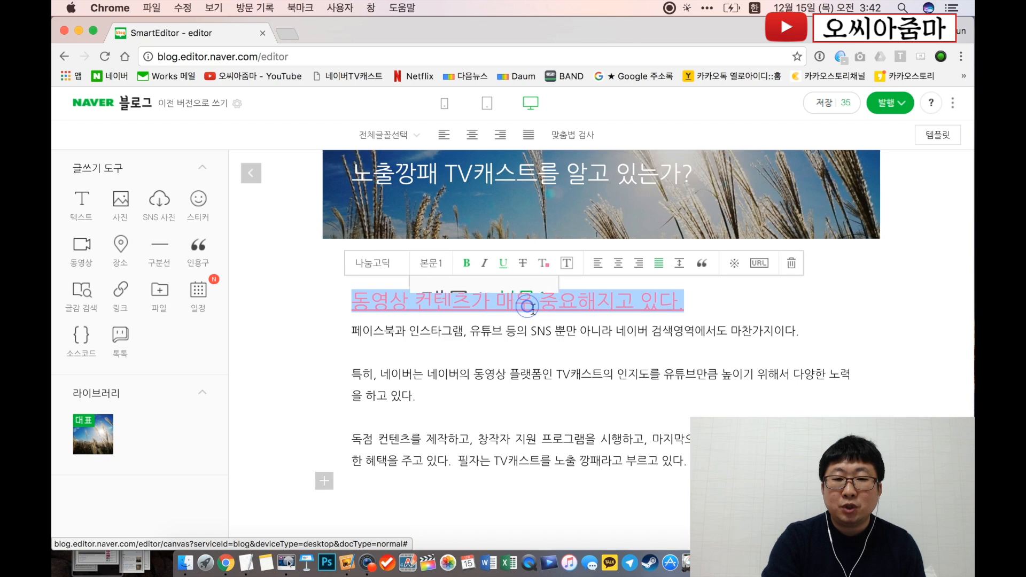
click(590, 327)
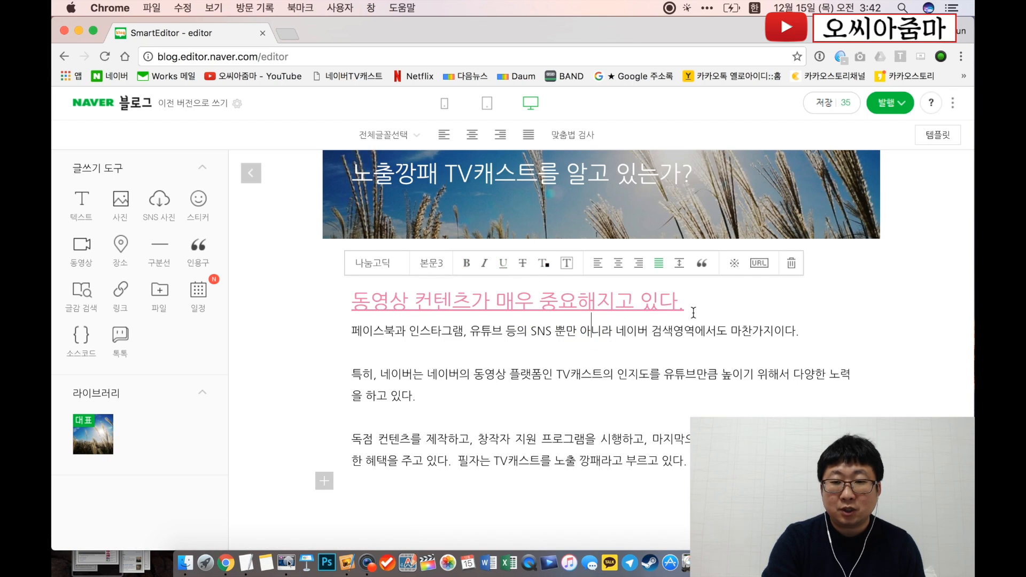
- Set the text size of the pink first sentence to 본문2
drag(690, 306, 431, 286)
click(431, 263)
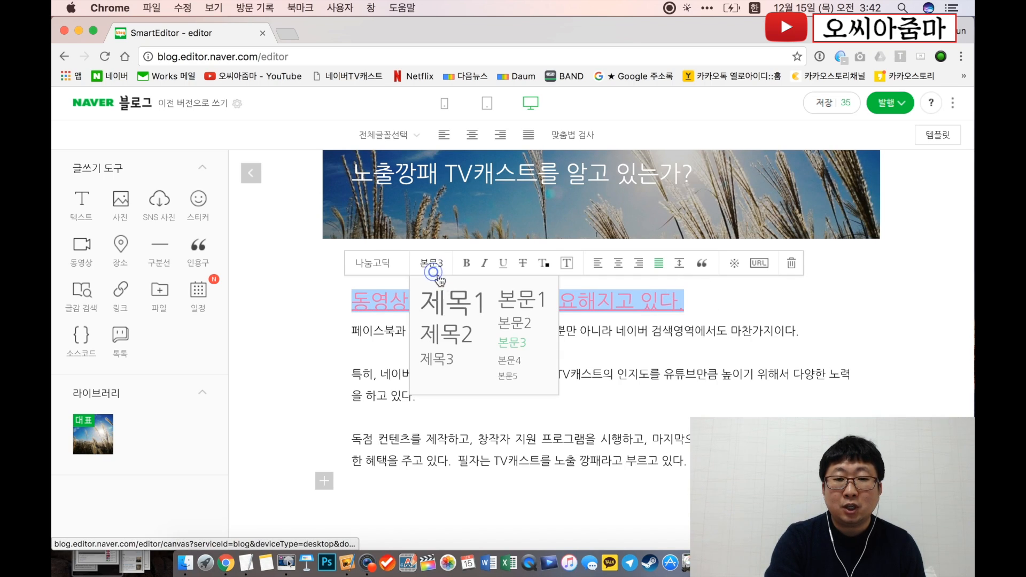
click(511, 328)
click(477, 347)
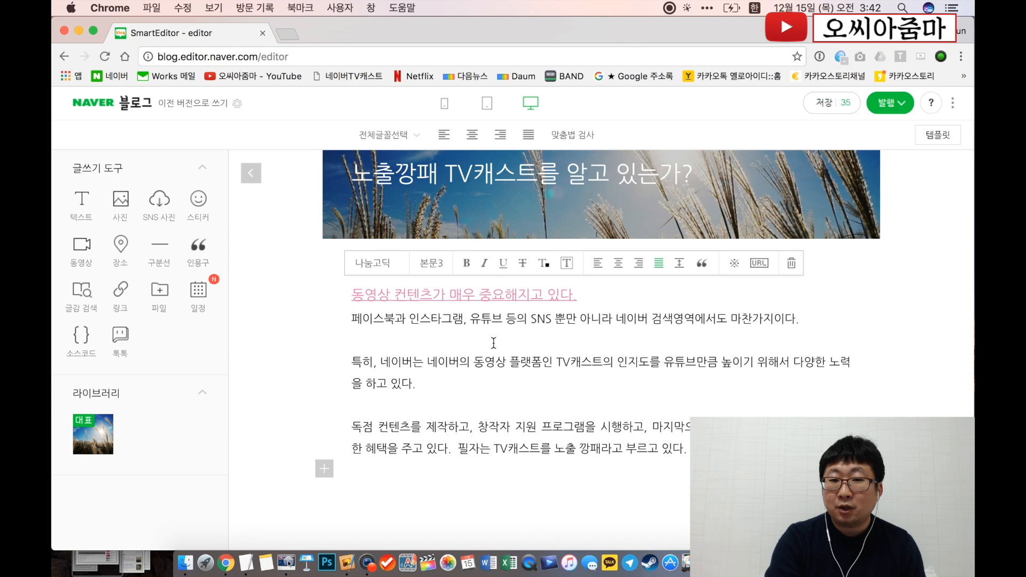
- Select all the body text below the title photo and try line spacings of 200% and 140% on it
scroll(494, 342, down, 3)
scroll(587, 374, up, 2)
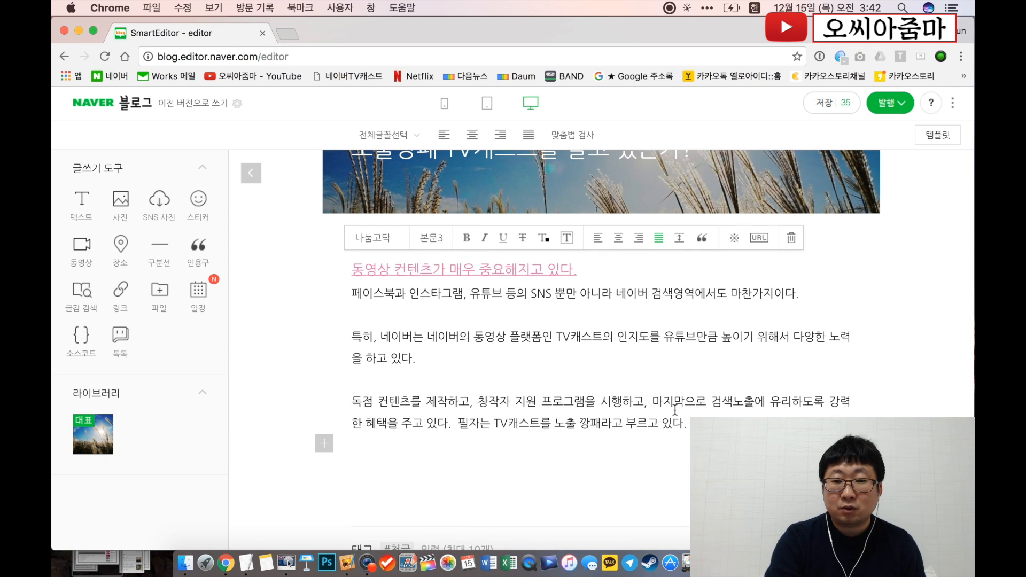
drag(689, 423, 338, 267)
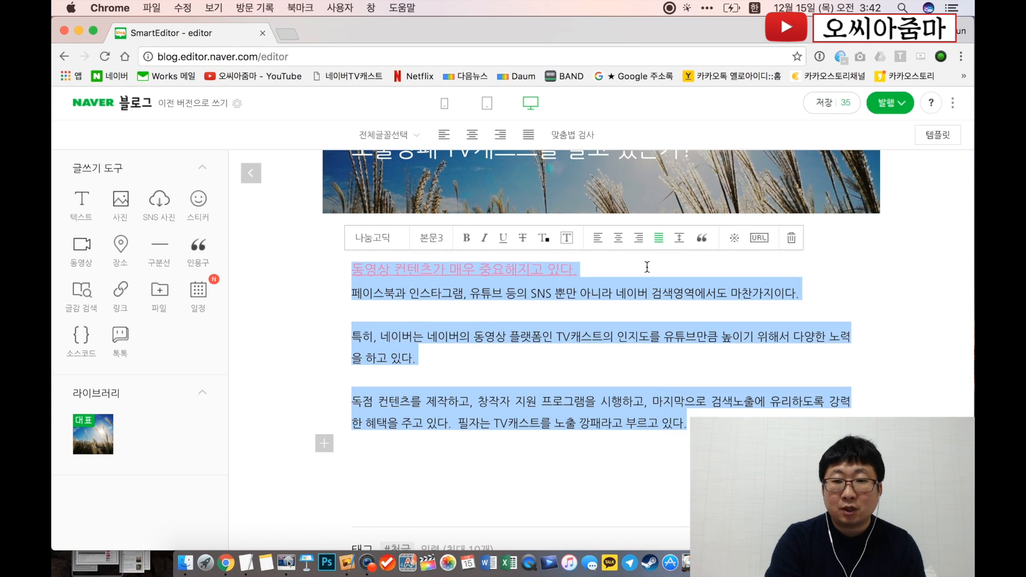
click(686, 242)
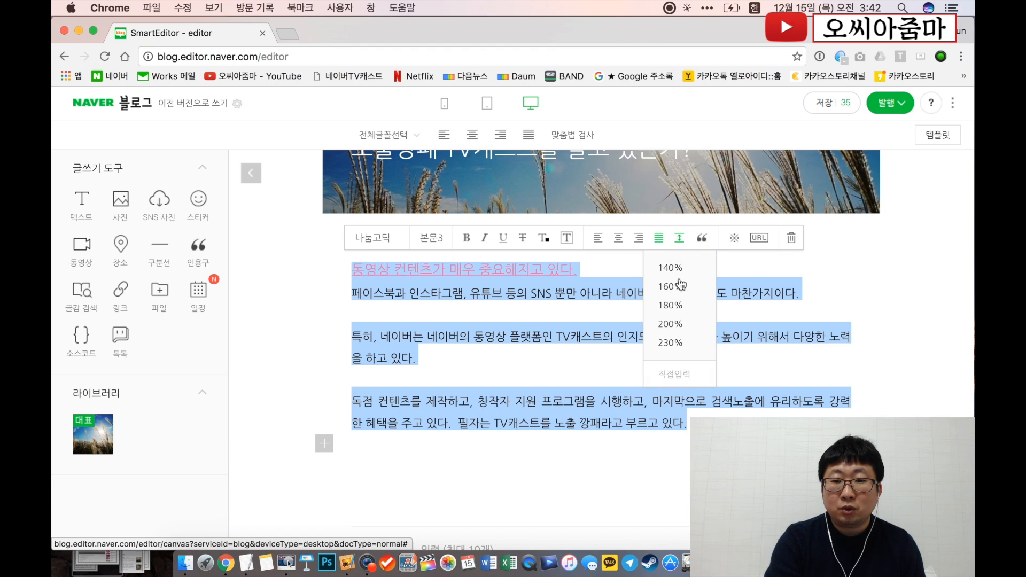
scroll(681, 276, up, 1)
scroll(681, 289, down, 2)
click(681, 318)
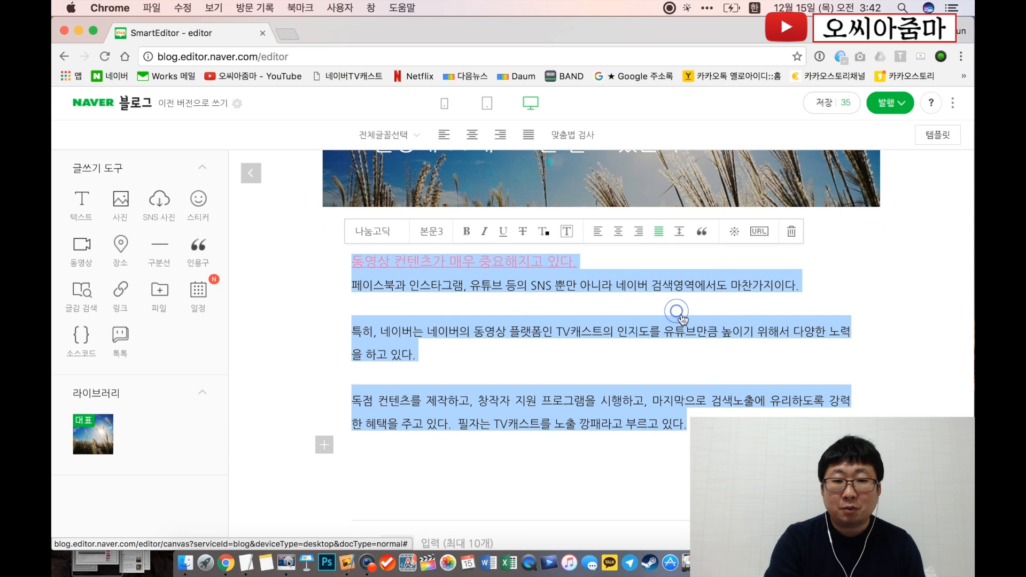
click(679, 231)
click(681, 265)
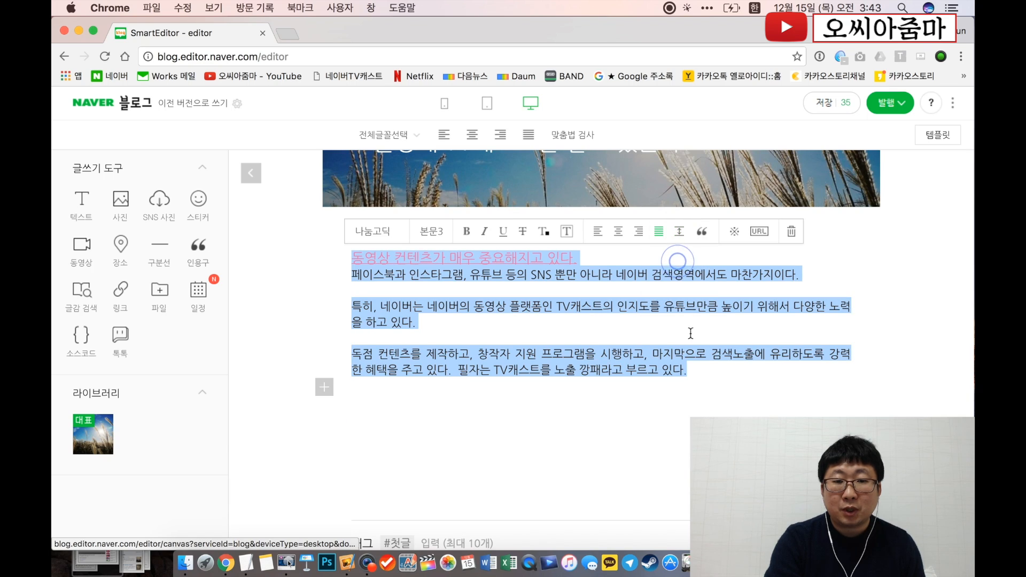
- Set the line spacing of the whole body text to 160%
click(686, 235)
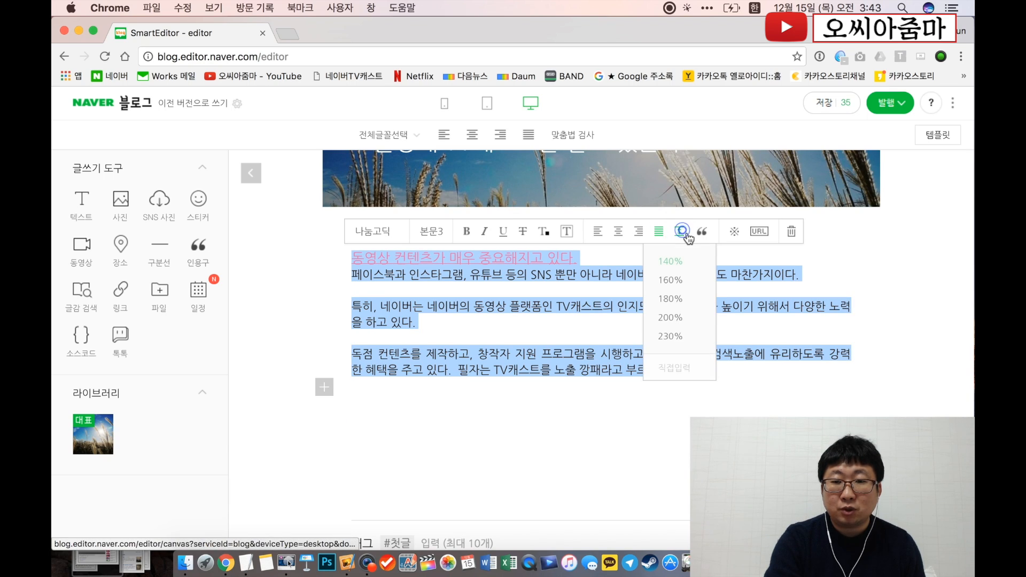
click(684, 280)
click(626, 330)
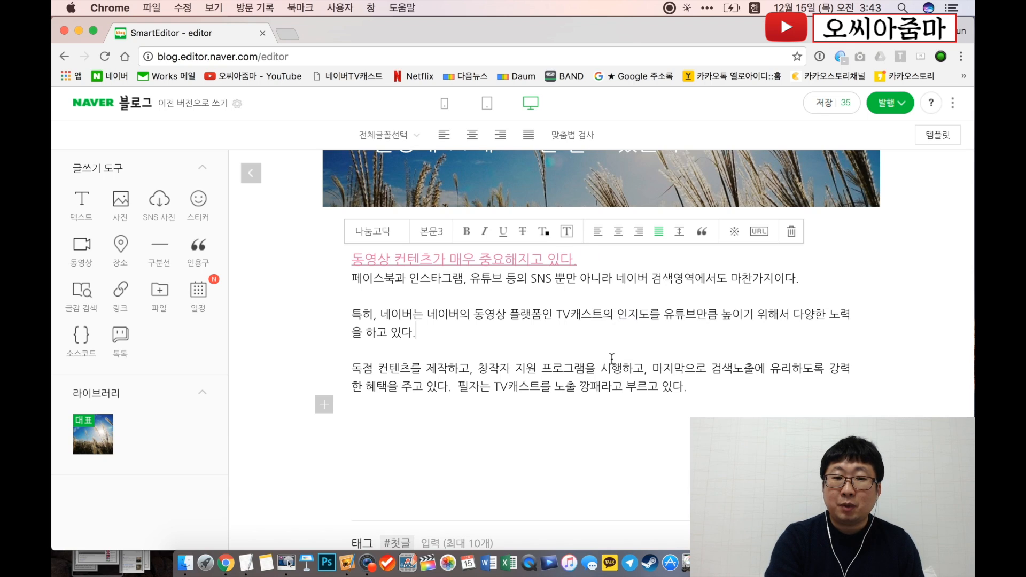
- Add the line "출처 : 오씨아줌마 홈페이지" below the last body paragraph, separated by a blank line
scroll(612, 359, down, 2)
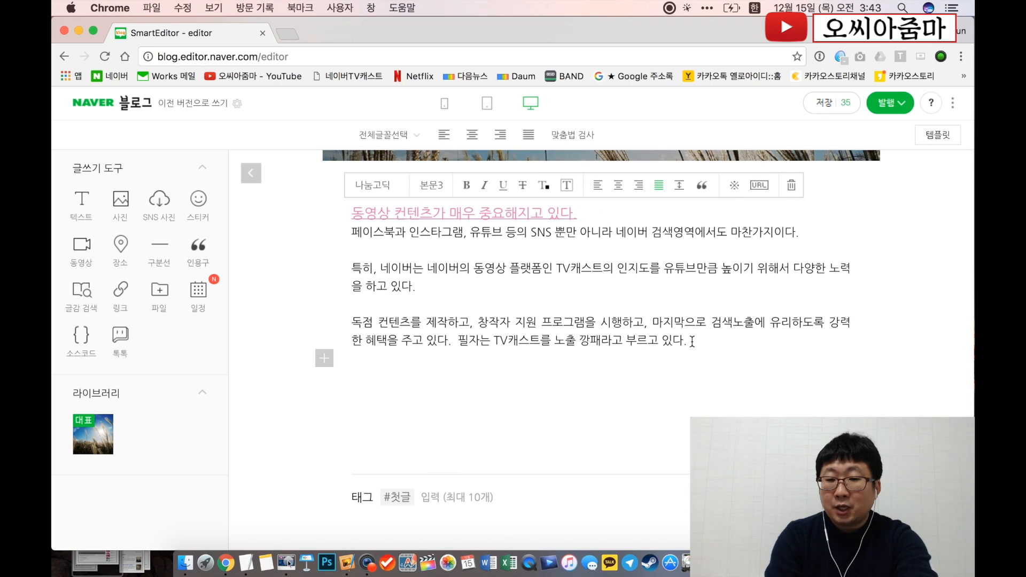
click(690, 340)
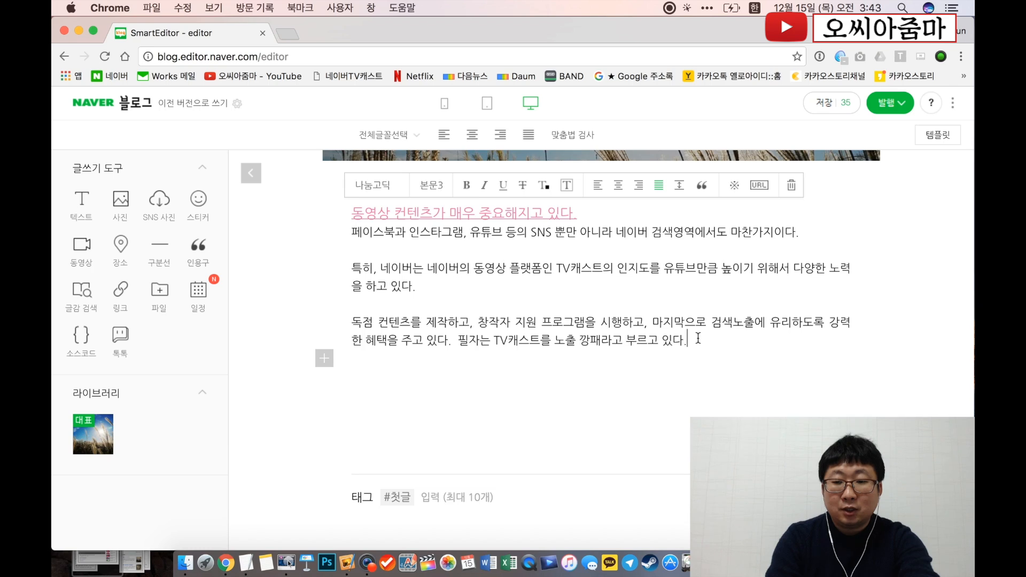
key(Return)
text(출처)
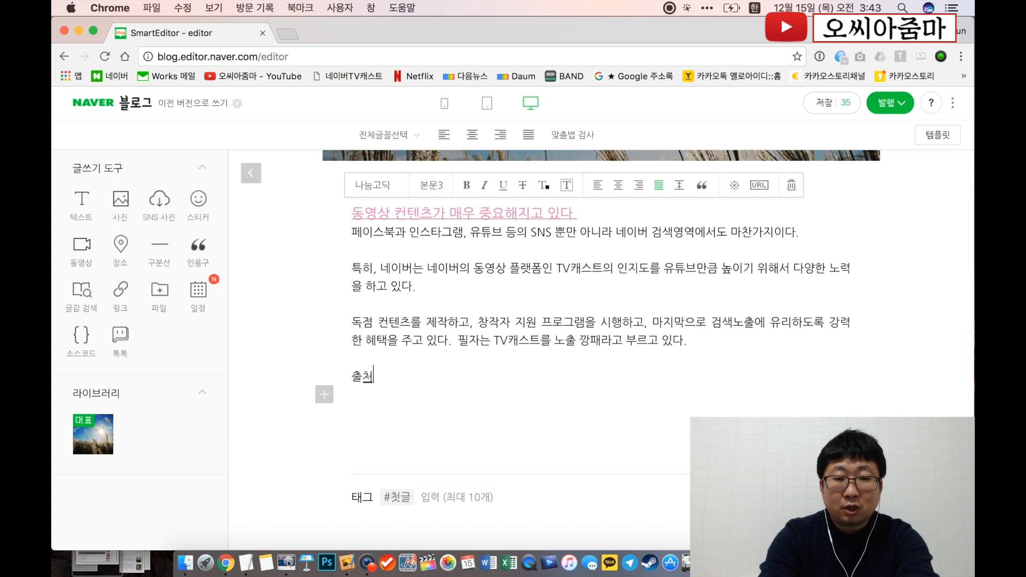
text( : 오씨아줌마 호)
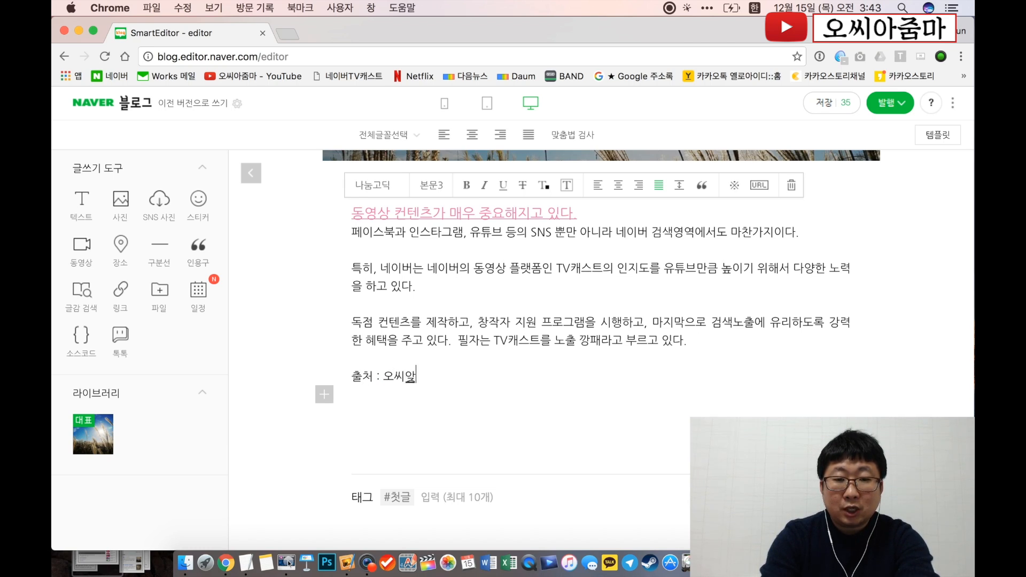
text(ㅁ페이지)
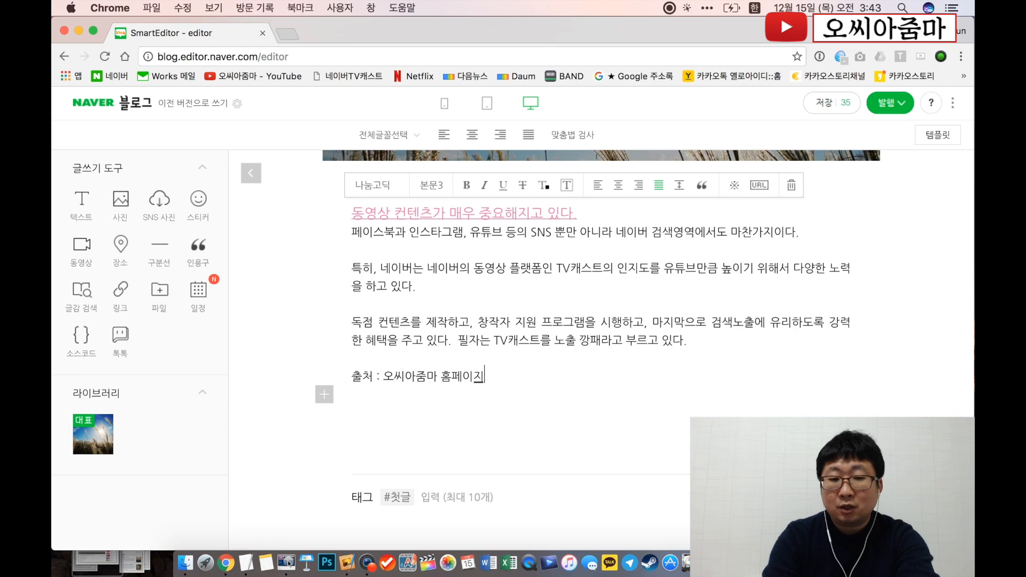
- Turn the whole source line "출처 : 오씨아줌마 홈페이지" into a hyperlink to the 오씨아줌마 homepage
triple_click(495, 374)
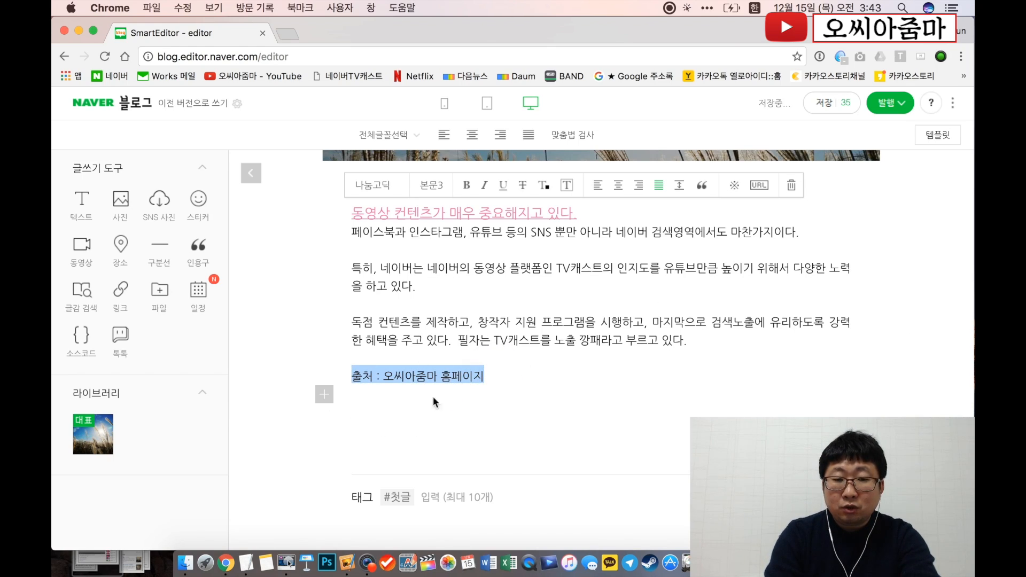
click(758, 185)
text(ㅗㅅ)
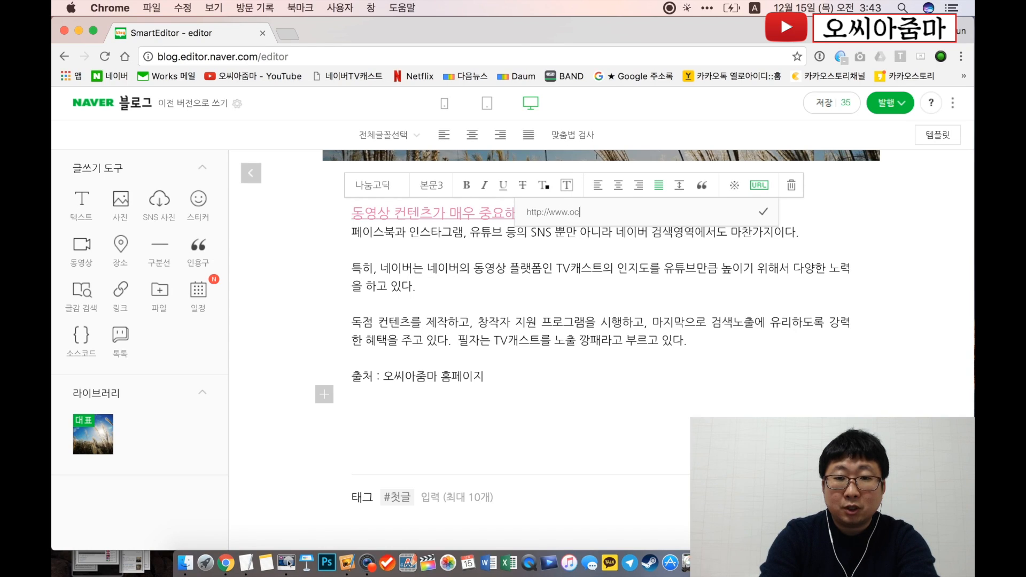
click(765, 212)
click(566, 356)
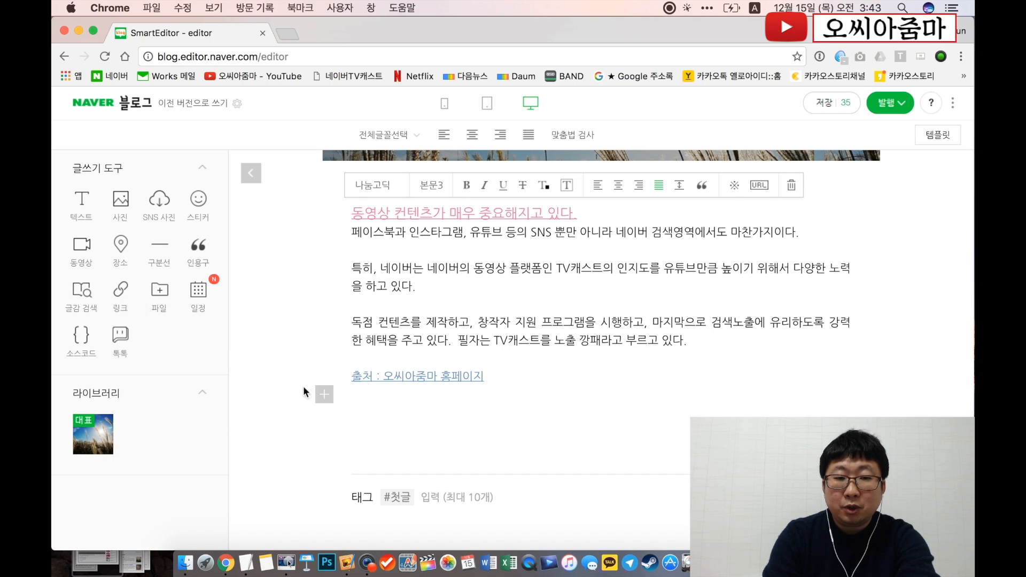
click(325, 395)
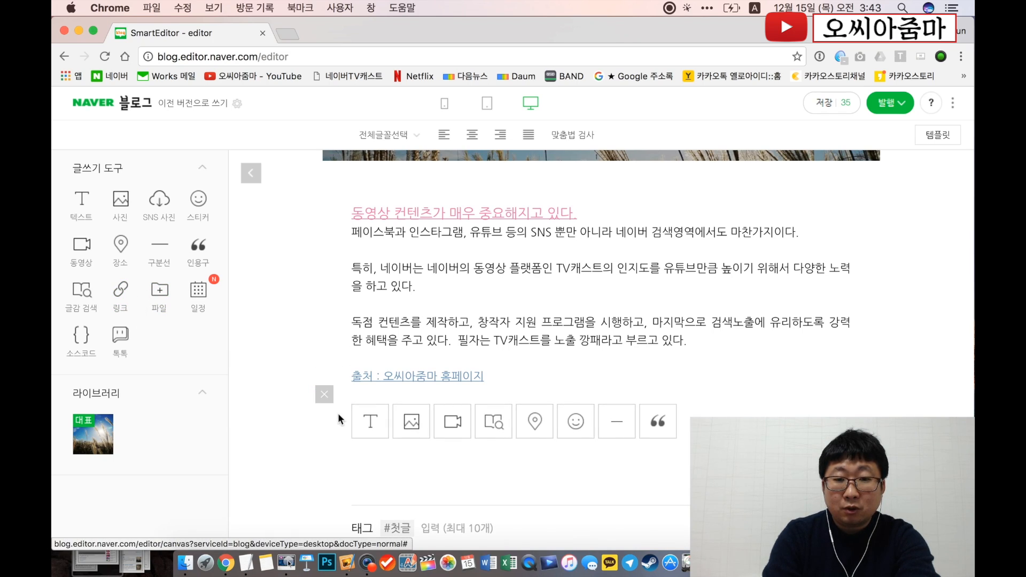
click(127, 299)
text(http://www.ocworld.kr)
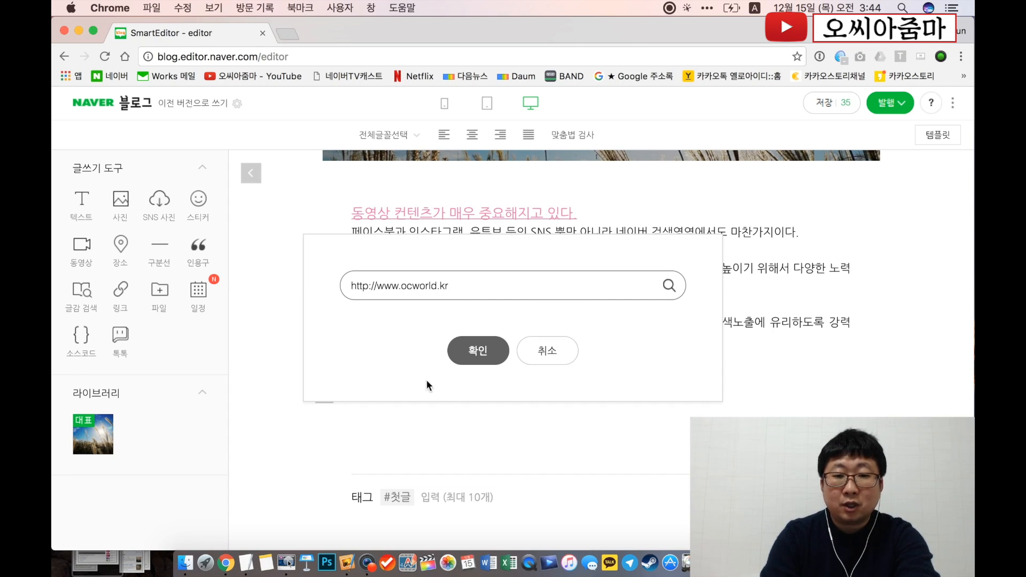
click(484, 353)
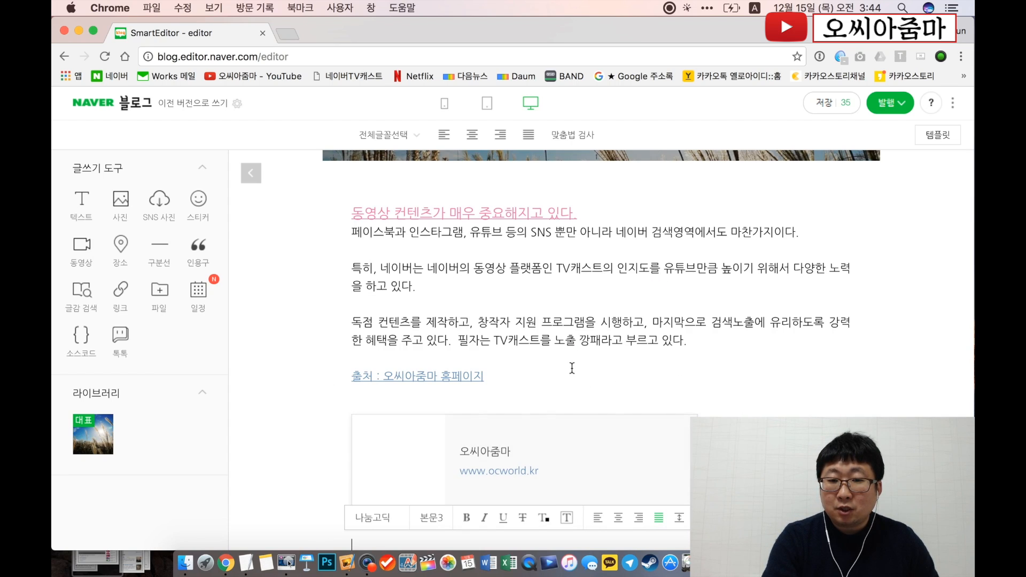
click(639, 356)
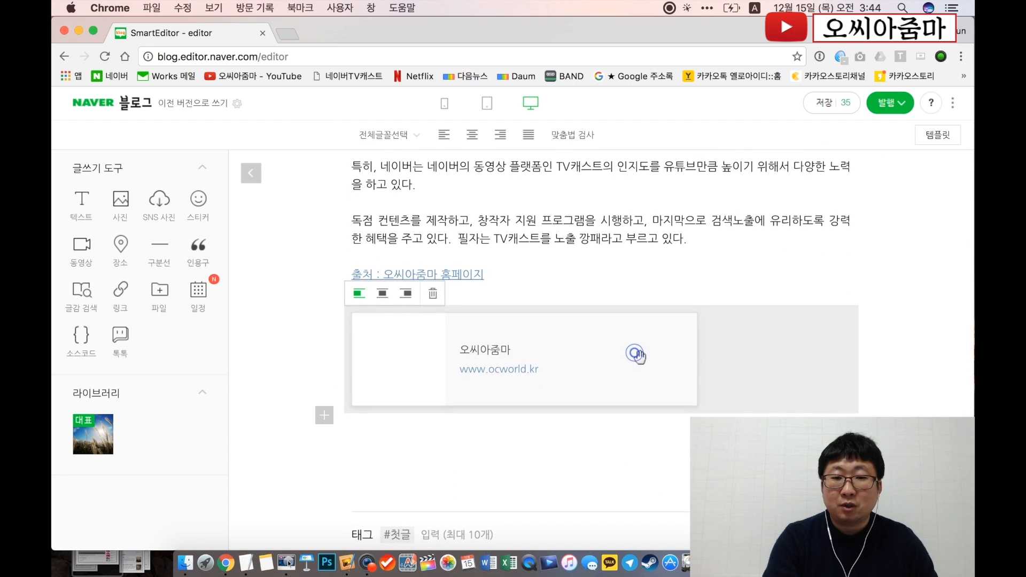
click(383, 295)
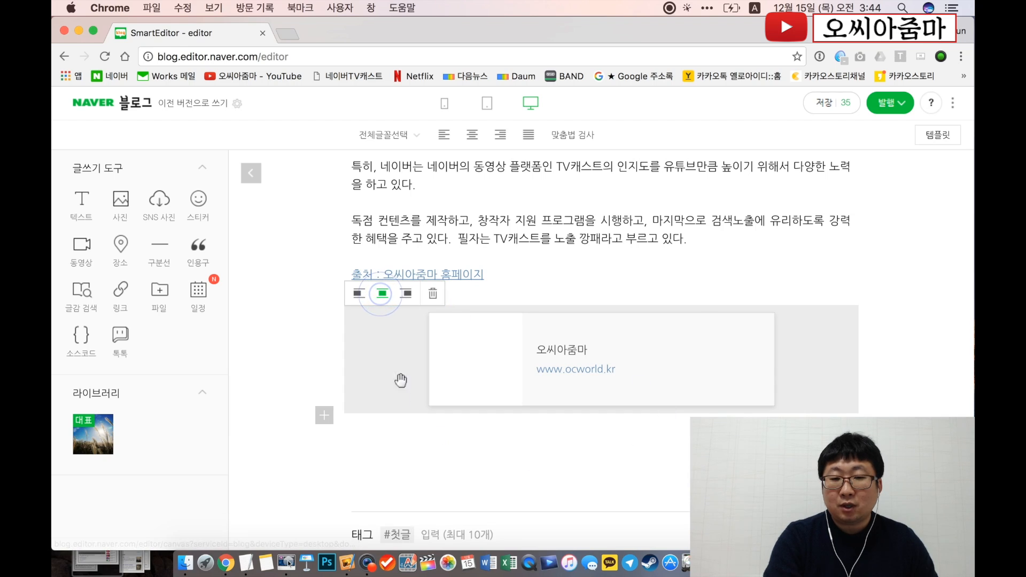
mouse_move(489, 357)
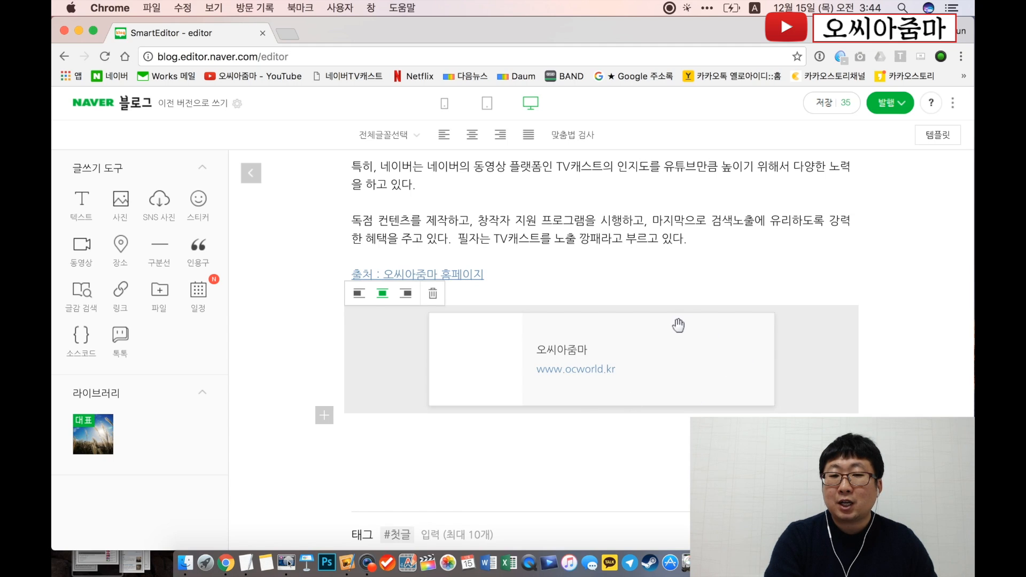
- Delete the link preview card and the linked source line, including the blank lines after the last body paragraph
drag(516, 277, 355, 275)
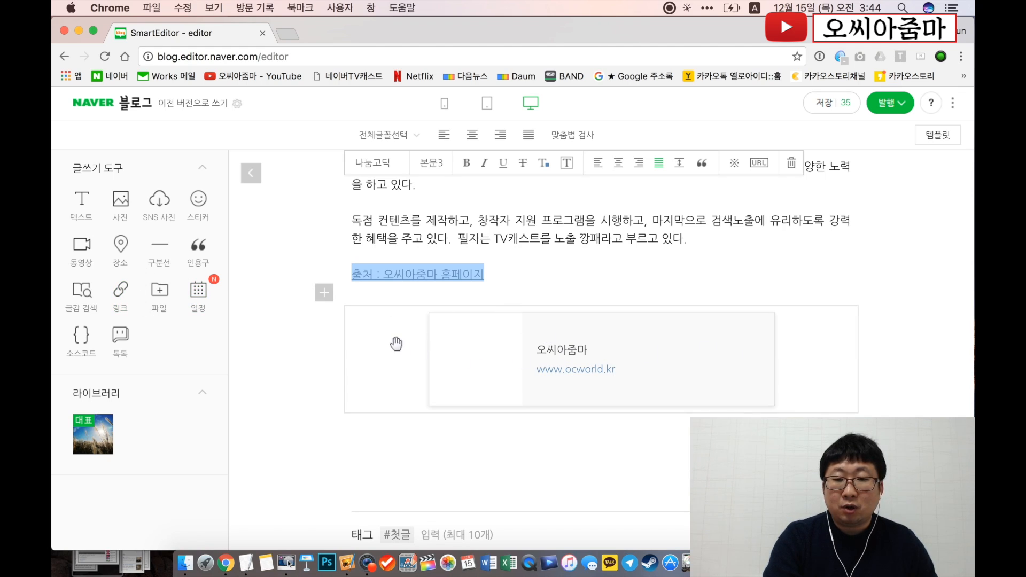
click(735, 329)
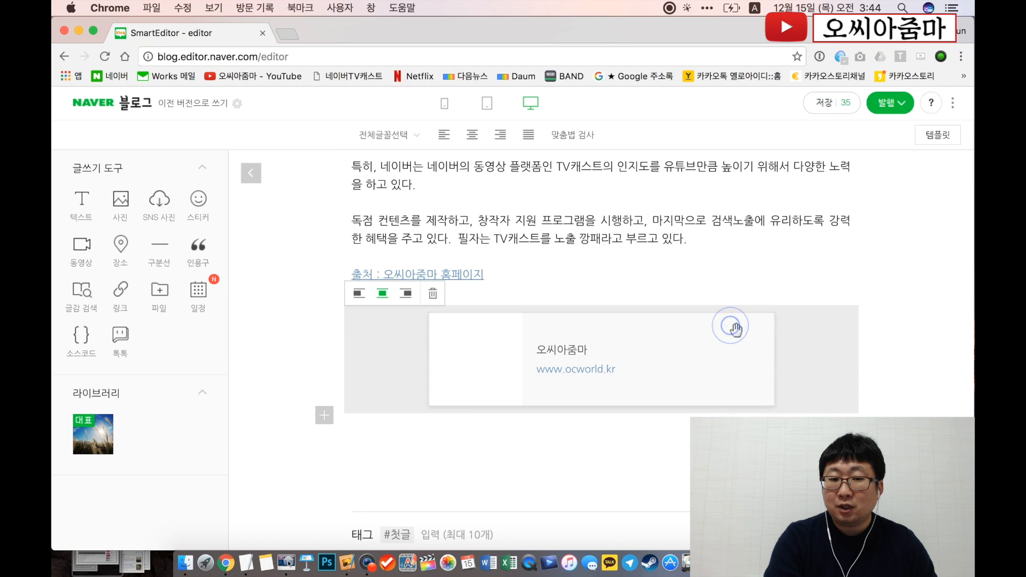
click(436, 297)
click(508, 273)
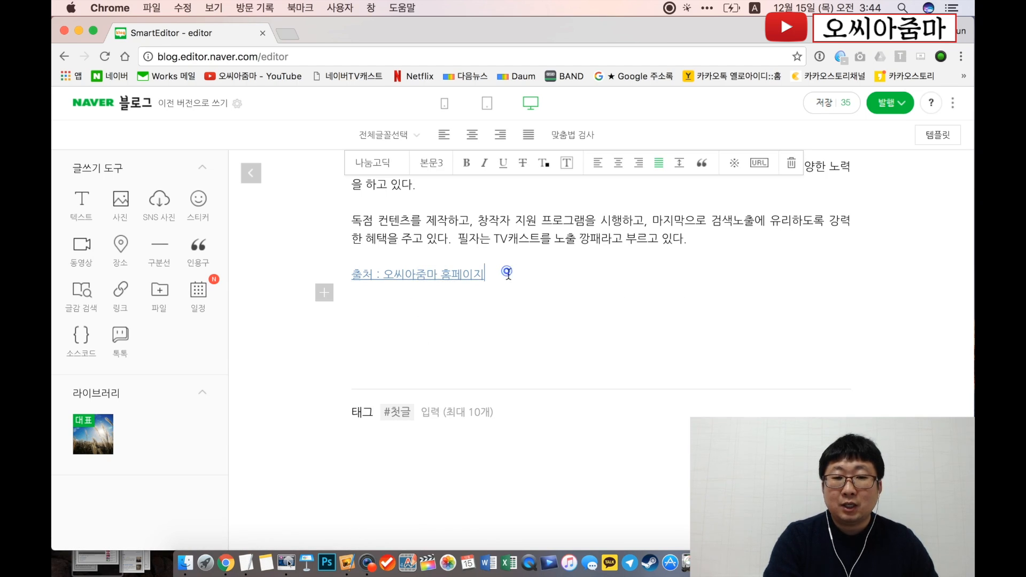
key(super+shift+Left)
key(BackSpace)
key(BackSpace)
key(BackSpace)
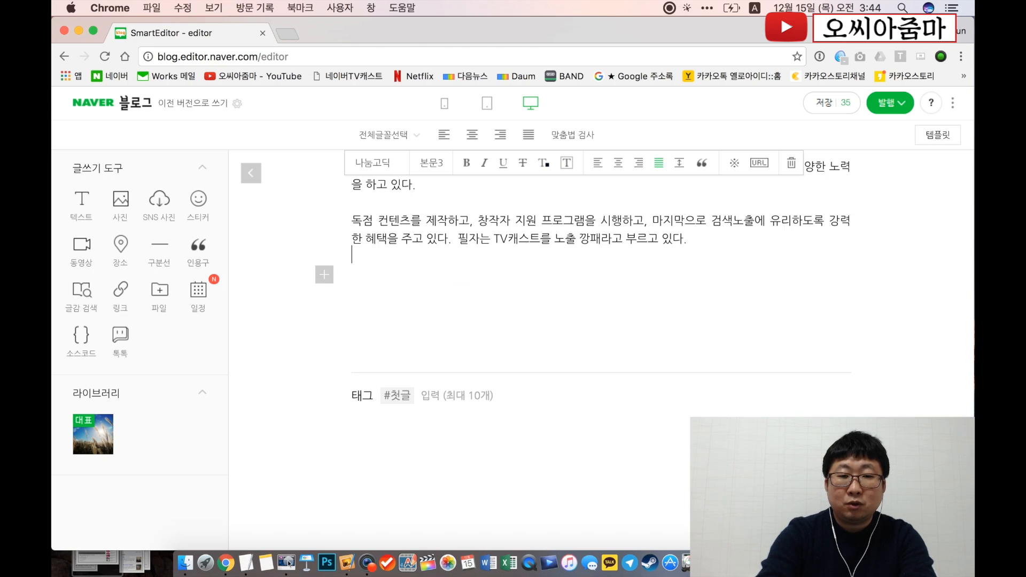
- Check the text that follows the already copied passage in 작성중.txt and return to the blog editor
scroll(501, 328, up, 4)
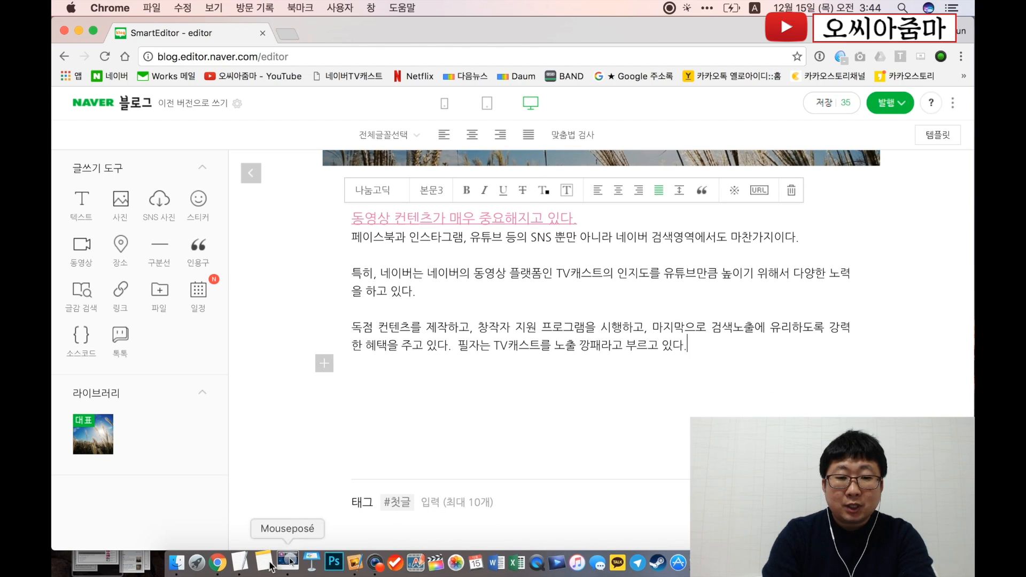
click(247, 562)
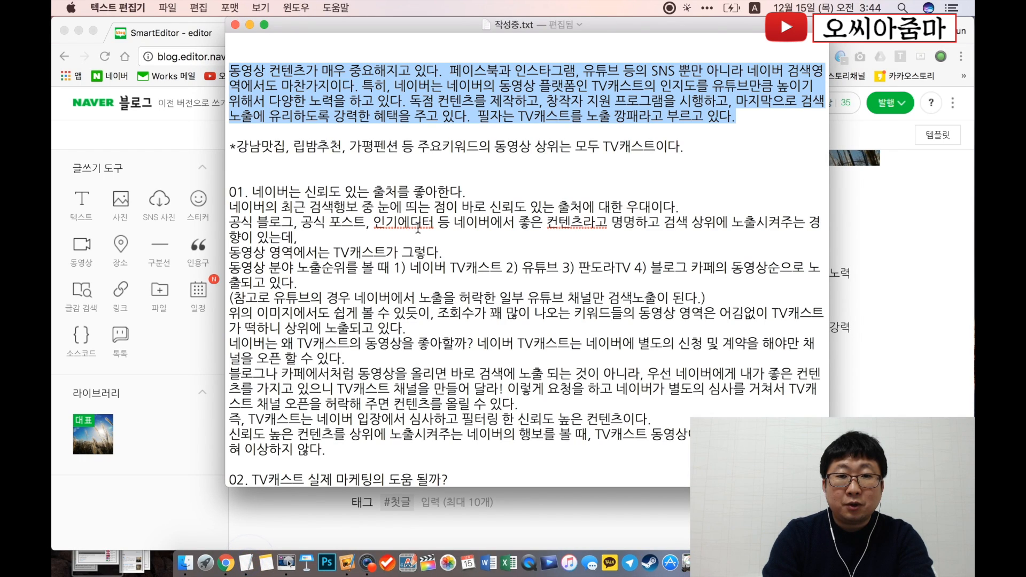
click(913, 306)
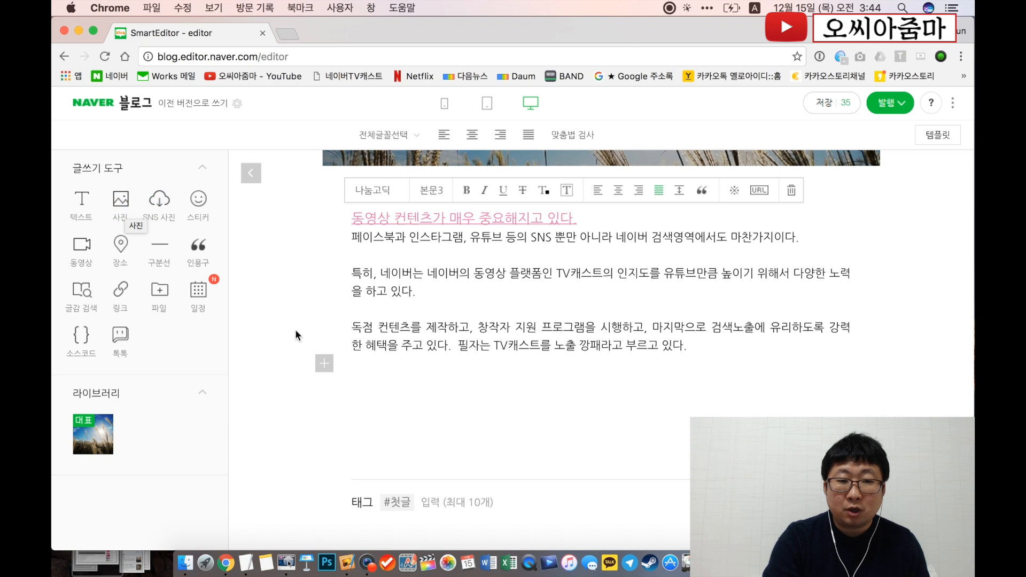
- Insert the photos 2016-12-13_18-07-04_331.png, 2016-12-13_18-07-16_981.png and 2016-12-13_18-07-26_095.png from the desktop folder below the body text
click(325, 364)
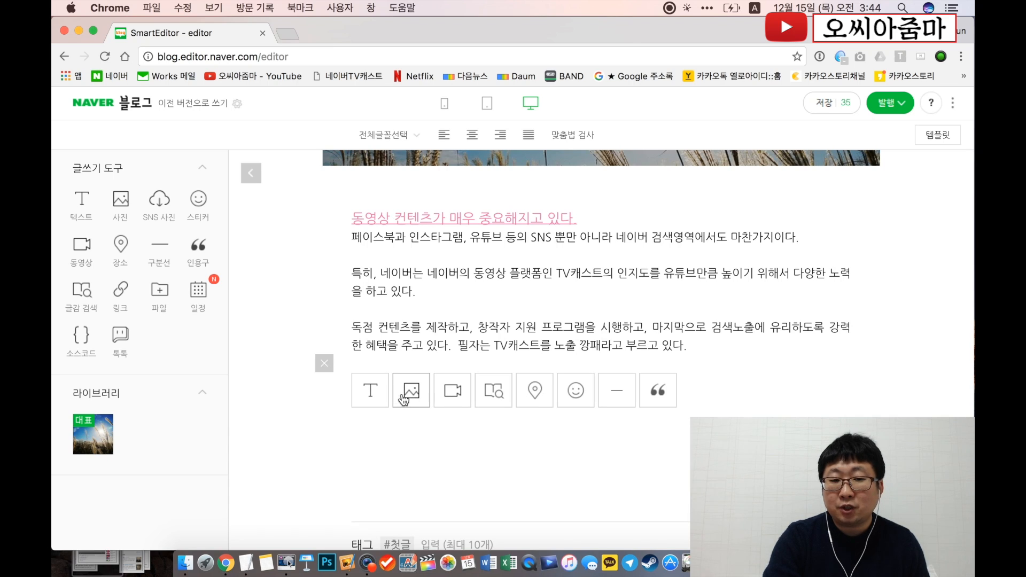
click(420, 401)
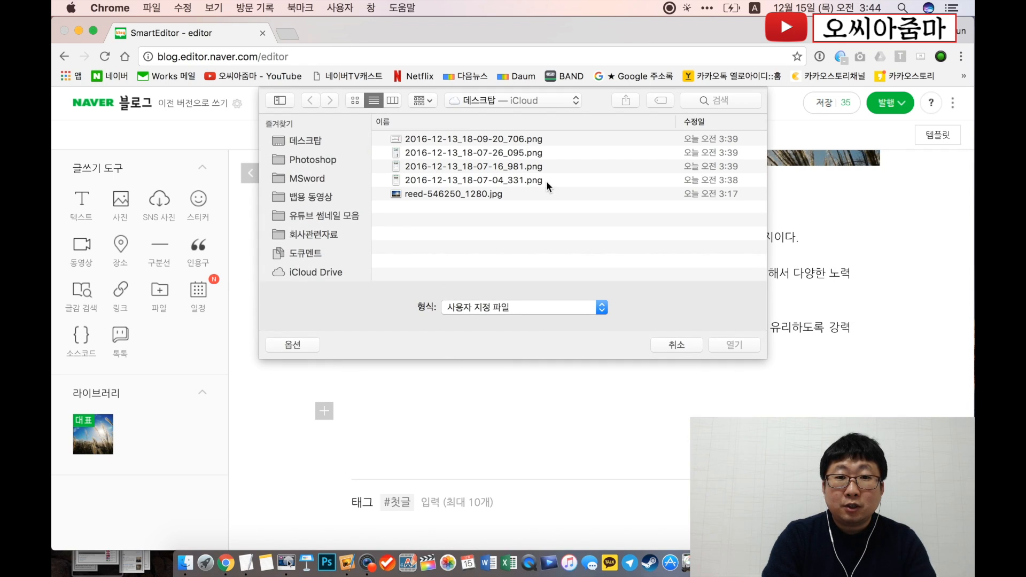
click(546, 181)
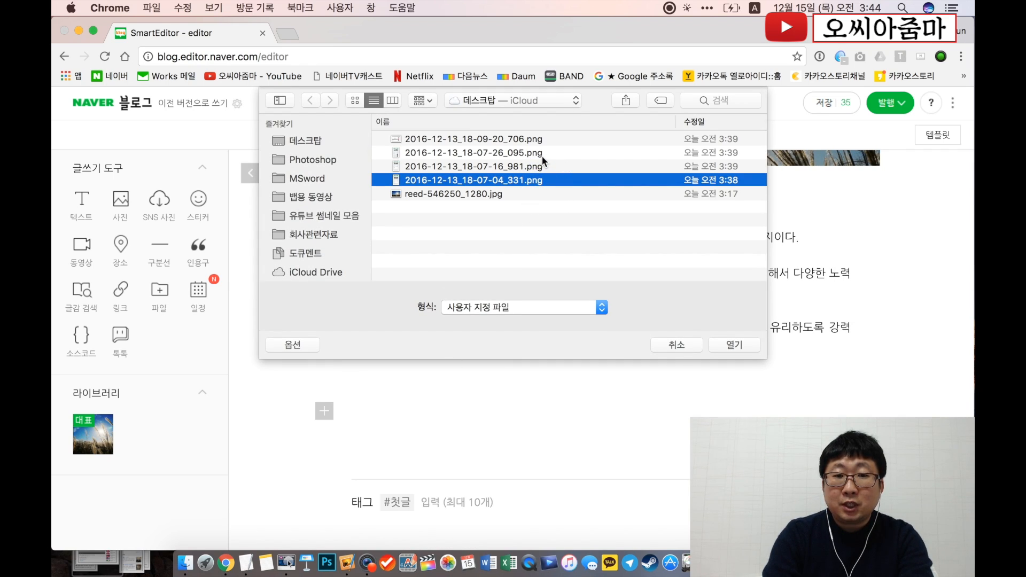
shift+click(543, 155)
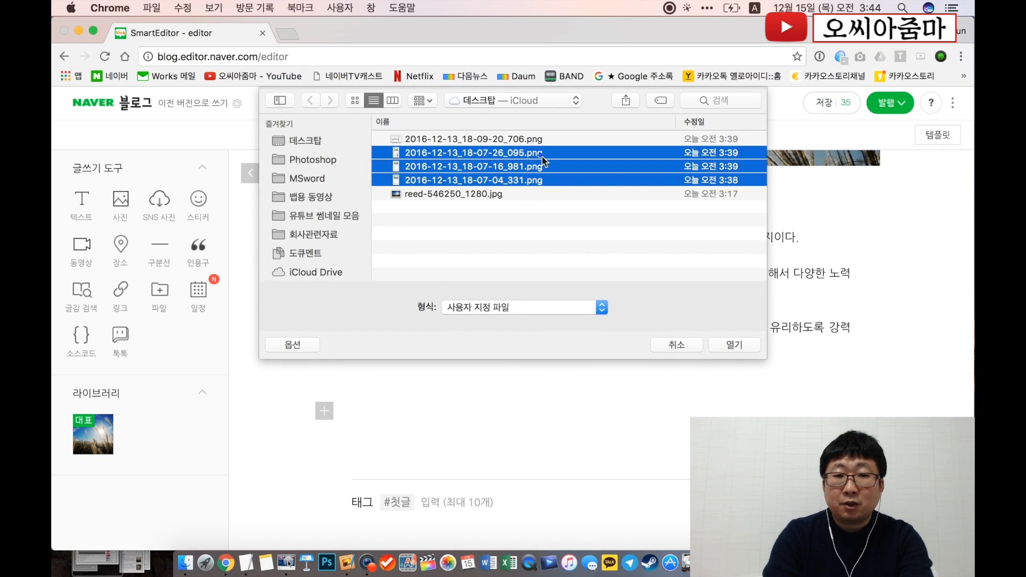
click(734, 344)
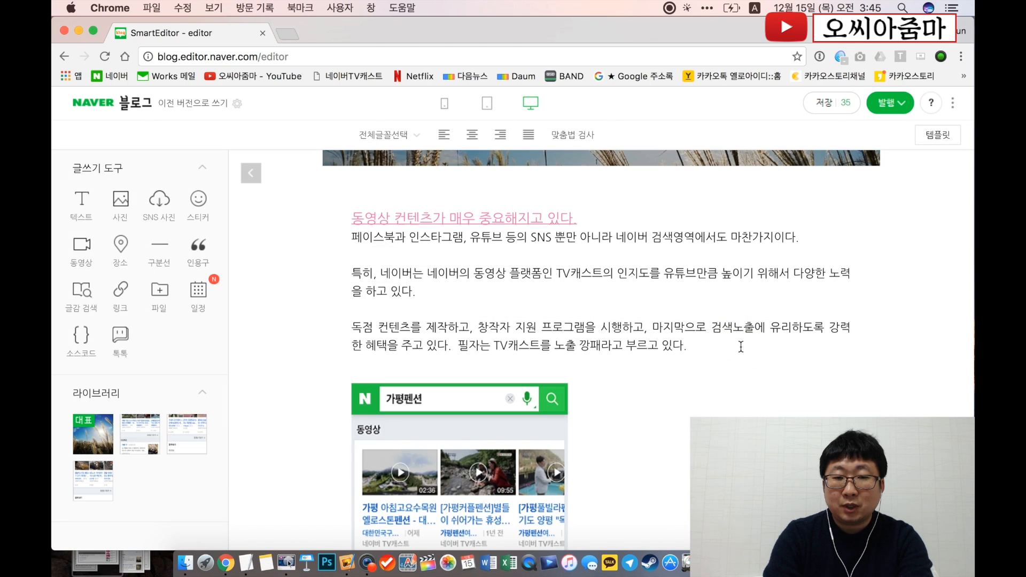
scroll(740, 346, down, 20)
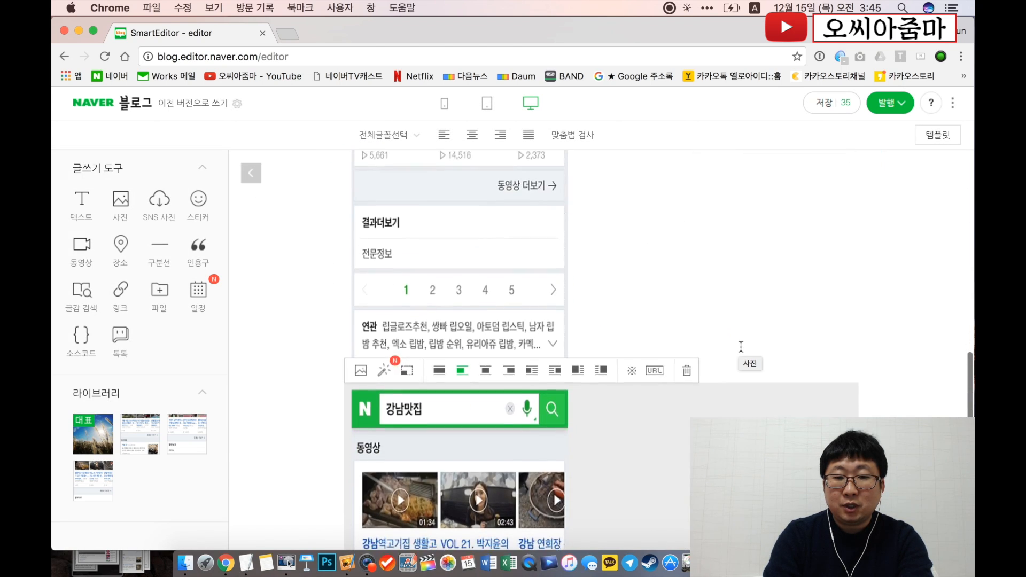
scroll(745, 347, up, 10)
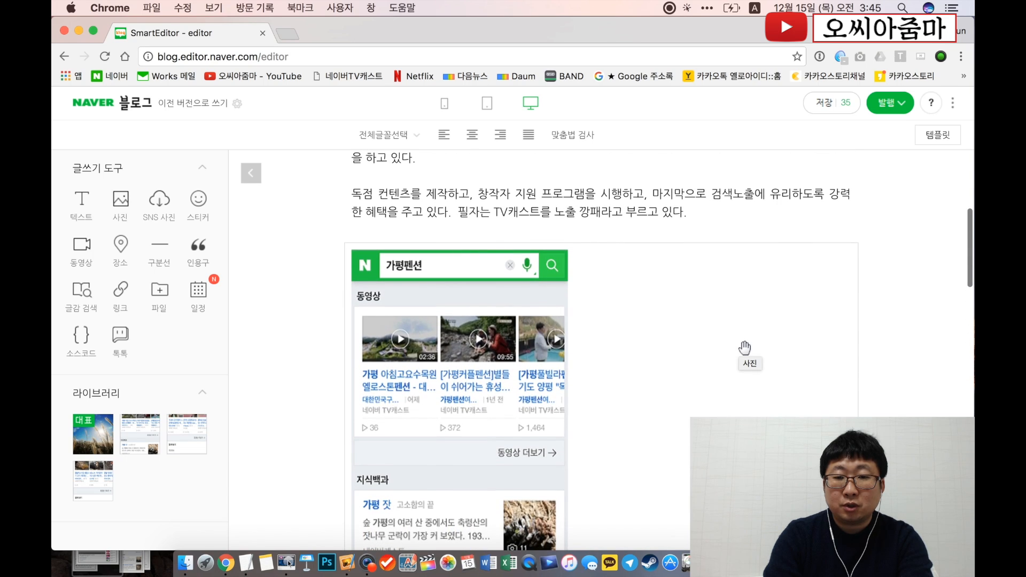
- Try the filters 달콤한, 차분한, 부드러운, 상큼한, 기쁜 and 조용한 on the 가평펜션 screenshot and discard the photo edits
click(469, 351)
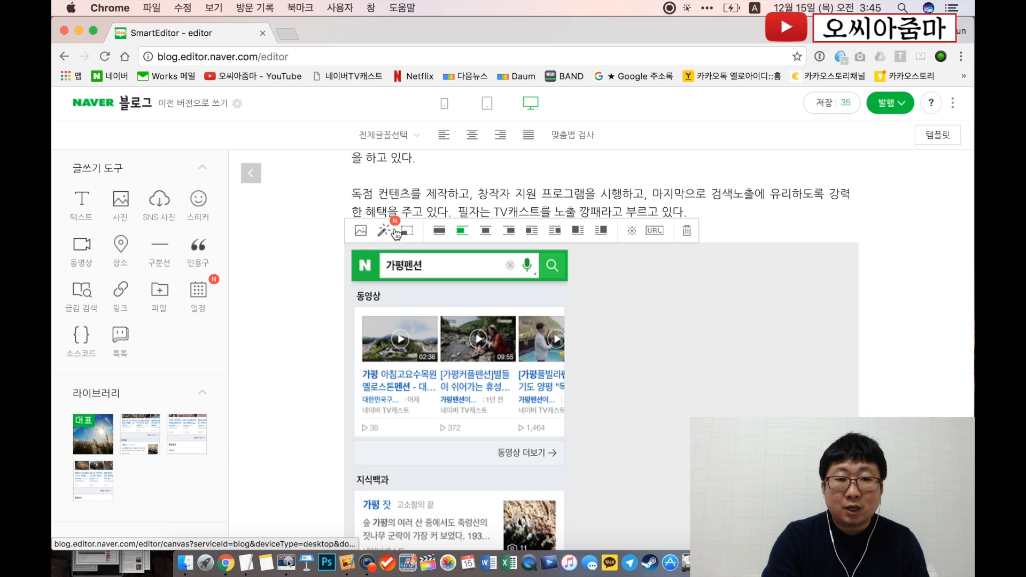
click(385, 233)
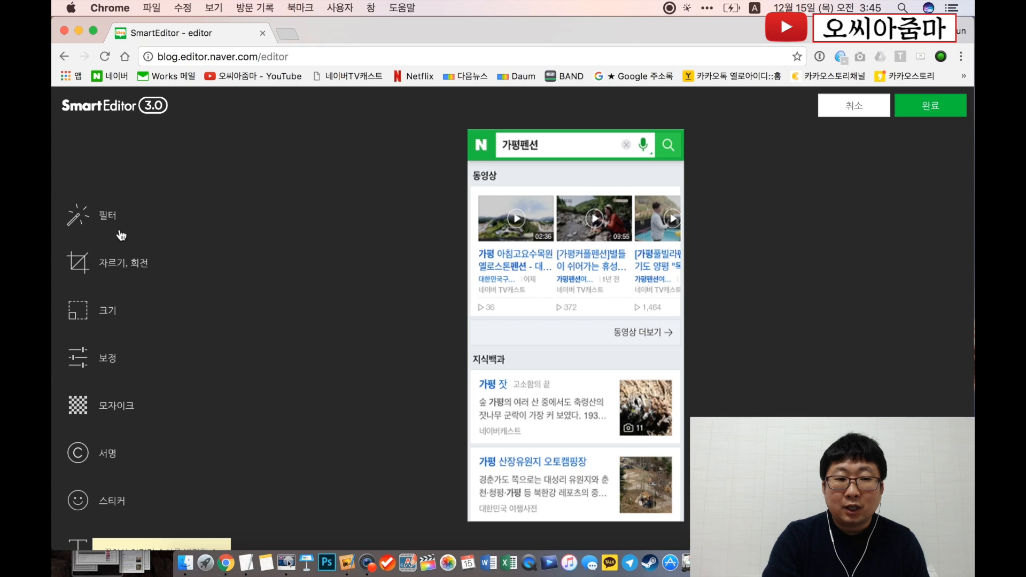
click(119, 229)
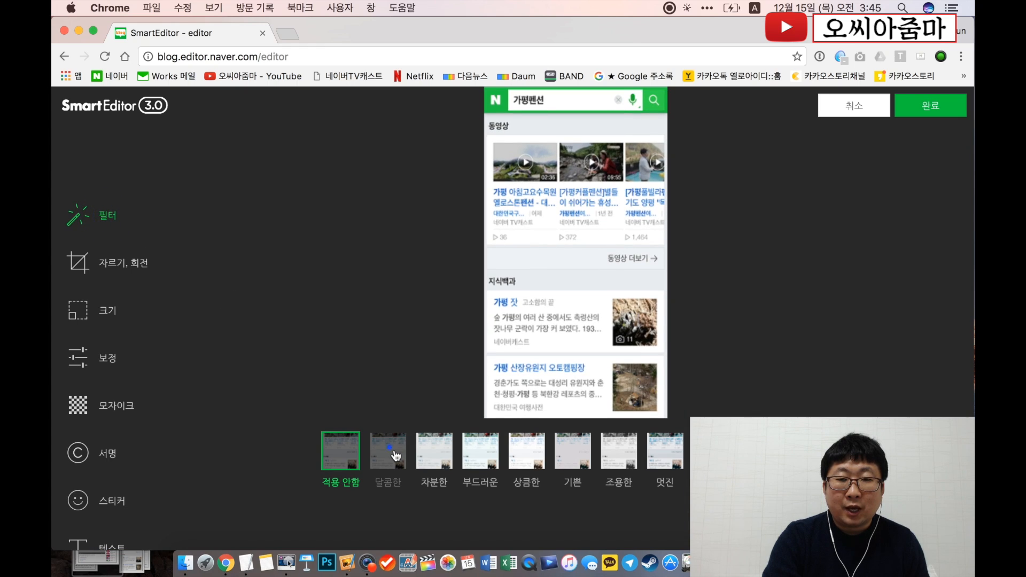
click(395, 455)
click(434, 454)
click(480, 454)
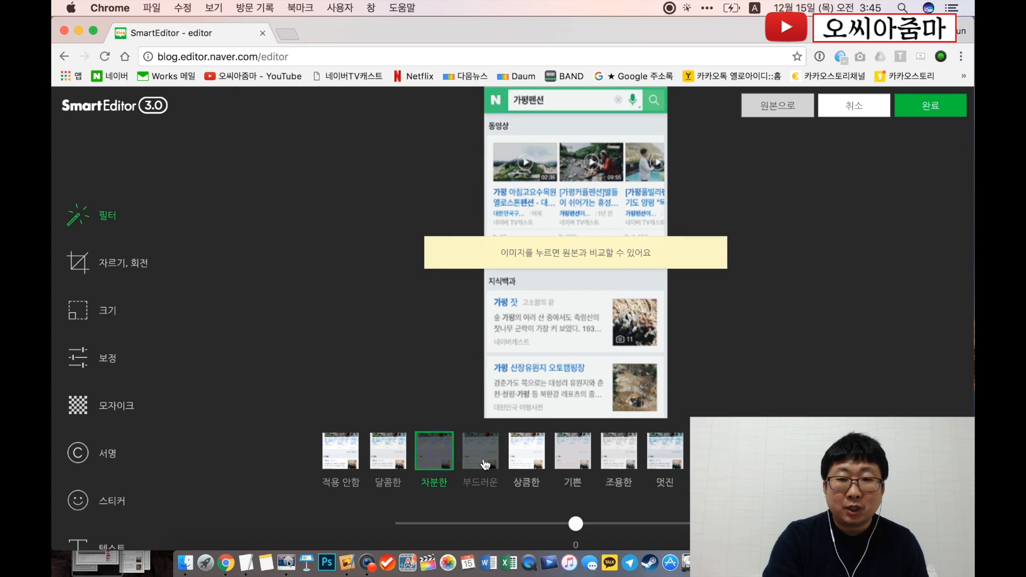
click(519, 463)
click(571, 455)
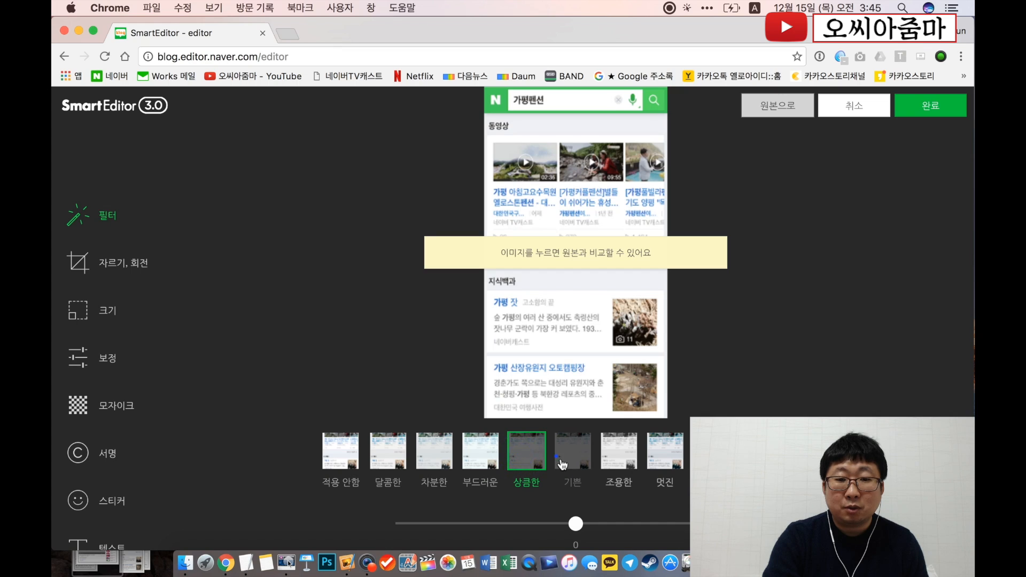
click(615, 467)
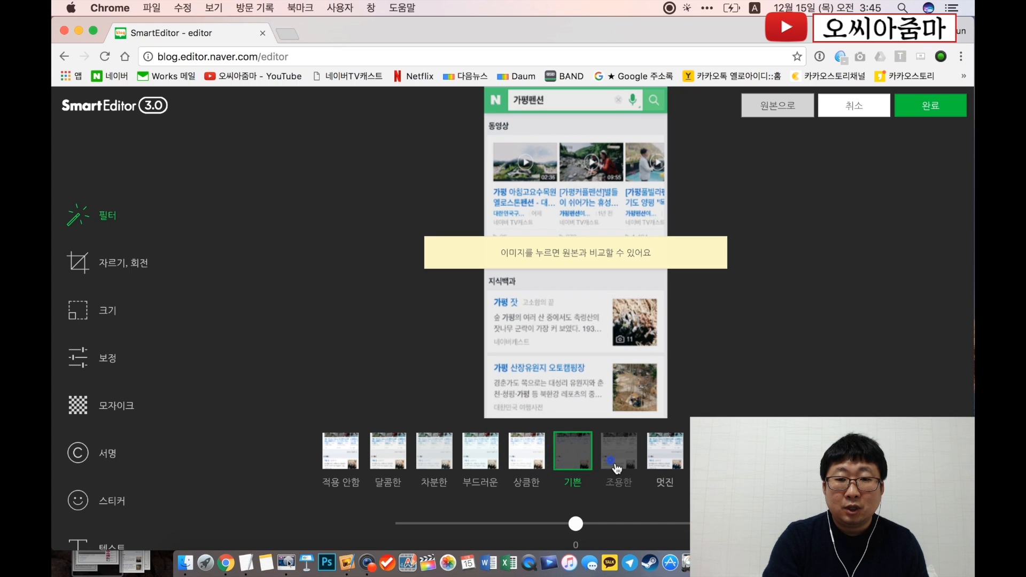
click(851, 116)
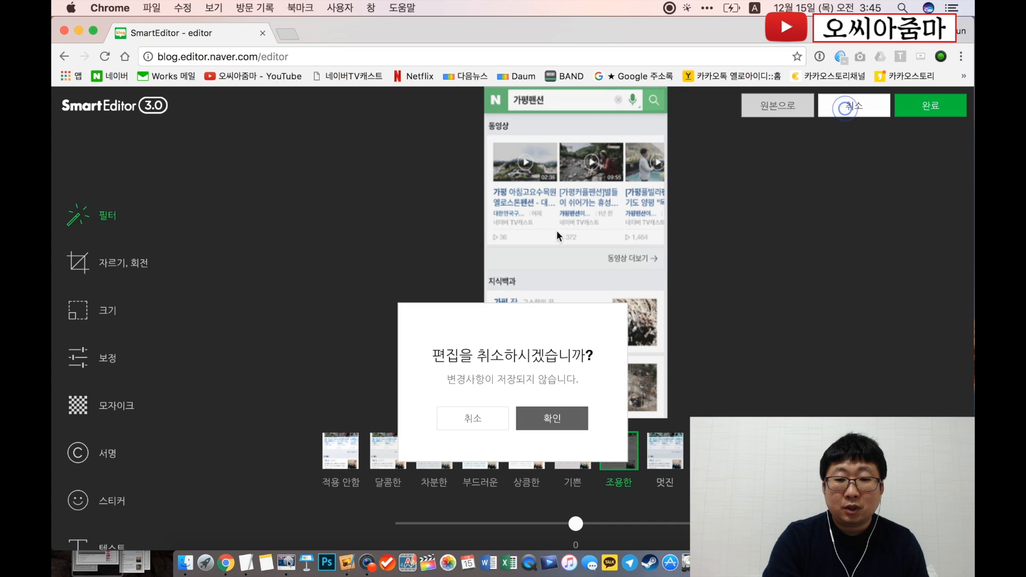
click(540, 423)
- Try tilting the 가평펜션 screenshot with the photo editor's crop and rotate function and discard the edit
click(390, 234)
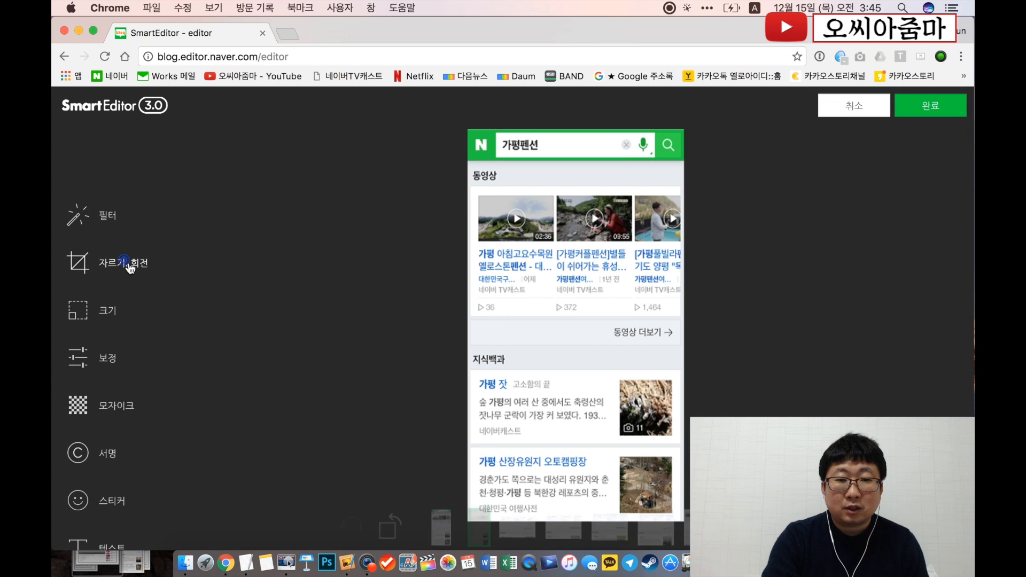
click(128, 266)
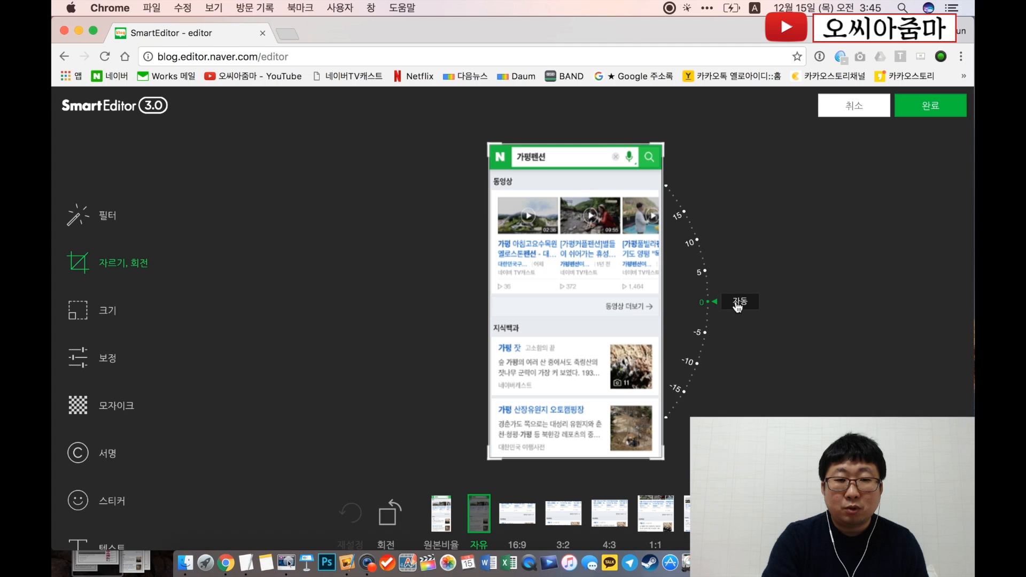
drag(735, 314, 677, 253)
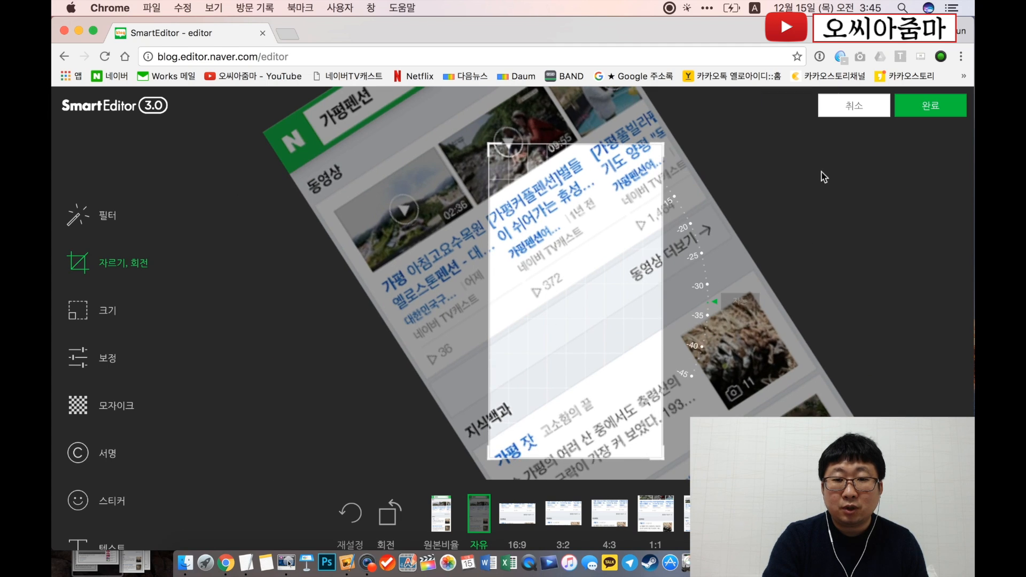
click(849, 107)
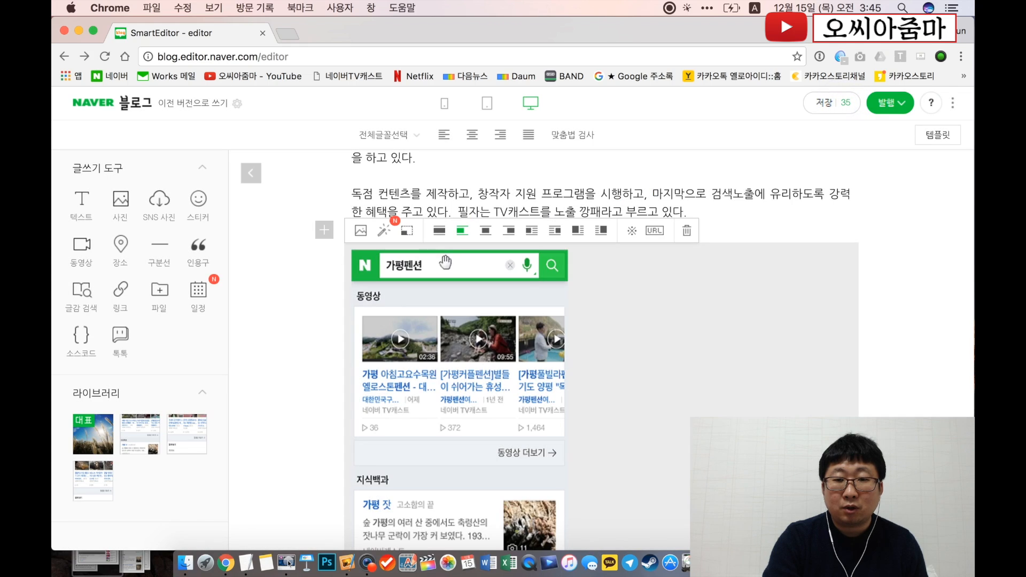
- Cover the 지식백과 section in the lower part of the 가평펜션 screenshot with a 사각1 mosaic and apply the edit
click(392, 238)
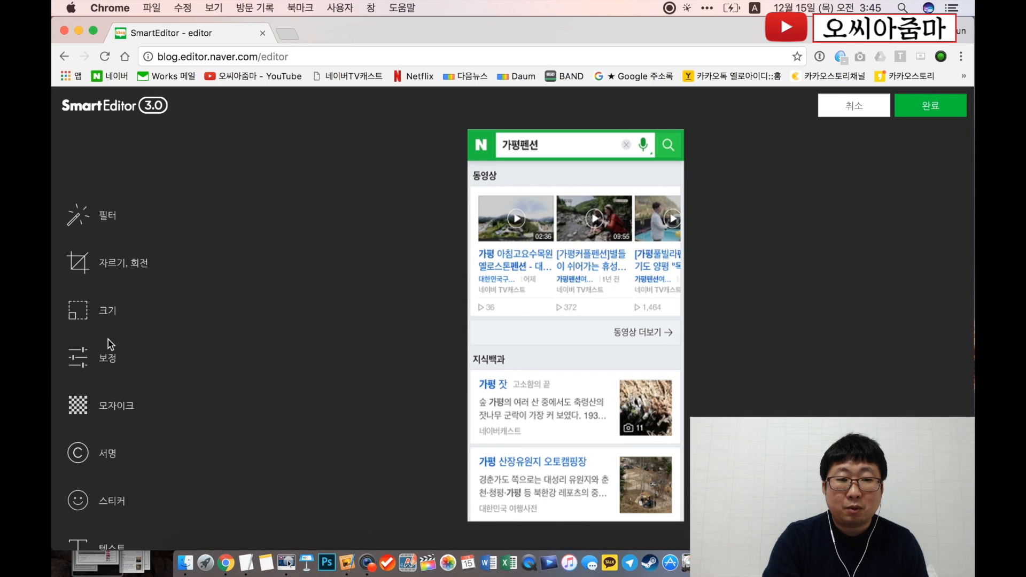
click(118, 408)
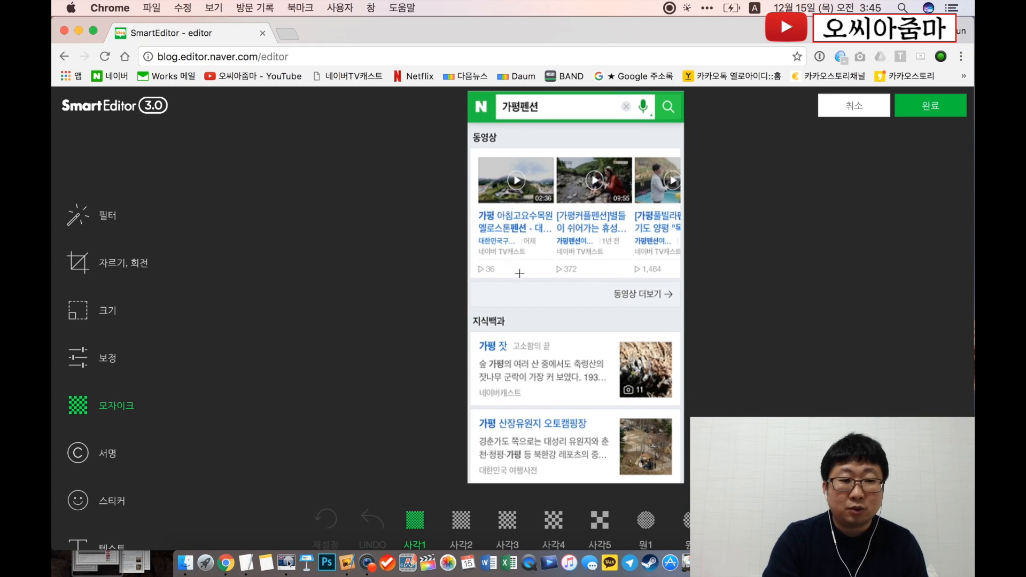
drag(508, 336, 680, 483)
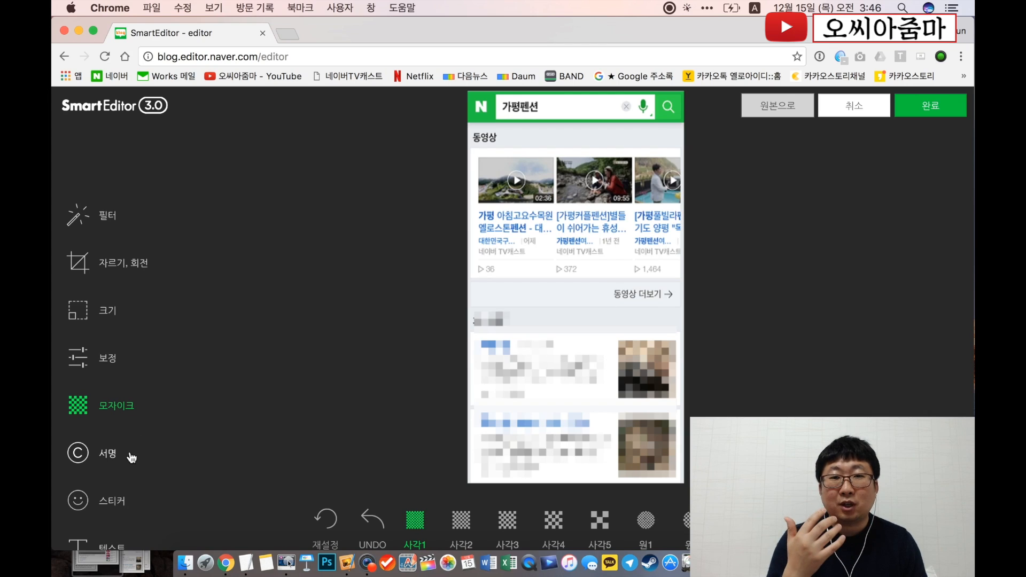
scroll(116, 458, down, 3)
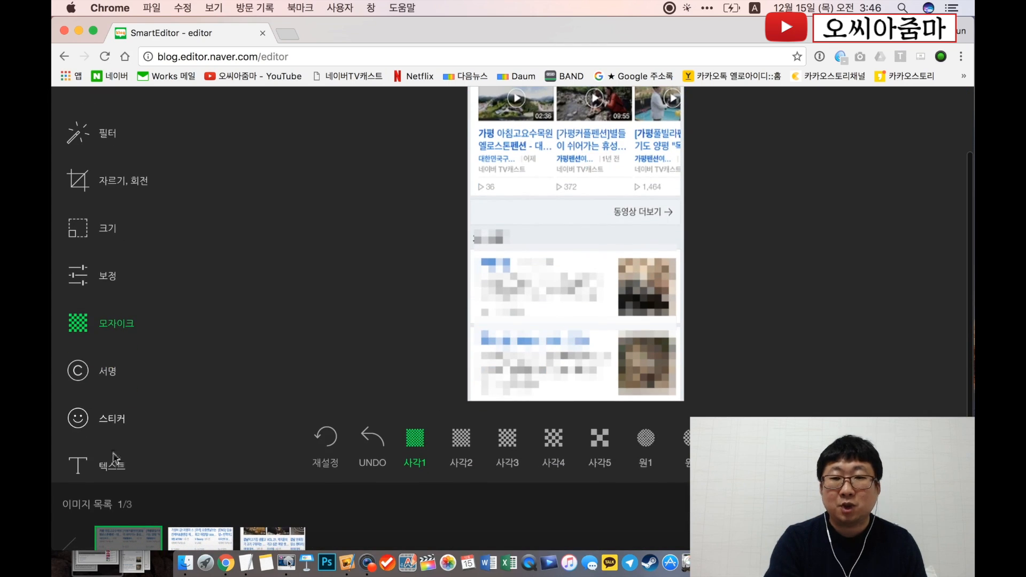
scroll(242, 316, up, 2)
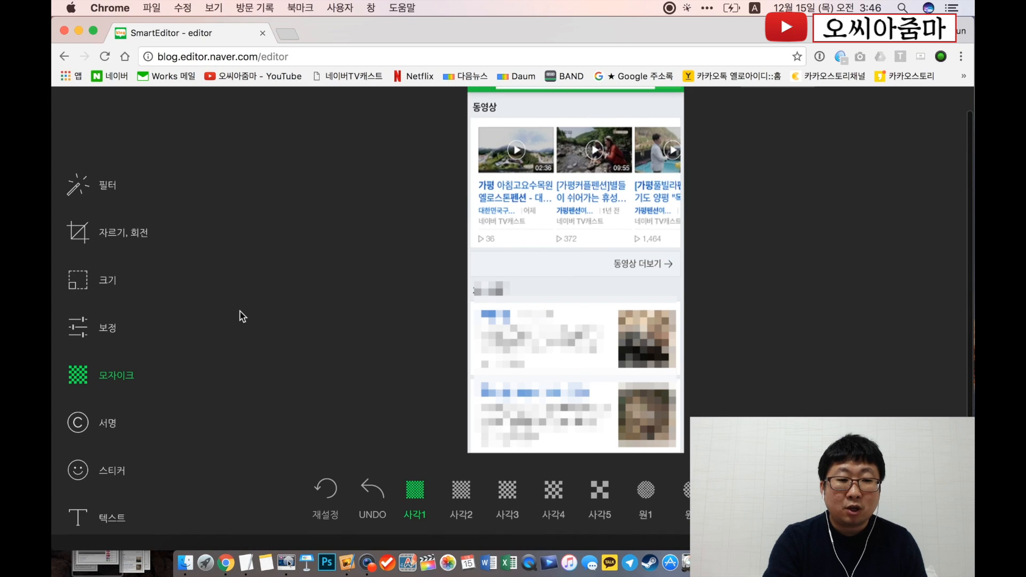
scroll(245, 298, up, 1)
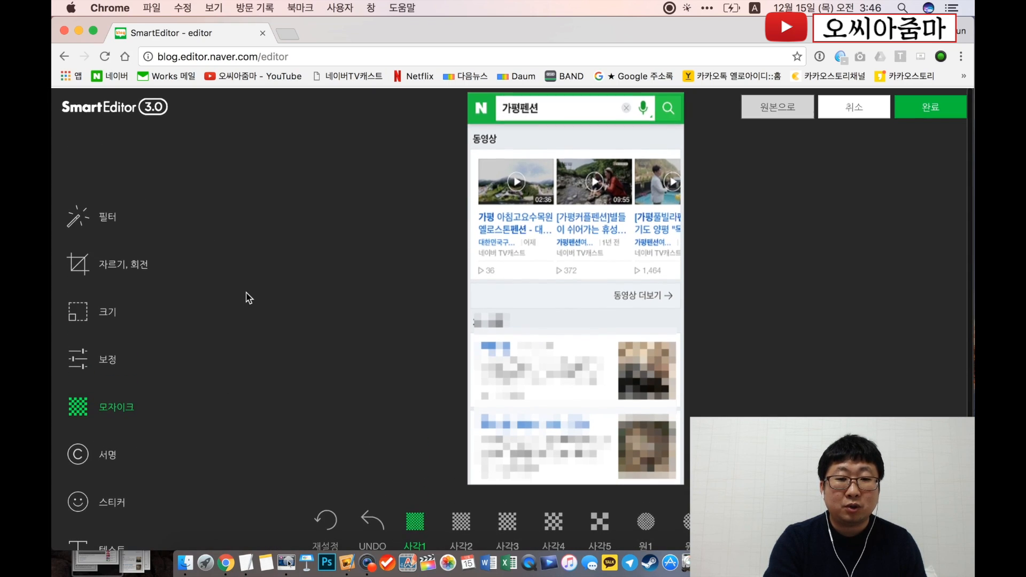
click(936, 118)
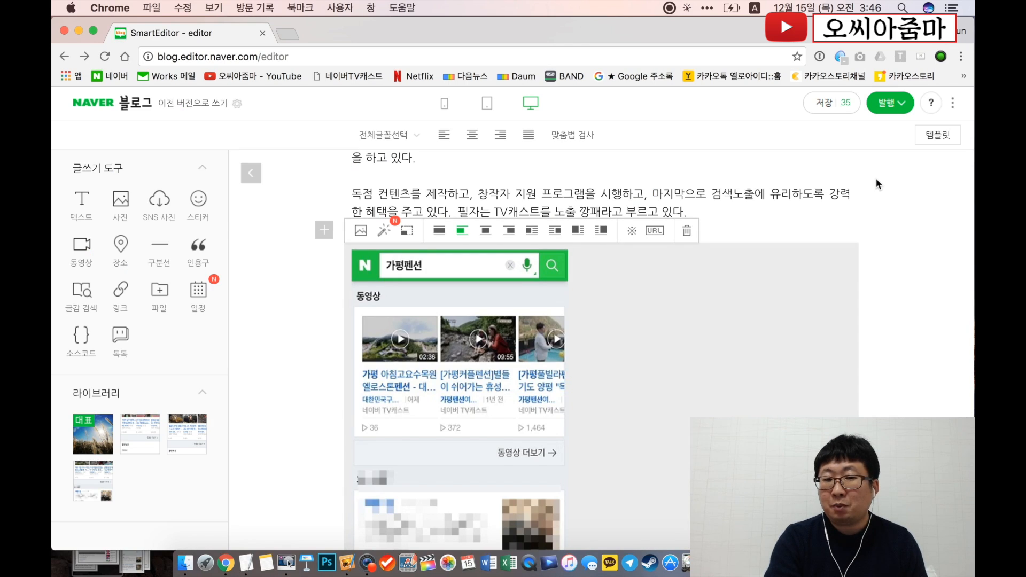
- Try document width and left, center and right alignment on the 가평펜션 screenshot, finishing with the small left-side layout with text beside it
scroll(876, 180, down, 2)
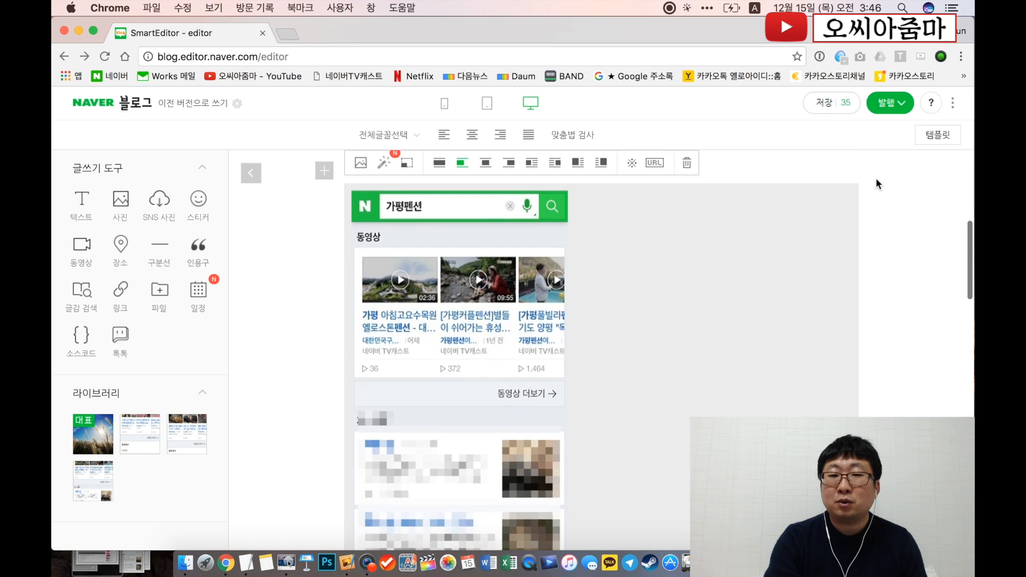
scroll(876, 179, up, 1)
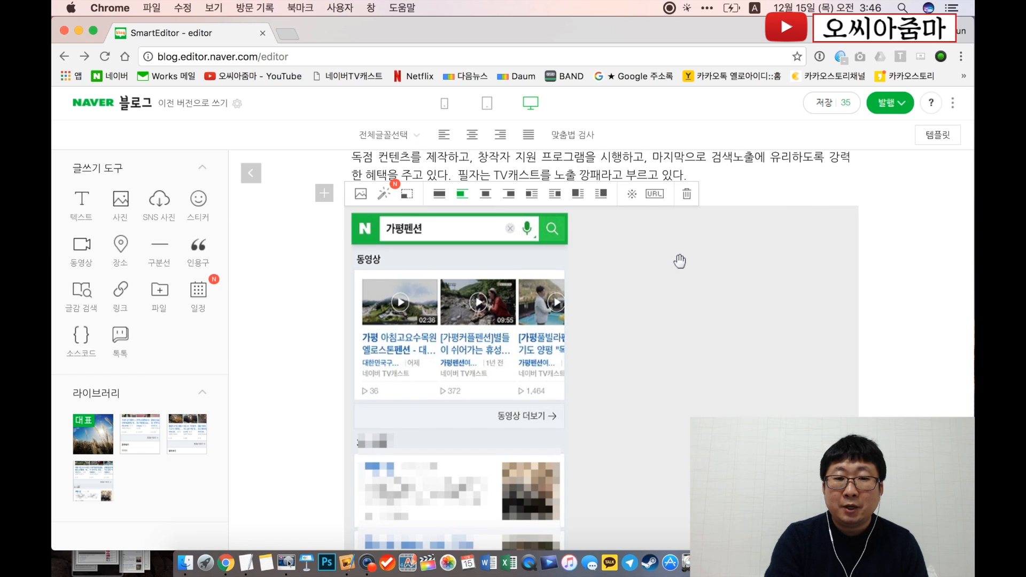
scroll(679, 261, up, 3)
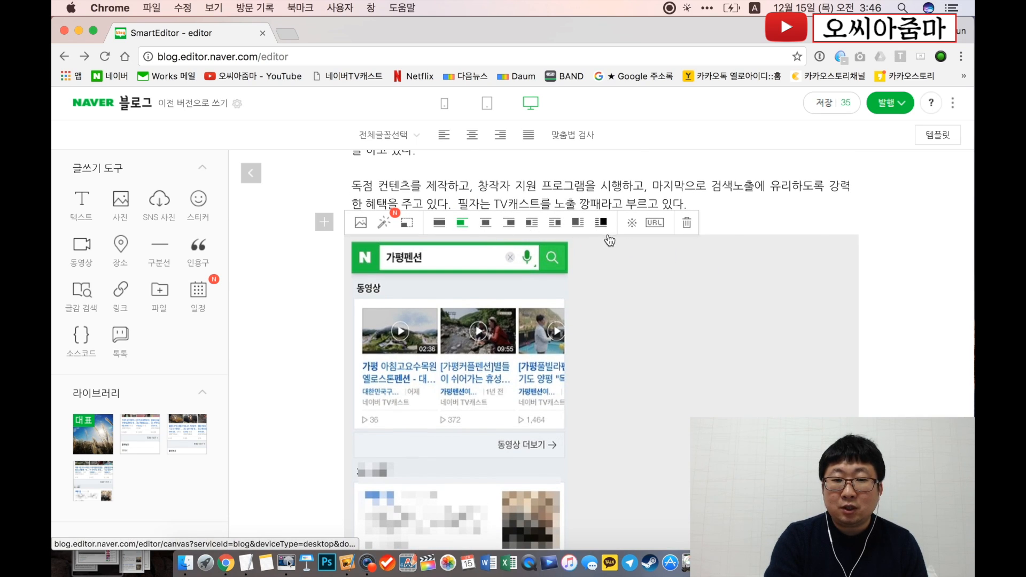
click(439, 223)
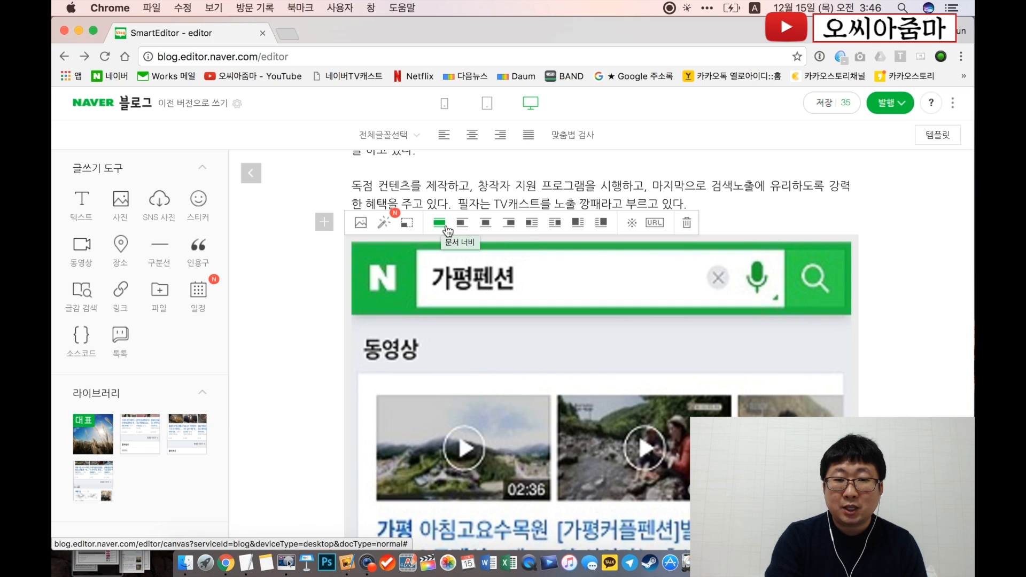
click(470, 227)
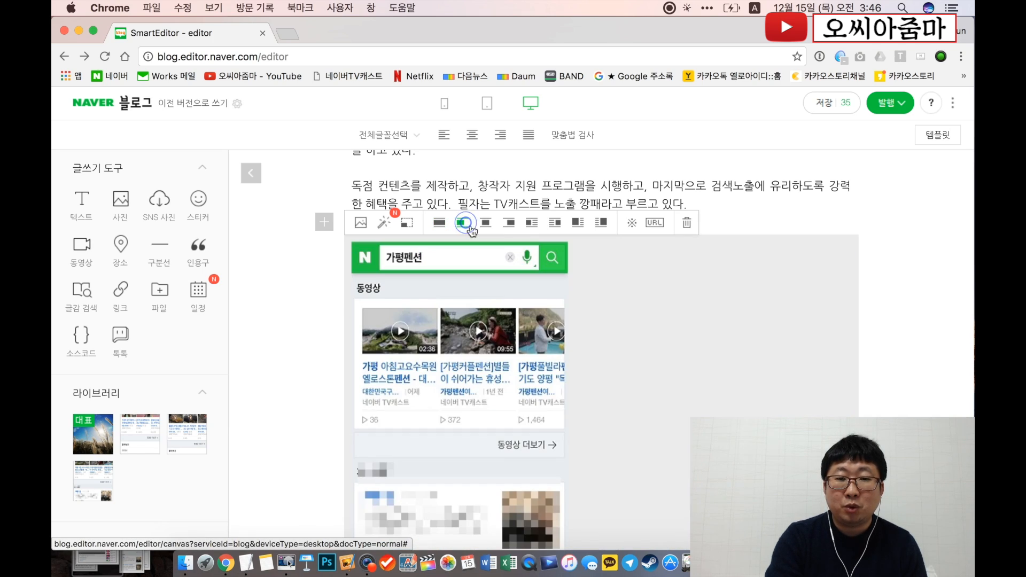
click(495, 227)
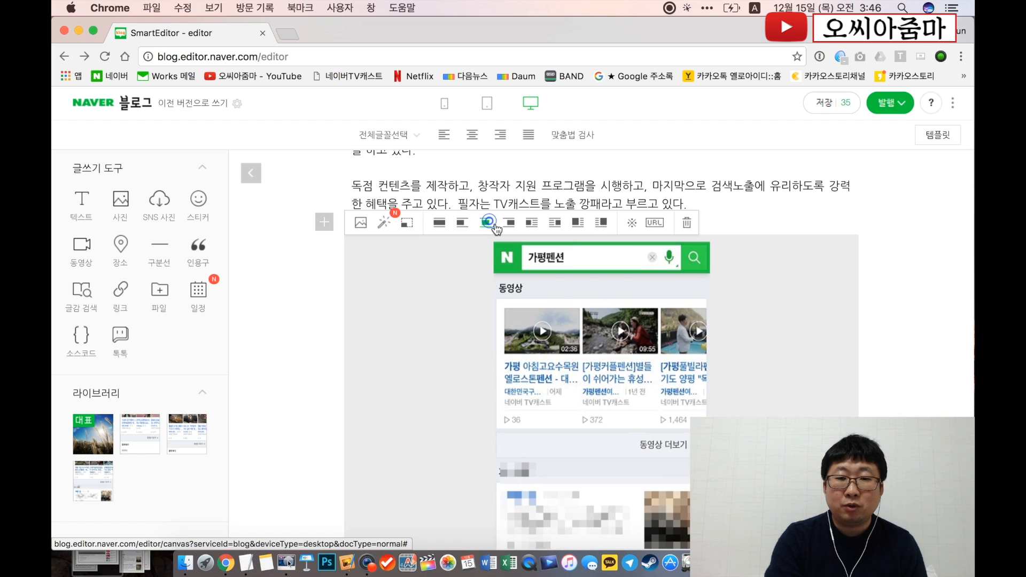
click(508, 223)
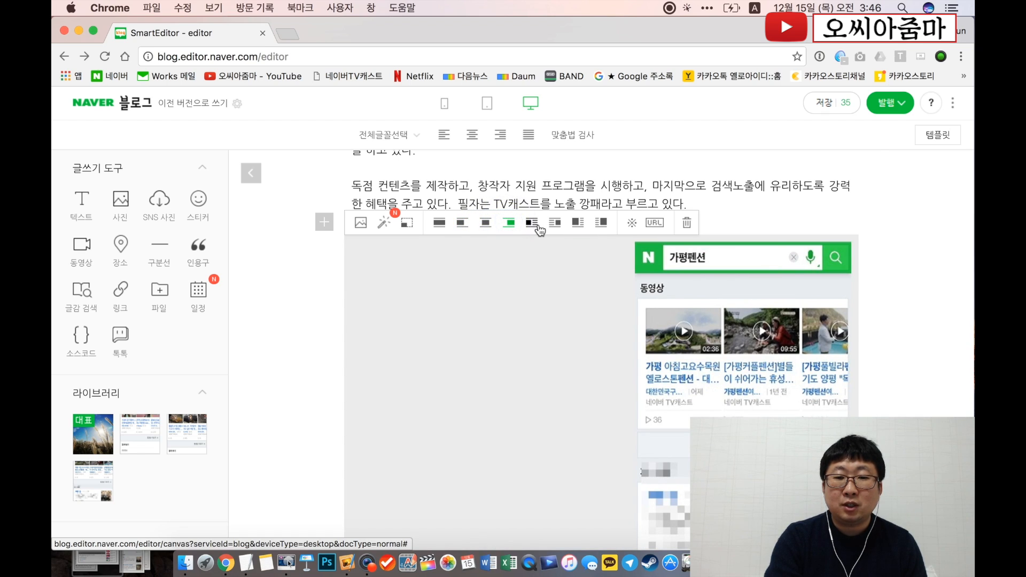
click(534, 224)
- Copy the whole section 01 about 네이버 preferring trusted sources from 작성중.txt and paste it beside the 가평펜션 screenshot
click(247, 562)
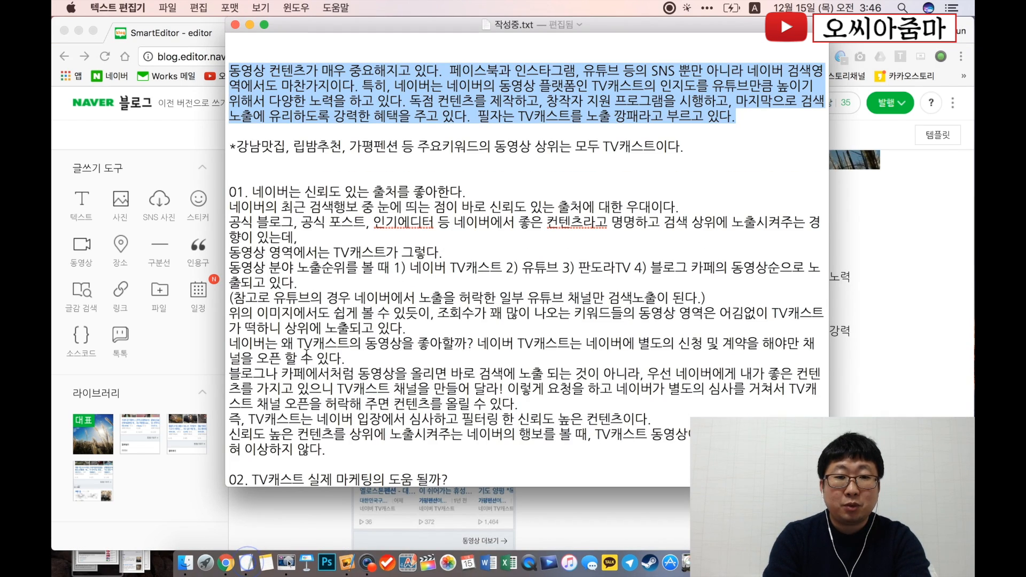
drag(232, 191, 351, 448)
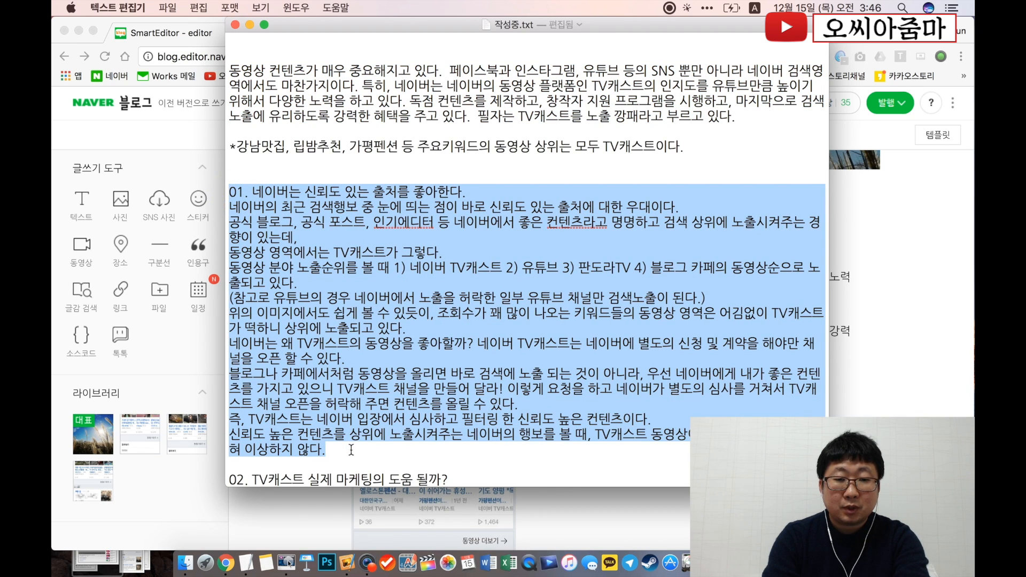
click(853, 393)
key(super+v)
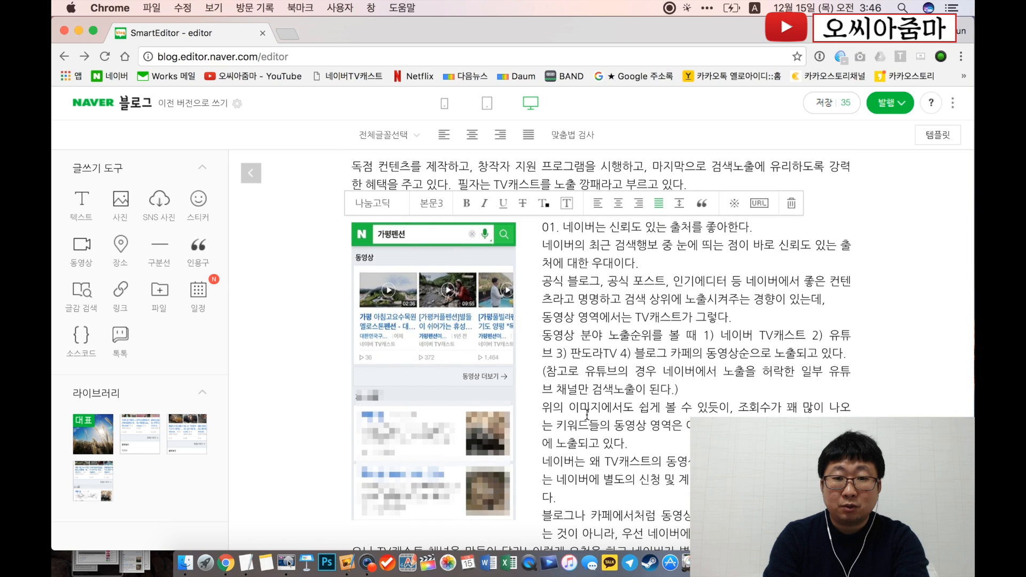
- Try the remaining text-wrap layouts on the 가평펜션 screenshot and set it to the larger size on the right with text on the left
click(485, 272)
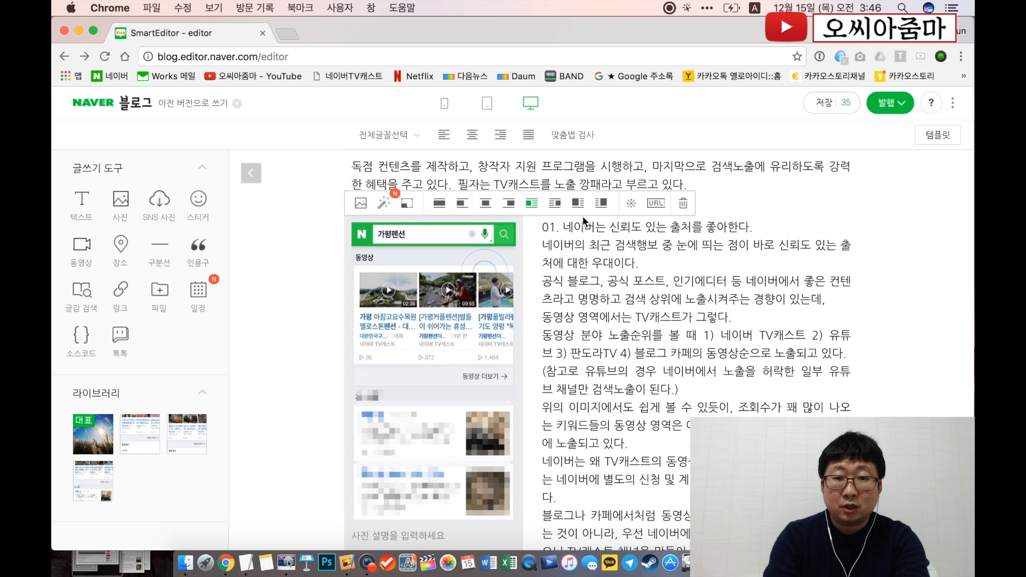
click(555, 202)
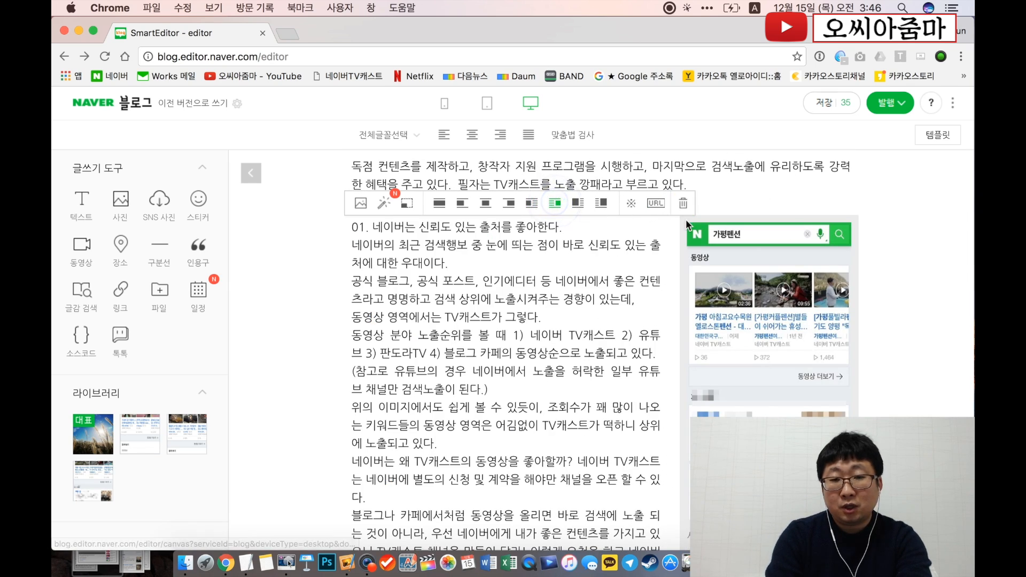
click(583, 205)
click(601, 204)
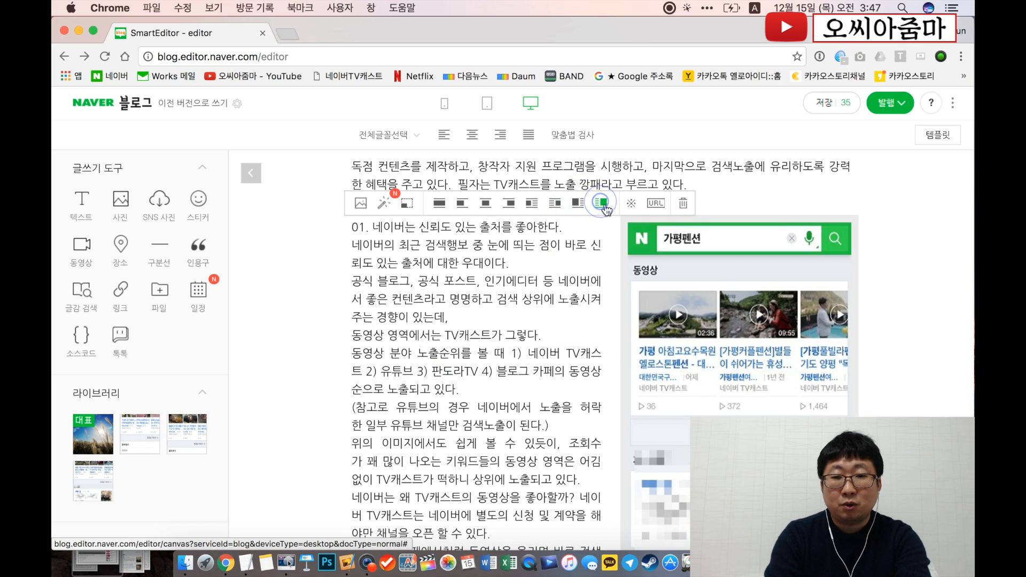
- Delete all of the section 01 text beside the 가평펜션 screenshot and select the screenshot again
click(522, 263)
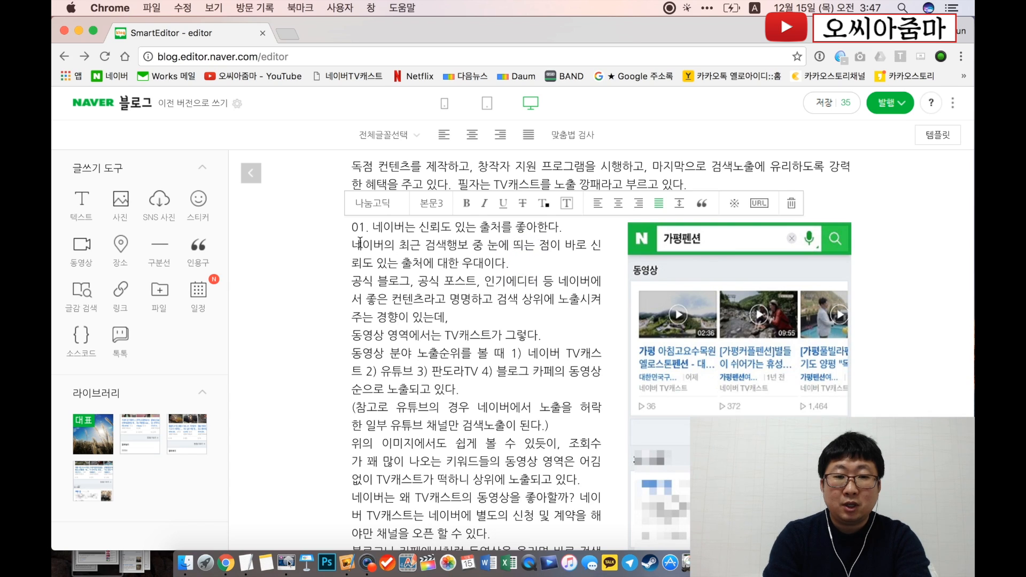
scroll(530, 354, down, 5)
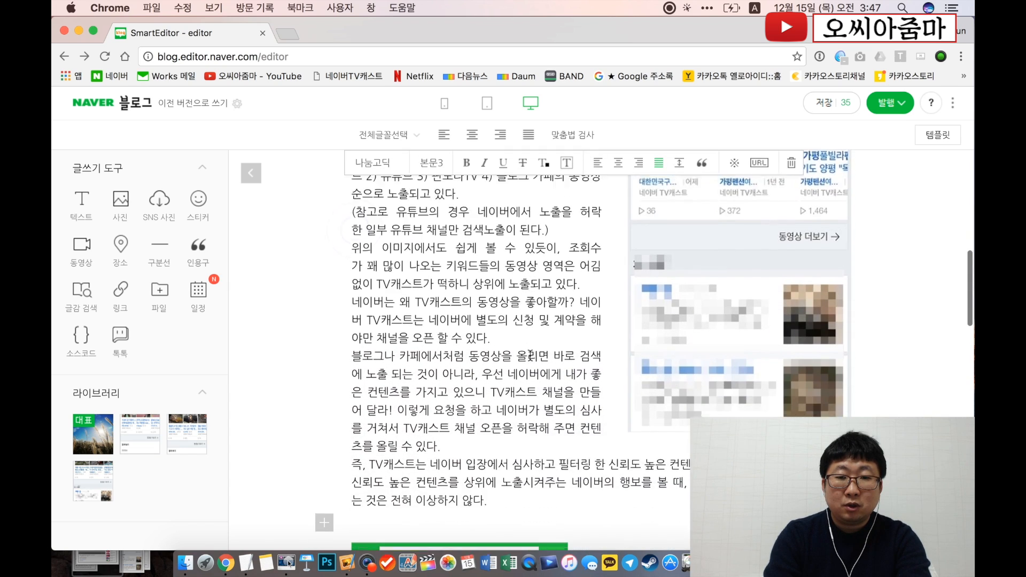
key(super+a)
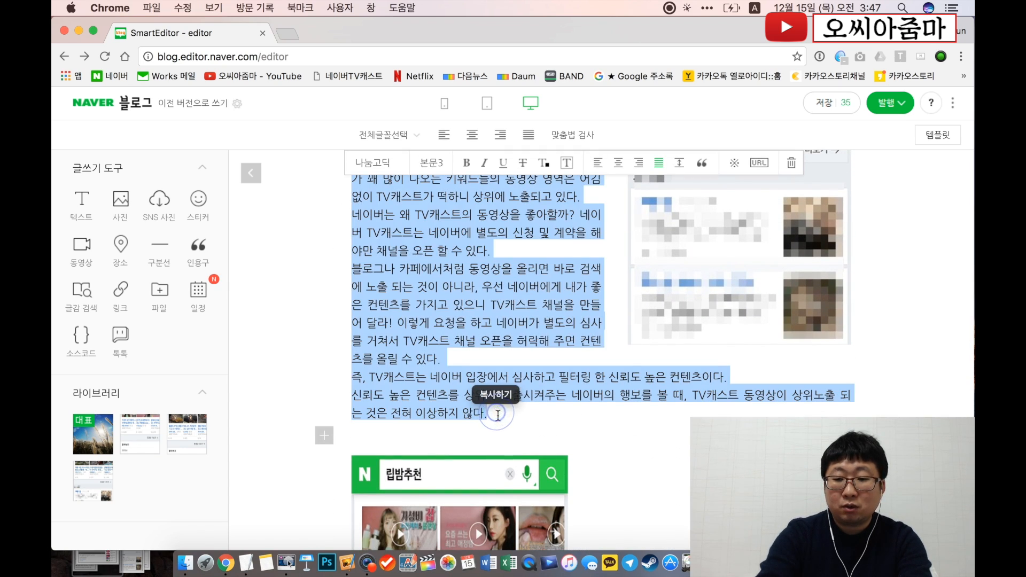
key(BackSpace)
click(764, 470)
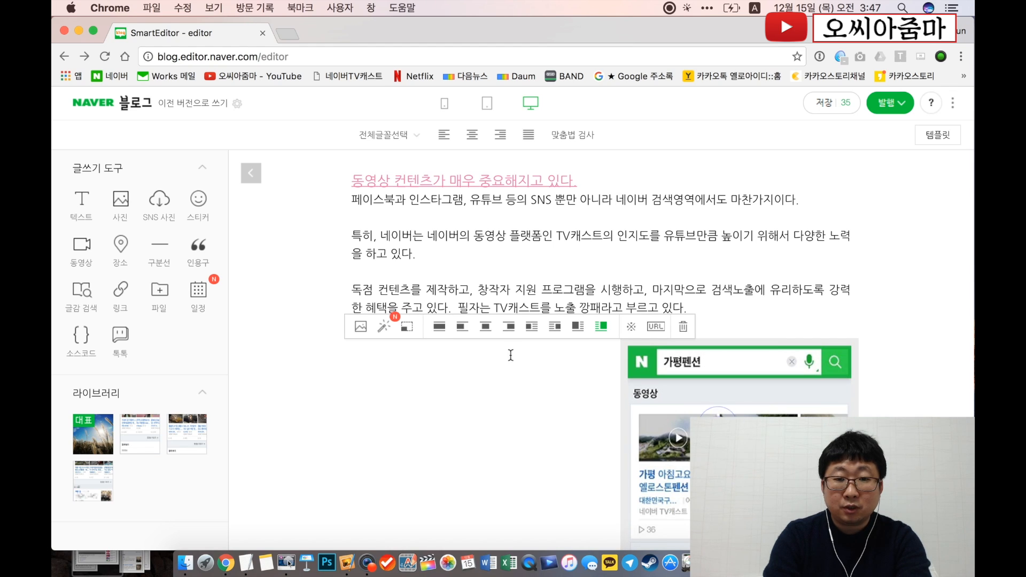
- Left-align the 가평펜션 screenshot and combine it with the 립밤추천 screenshot side by side in one row
click(462, 327)
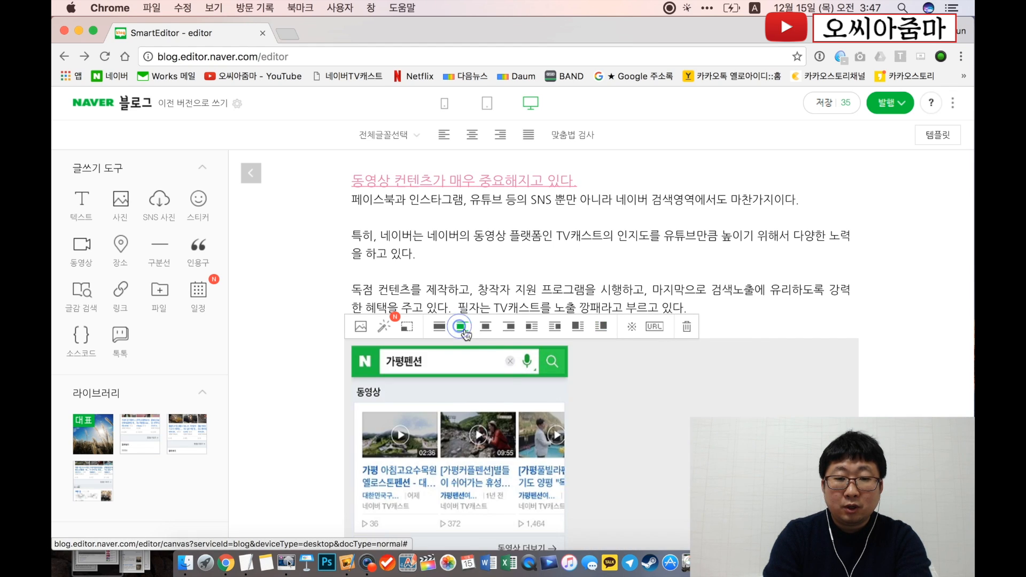
scroll(494, 400, down, 5)
scroll(495, 401, down, 4)
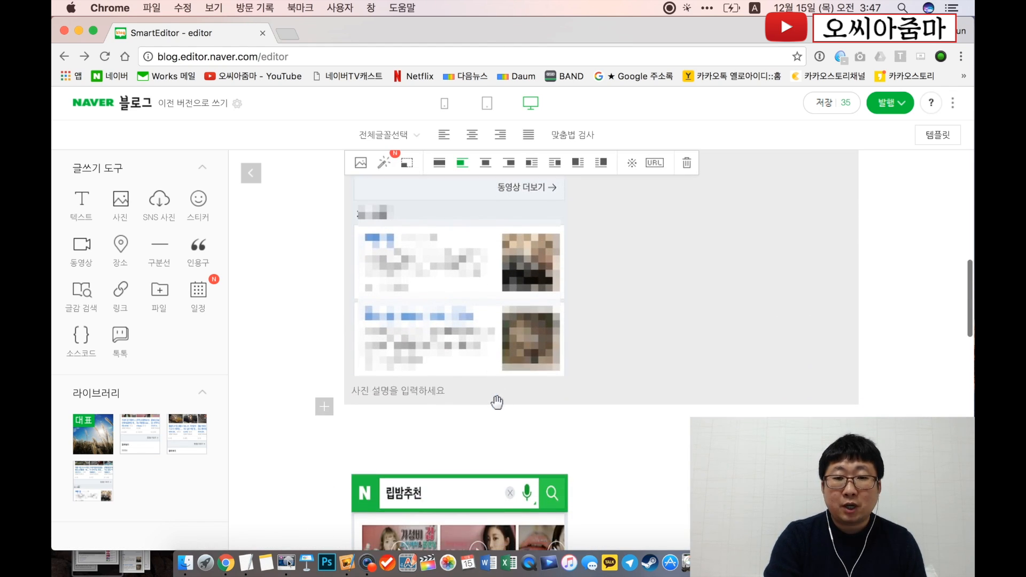
scroll(492, 400, up, 2)
scroll(493, 400, up, 3)
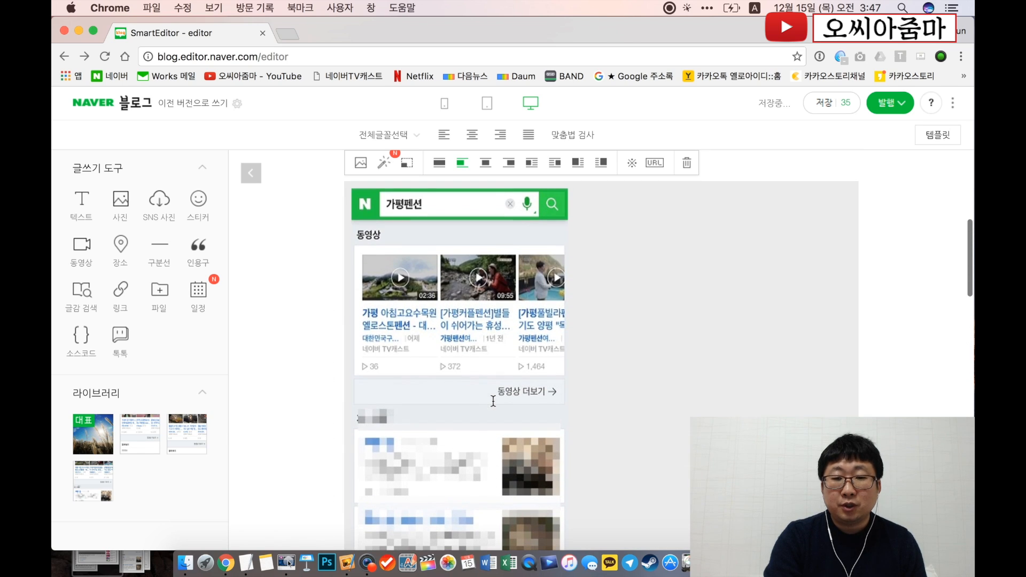
scroll(633, 369, down, 6)
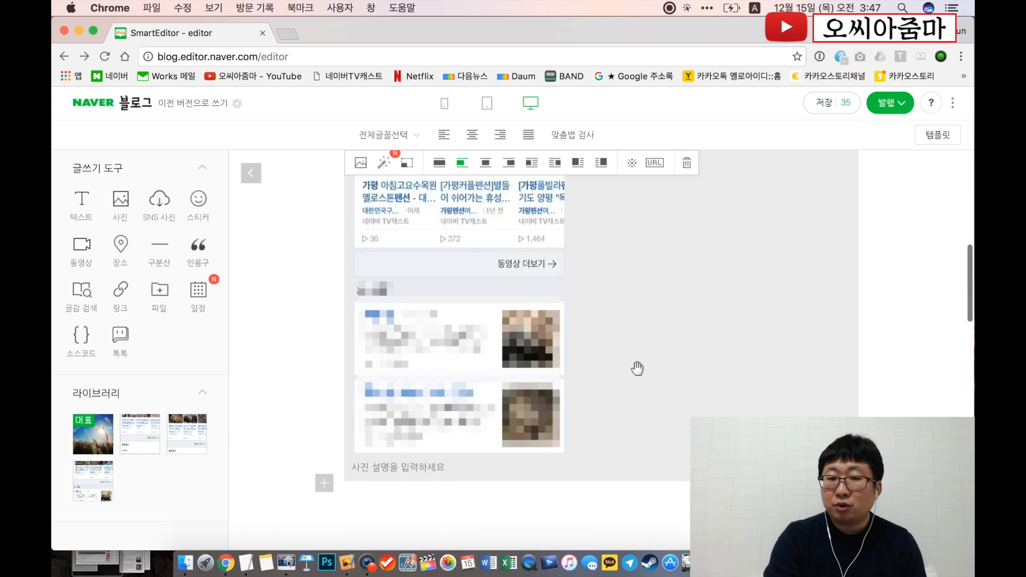
drag(466, 482, 560, 385)
drag(719, 385, 718, 385)
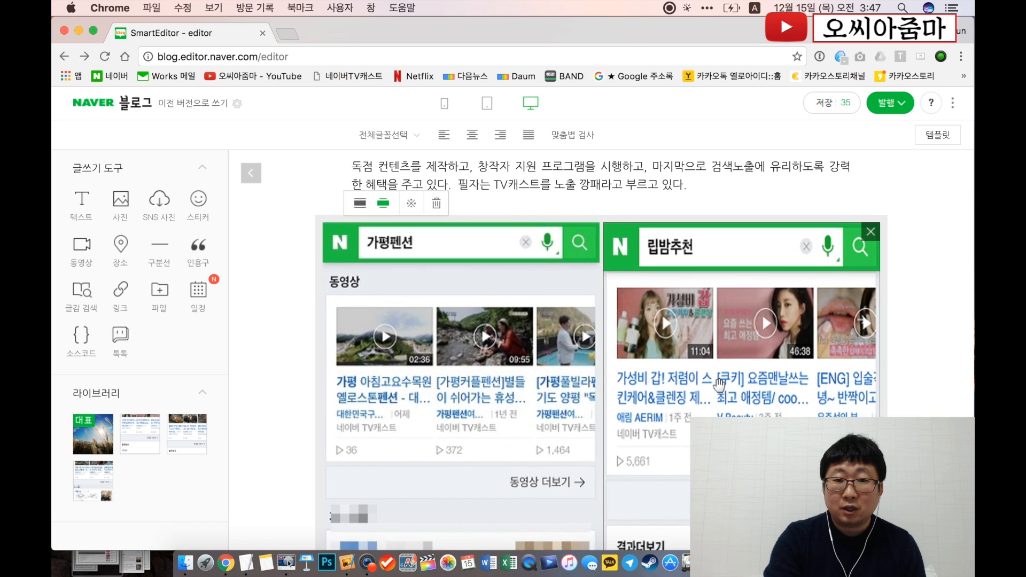
- Move the 강남맛집 screenshot into the same row as the third image, after 립밤추천
scroll(719, 385, down, 10)
scroll(718, 385, down, 3)
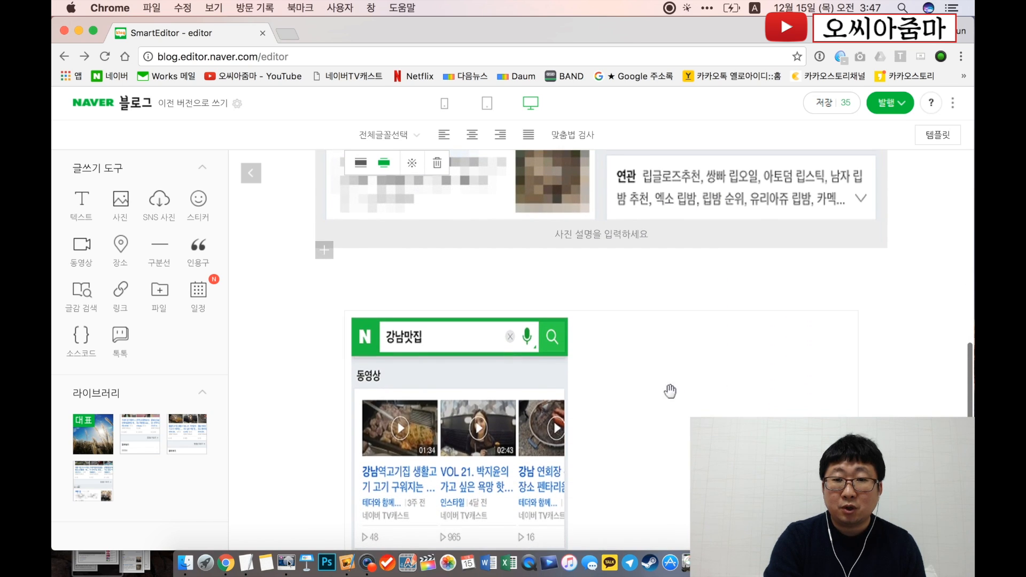
drag(501, 412, 901, 286)
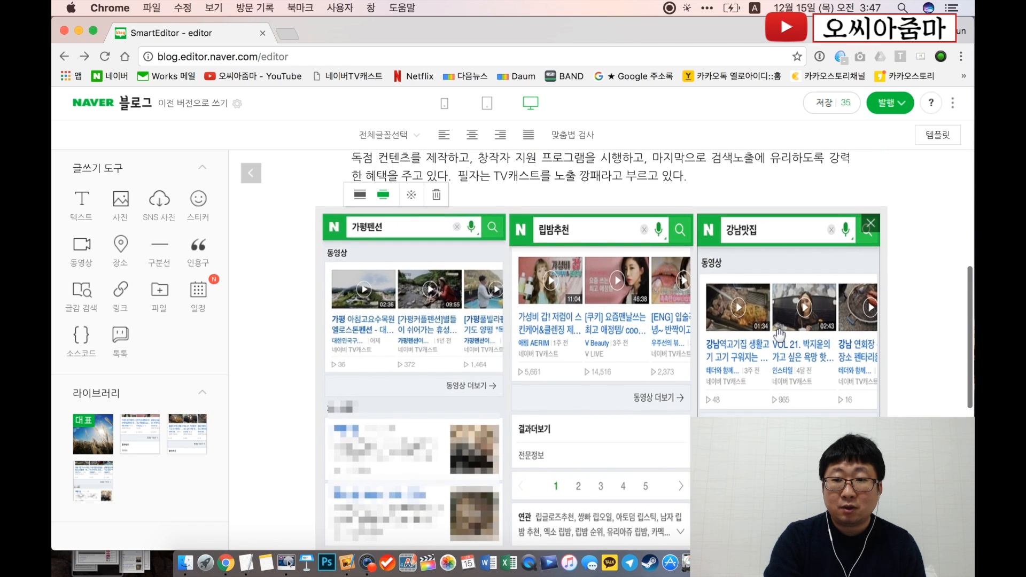
scroll(778, 334, down, 3)
scroll(779, 335, up, 3)
scroll(779, 335, down, 3)
scroll(779, 335, up, 3)
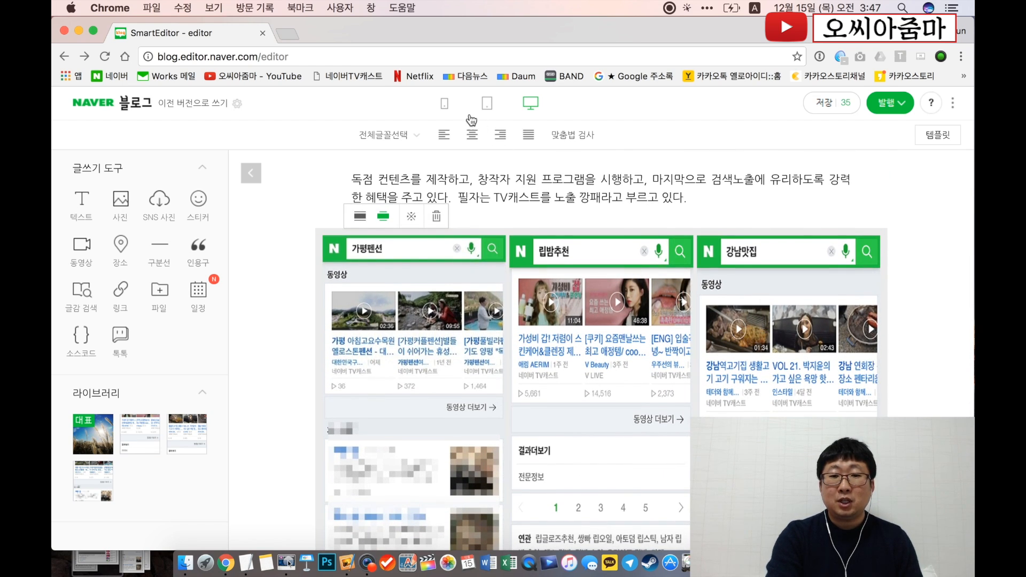
- Preview the three-screenshot row in the mobile layout and return to the desktop layout
click(450, 108)
scroll(587, 306, down, 3)
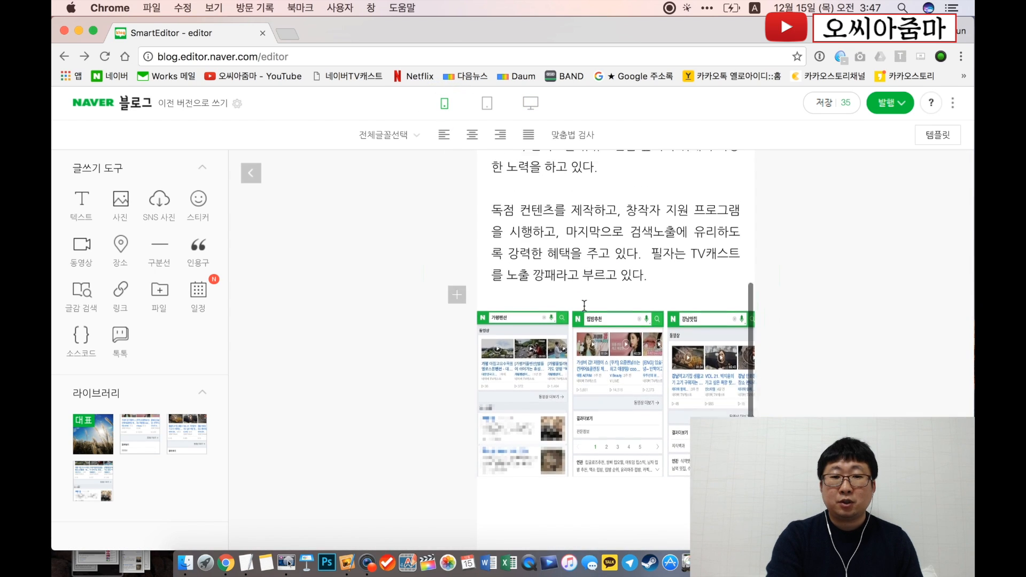
scroll(588, 306, up, 3)
scroll(588, 306, down, 2)
scroll(586, 306, up, 1)
scroll(584, 306, down, 3)
scroll(584, 305, up, 2)
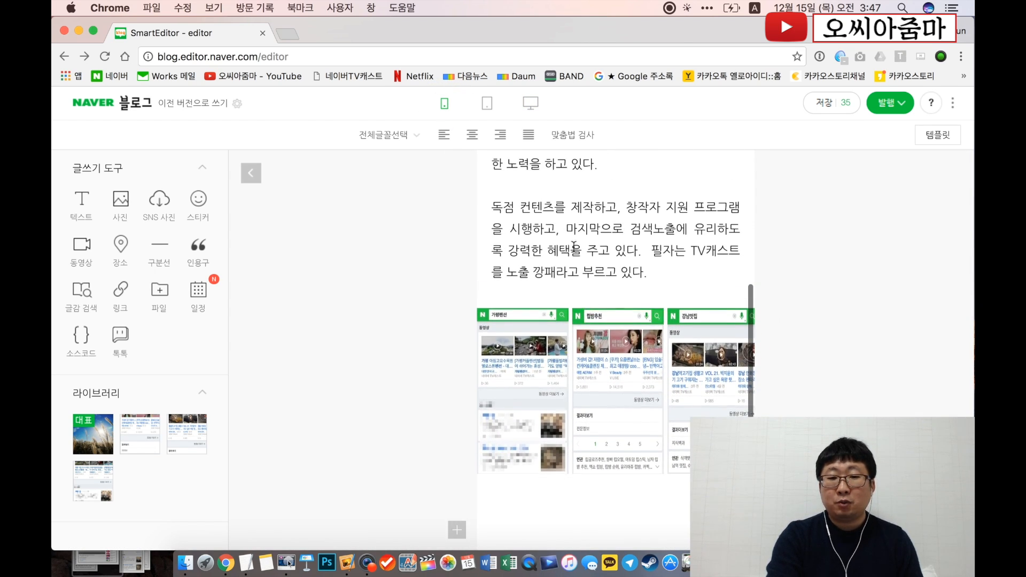
click(543, 109)
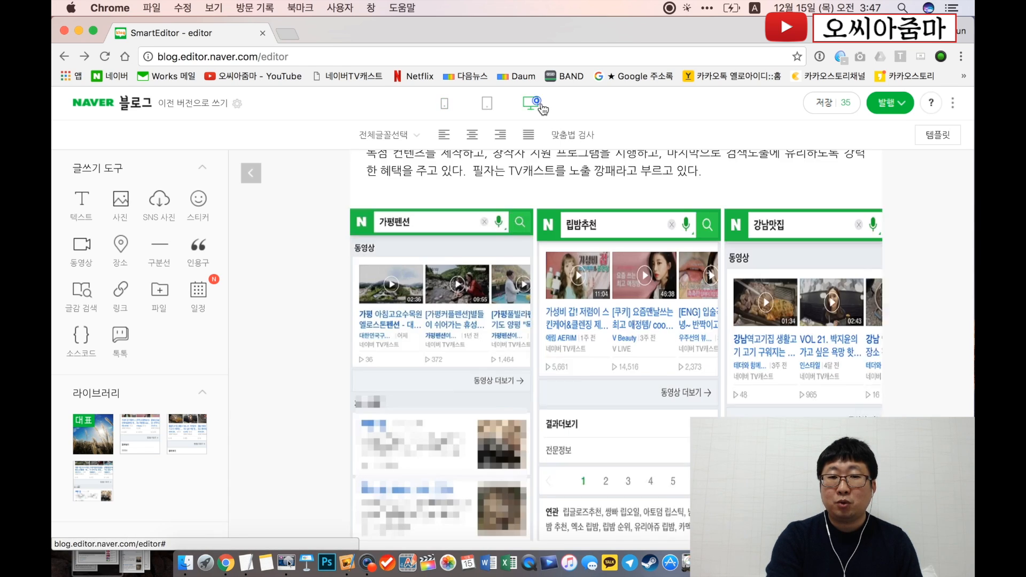
- Copy the line "*강남맛집, 립밤추천, 가평펜션 등 주요키워드의 동영상 상위는 모두 TV캐스트이다." from 작성중.txt into the caption of the three-screenshot row
scroll(662, 321, down, 3)
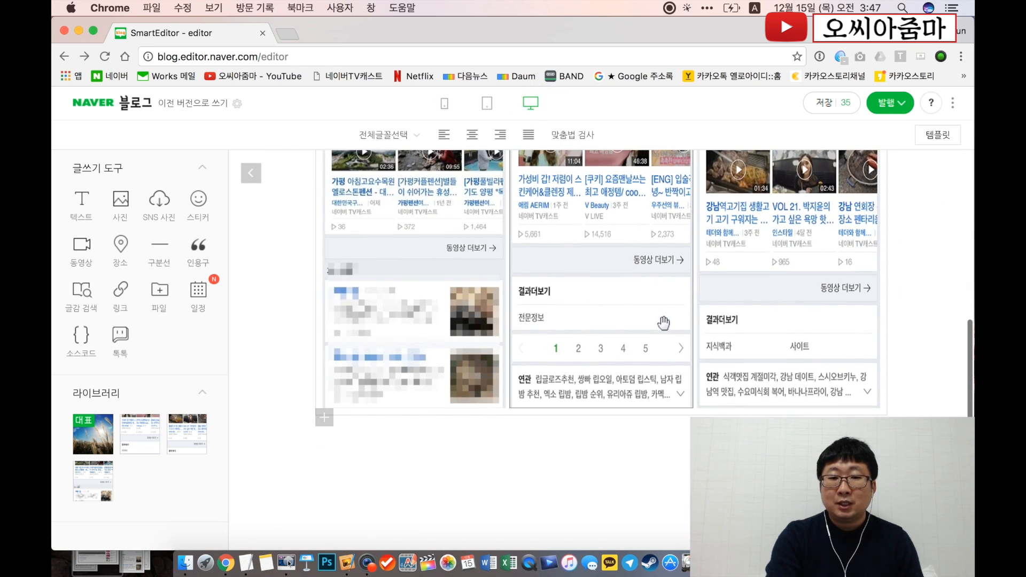
click(514, 371)
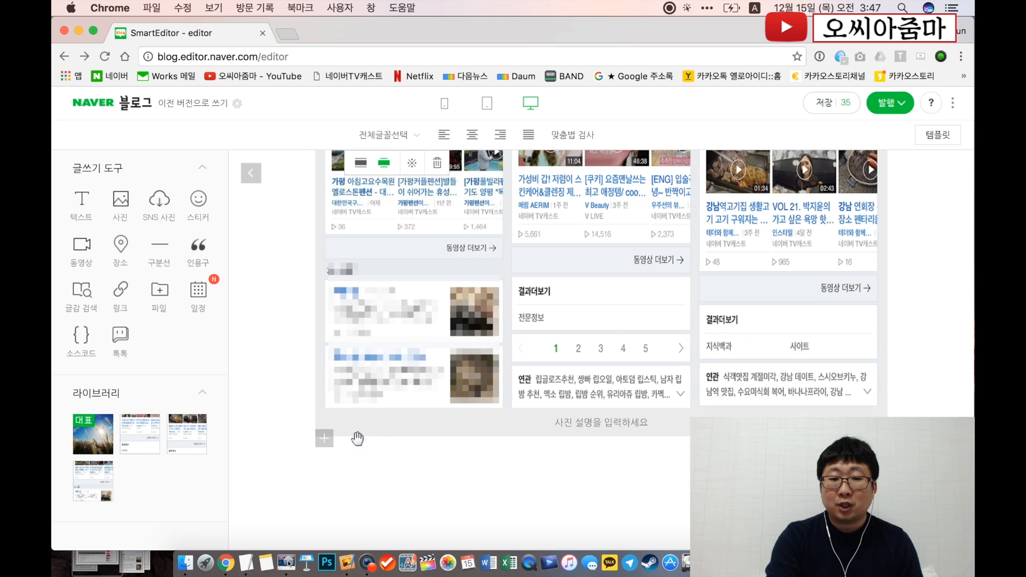
scroll(533, 453, up, 3)
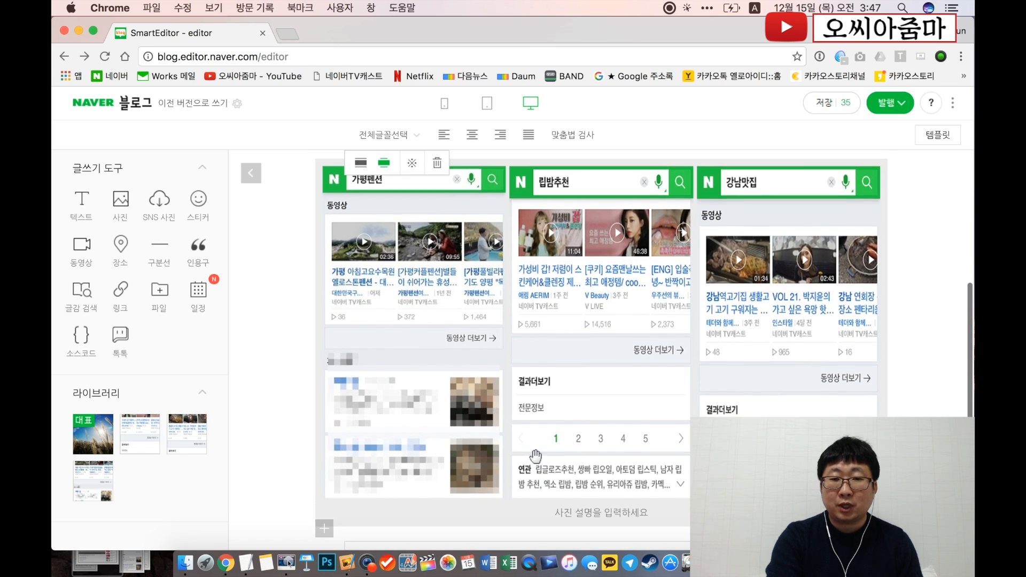
scroll(809, 382, down, 3)
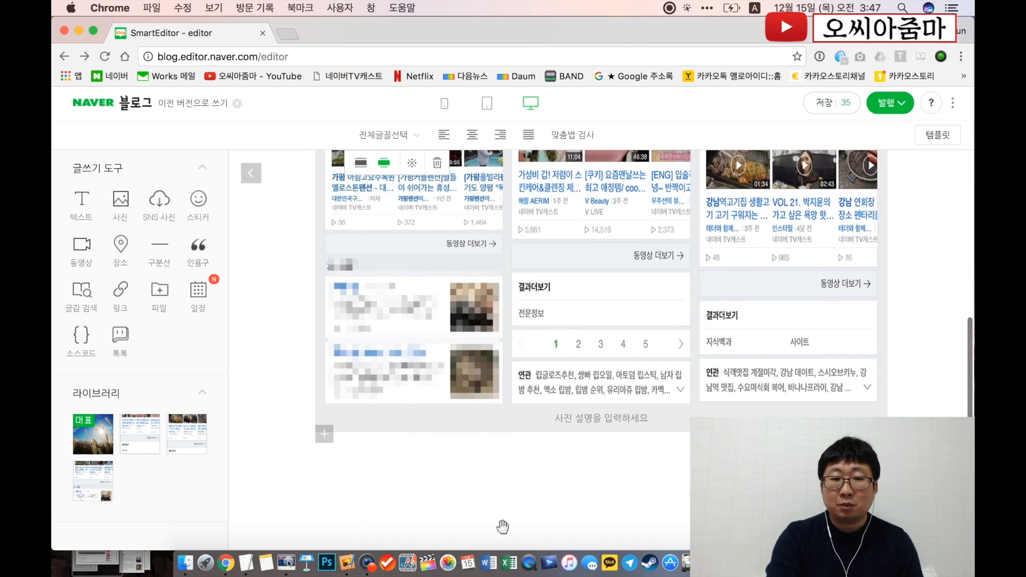
click(247, 561)
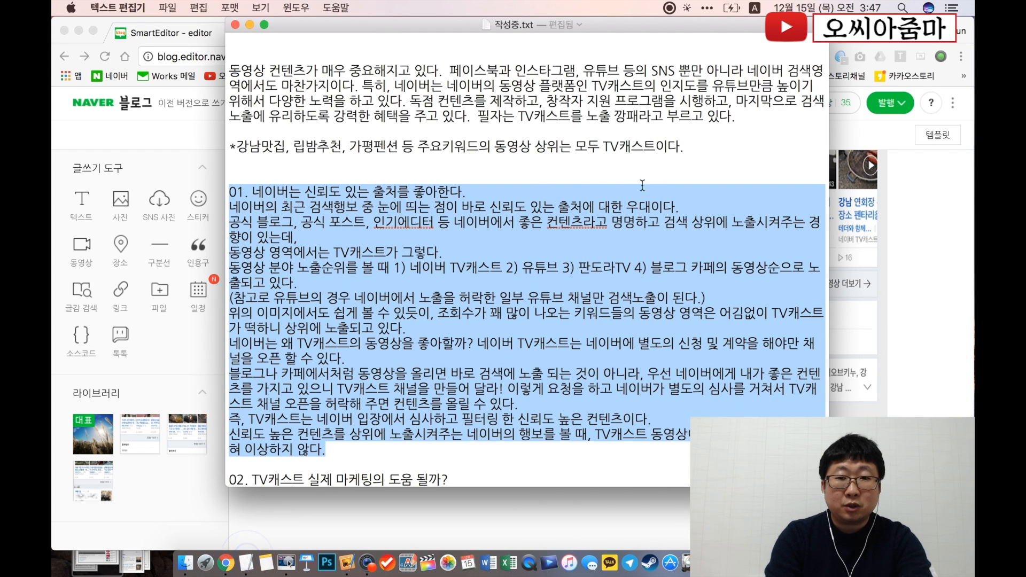
click(689, 153)
key(shift+super+Left)
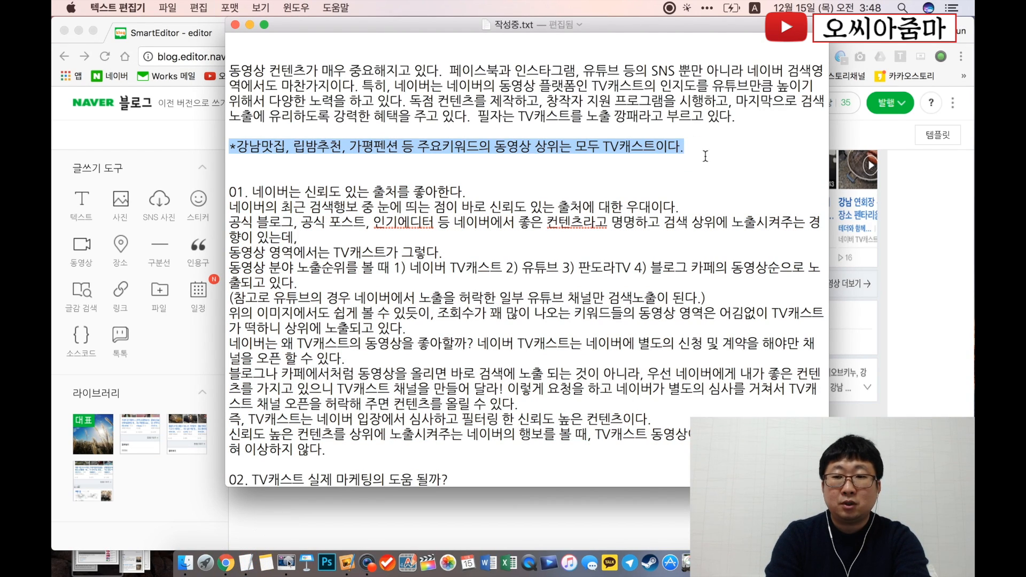
click(967, 302)
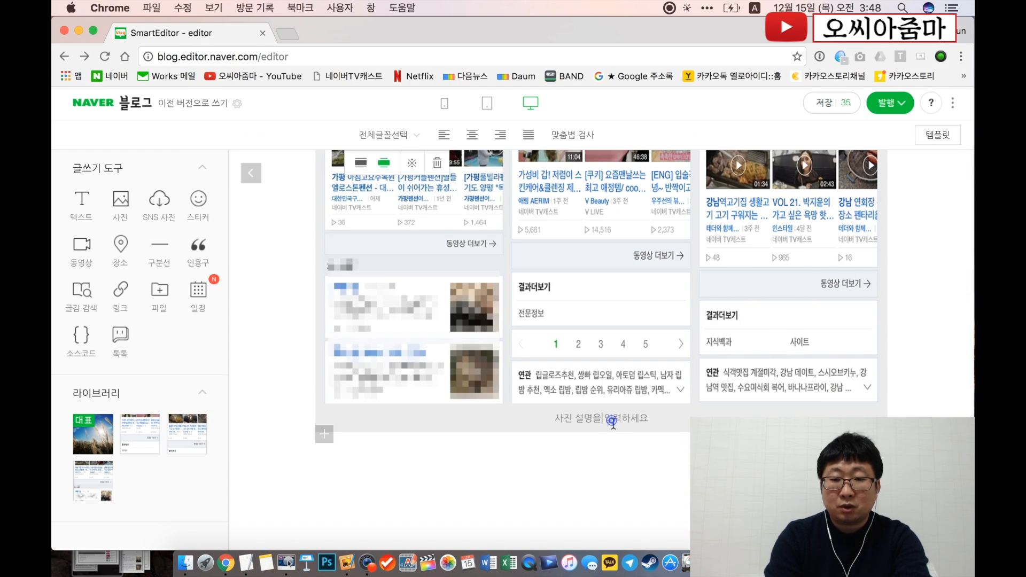
text(*강남맛집, 립밤추천, 가평펜션 등 주요키워드의 동영상 상위는 모두 TV캐스트입니다!)
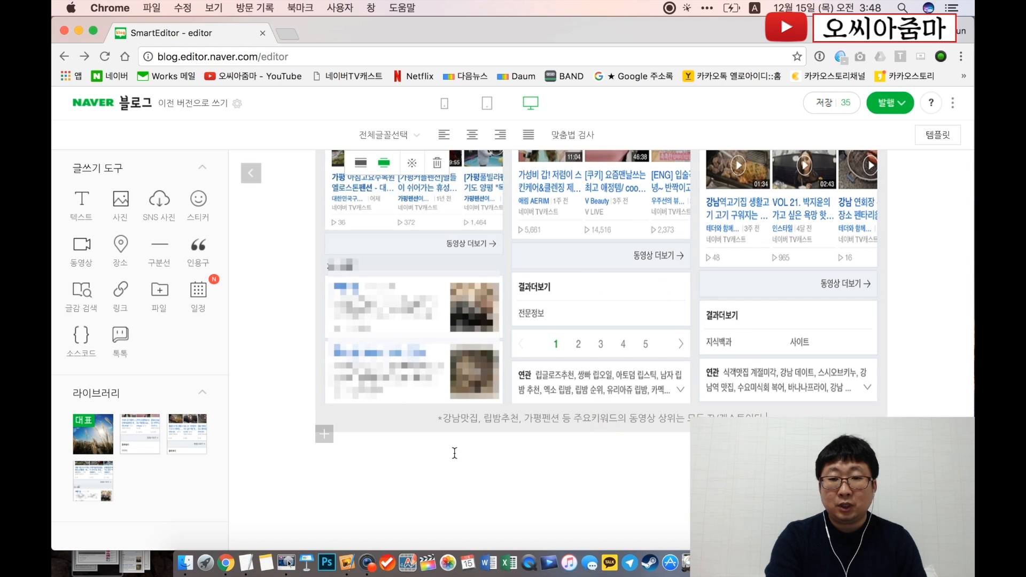
click(357, 463)
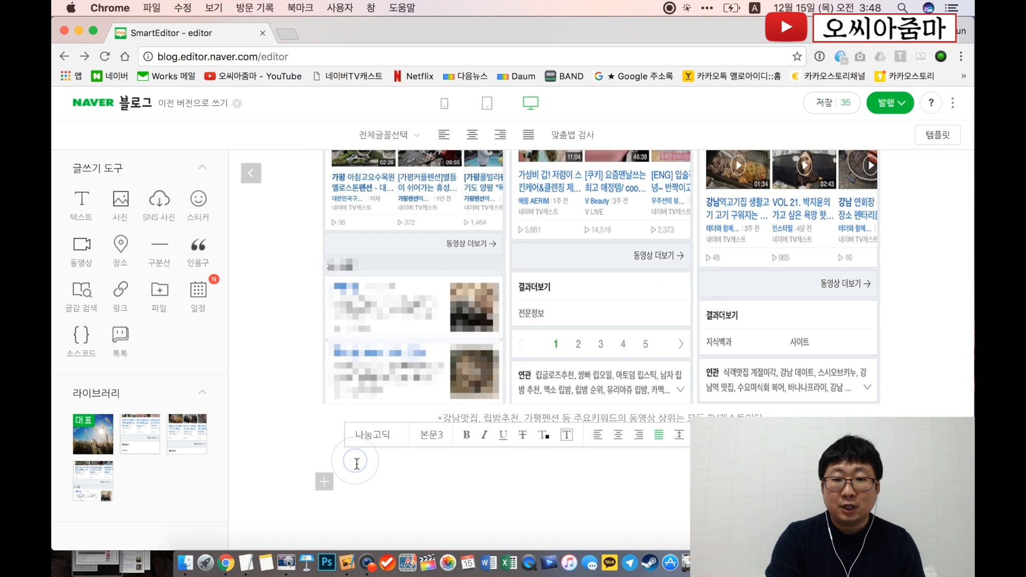
- Cut the heading "01. 네이버는 신뢰도 있는 출처를 좋아한다." from 작성중.txt and return to the blog editor
scroll(555, 476, down, 1)
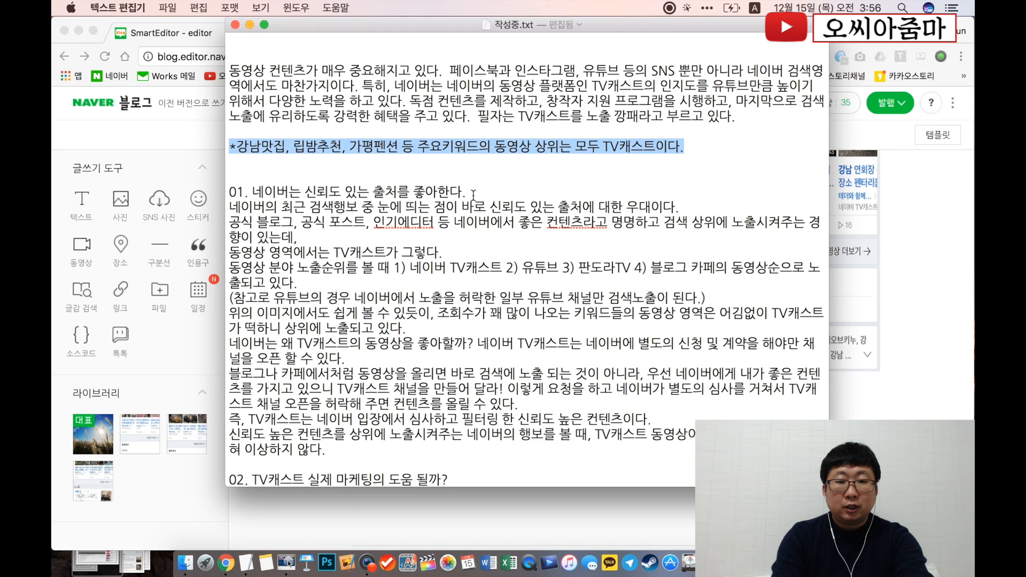
click(472, 195)
text(x)
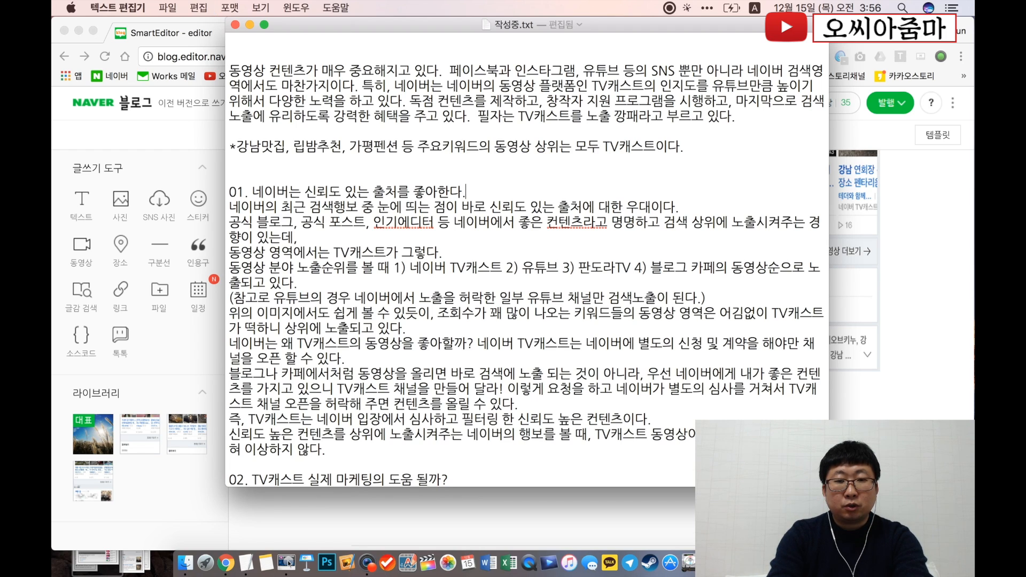
key(super+shift+Left)
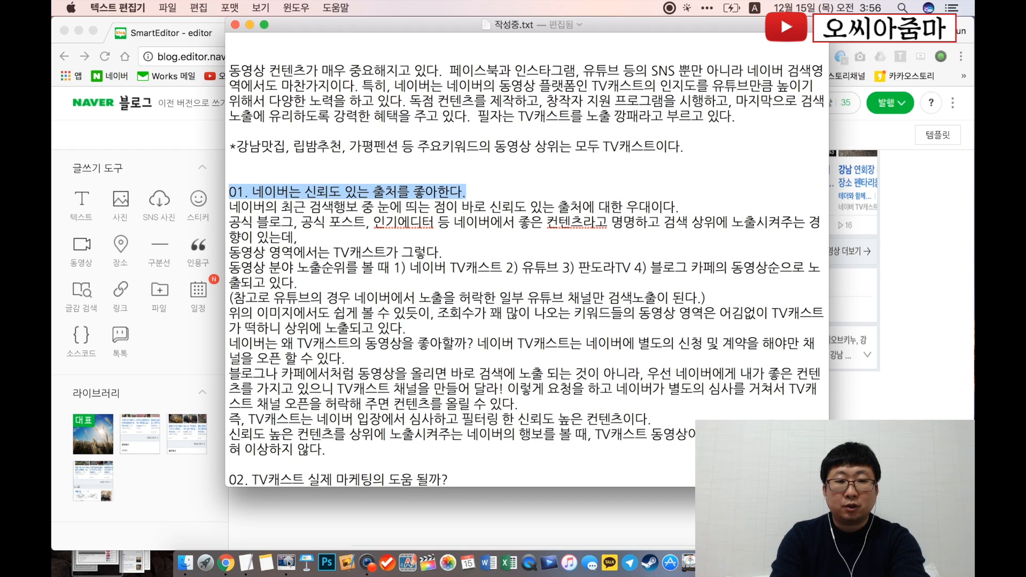
key(super+x)
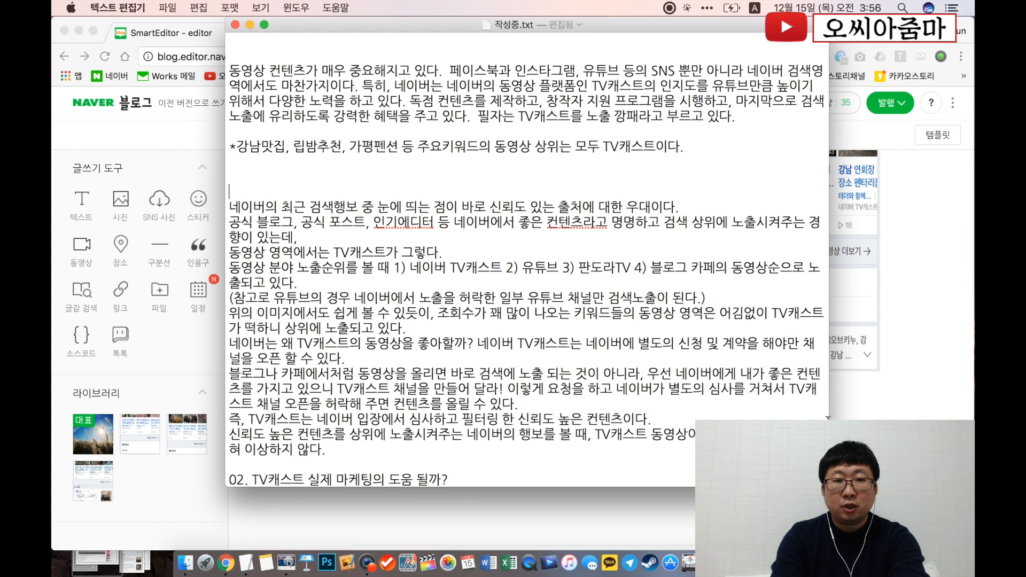
click(878, 399)
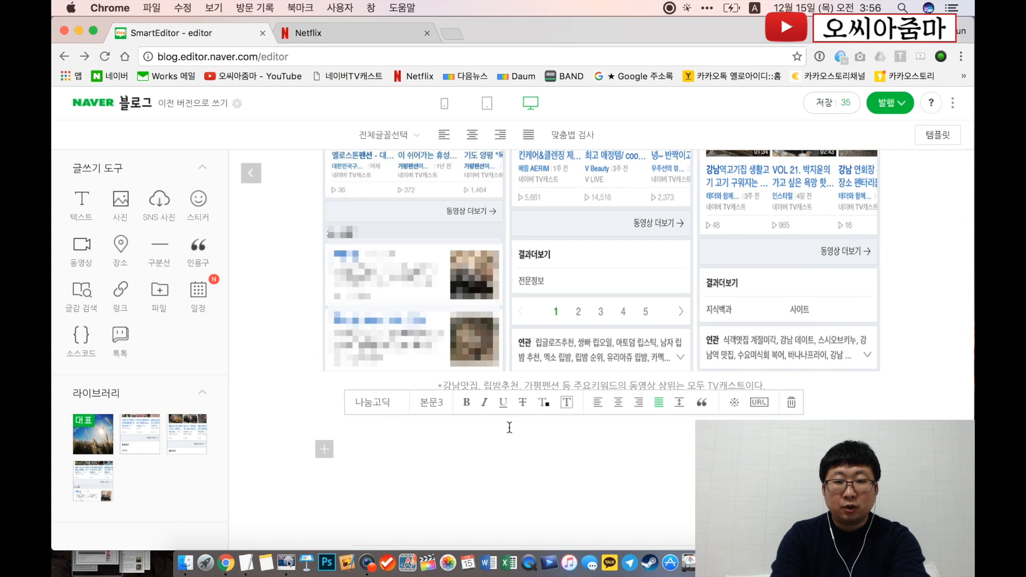
- Insert a divider below the captioned screenshots, compare its short and long styles, and keep the long full-width line
click(311, 420)
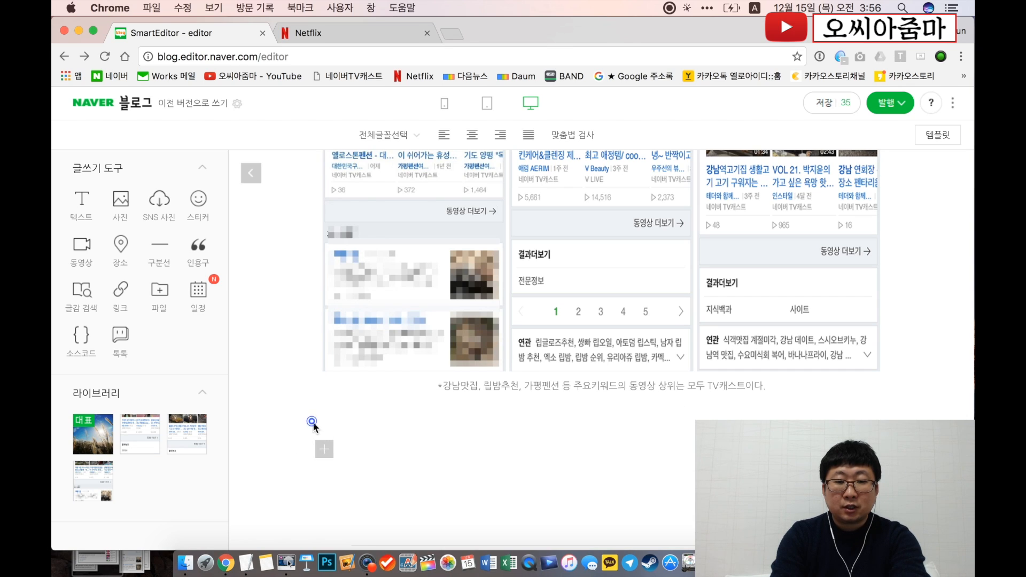
click(327, 405)
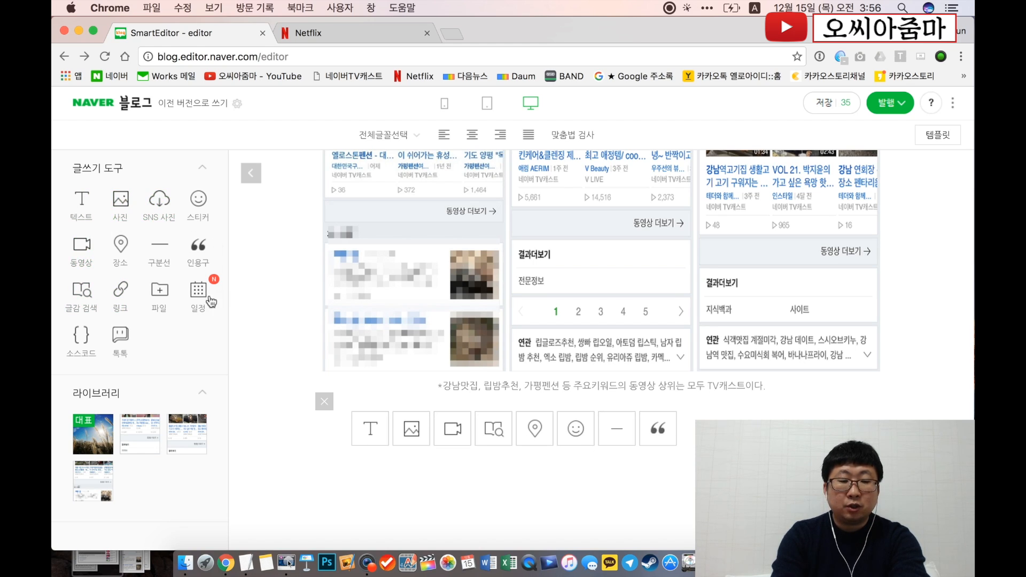
click(167, 254)
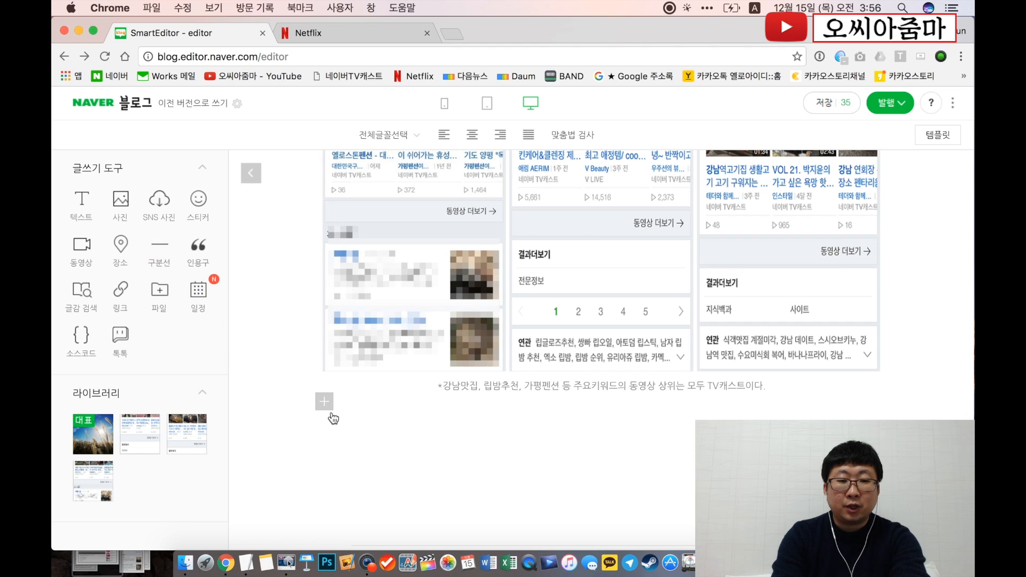
click(325, 402)
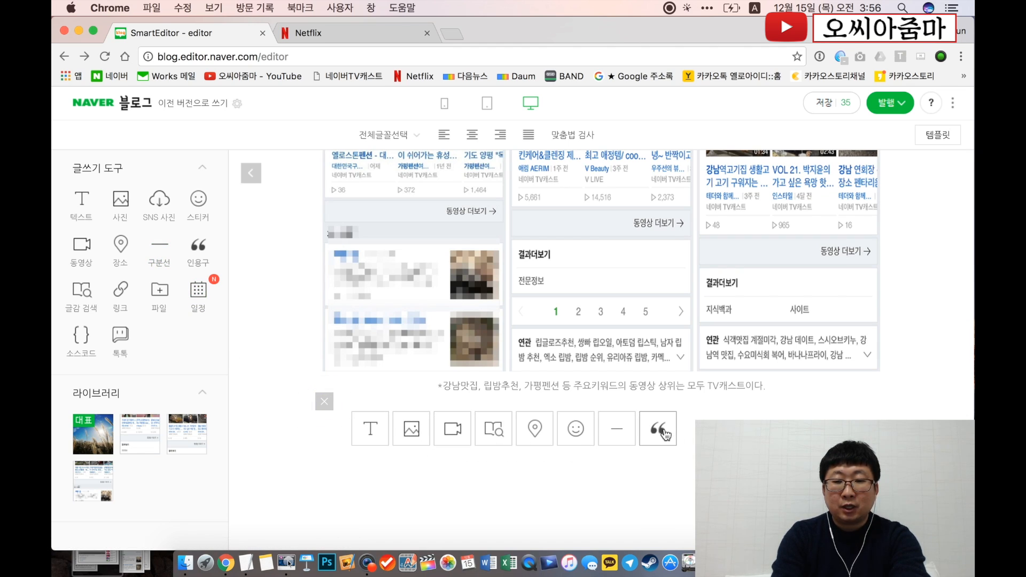
click(630, 434)
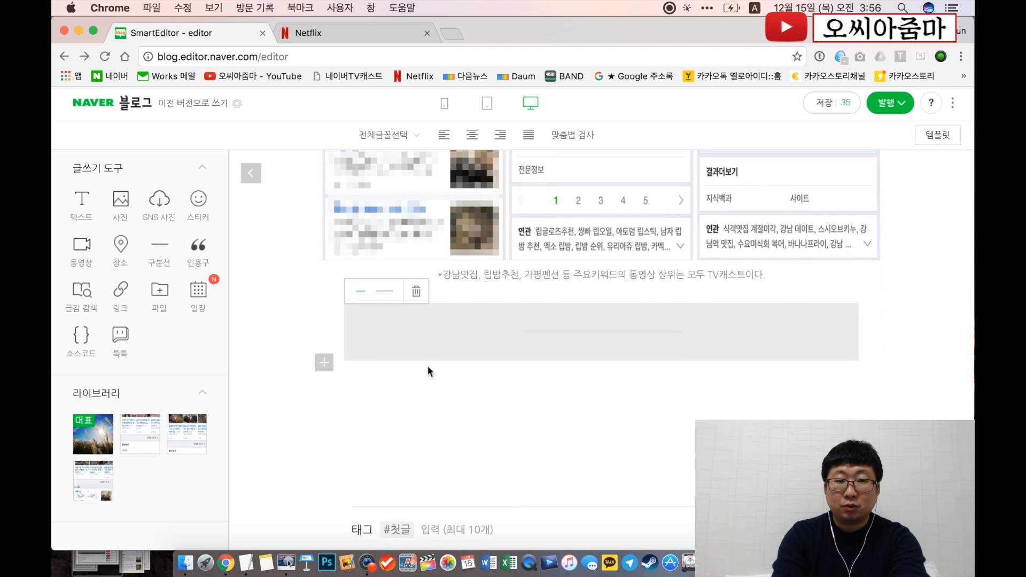
click(398, 291)
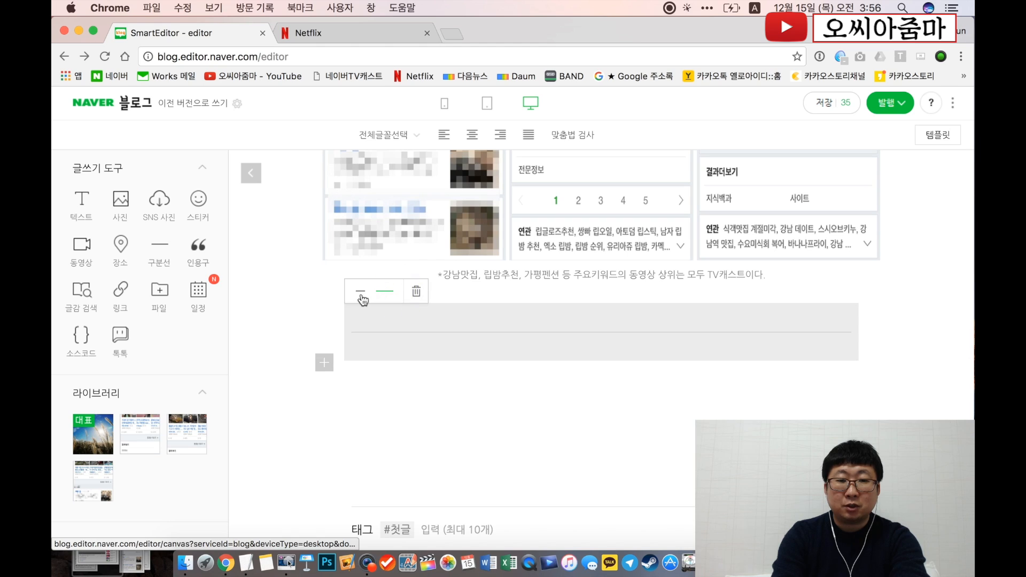
click(359, 291)
click(389, 295)
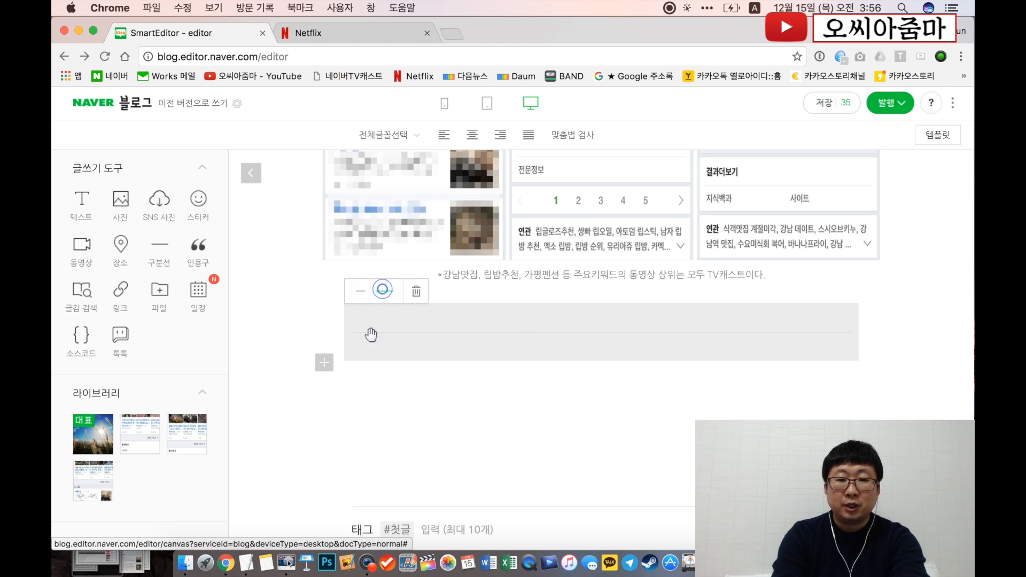
- Add a quotation block below the divider containing the heading "01. 네이버는 신뢰도 있는 출처를 좋아한다"
click(330, 368)
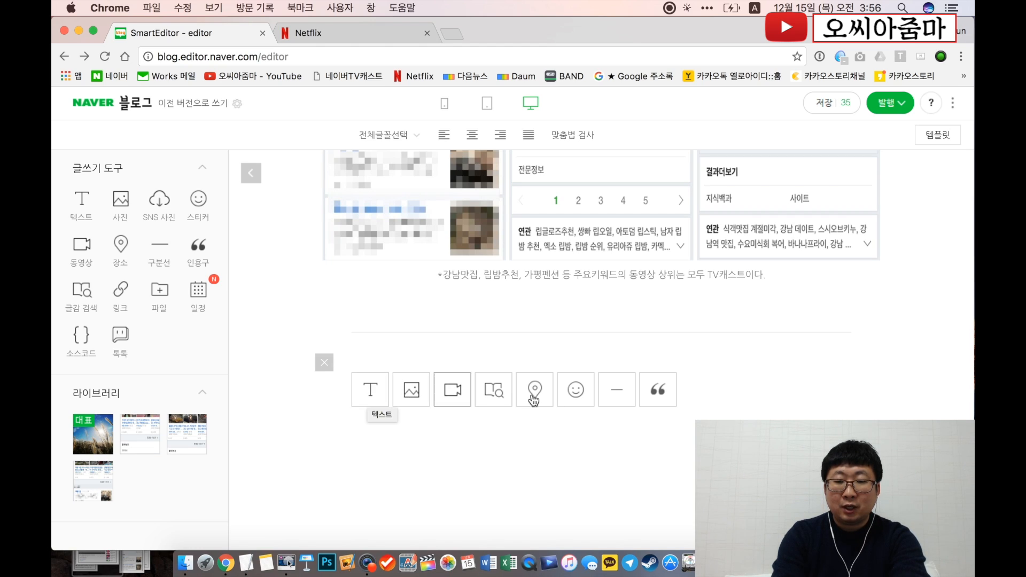
click(663, 398)
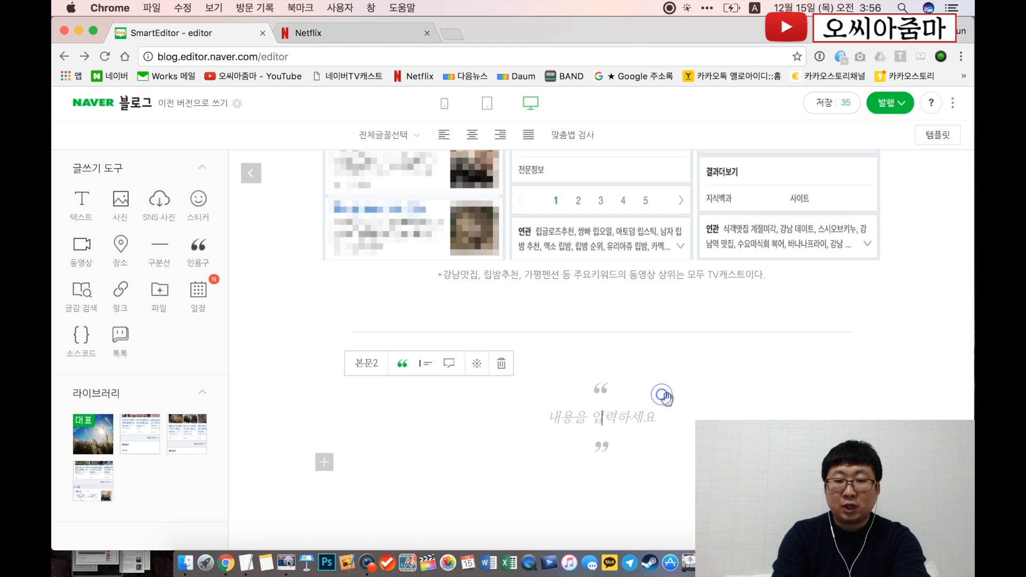
text(01. 네이버는 신뢰도 있는 출처를 좋아한다)
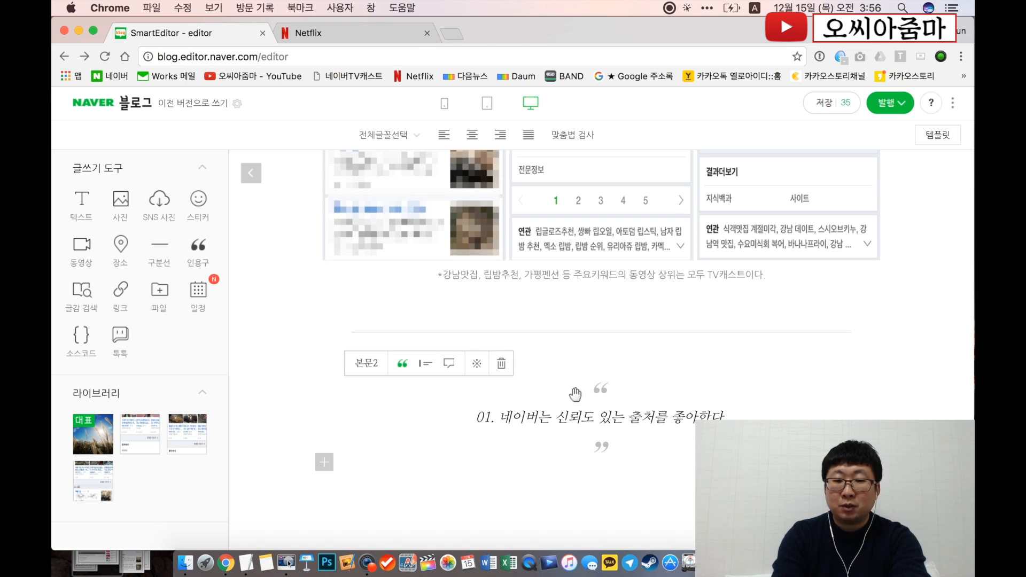
- Try the speech-bubble style on the "01." quotation heading, and settle on the vertical-bar style
click(452, 371)
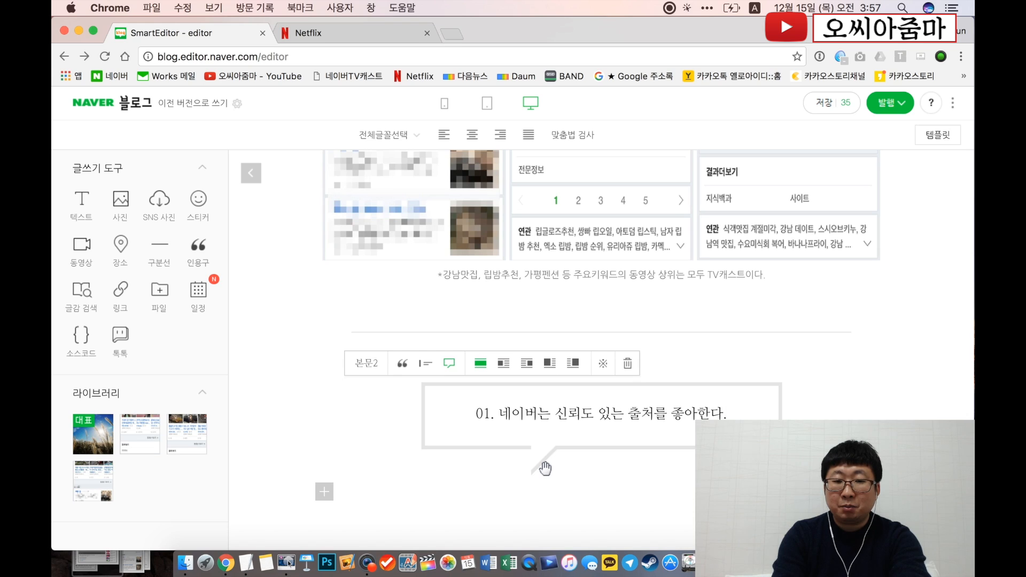
click(427, 366)
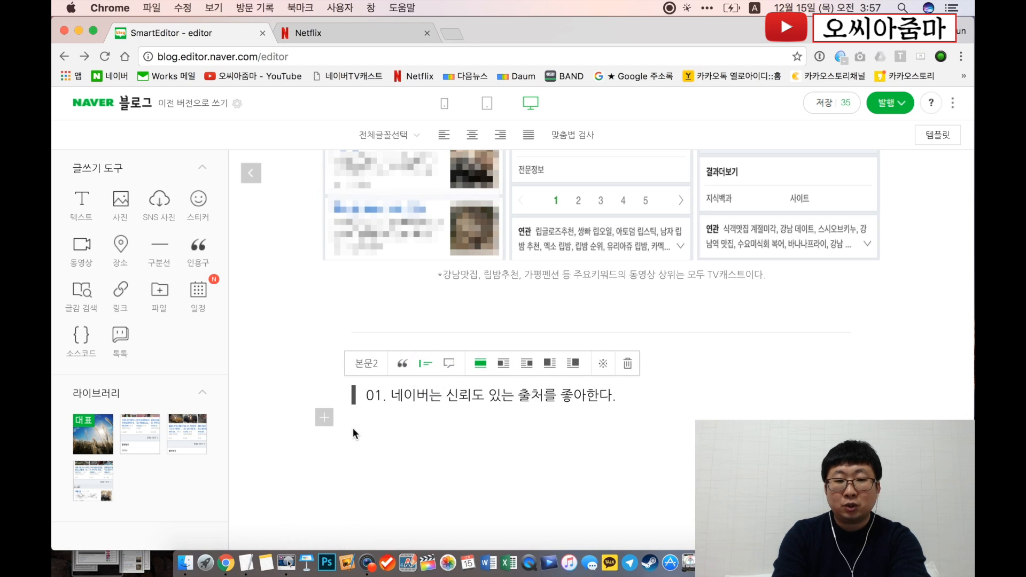
- Examine the text size choices and the frequently used symbols available for the quotation heading, without applying any
click(376, 368)
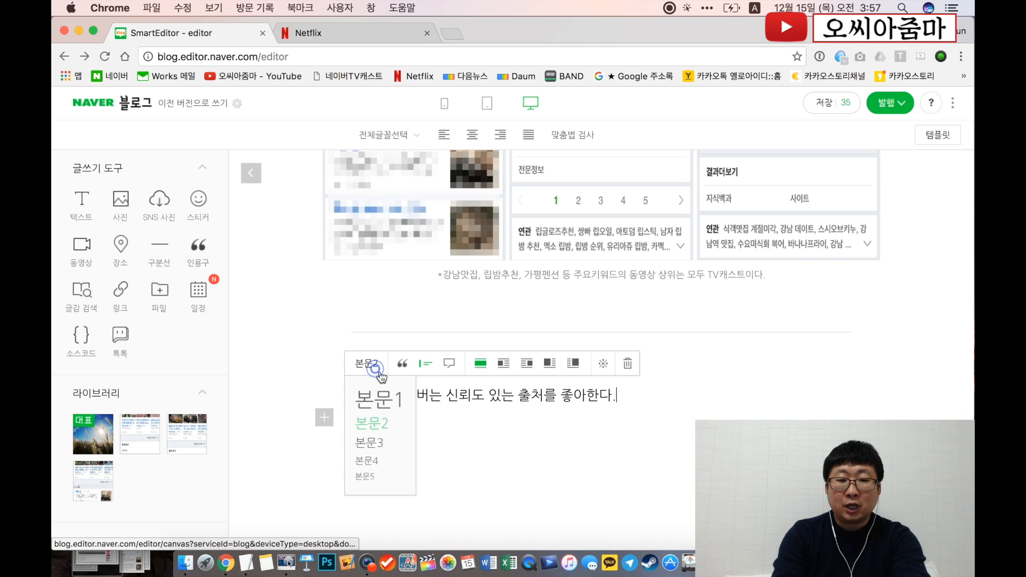
click(448, 405)
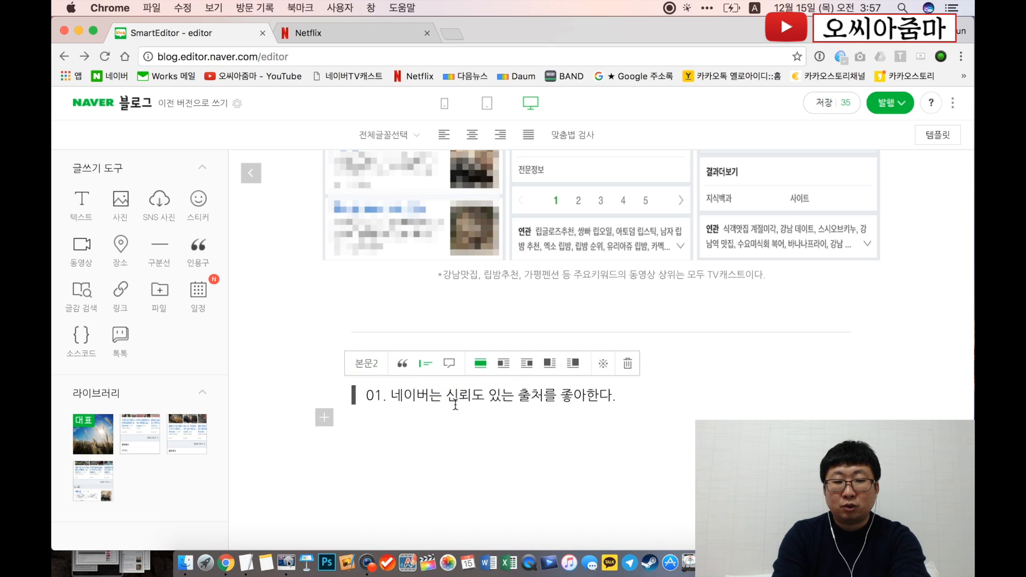
click(604, 367)
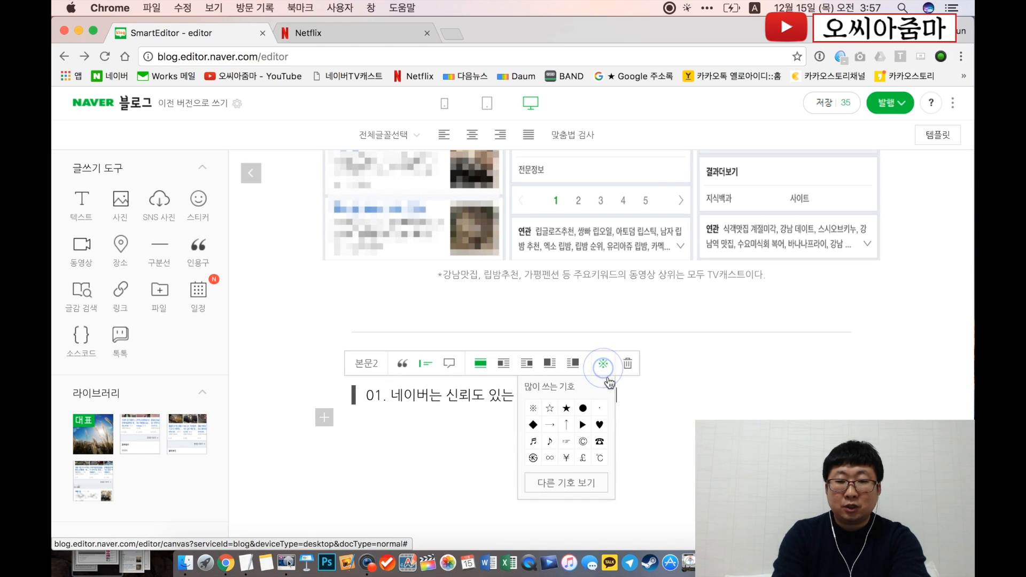
click(635, 406)
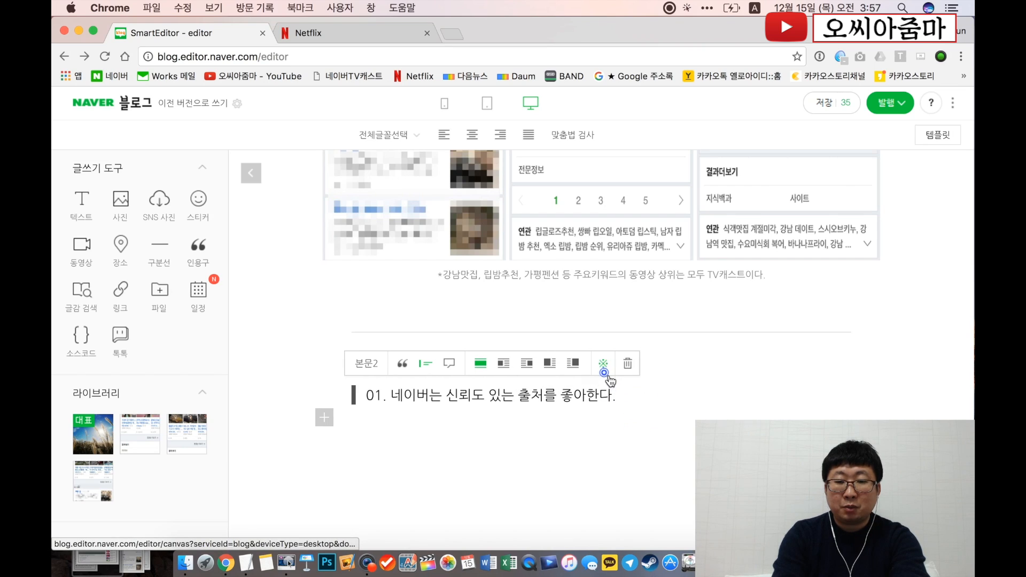
click(604, 372)
click(648, 401)
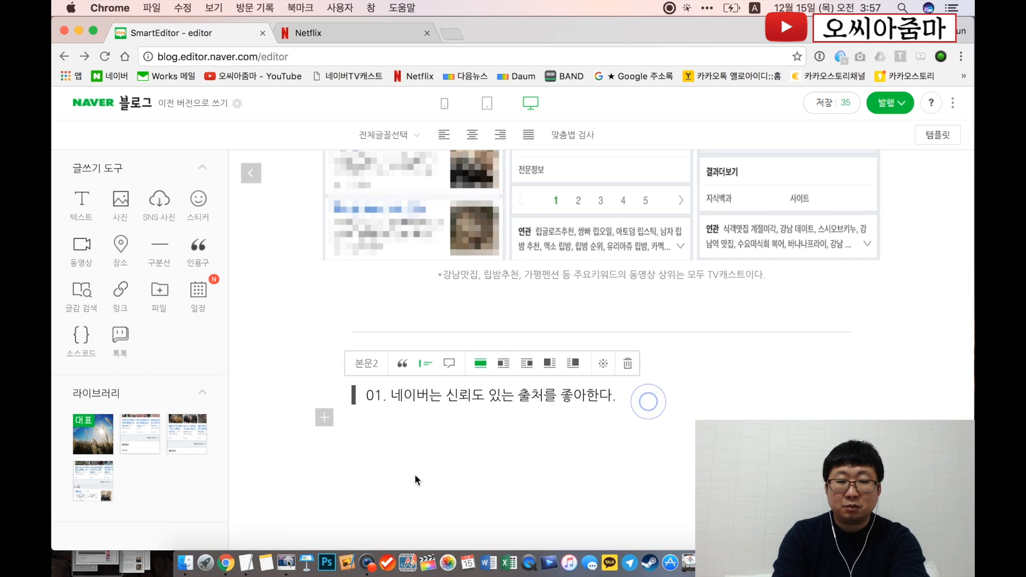
- Copy all the section 01 body paragraphs from 작성중.txt into the post directly below the "01." quotation heading
click(246, 562)
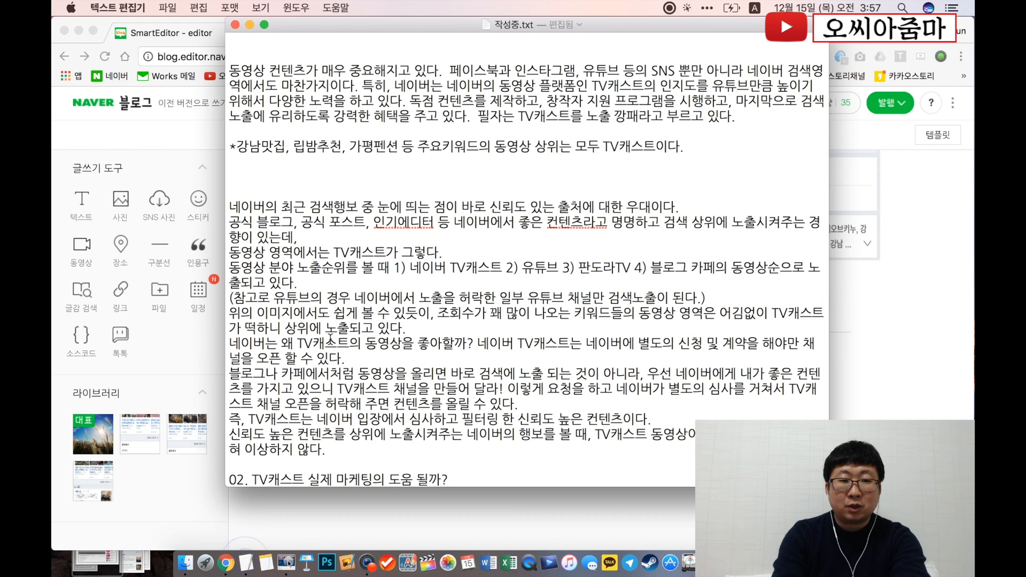
scroll(330, 340, down, 3)
drag(230, 155, 340, 402)
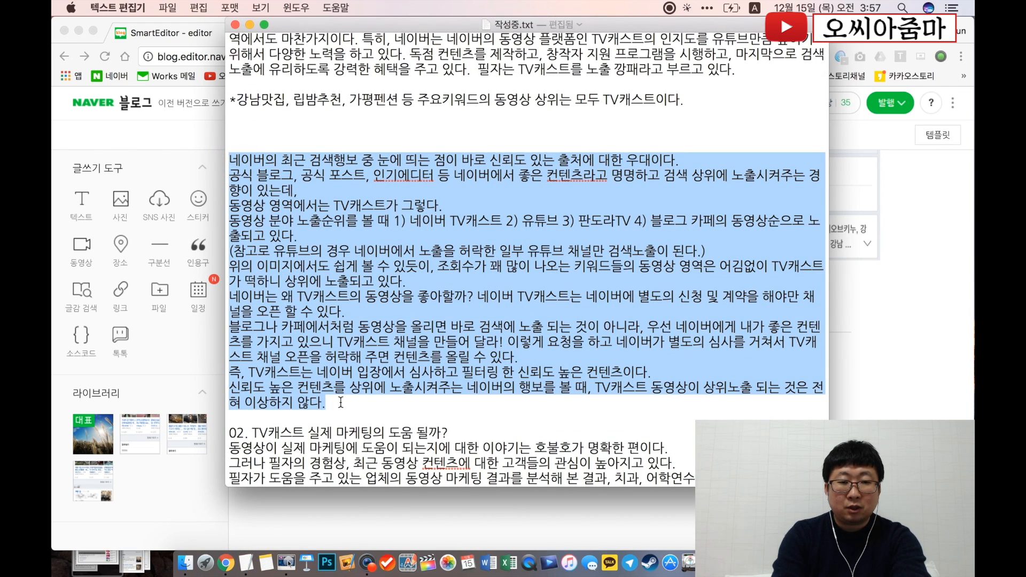
key(super+Tab)
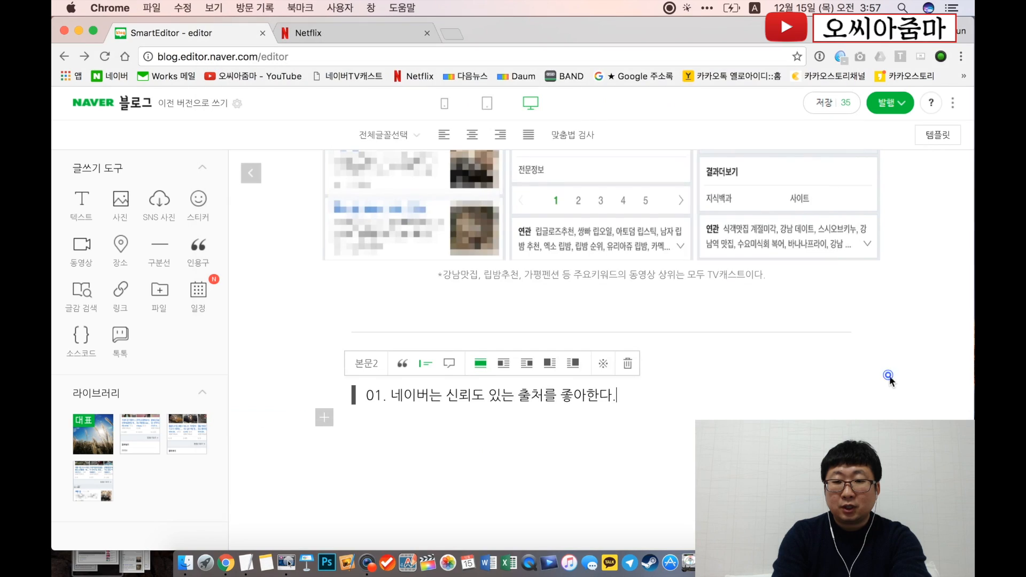
click(366, 453)
key(super+v)
scroll(365, 453, up, 1)
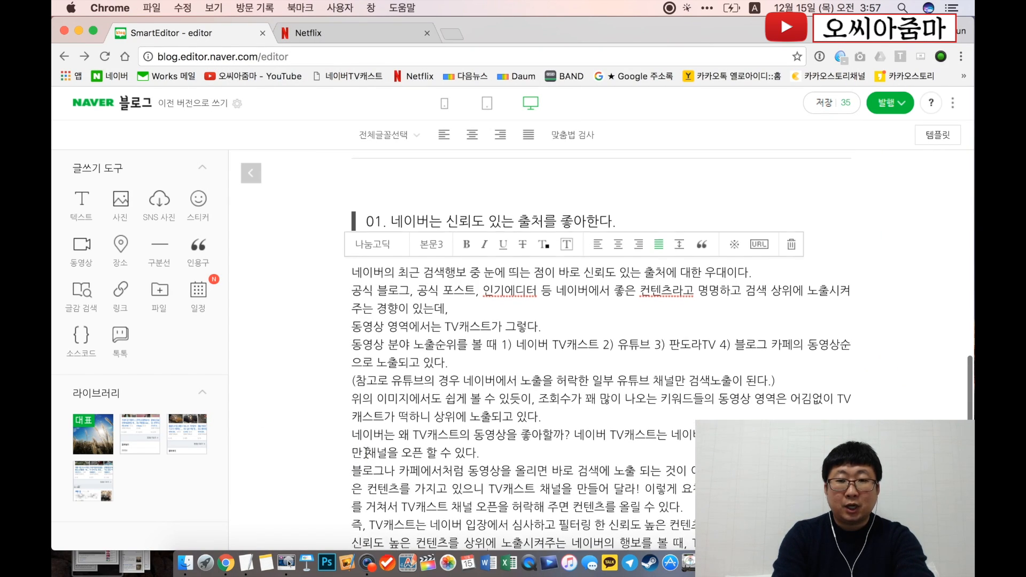
- Switch the editor to the mobile screen view and review how the post reads down to the section 01 text
click(445, 104)
scroll(615, 347, down, 3)
scroll(614, 348, up, 5)
scroll(615, 348, up, 6)
scroll(614, 348, down, 3)
scroll(695, 245, down, 10)
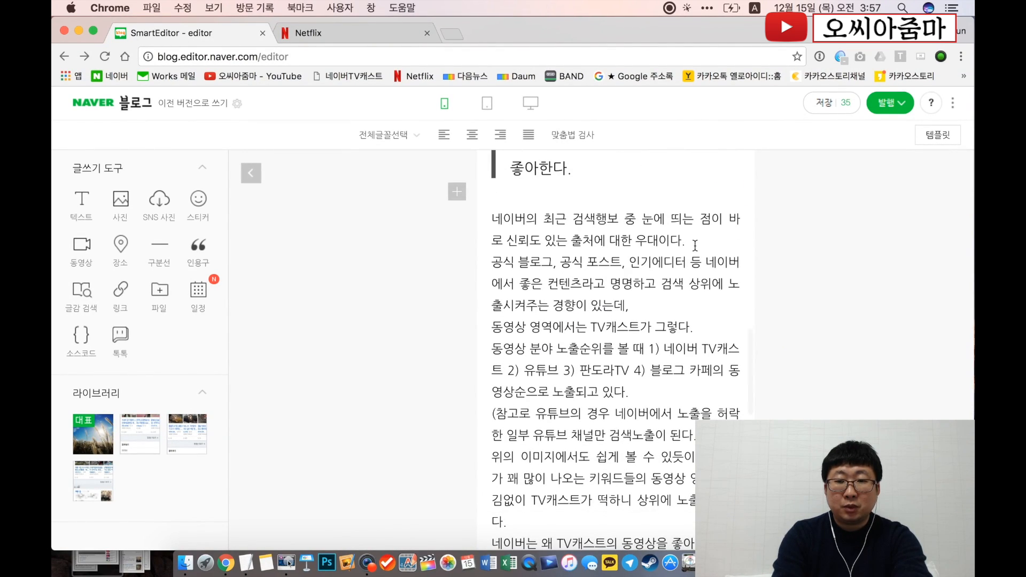
- Separate the first section 01 paragraphs with blank lines up to "(참고로", and join "동영상 영역에서는 TV캐스트가 그렇다." to the line before it
click(695, 245)
key(Return)
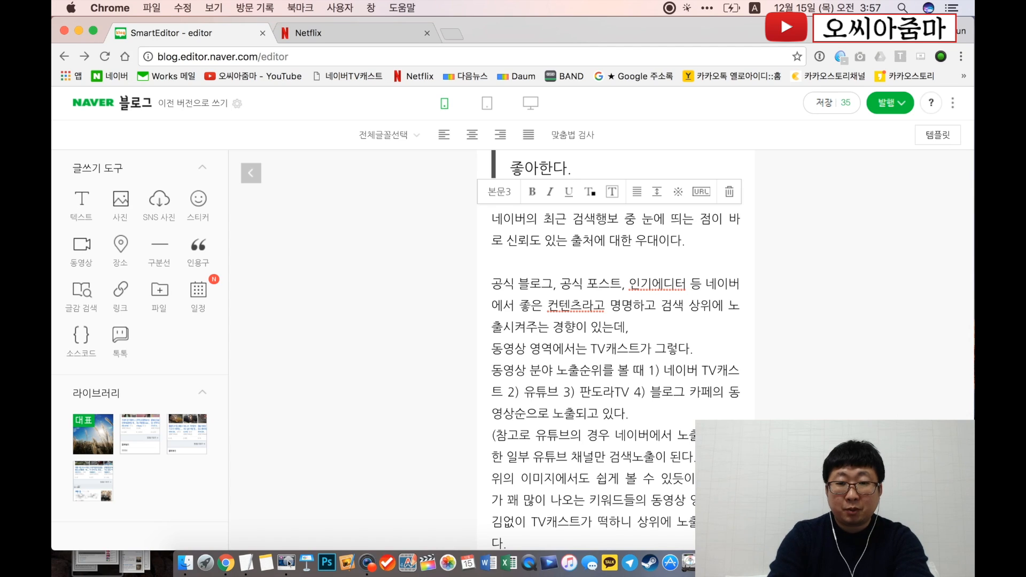
key(Return)
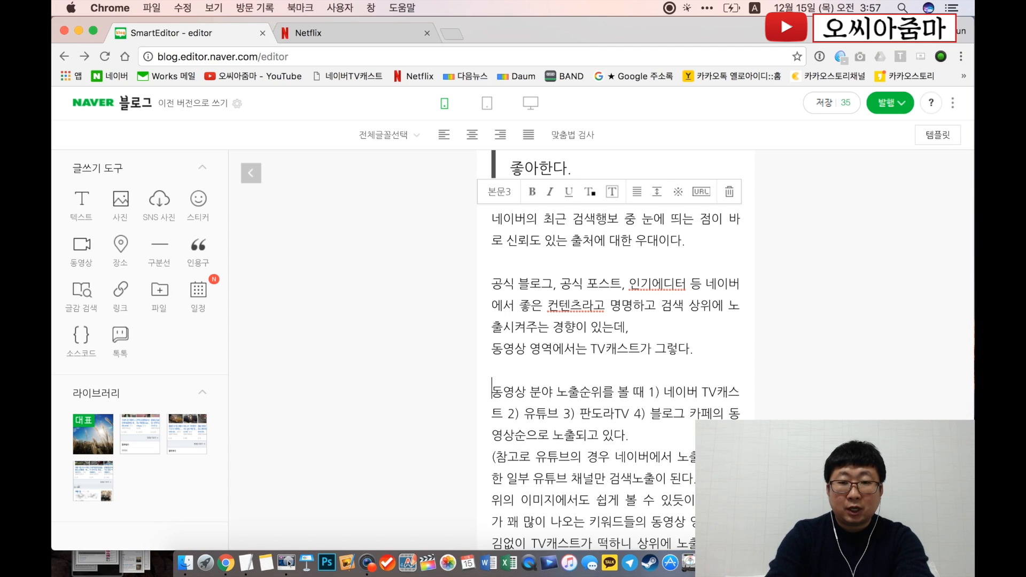
key(BackSpace)
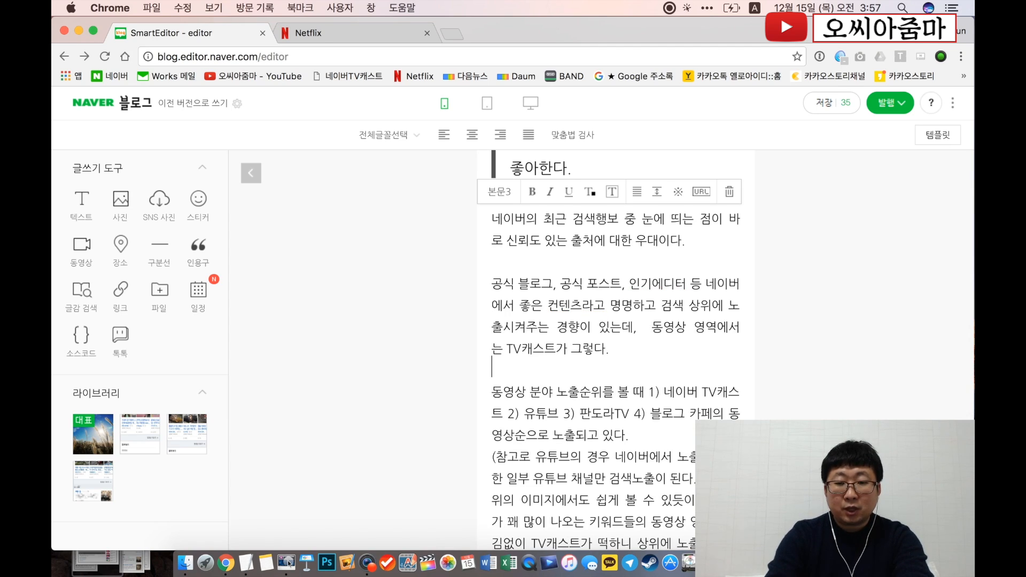
key(Return)
- Insert blank lines between the remaining section 01 paragraphs, from "(참고로 유튜브의 경우" to "신뢰도 높은 컨텐츠를"
scroll(745, 221, down, 5)
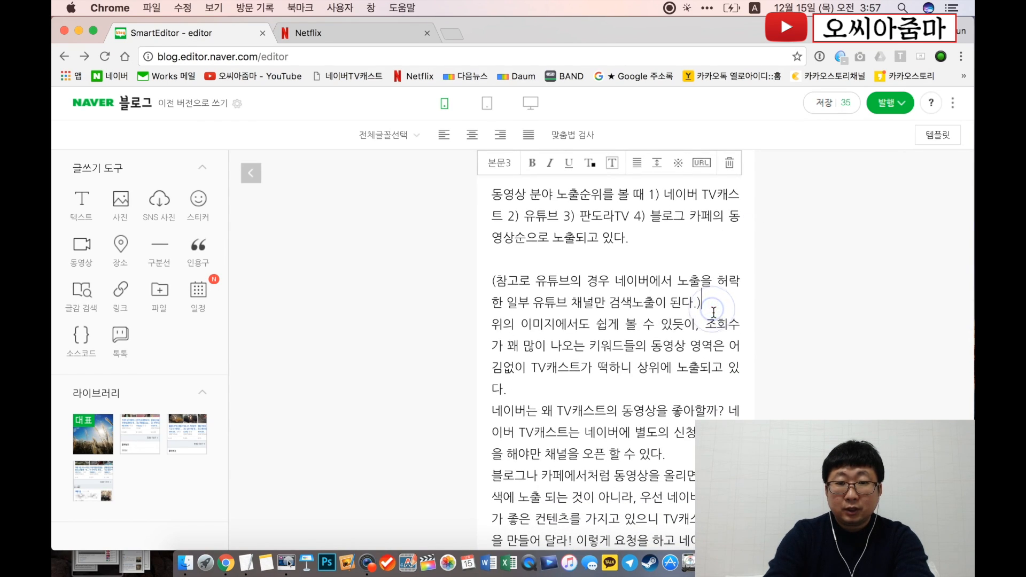
key(Return)
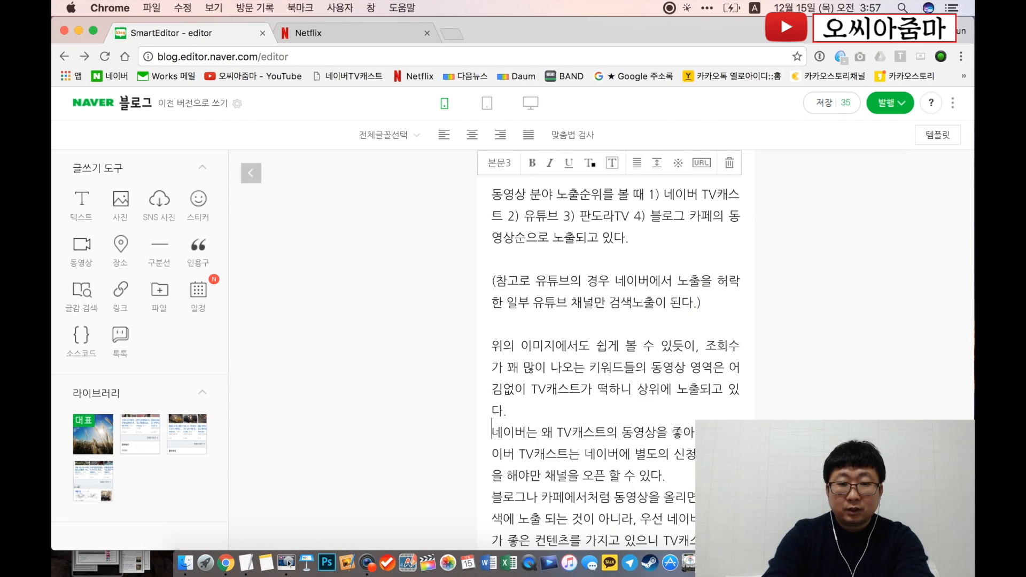
key(Return)
key(Return)
scroll(717, 415, down, 5)
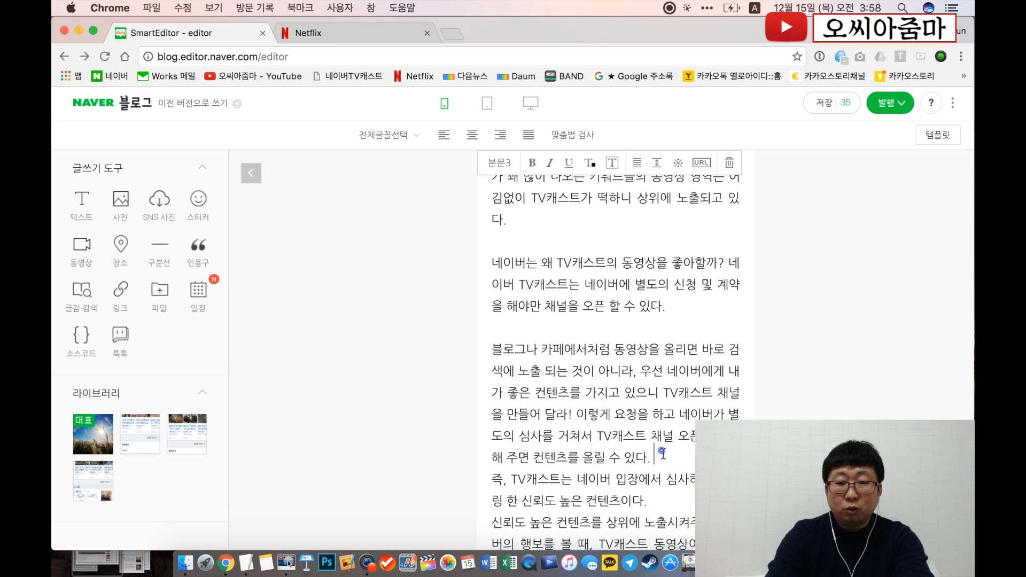
key(Return)
scroll(660, 451, down, 3)
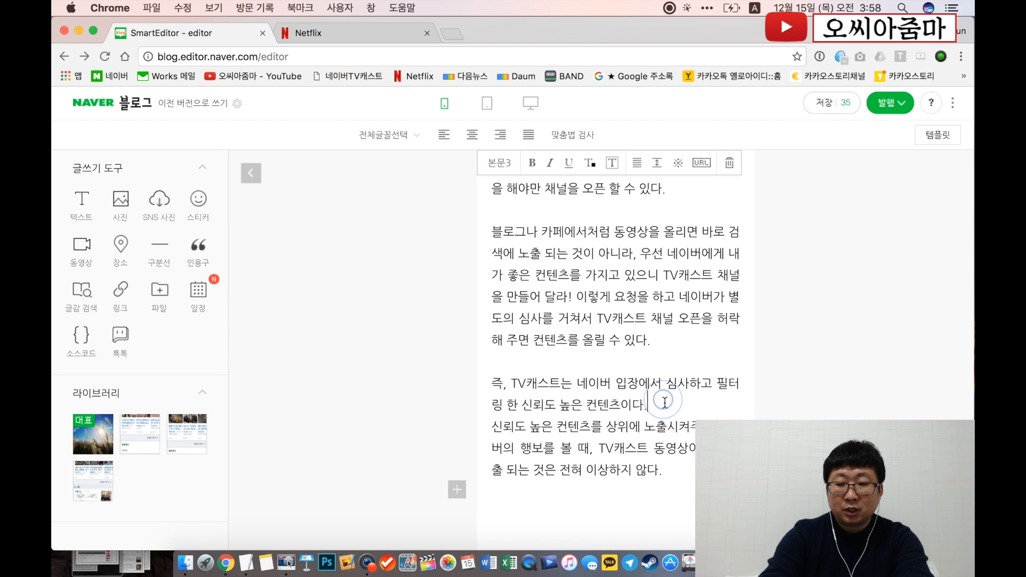
key(Return)
- Make the ranking "1) 네이버 TV캐스트" through "4) 블로그 카페의 동영상순" bold, with pink text and a yellow background
scroll(663, 400, up, 4)
scroll(672, 392, up, 4)
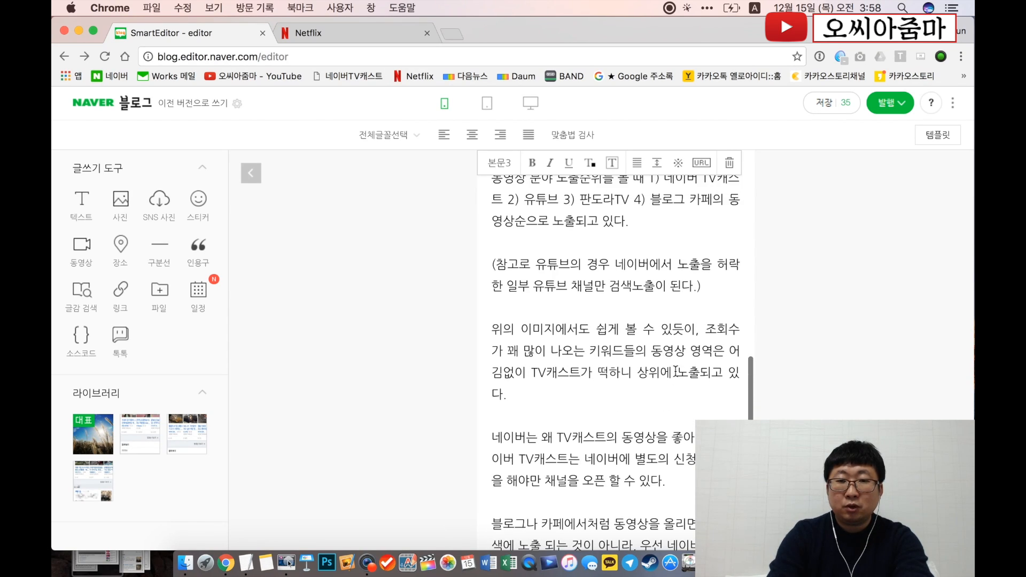
scroll(613, 324, up, 3)
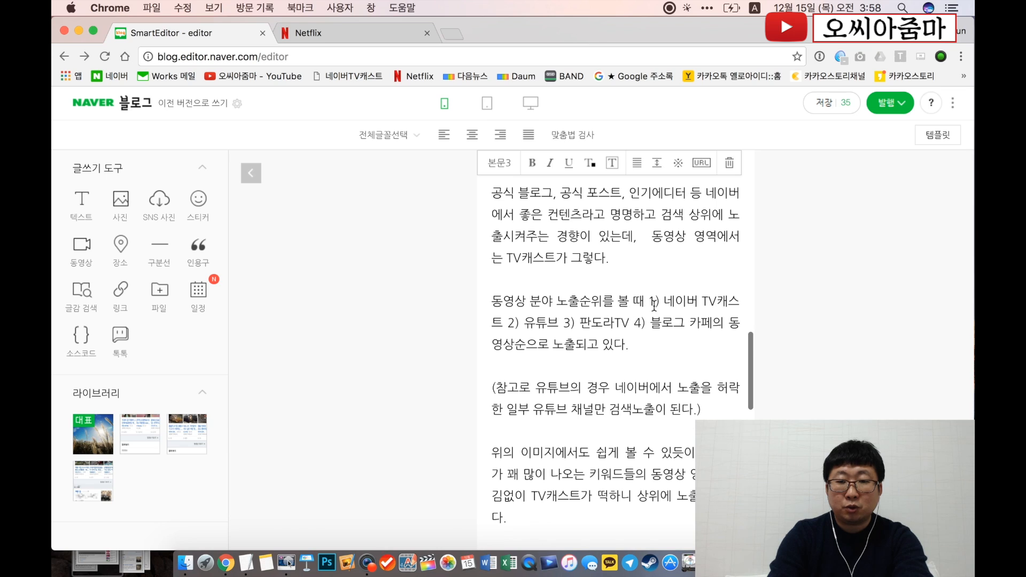
drag(648, 301, 725, 330)
drag(727, 331, 526, 345)
key(super+c)
click(532, 163)
click(589, 163)
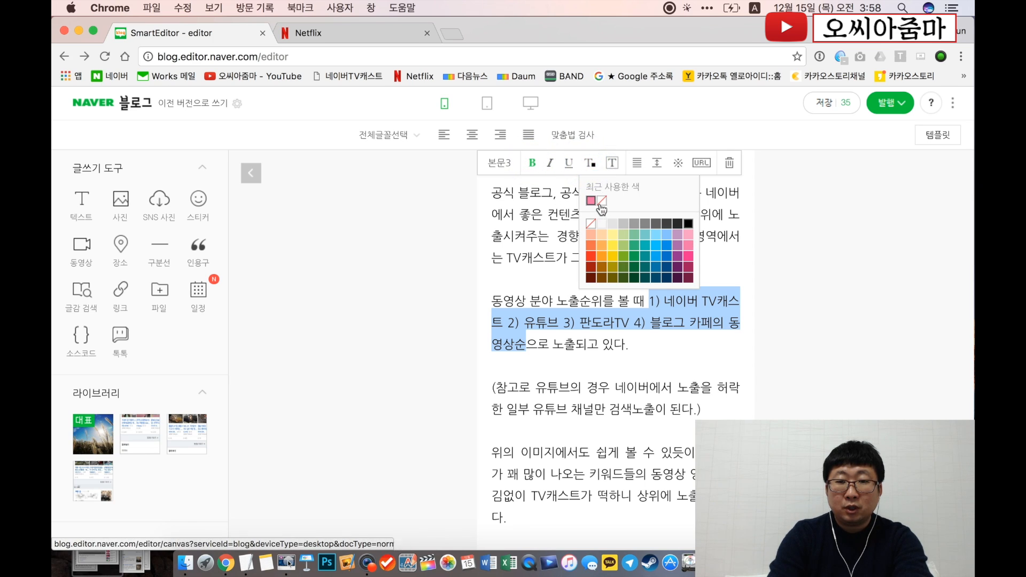
click(591, 200)
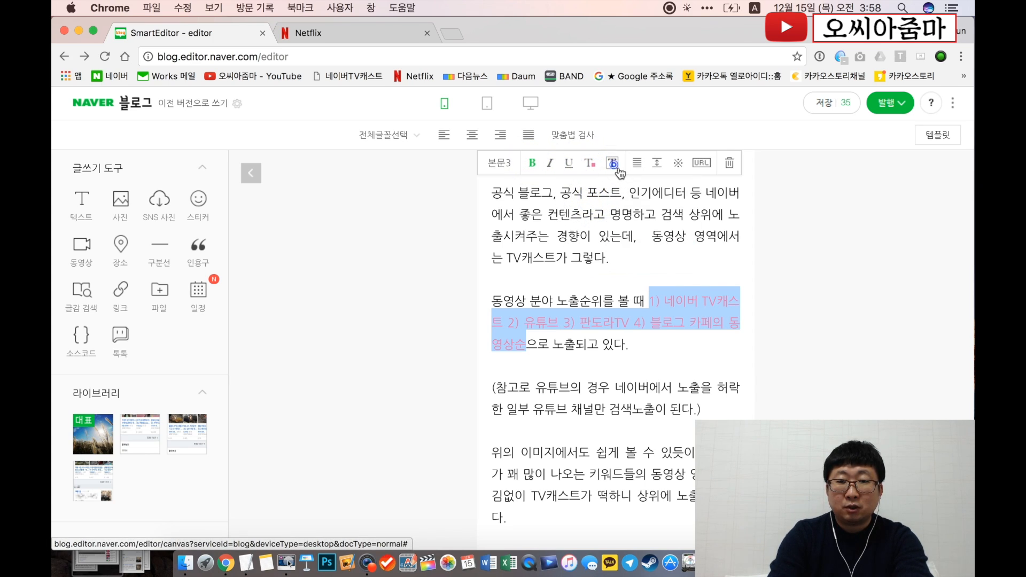
click(613, 163)
click(613, 202)
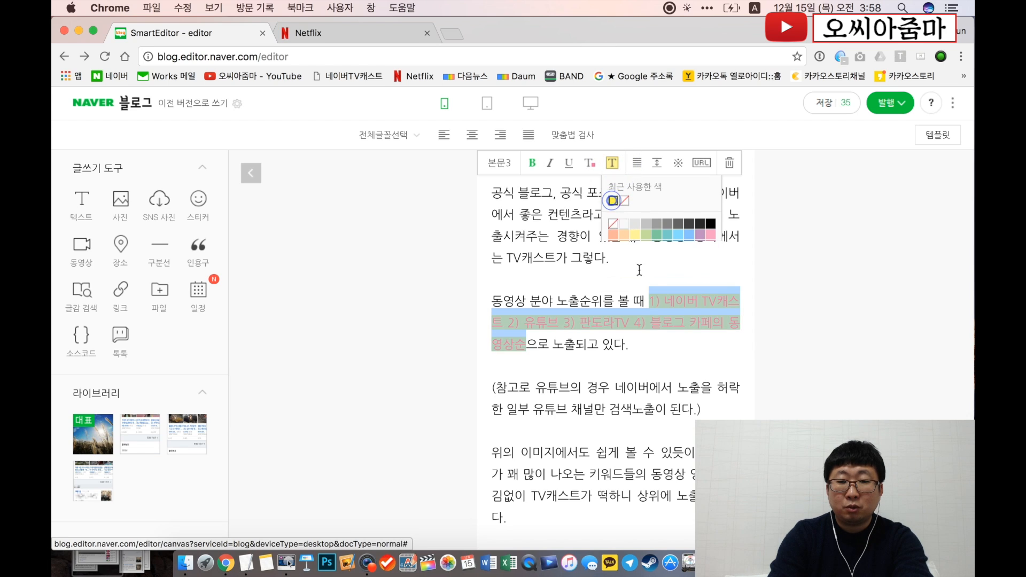
- Review the highlighted and spaced paragraphs in the mobile view, and return the editor to the desktop view
scroll(667, 321, up, 3)
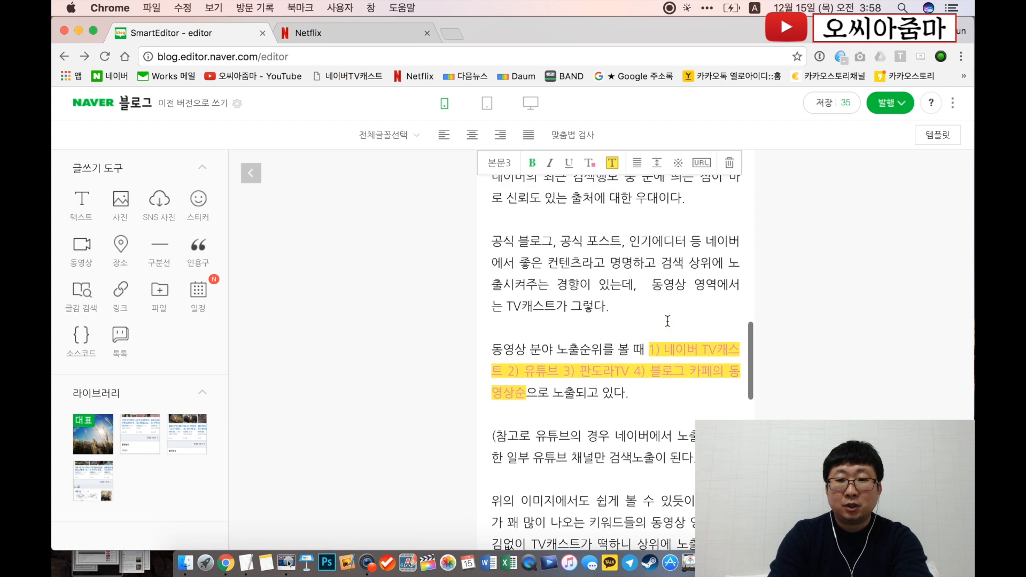
scroll(667, 321, up, 2)
scroll(668, 320, down, 5)
scroll(668, 321, down, 12)
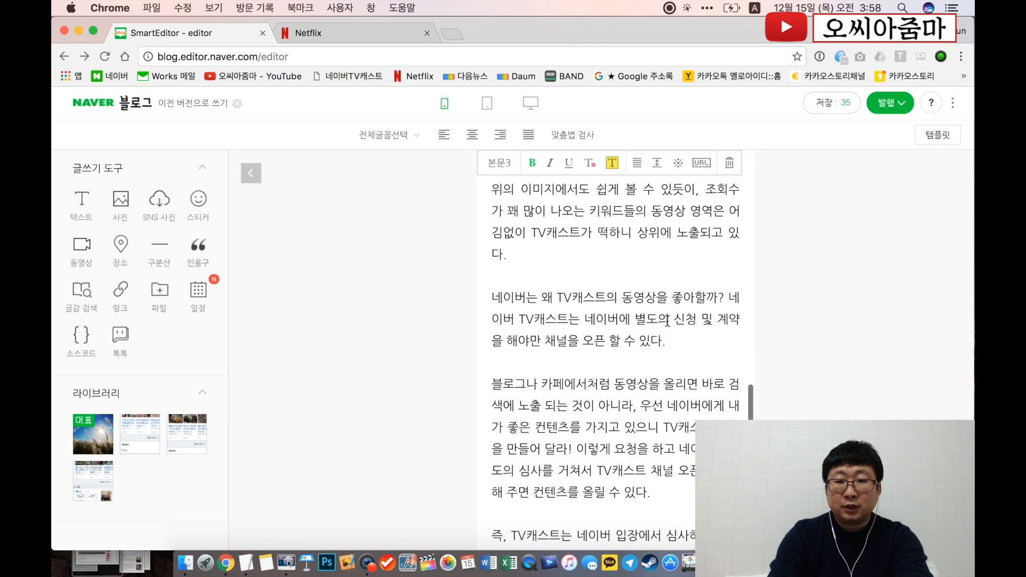
click(542, 106)
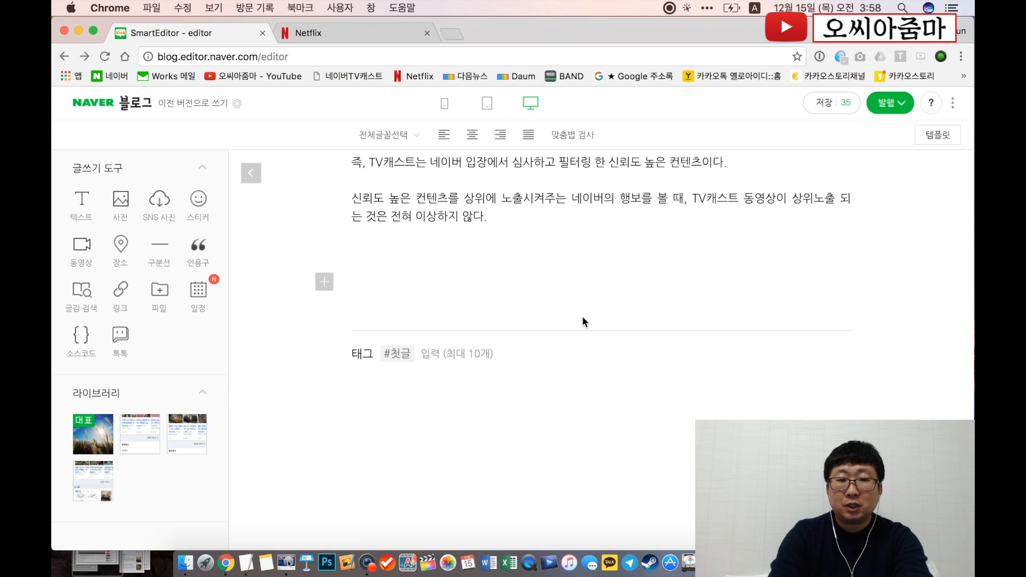
- Copy the heading "02. TV캐스트 실제 마케팅의 도움 될까?" from 작성중.txt and return to the blog editor
key(super+Tab)
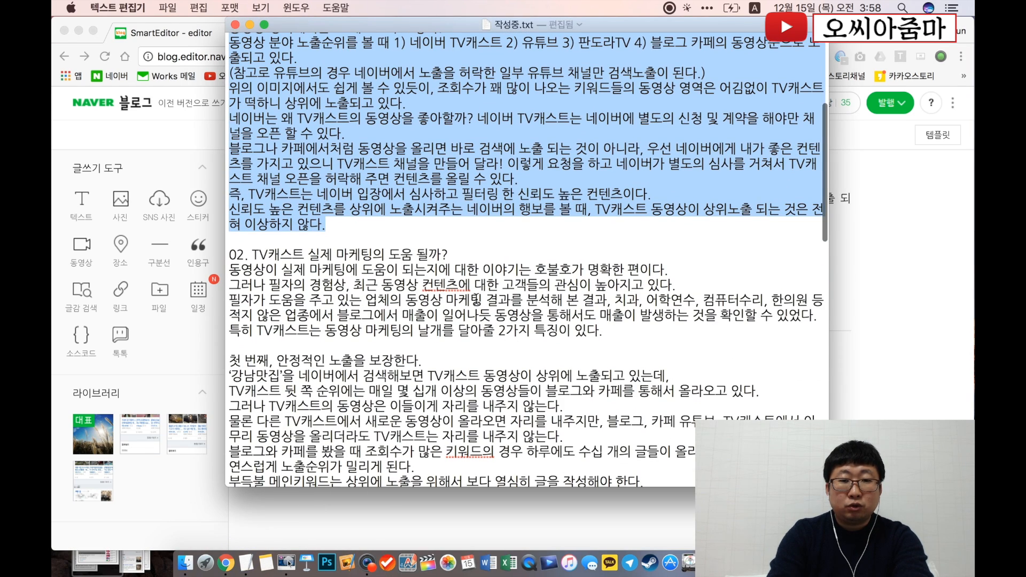
click(464, 257)
key(super+shift+Left)
key(super+c)
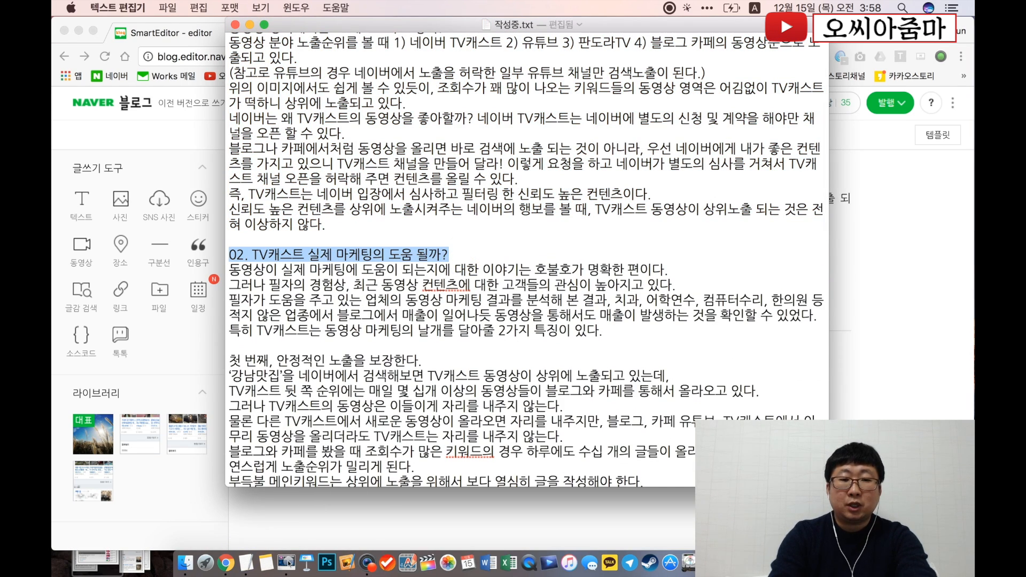
click(910, 296)
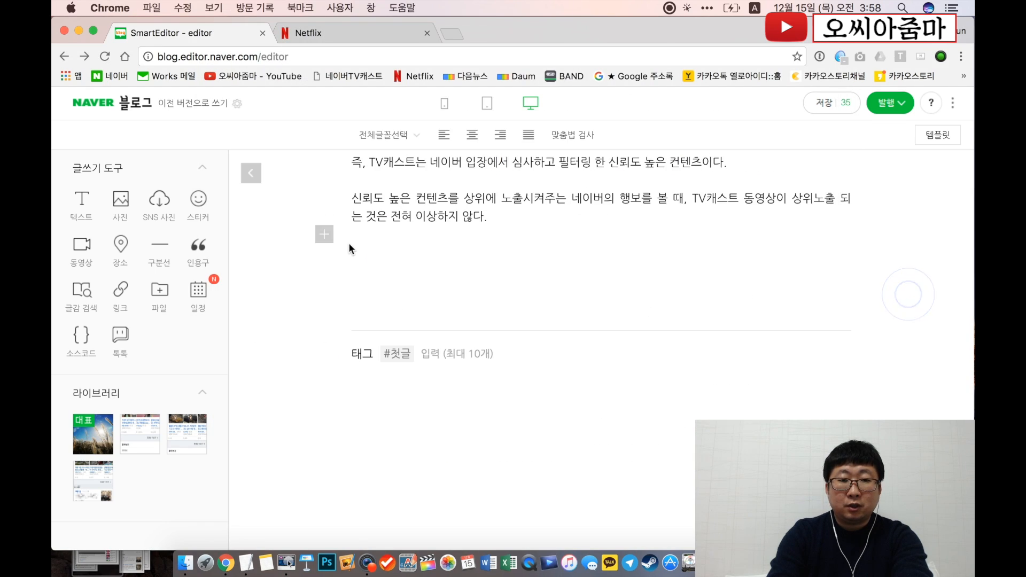
- Add a vertical-bar quotation block below the section 01 text containing the heading "02. TV캐스트 실제 마케팅의 도움 될까?"
click(327, 237)
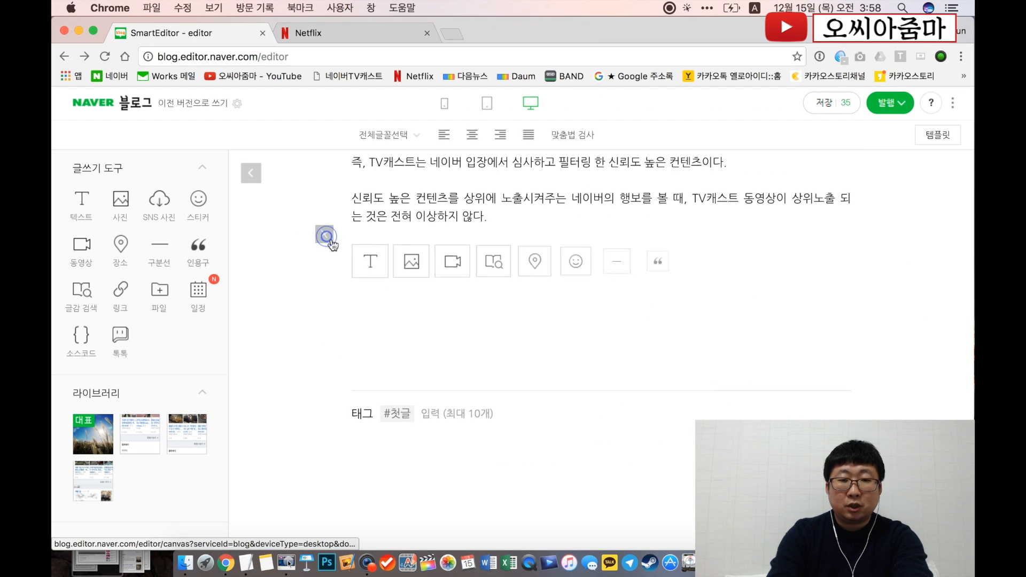
click(658, 264)
click(425, 235)
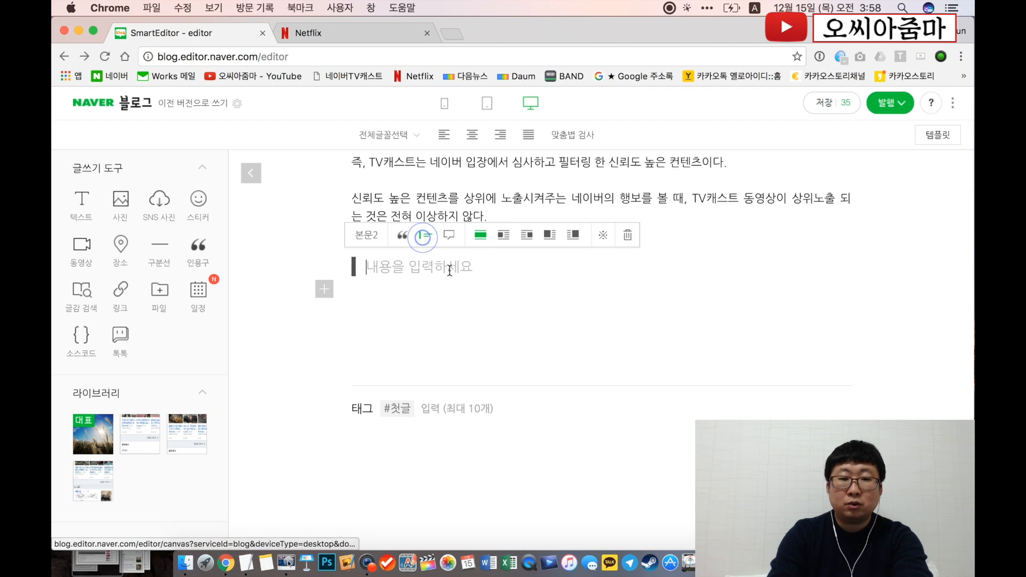
key(super+v)
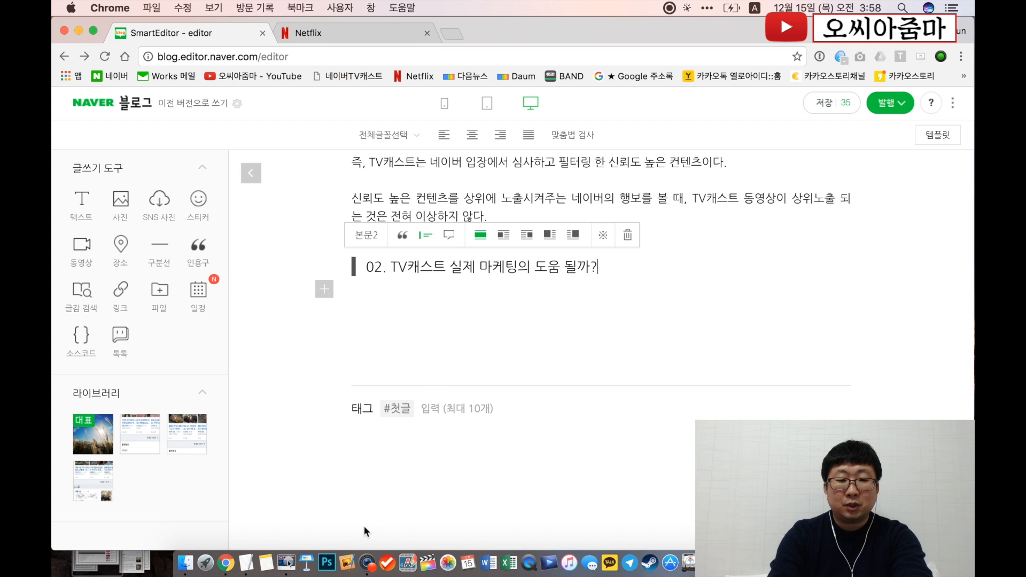
- Switch to 작성중.txt for the body text under the "02." heading
click(246, 561)
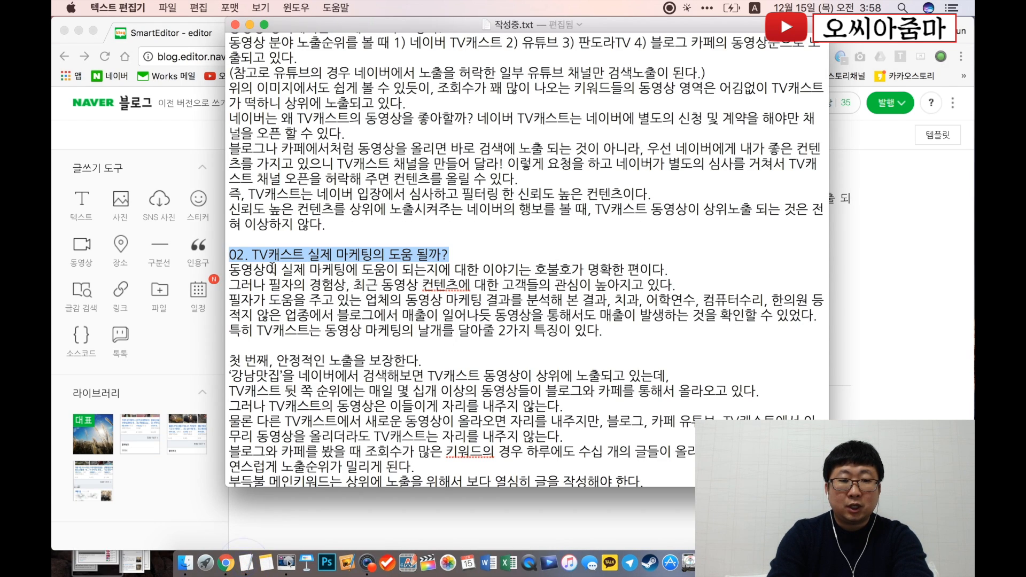
drag(230, 269, 544, 316)
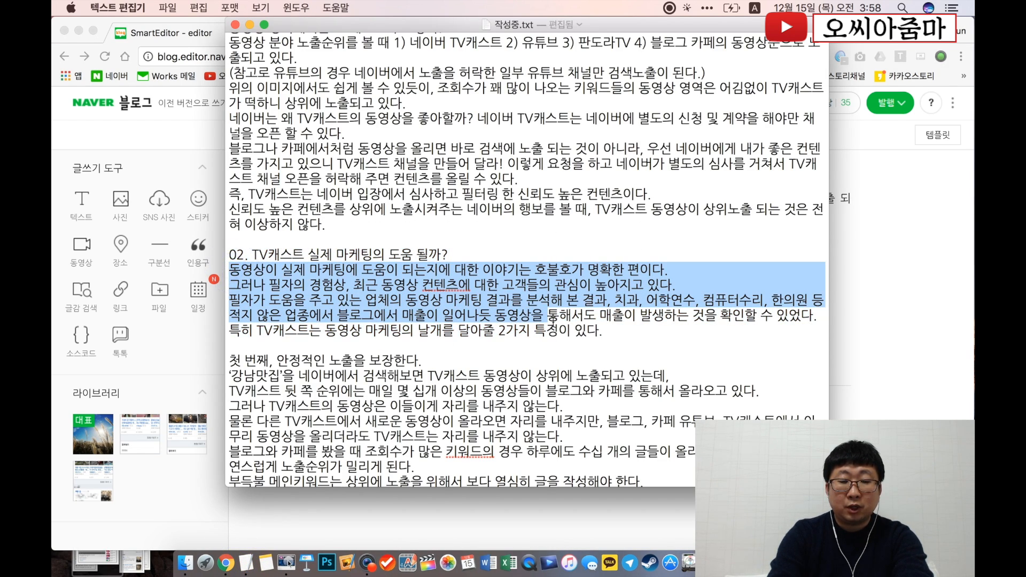
scroll(624, 321, down, 4)
scroll(623, 321, down, 3)
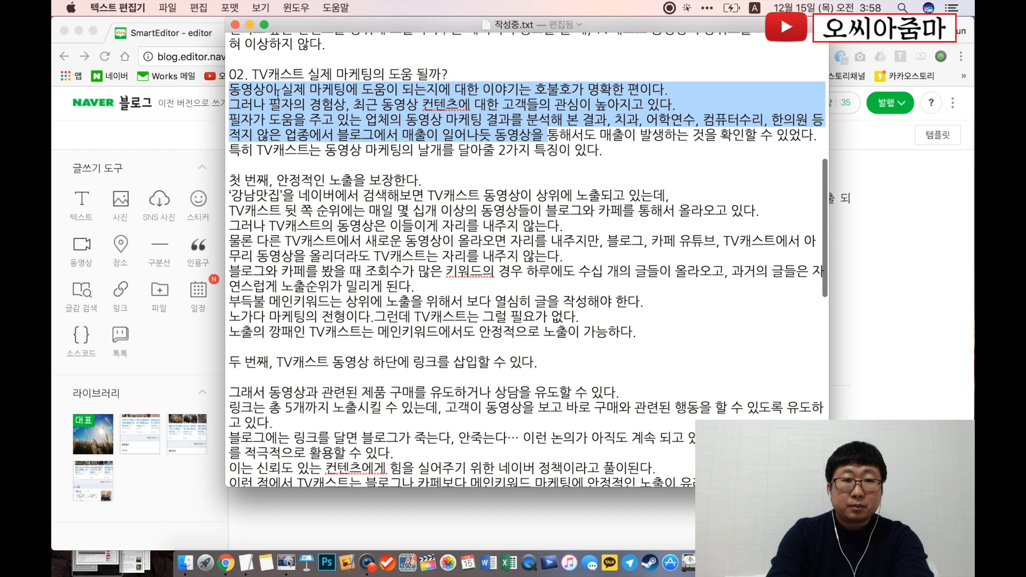
scroll(388, 337, down, 7)
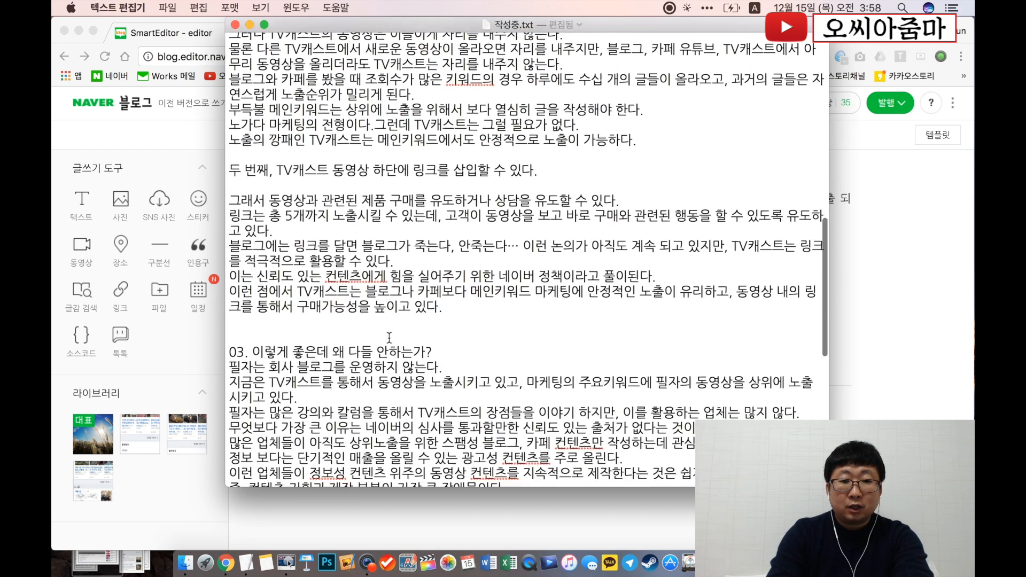
shift+click(464, 310)
scroll(462, 311, up, 5)
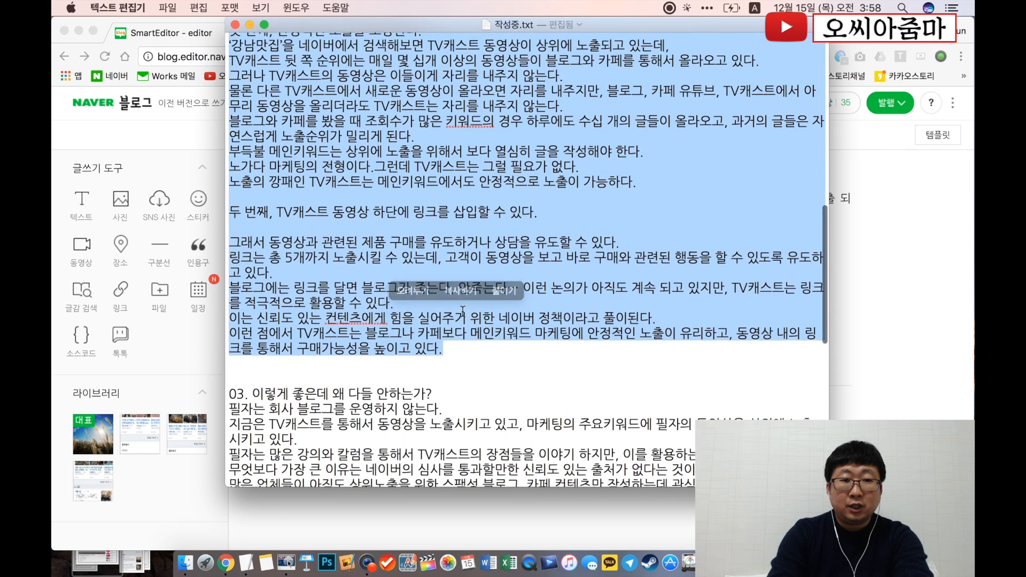
click(374, 321)
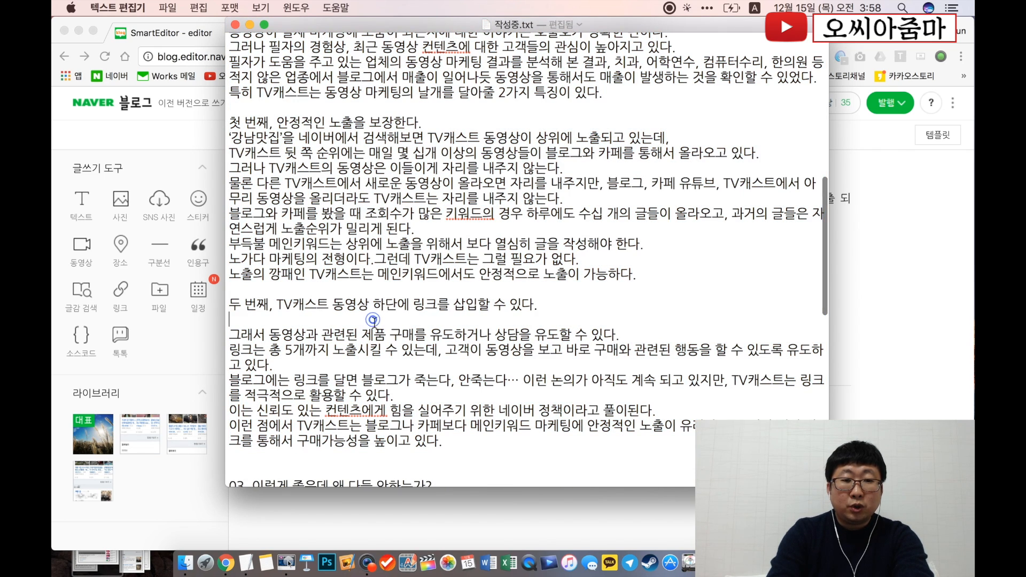
drag(230, 306, 538, 314)
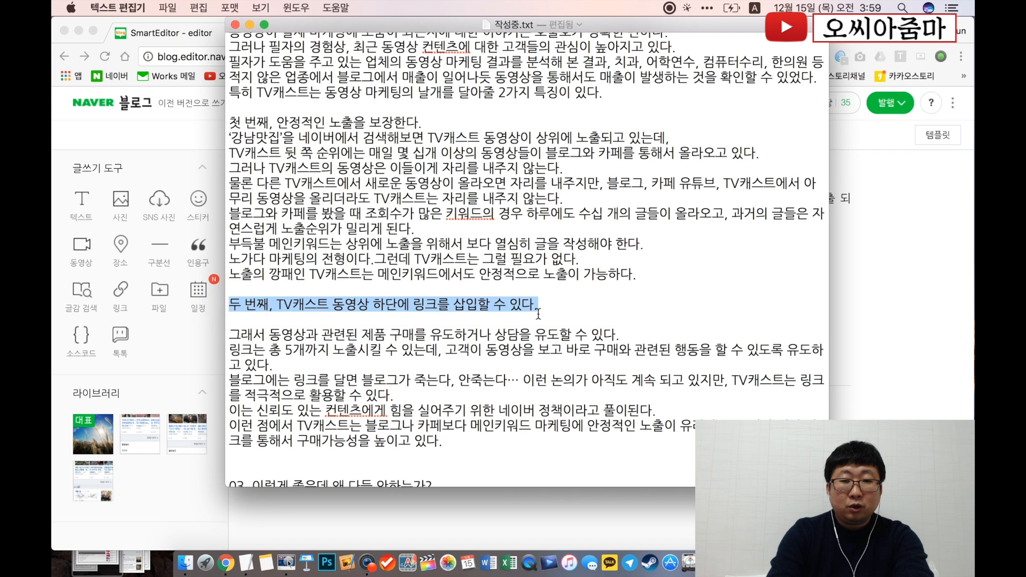
click(356, 322)
- Copy the section 02 body text through "메인키워드에서도 안정적으로 노출이 가능하다." from 작성중.txt and paste it below the post's section 02 heading
scroll(353, 321, up, 5)
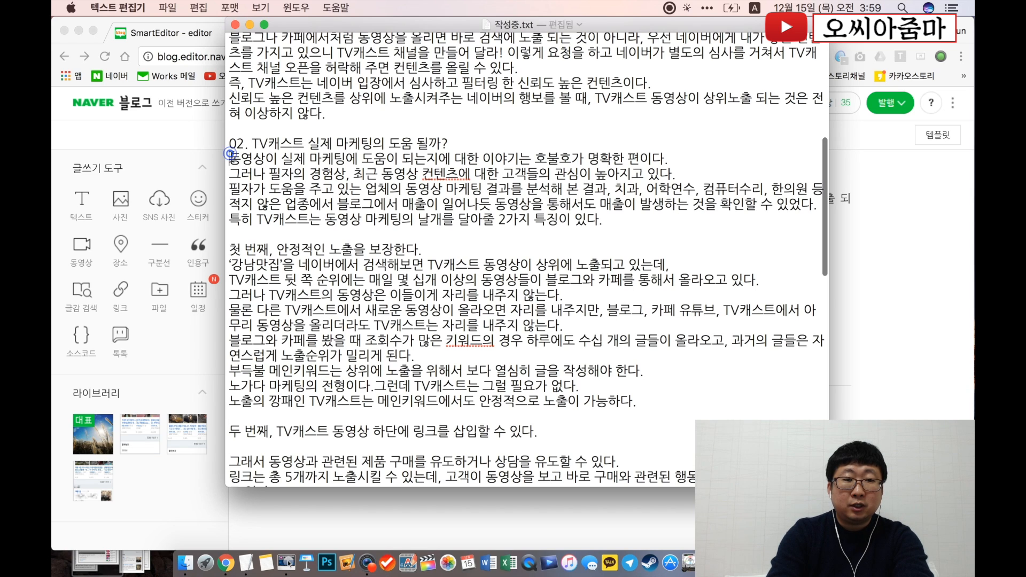
key(super+Tab)
click(384, 316)
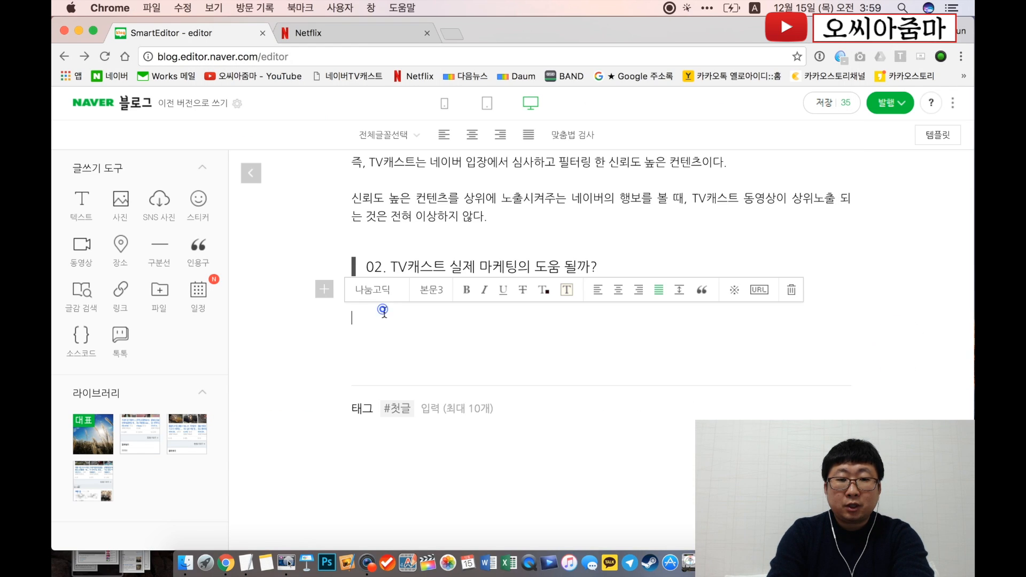
key(super+v)
scroll(384, 313, down, 3)
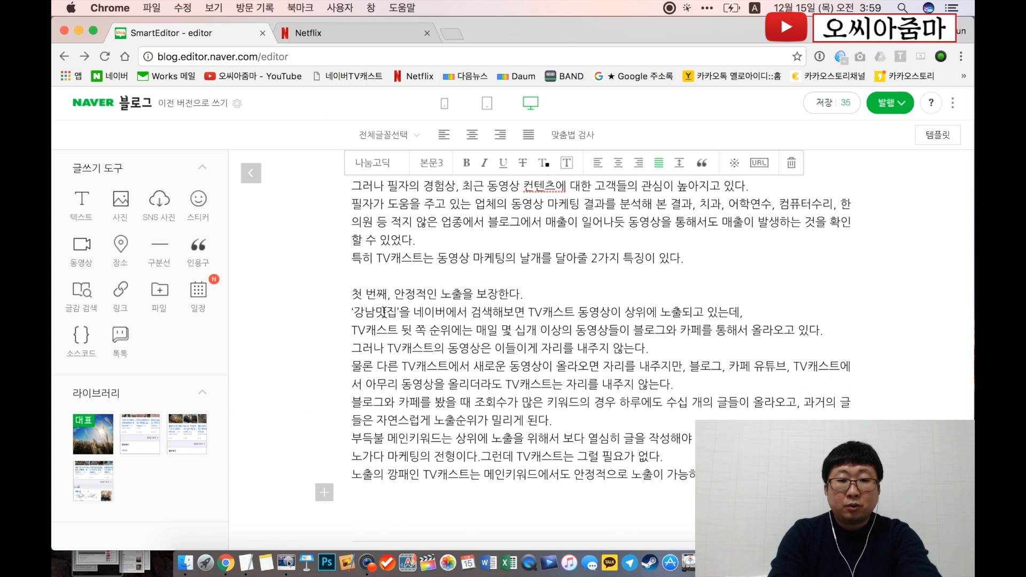
- Separate the opening sentences of section 02 with blank lines, up to "특히 TV캐스트는 동영상 마케팅의 날개를 달아줄 2가지 특징이 있다."
scroll(761, 210, up, 2)
click(762, 211)
key(Return)
key(Return)
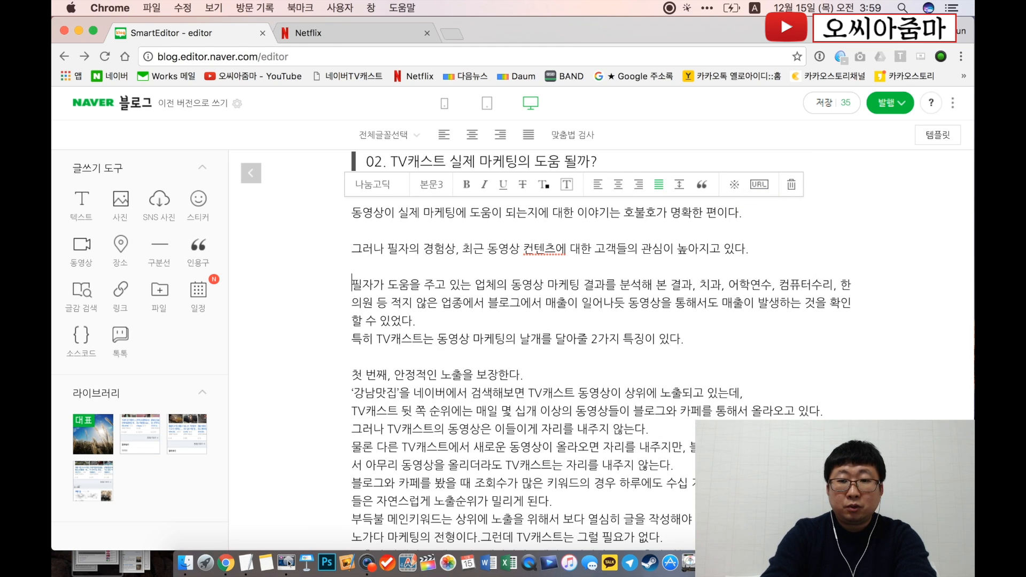
key(Return)
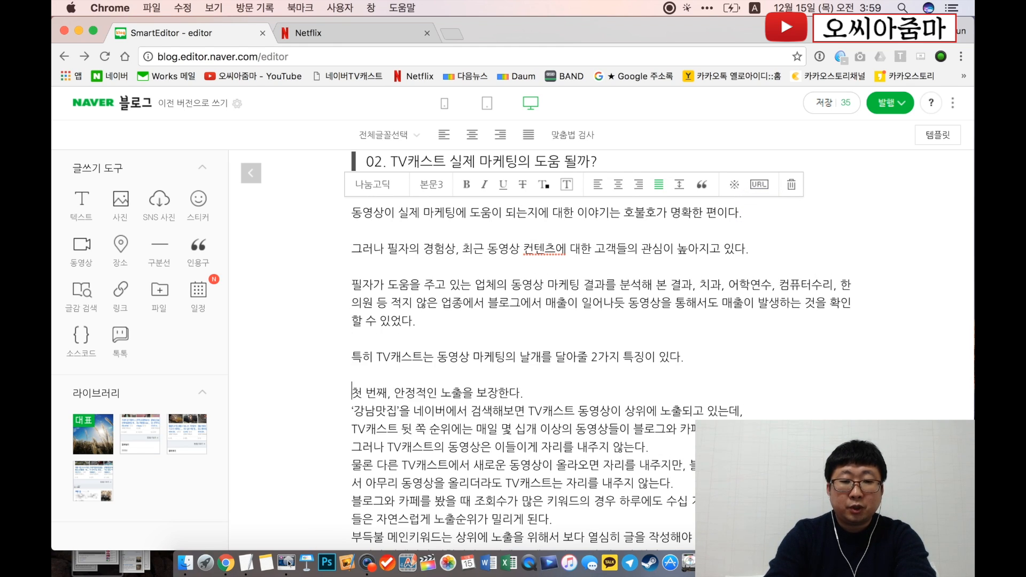
- Make the line "첫 번째, 안정적인 노출을 보장한다." bold and color it with the recently used pink
key(super+shift+Right)
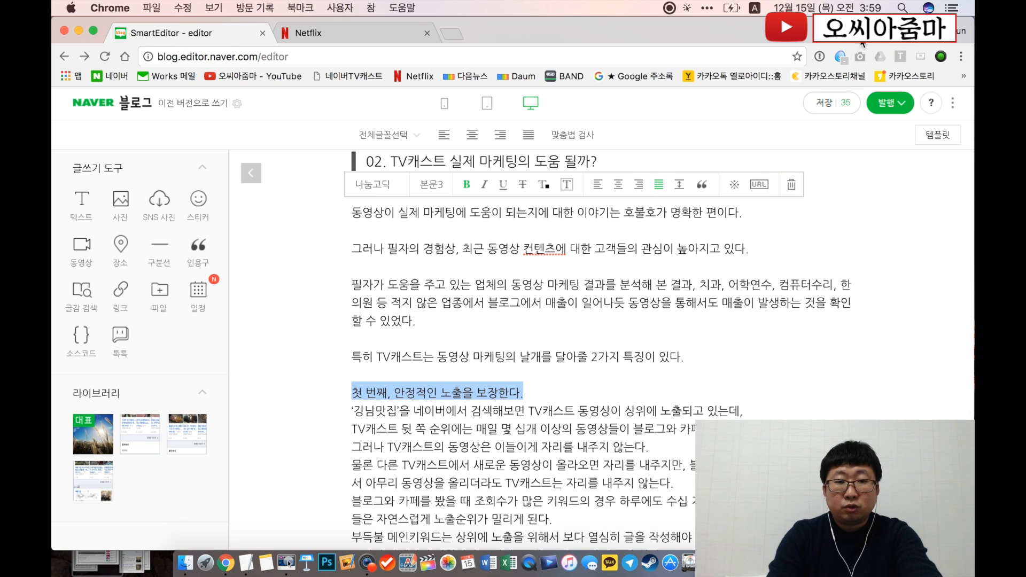
click(546, 185)
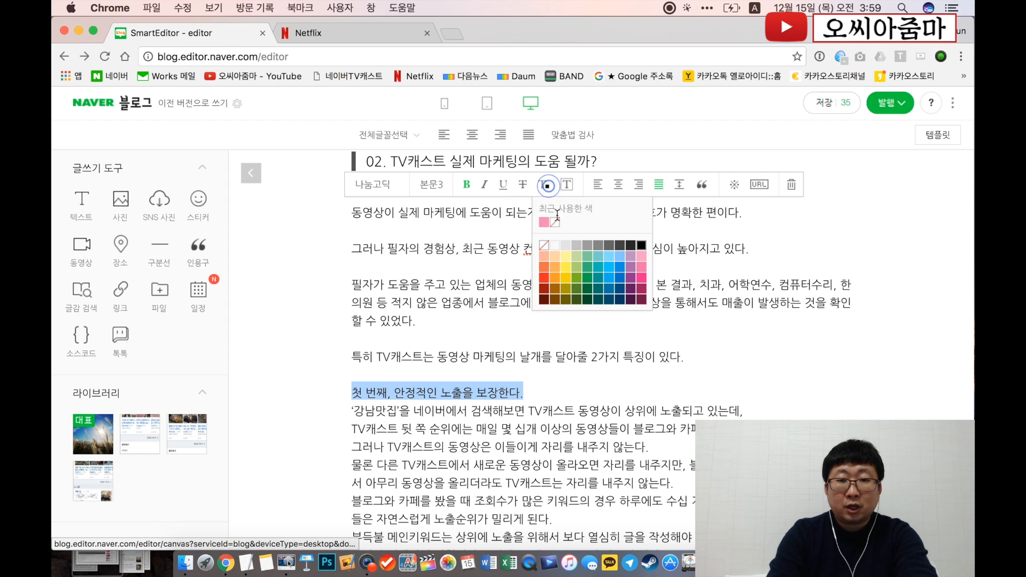
click(544, 222)
- Separate the paragraphs under the first point with blank lines, keeping the last two sentences together
scroll(588, 347, down, 3)
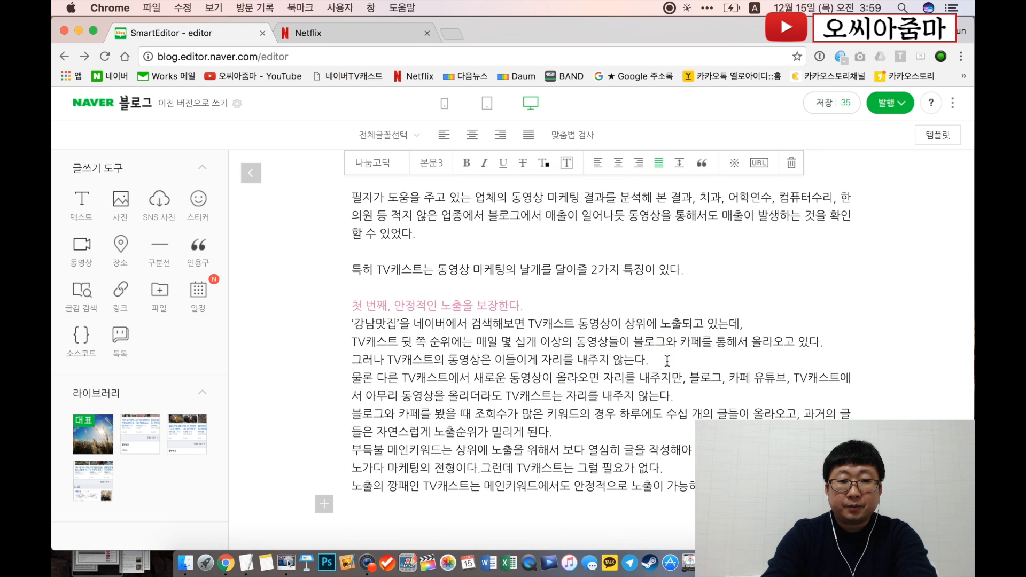
key(Return)
key(Down)
key(Return)
key(Down)
key(Down)
key(Return)
scroll(534, 320, down, 4)
key(Down)
key(Down)
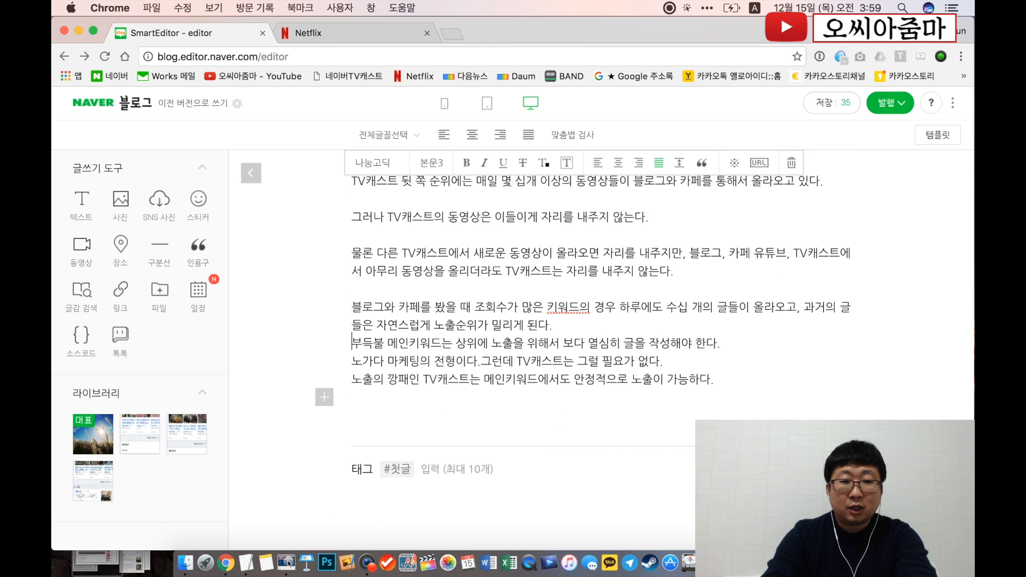
key(Return)
key(Up)
key(Return)
key(Down)
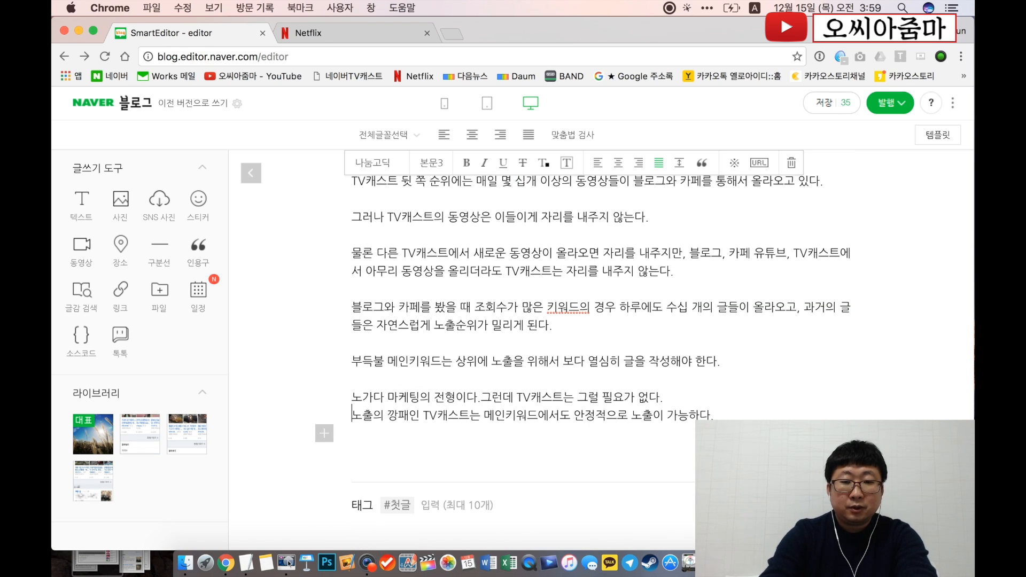
key(Return)
scroll(534, 321, down, 1)
key(BackSpace)
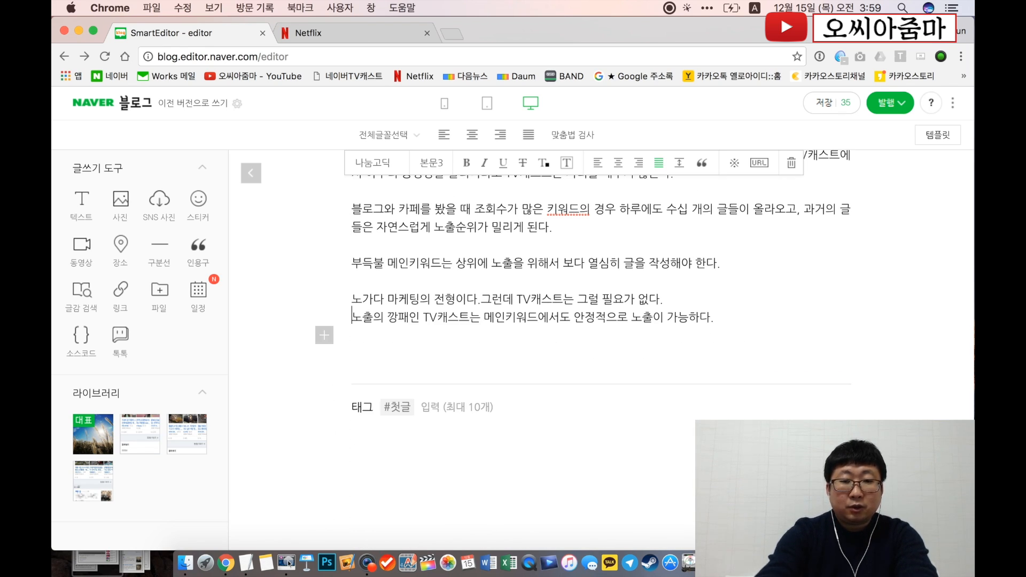
- Switch to the text editor and copy the line "두 번째, TV캐스트 동영상 하단에 링크를 삽입할 수 있다." from 작성중.txt
click(249, 561)
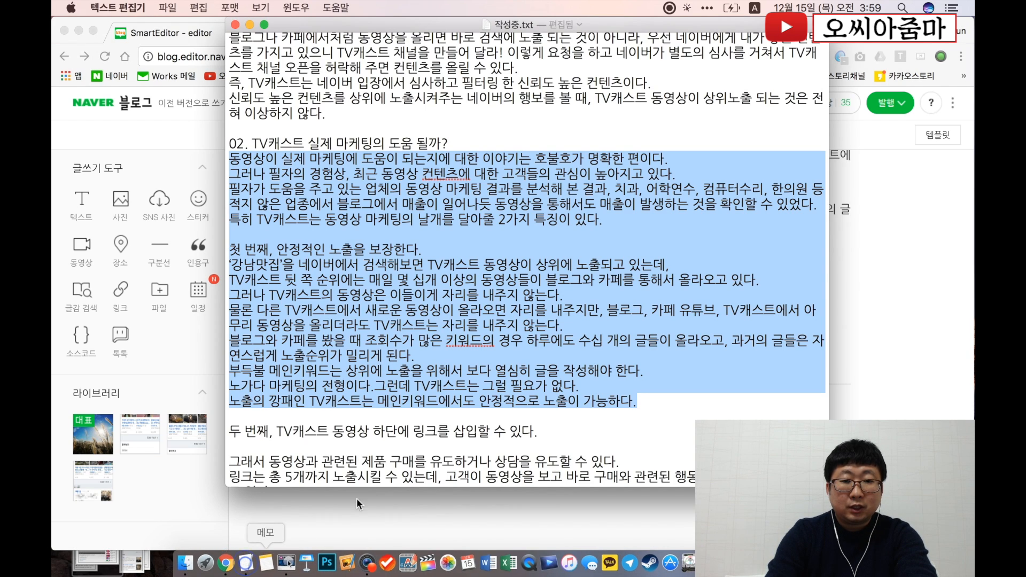
scroll(459, 403, down, 3)
drag(544, 368, 229, 364)
key(super+c)
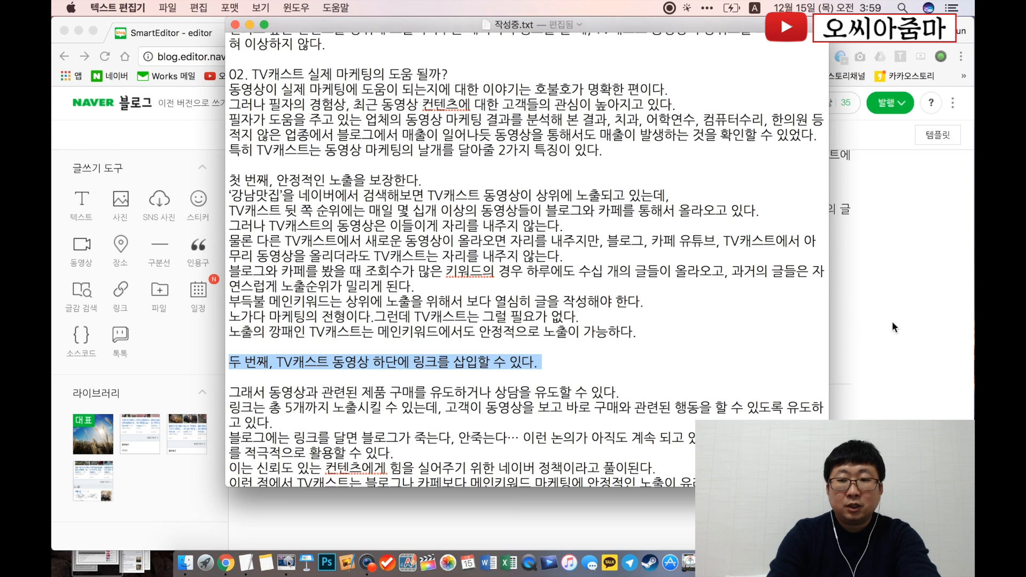
- Return to the blog editor, add a new text block at the end of the post, and paste the copied line into it
click(916, 319)
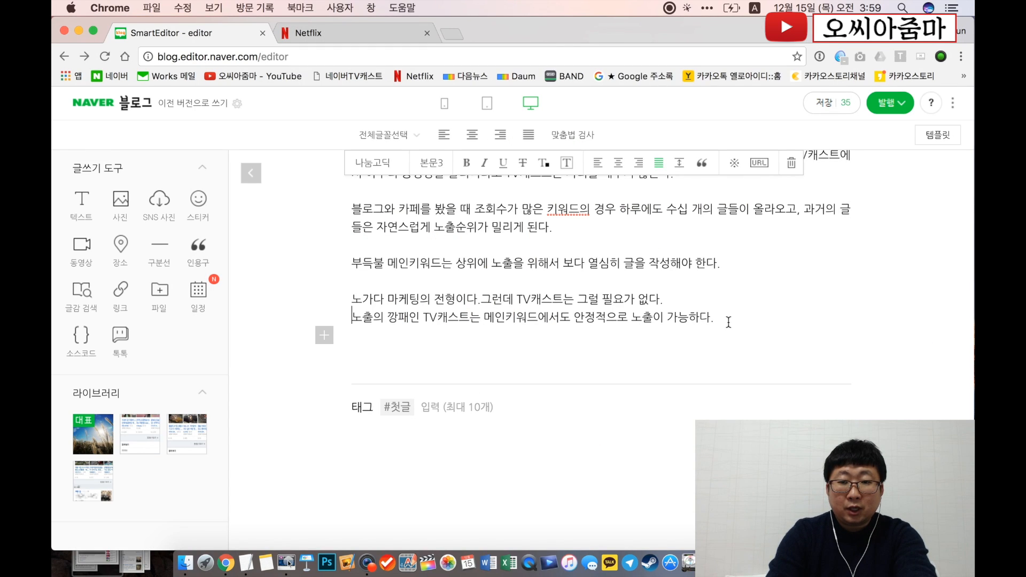
click(329, 336)
click(366, 356)
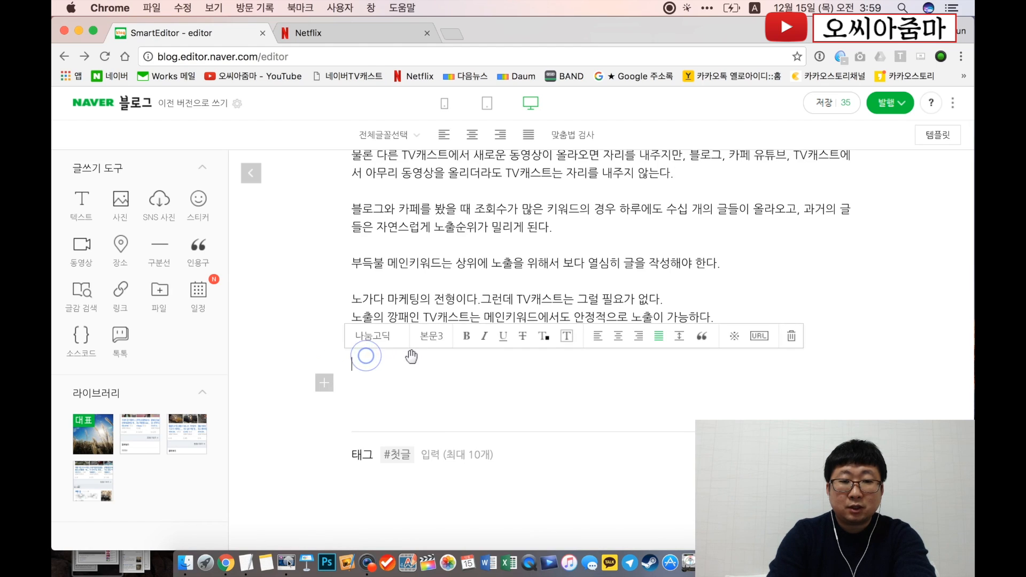
key(super+v)
- Make the "두 번째, TV캐스트 동영상 하단에 링크를 삽입할 수 있다." line bold and color it with the recently used pink
key(super+a)
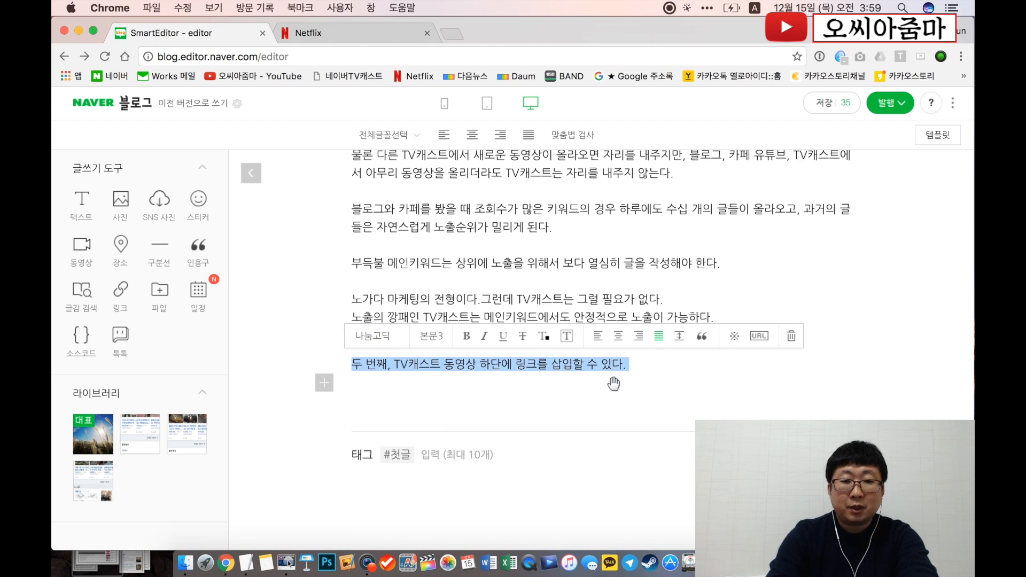
scroll(613, 384, up, 4)
scroll(528, 337, down, 3)
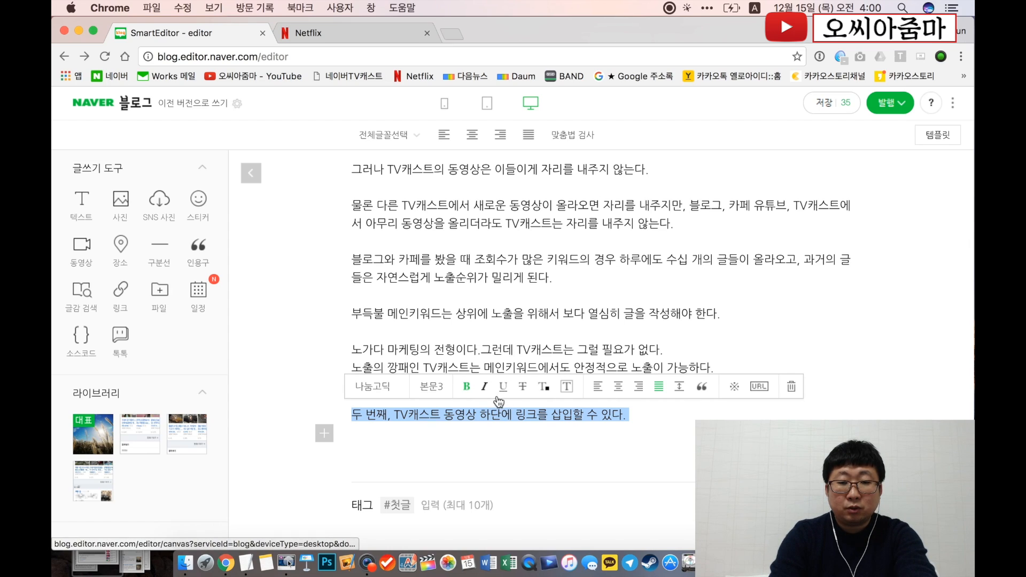
click(544, 387)
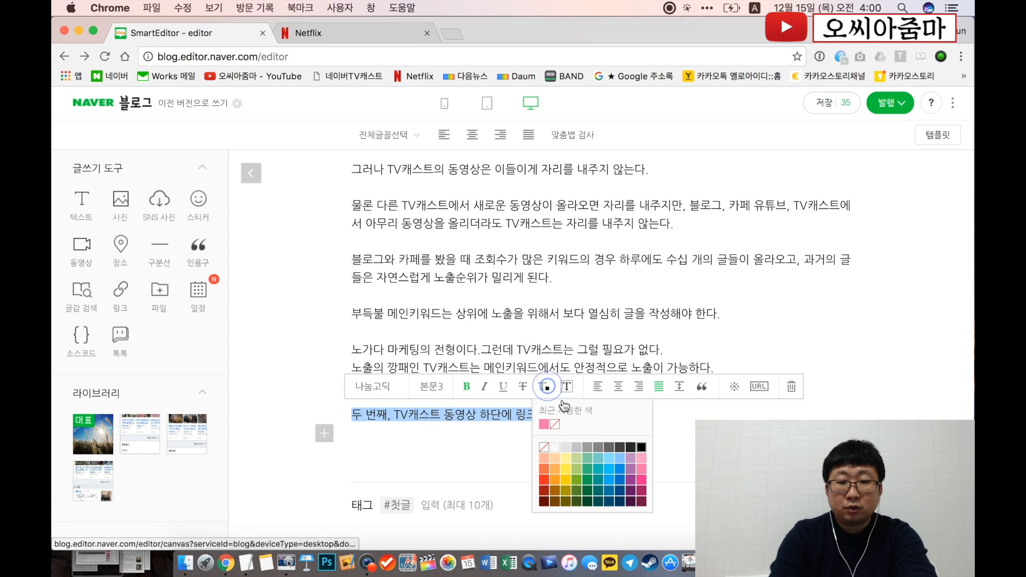
click(548, 425)
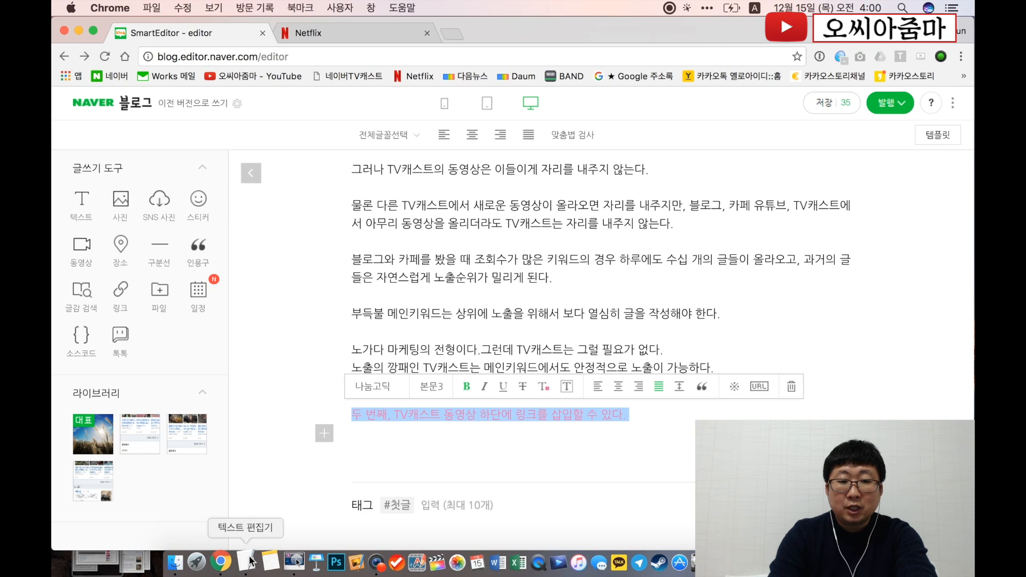
- Insert the TV캐스트 video page screenshot from the desktop folder below the second-point line
click(326, 435)
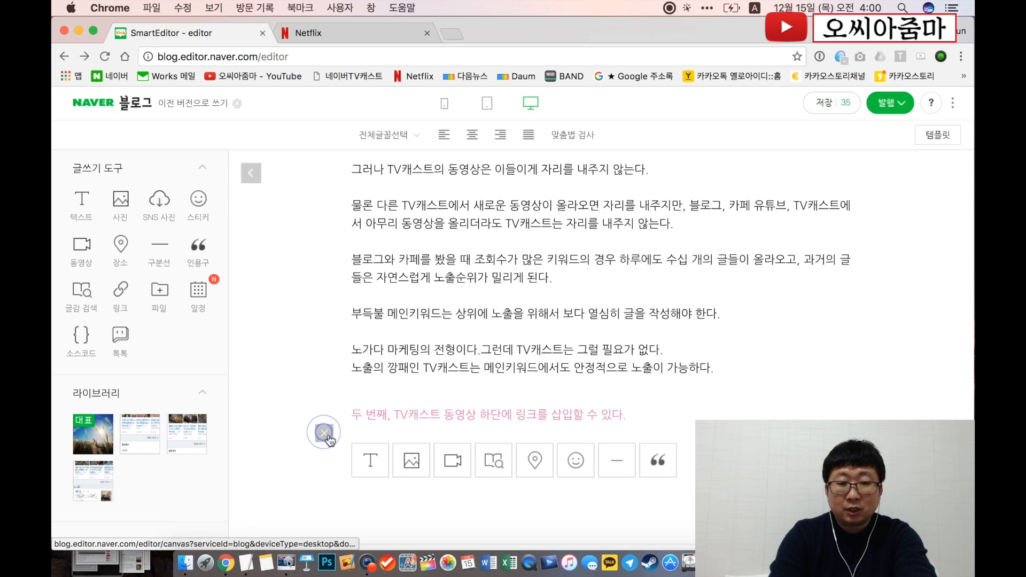
click(412, 464)
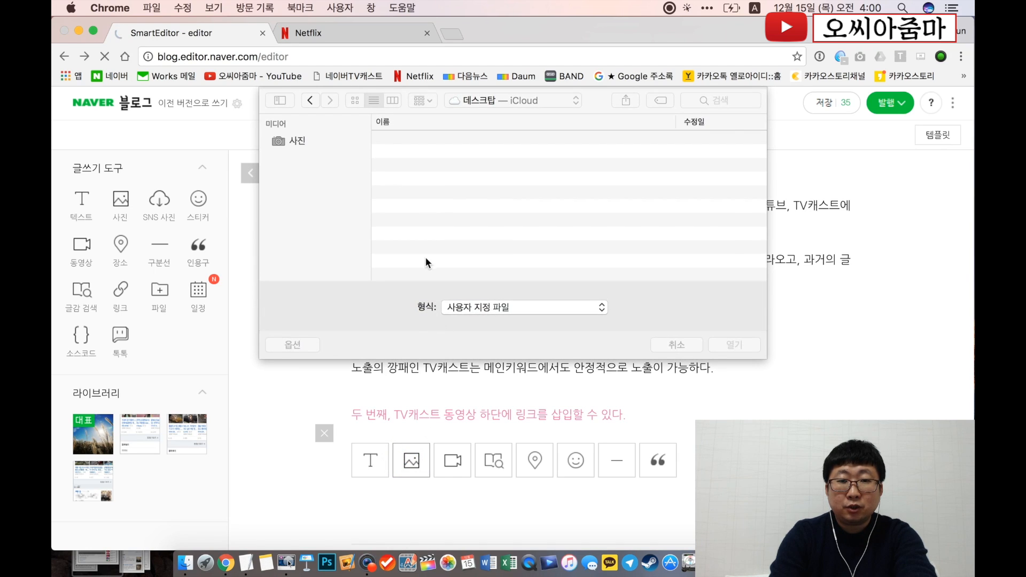
double_click(433, 139)
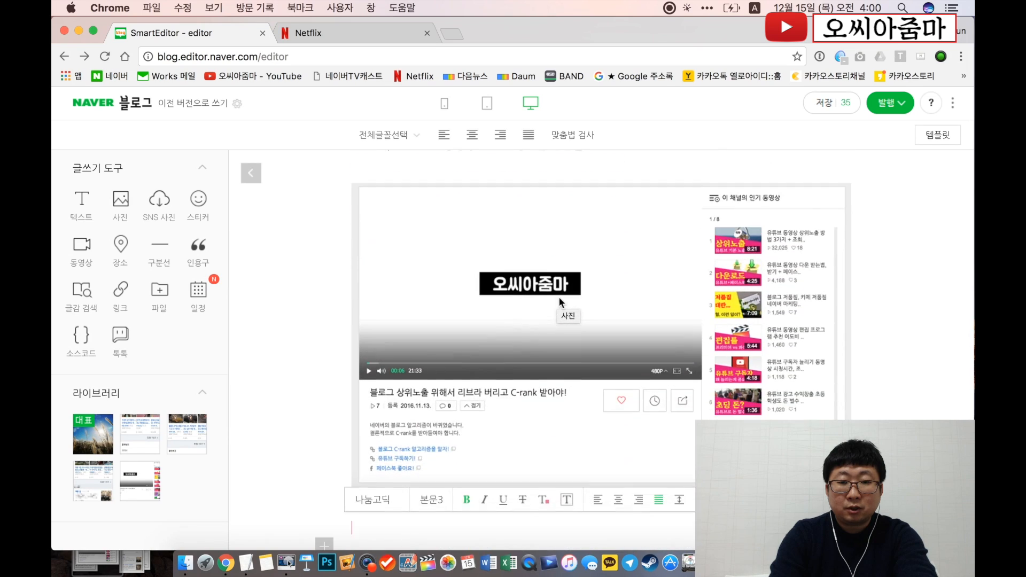
- Resize the inserted screenshot to a width of 600 in the photo editor, and center it in the post
scroll(558, 302, up, 1)
click(563, 299)
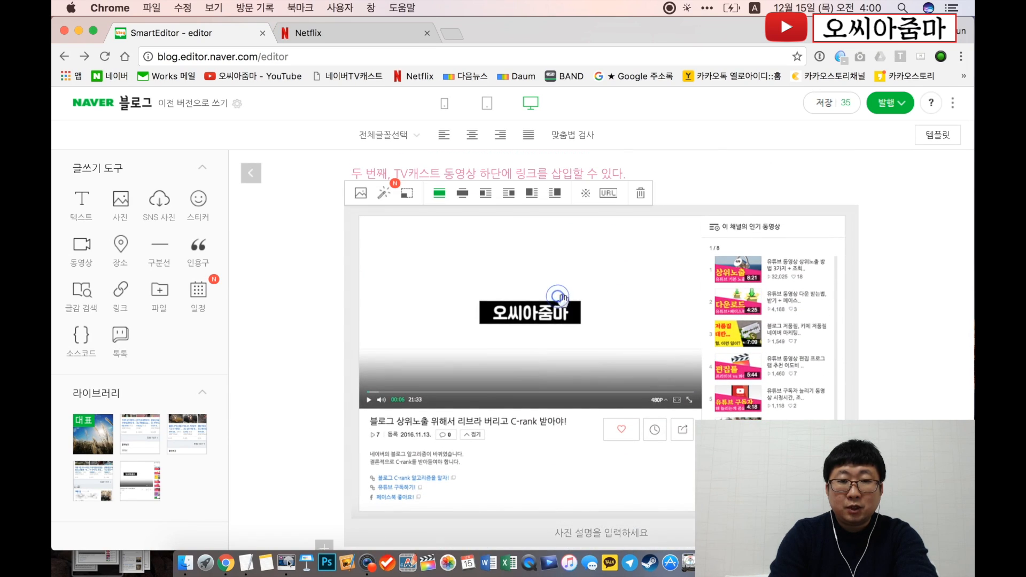
click(384, 193)
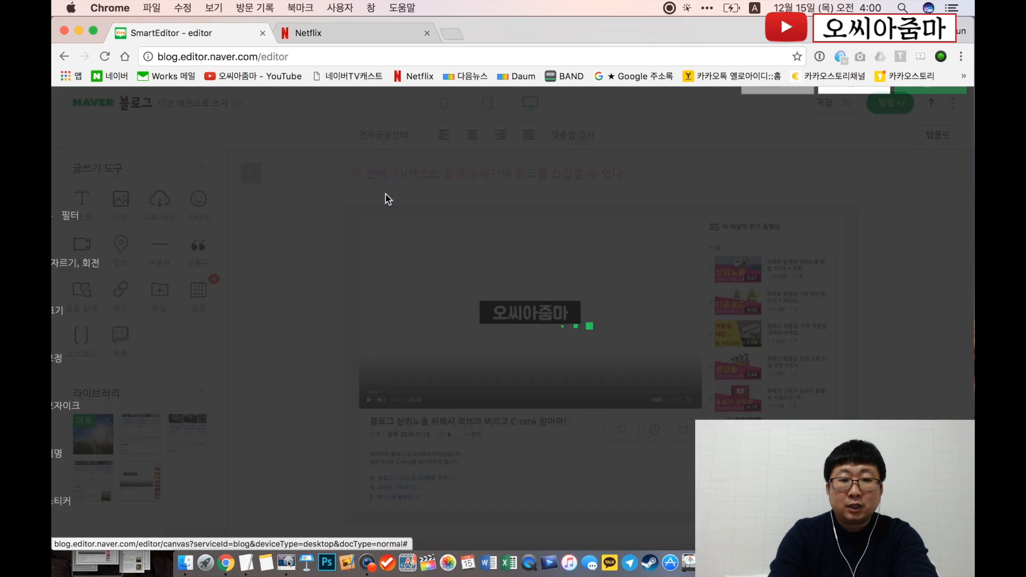
click(109, 312)
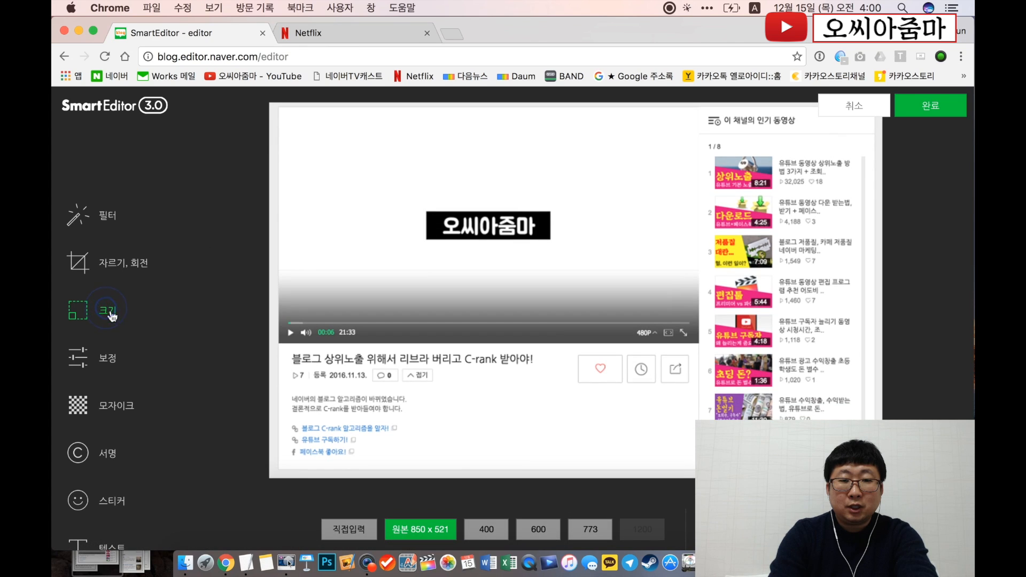
click(538, 529)
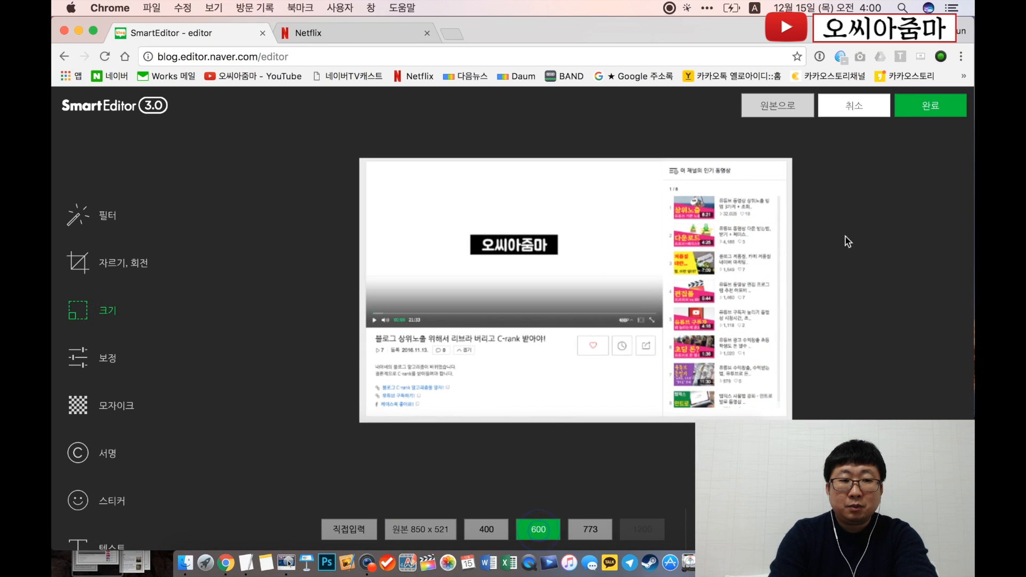
click(943, 118)
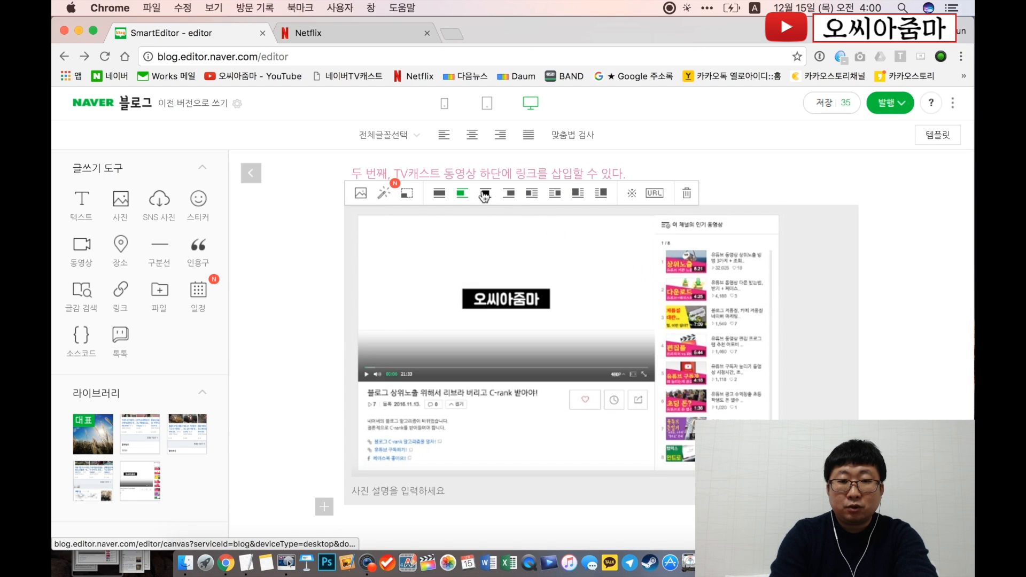
click(487, 197)
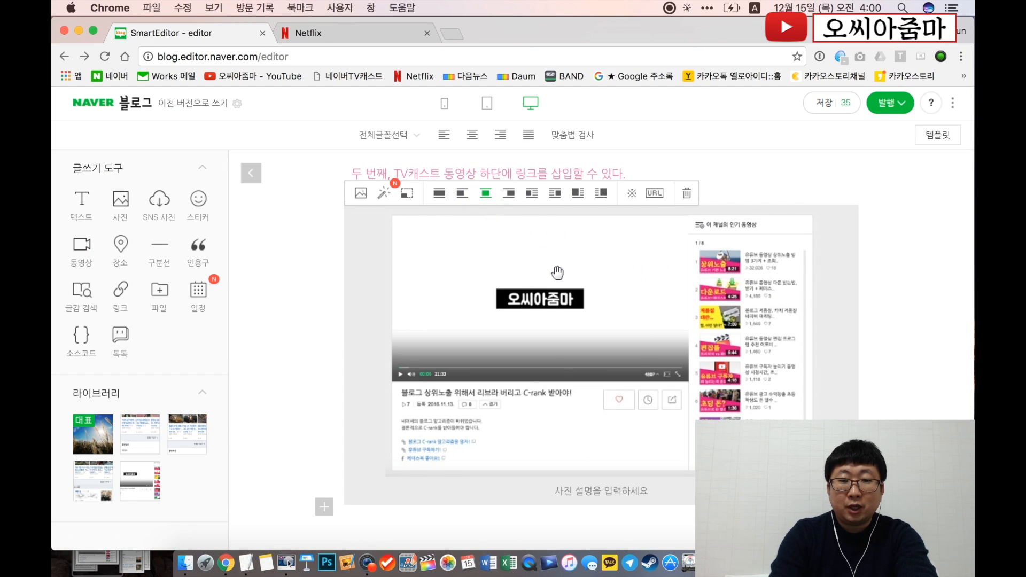
- Enter "TV캐스트 화면" as the screenshot's caption
click(592, 494)
text(TV)
key(ctrl+space)
text(크)
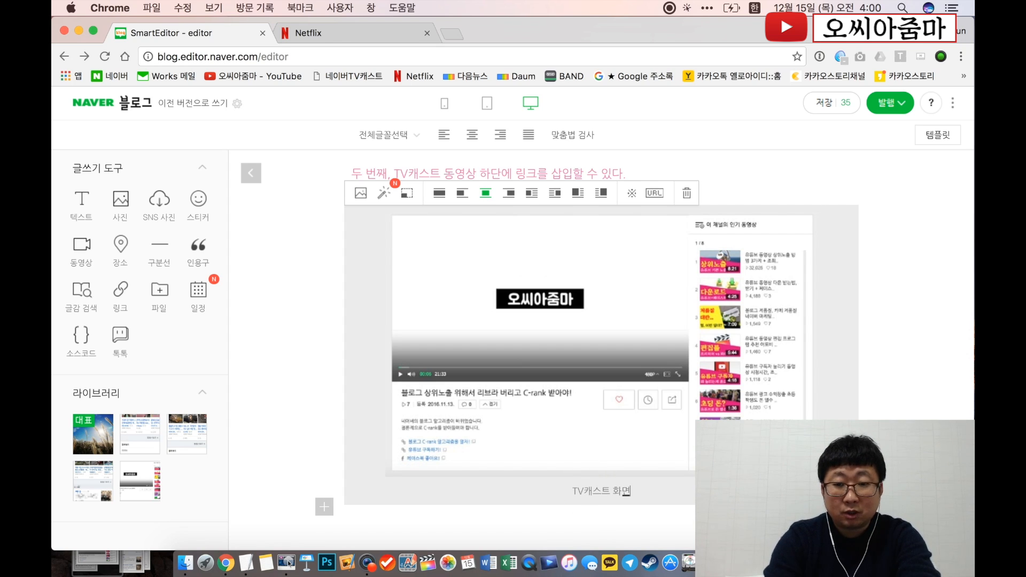
- Copy the paragraphs from "그래서 동영상과 관련된" to "구매가능성을 높이고 있다." from 작성중.txt and paste them below the "TV캐스트 화면" image in the post
scroll(652, 377, down, 1)
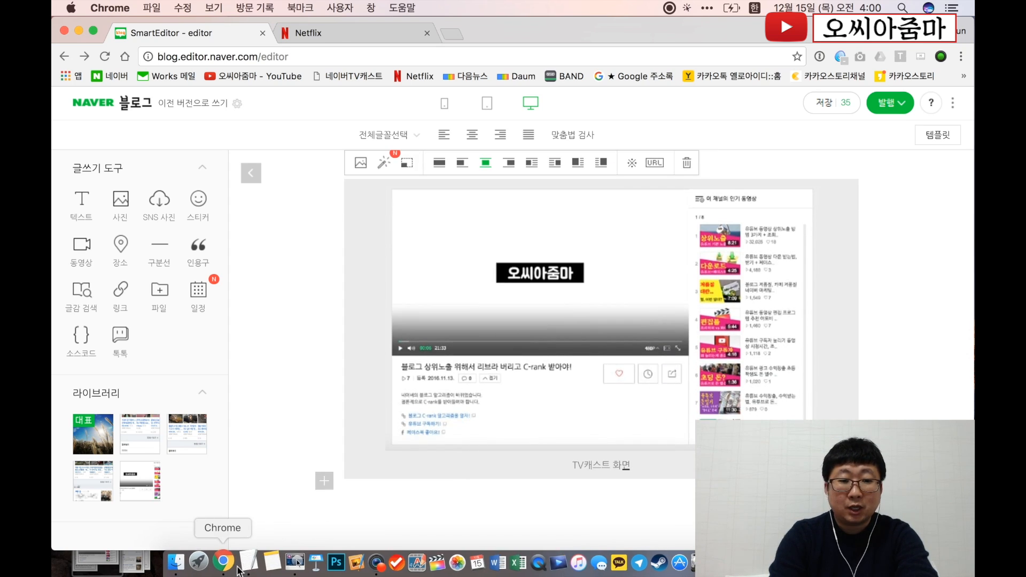
click(367, 500)
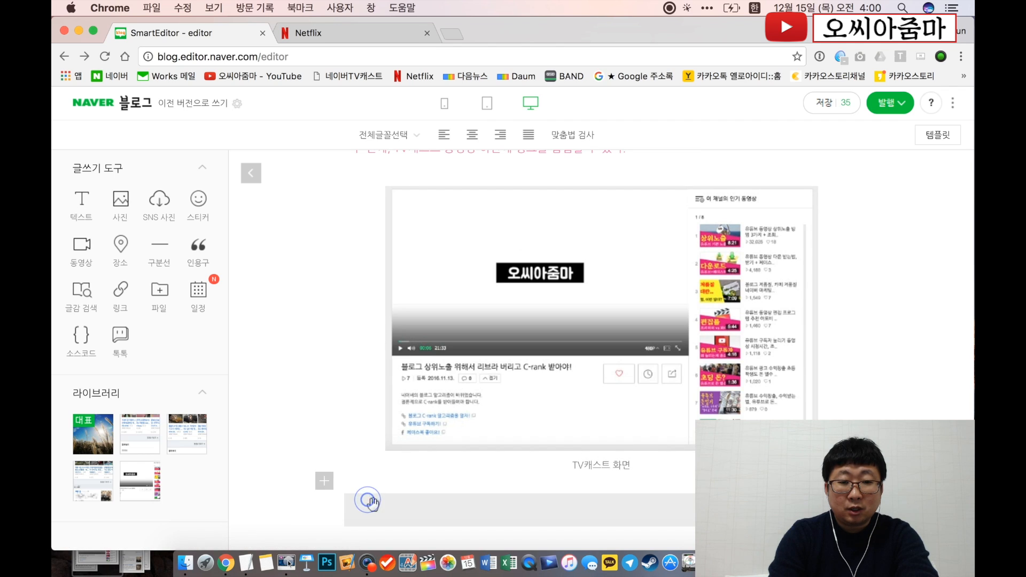
click(391, 510)
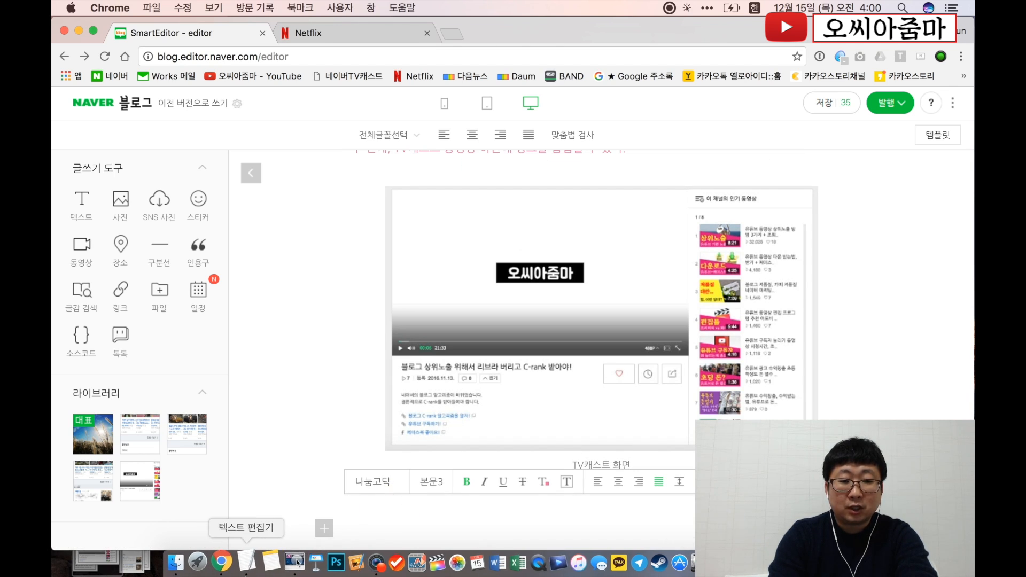
click(247, 563)
scroll(526, 256, down, 5)
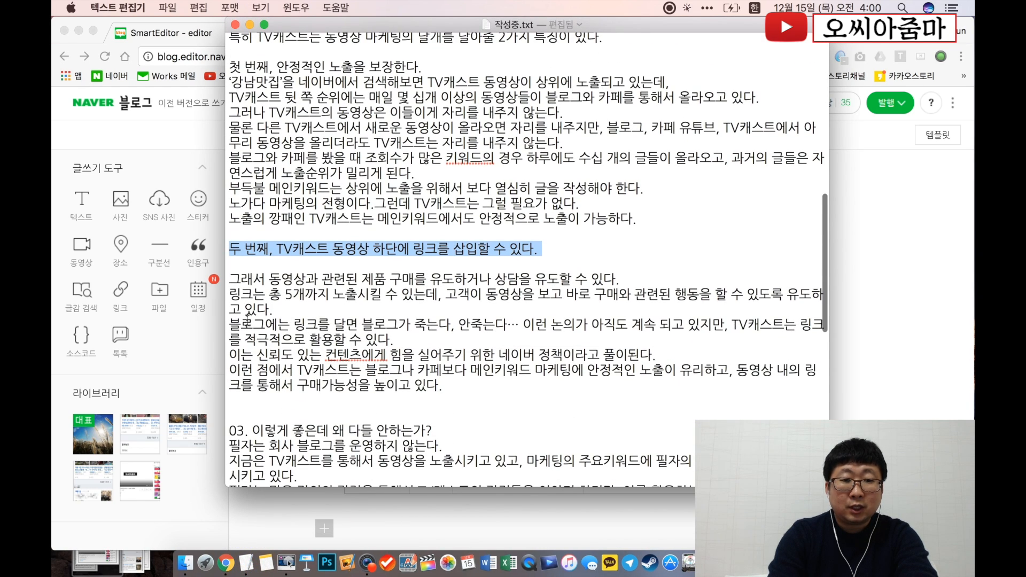
drag(229, 278, 858, 365)
key(super+c)
click(912, 373)
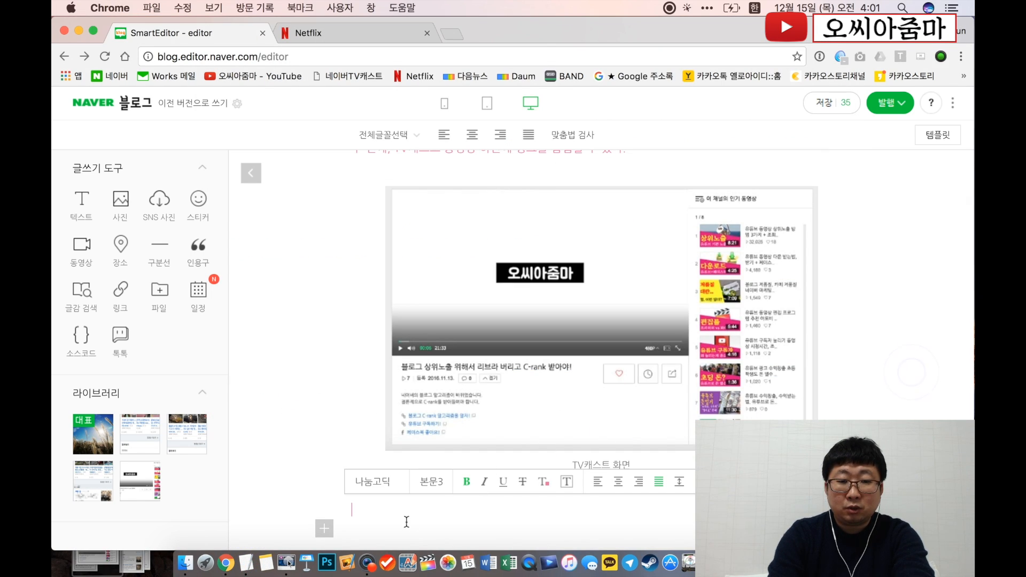
key(super+v)
scroll(509, 479, down, 4)
scroll(516, 428, up, 7)
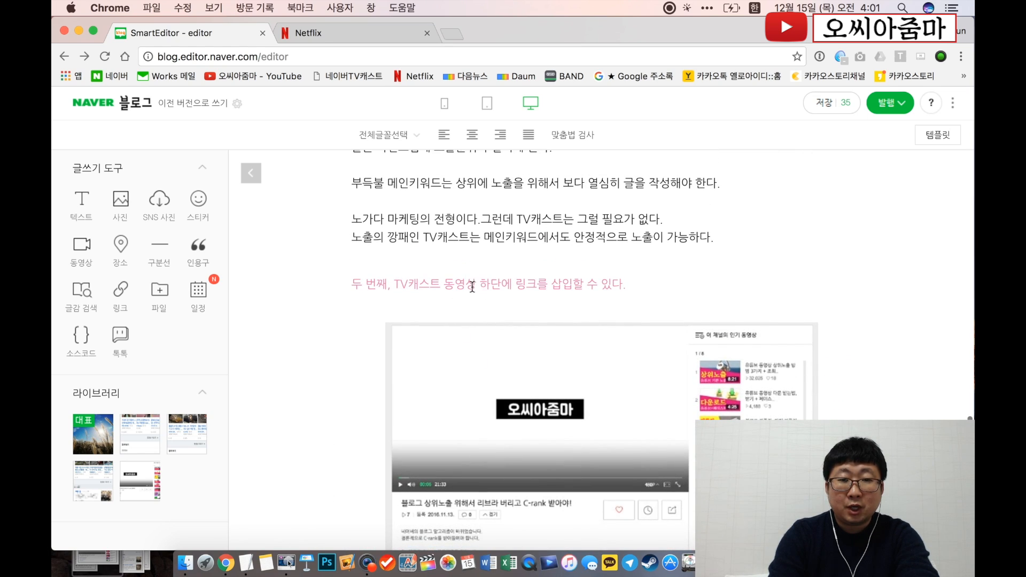
- Remove the bold from all the pasted text below the "TV캐스트 화면" image and color it dark gray
scroll(482, 287, down, 7)
key(super+a)
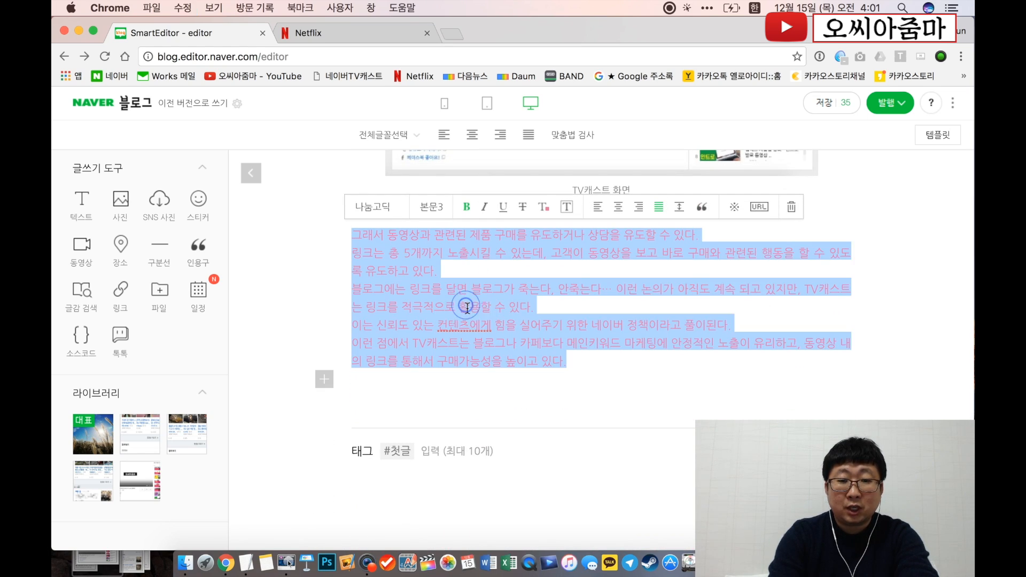
scroll(467, 299, up, 1)
click(550, 243)
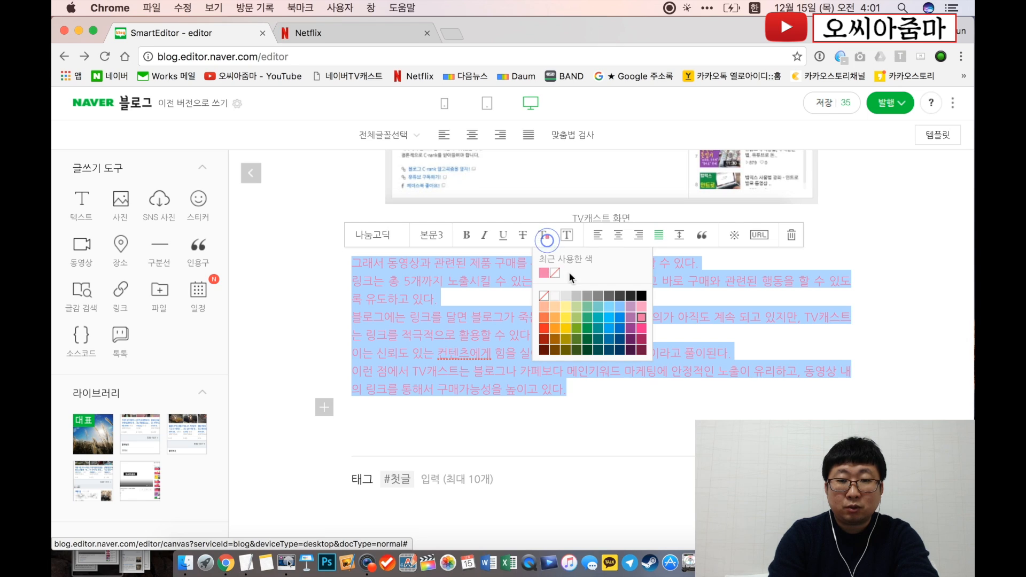
click(621, 296)
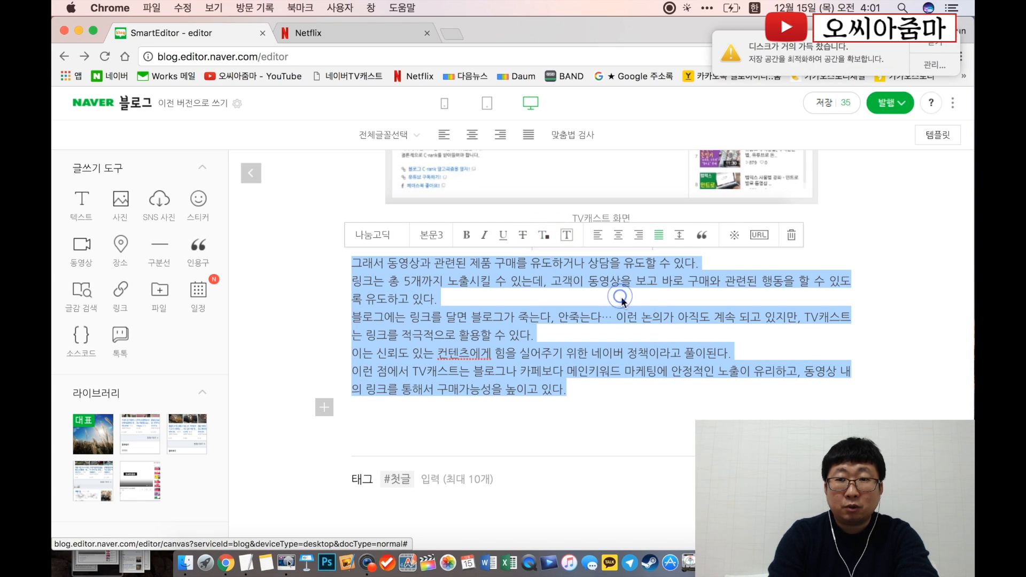
click(672, 336)
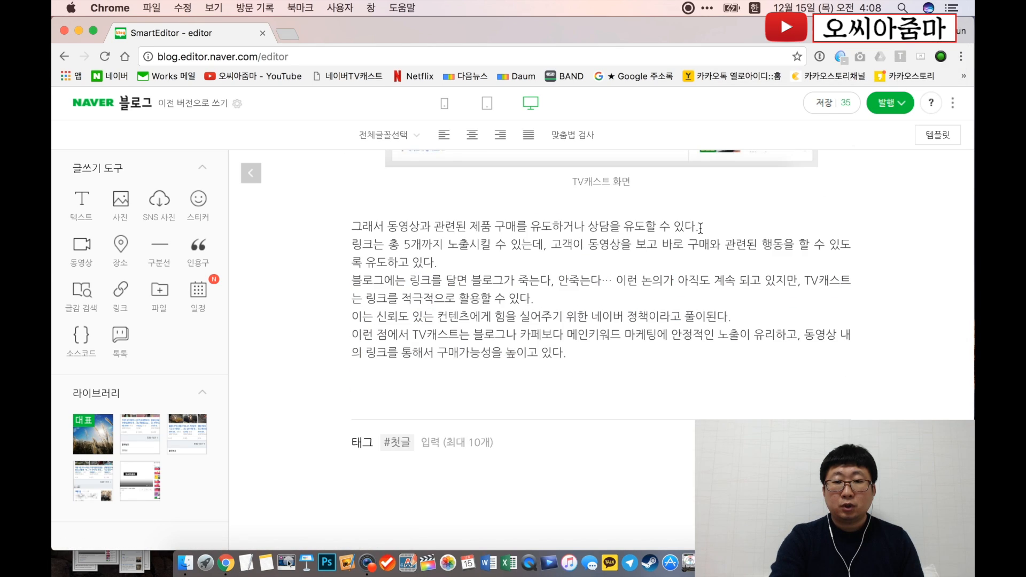
- Insert a blank line between each of the paragraphs from "그래서 동영상과 관련된" through "이런 점에서 TV캐스트는"
click(700, 227)
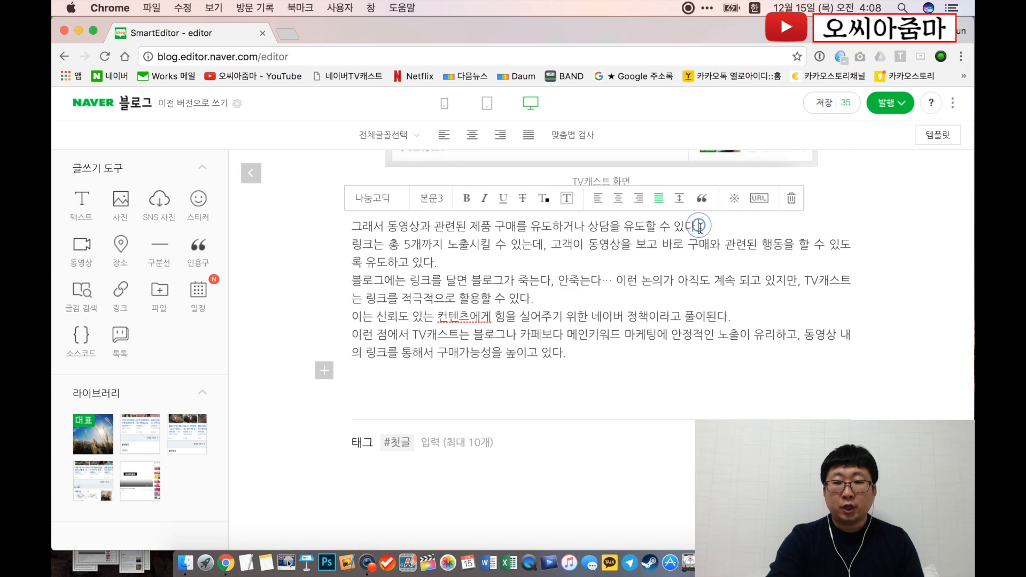
key(Return)
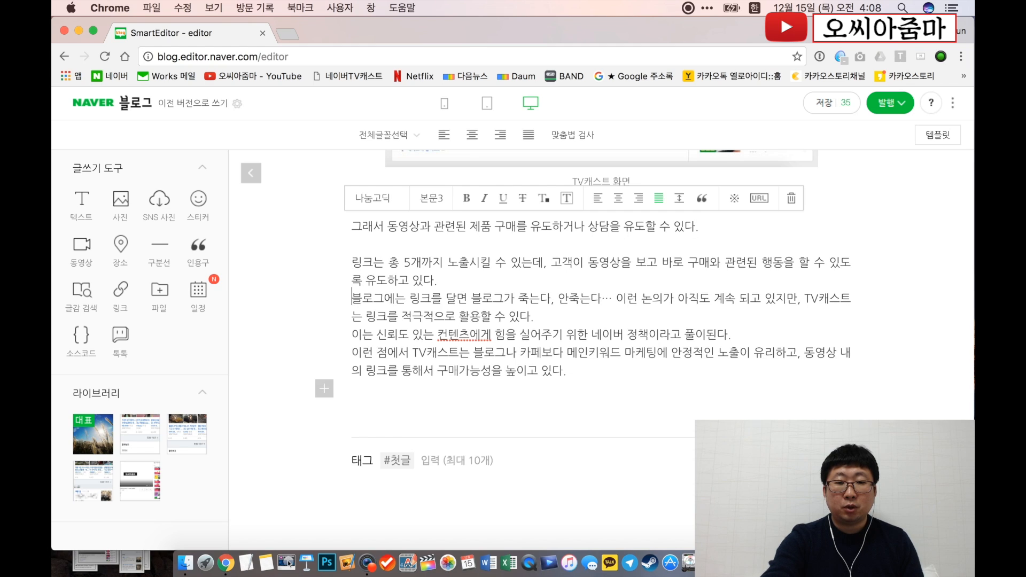
key(Return)
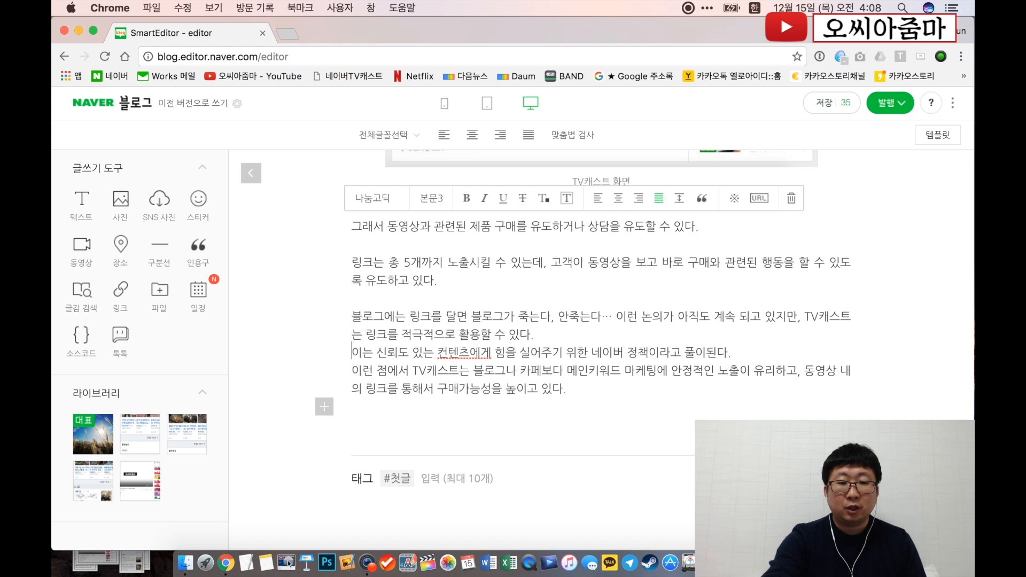
key(Return)
key(Return)
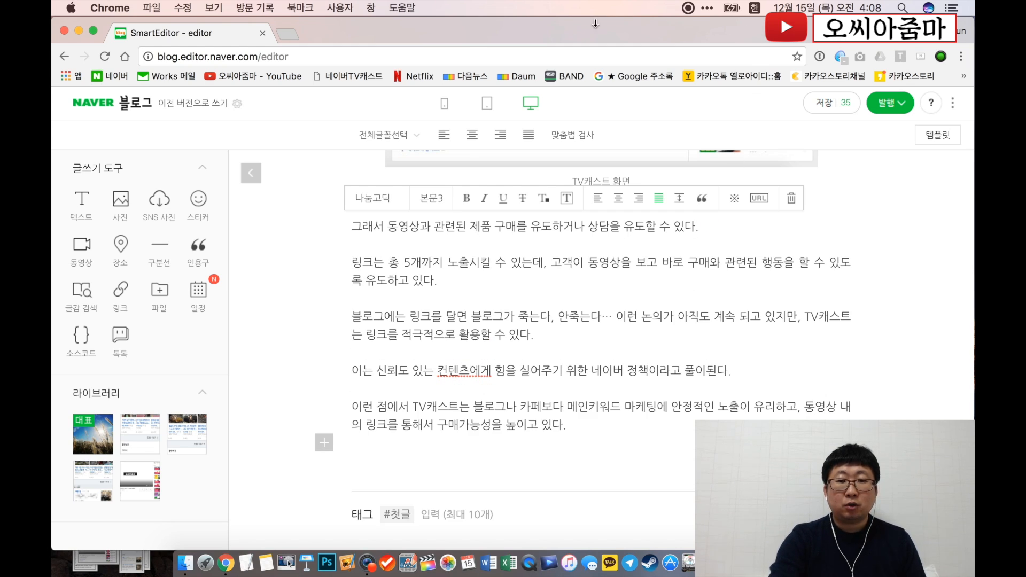
- Check the paragraph and image layout of the post in the mobile view, and return to the desktop view
click(443, 103)
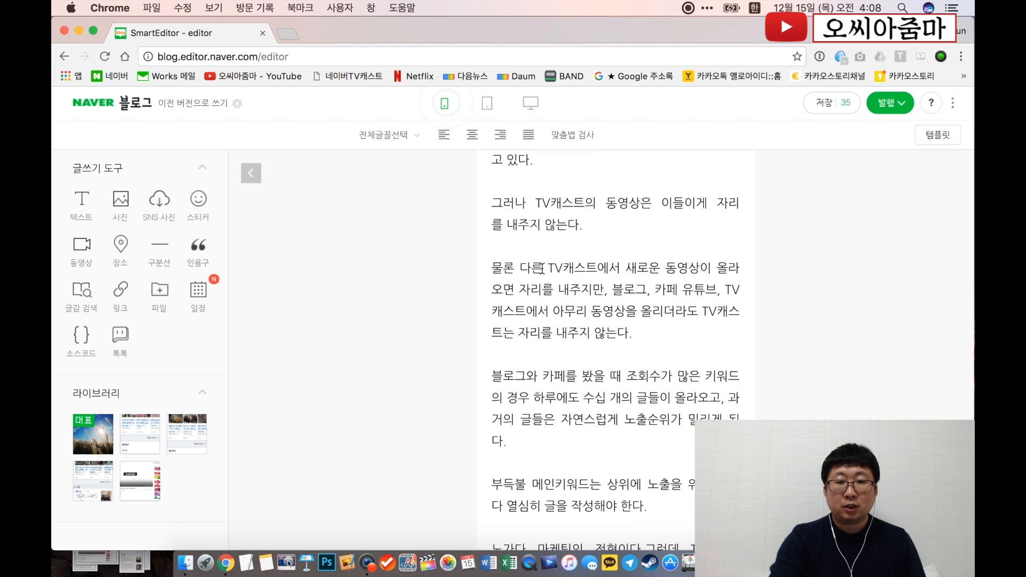
scroll(542, 269, up, 20)
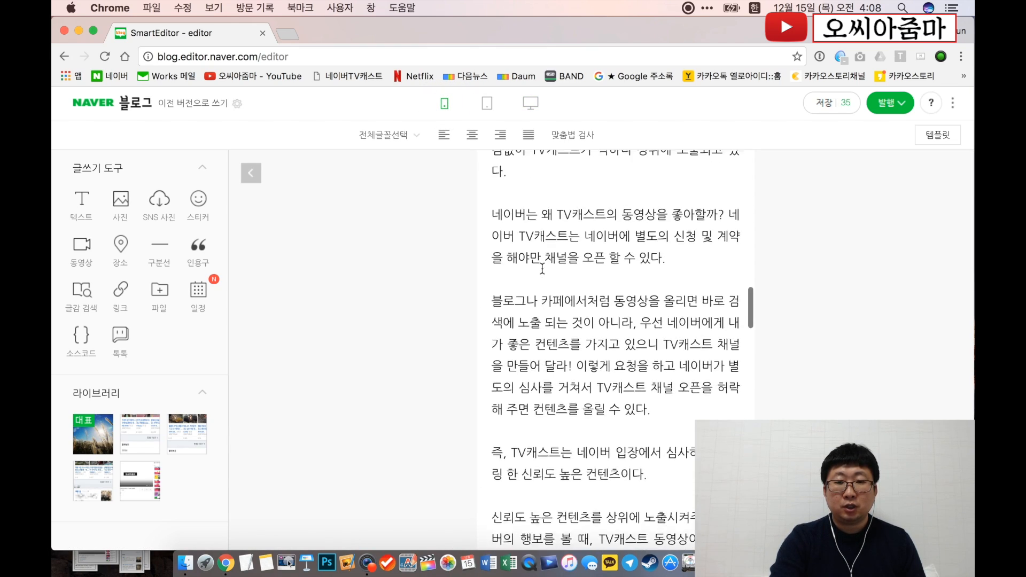
scroll(542, 269, down, 20)
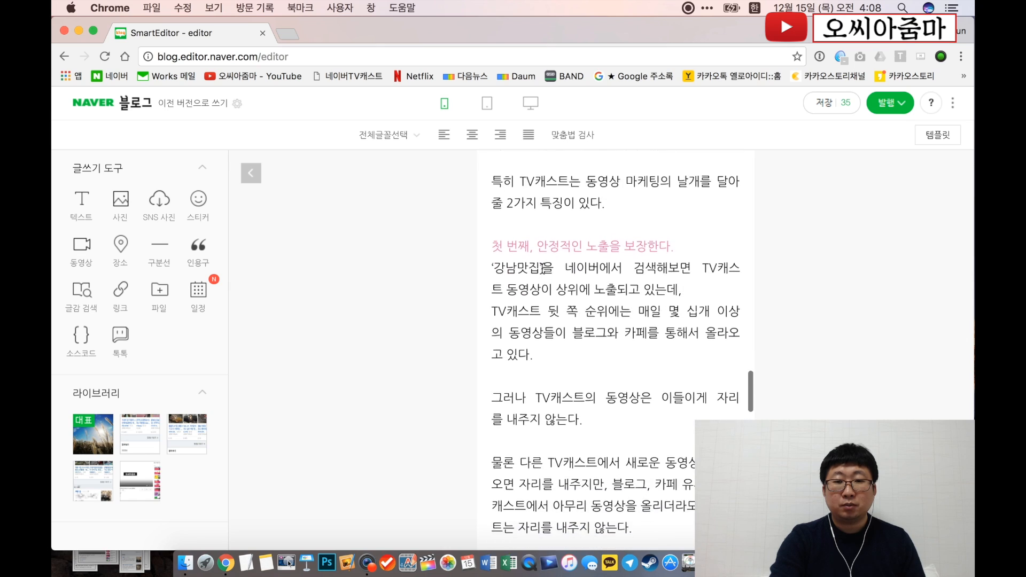
scroll(541, 268, down, 20)
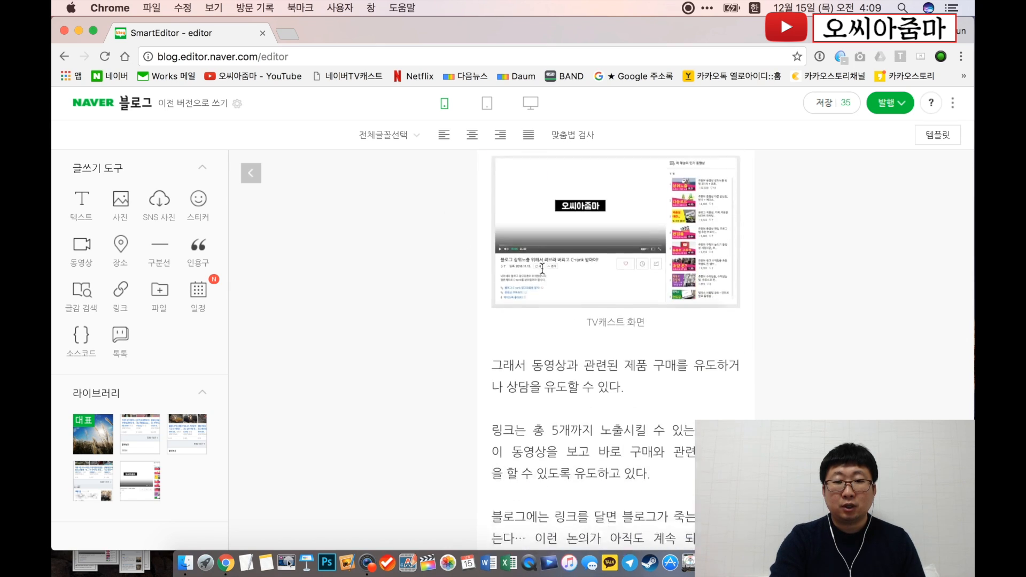
scroll(542, 269, down, 12)
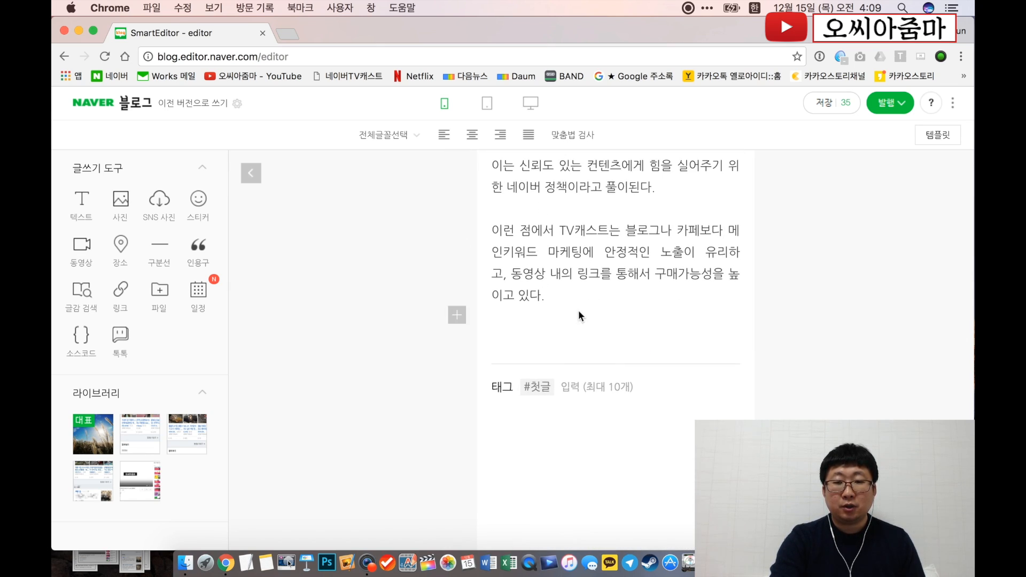
click(530, 102)
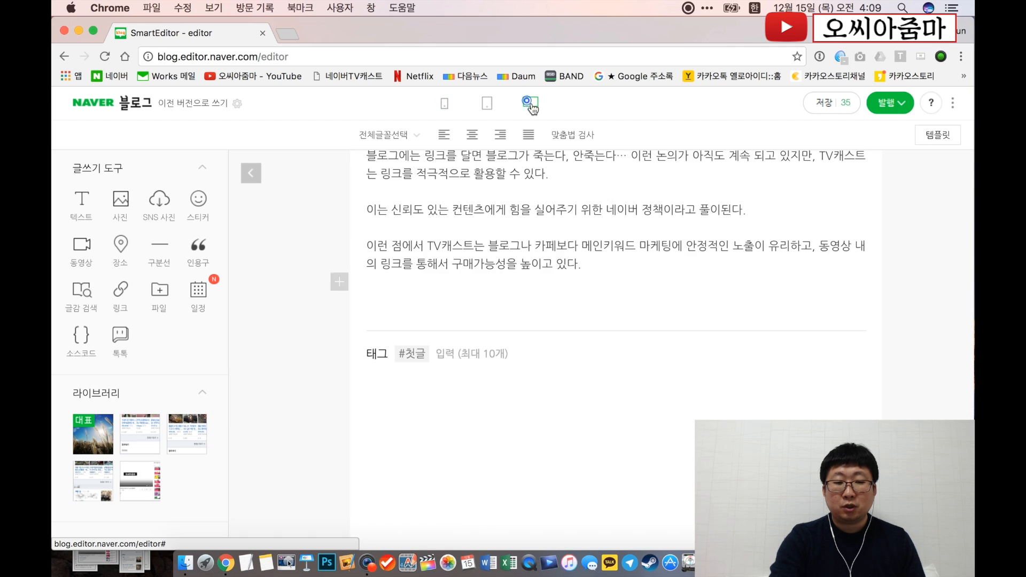
- Copy the heading "03. 이렇게 좋은데 왜 다들 안하는가?" from 작성중.txt into a new quotation block at the post's end, using the vertical-bar style
click(242, 561)
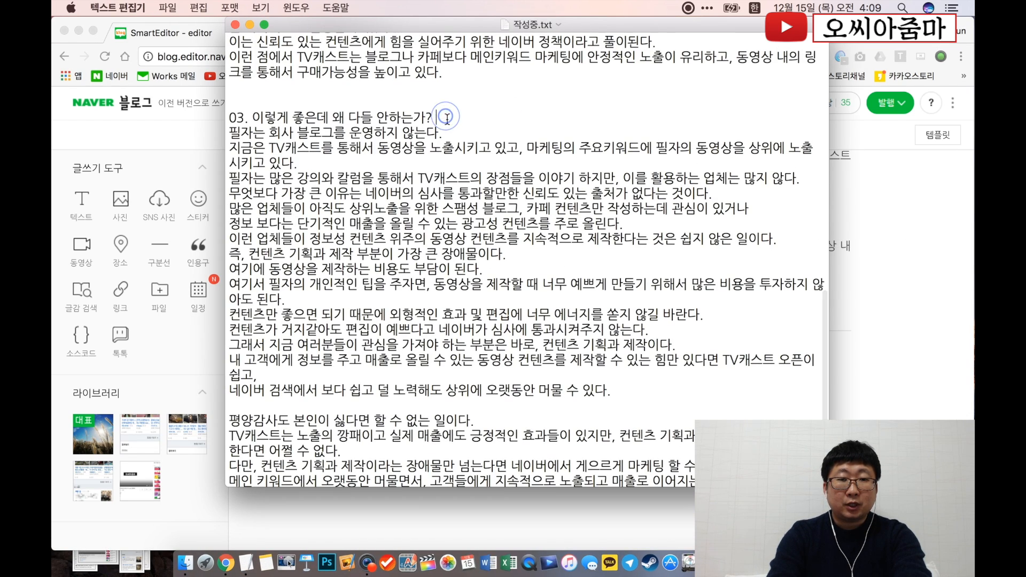
triple_click(447, 119)
key(super+c)
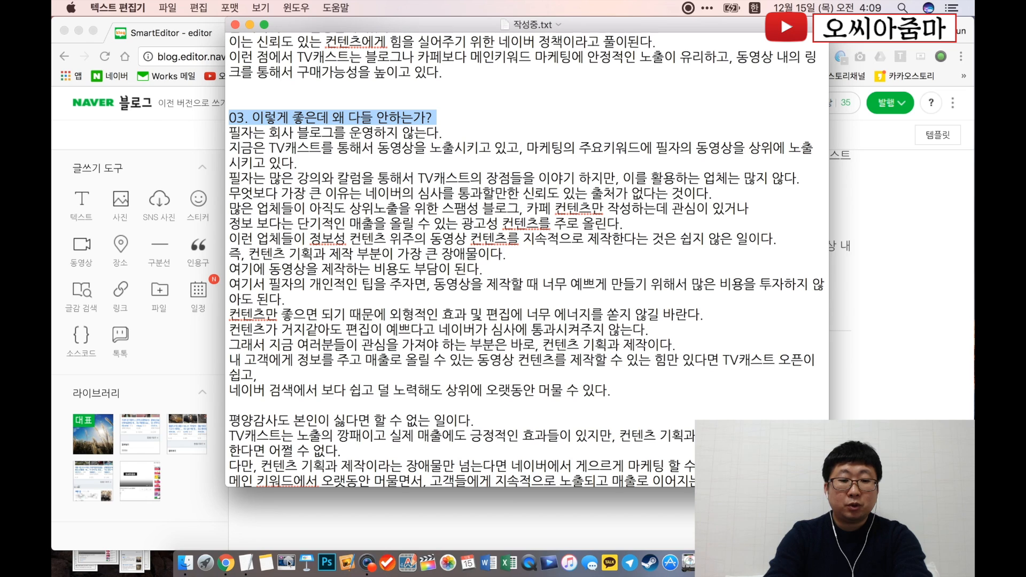
click(915, 255)
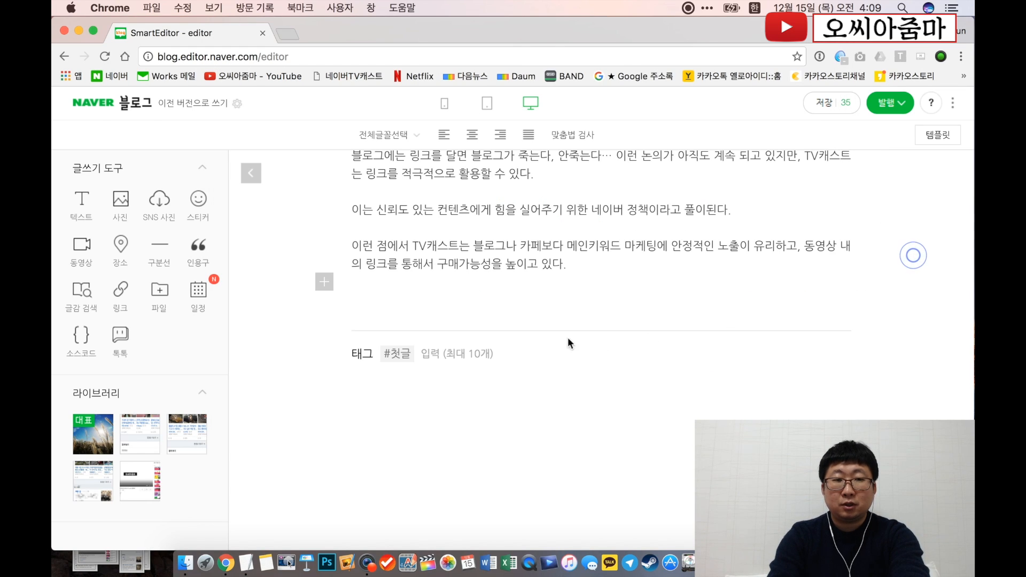
click(326, 283)
click(664, 320)
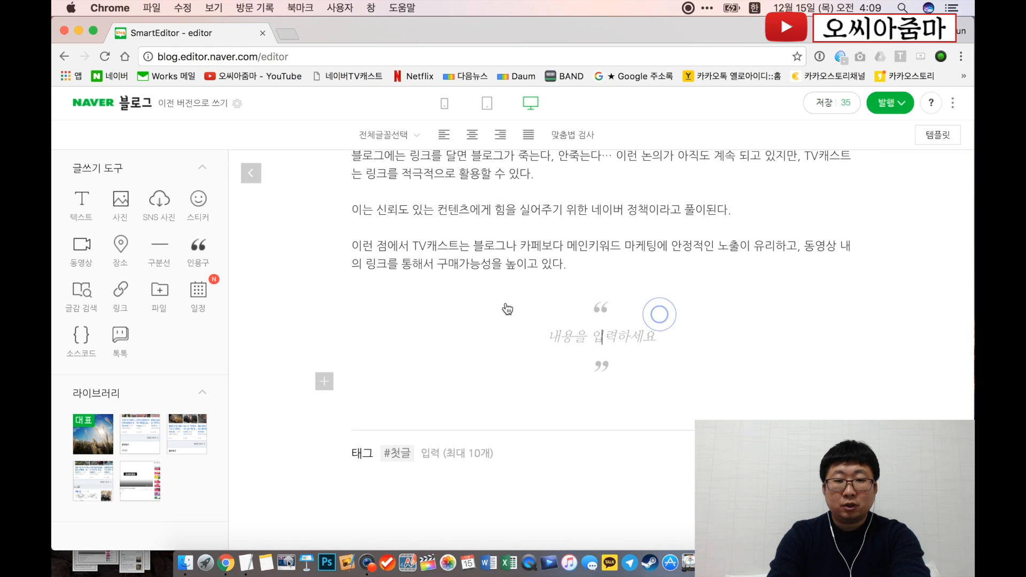
key(super+v)
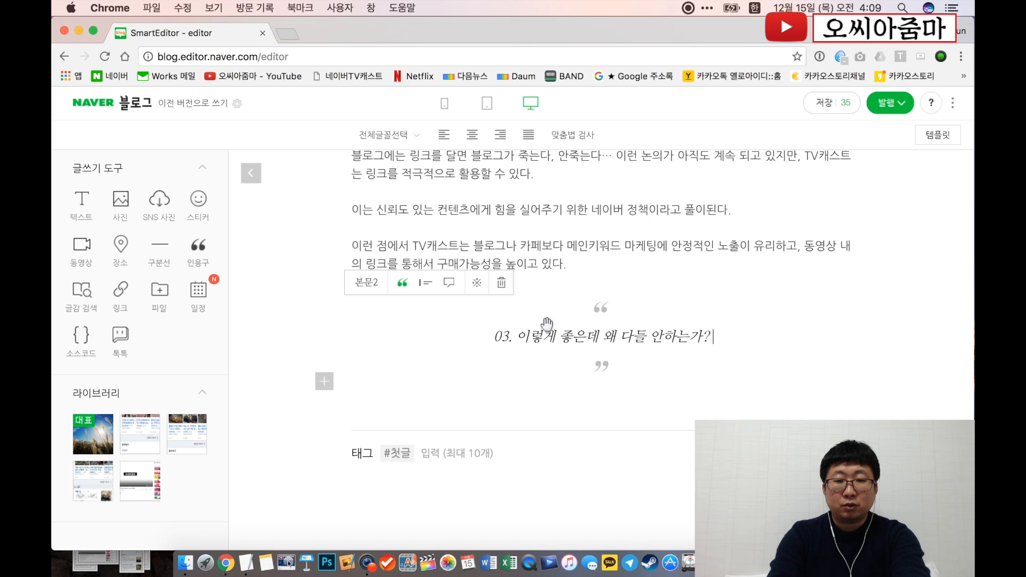
click(425, 285)
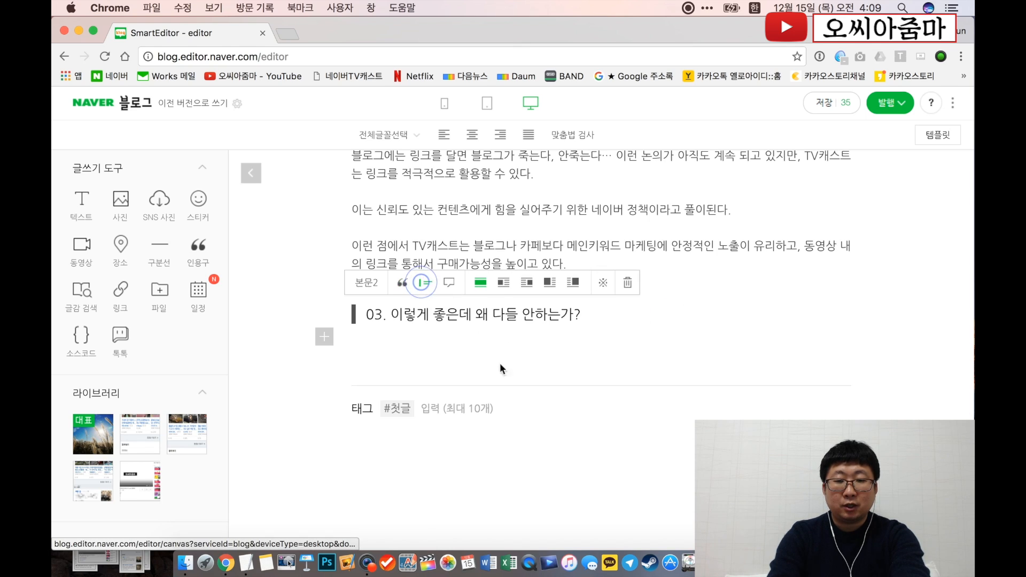
- Add a text block below the 03 heading and paste the section from "필자는 회사 블로그를" to "체크할 것인가?" copied from 작성중.txt
click(373, 345)
click(325, 336)
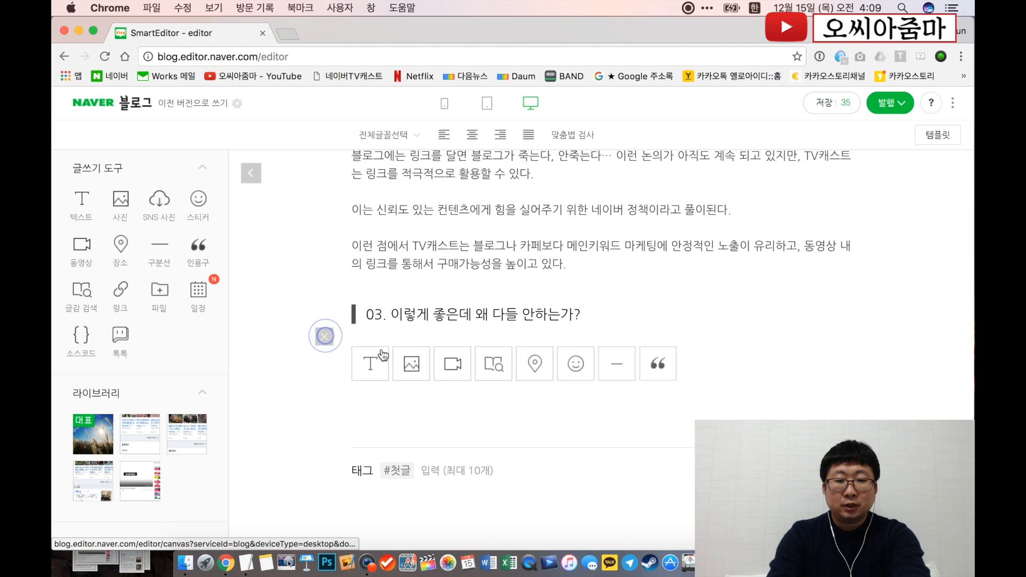
click(382, 355)
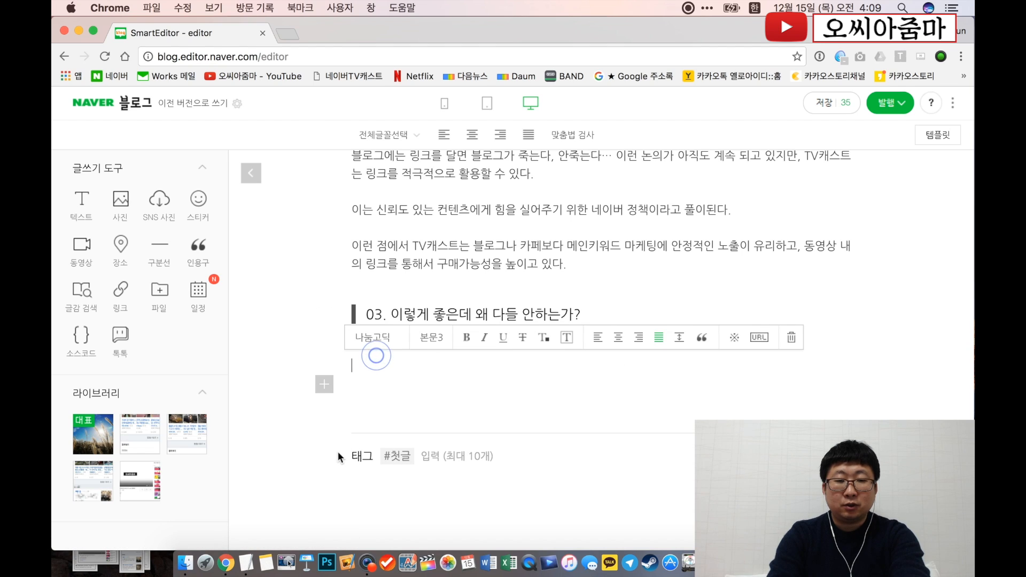
click(251, 563)
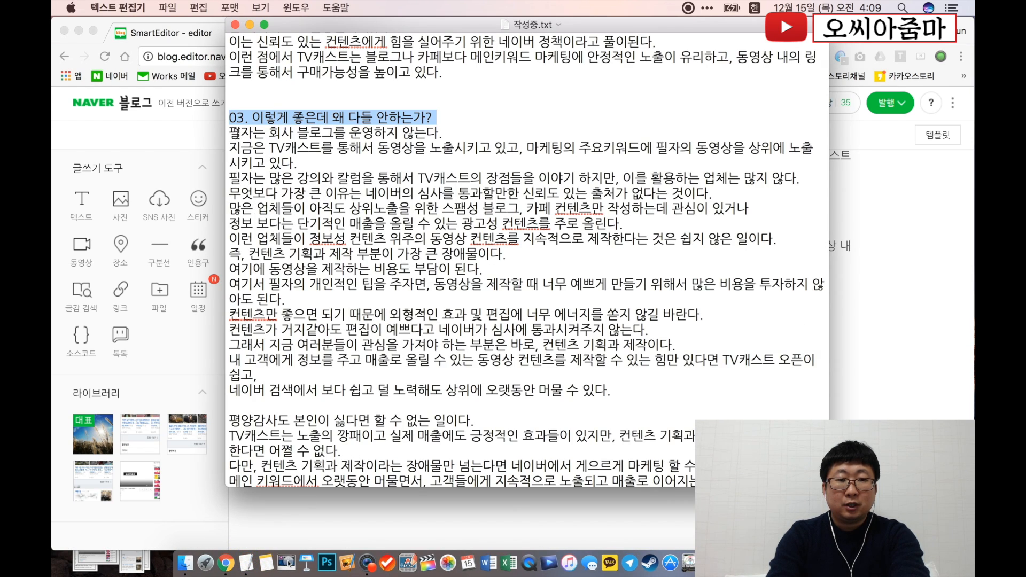
drag(231, 133, 445, 359)
scroll(597, 377, down, 5)
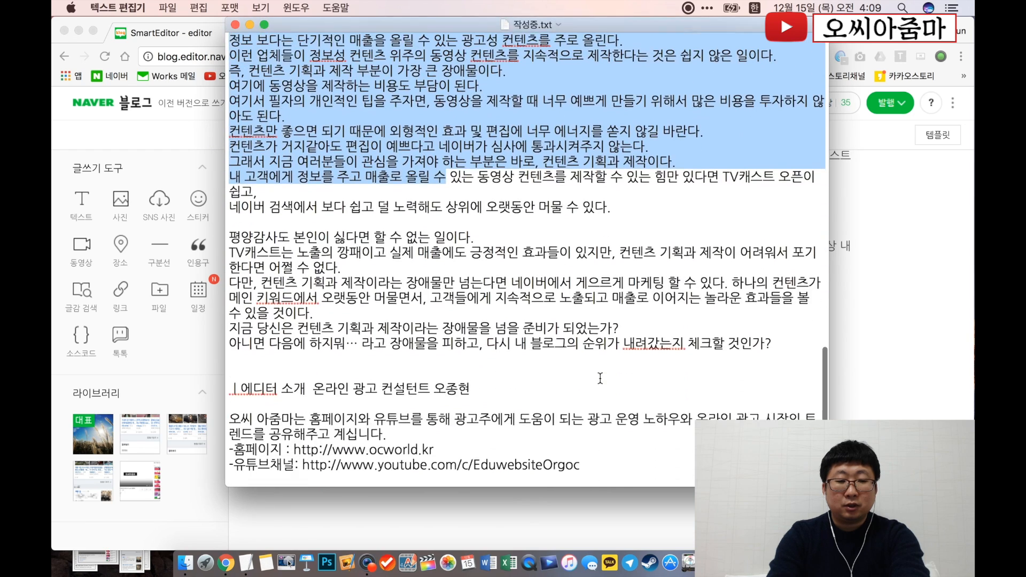
shift+click(774, 353)
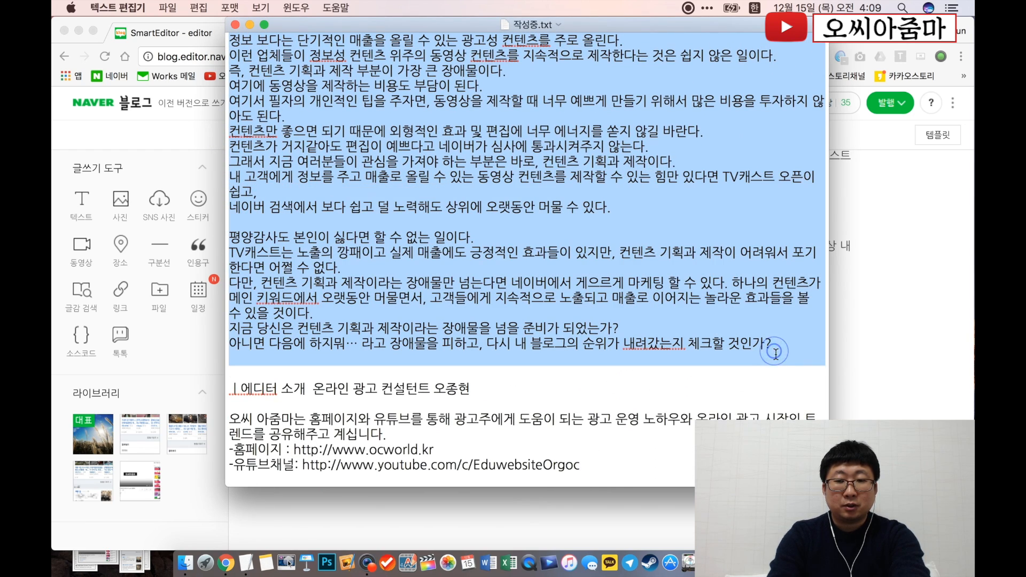
click(886, 351)
key(super+v)
- Insert blank lines after the first two paragraphs under the 03 heading
scroll(535, 396, up, 10)
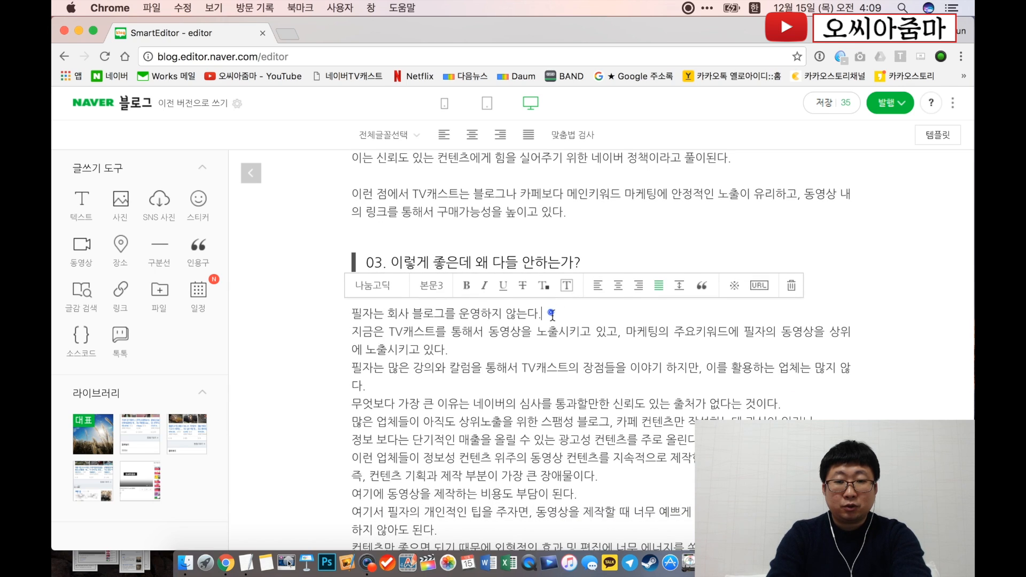
key(Return)
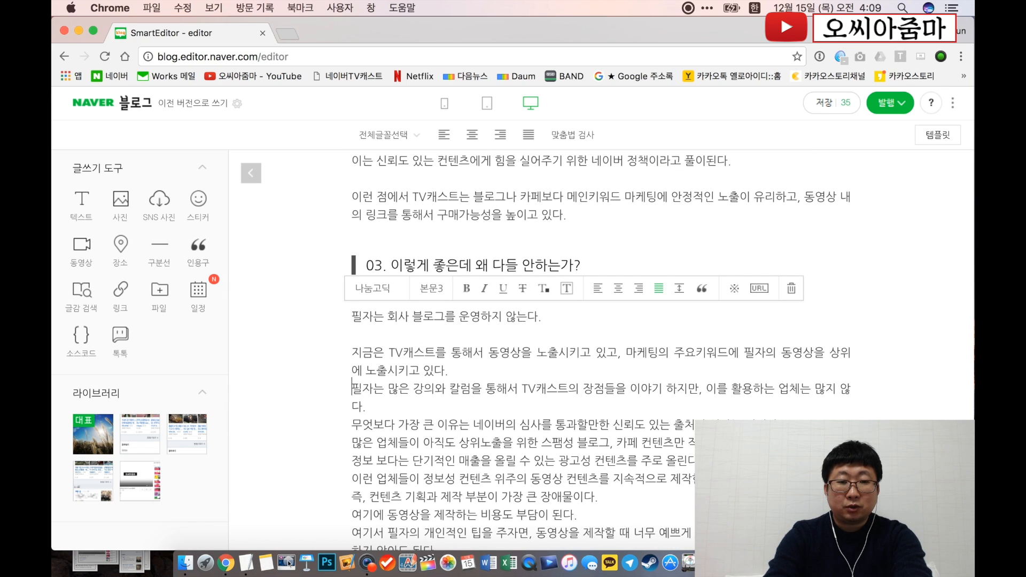
scroll(534, 347, down, 5)
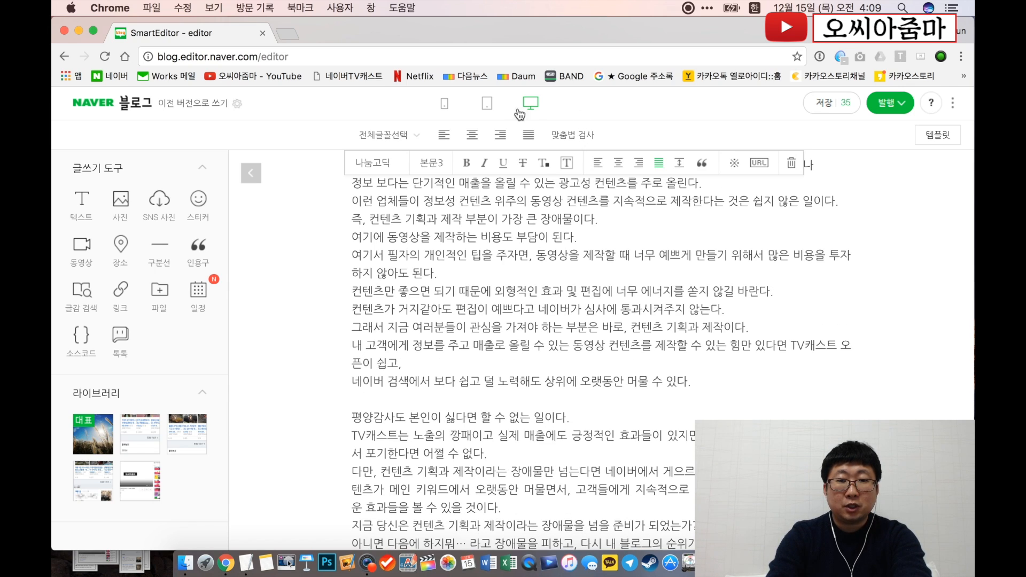
- Switch to the mobile view and check the paragraph spacing under the 03 heading
click(444, 104)
scroll(601, 398, down, 10)
scroll(601, 399, down, 3)
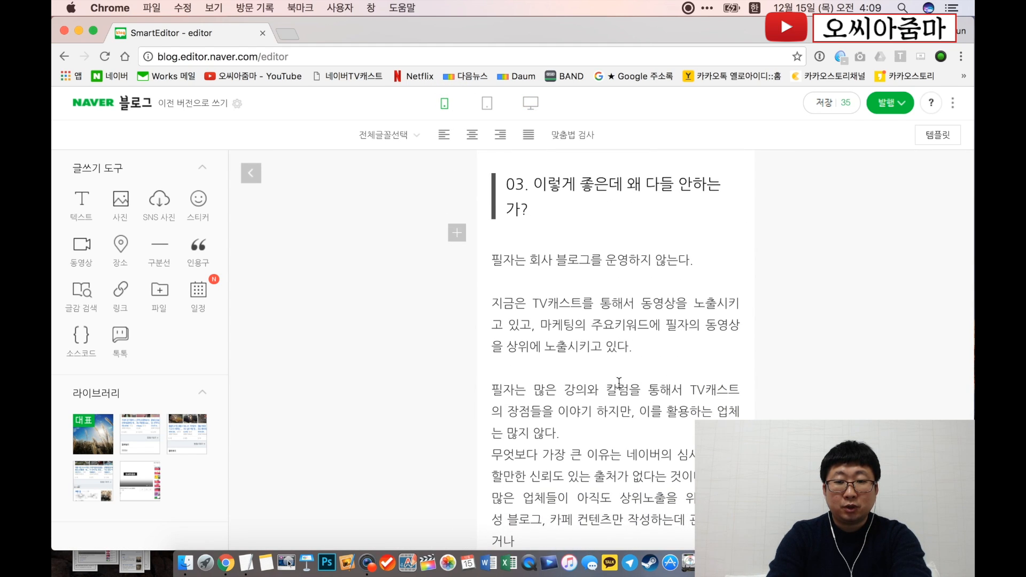
- Insert blank lines between the closing paragraphs under the 03 heading, from "평양감사도" to "아니면 다음에 하지뭐…", and return to the desktop view
click(577, 339)
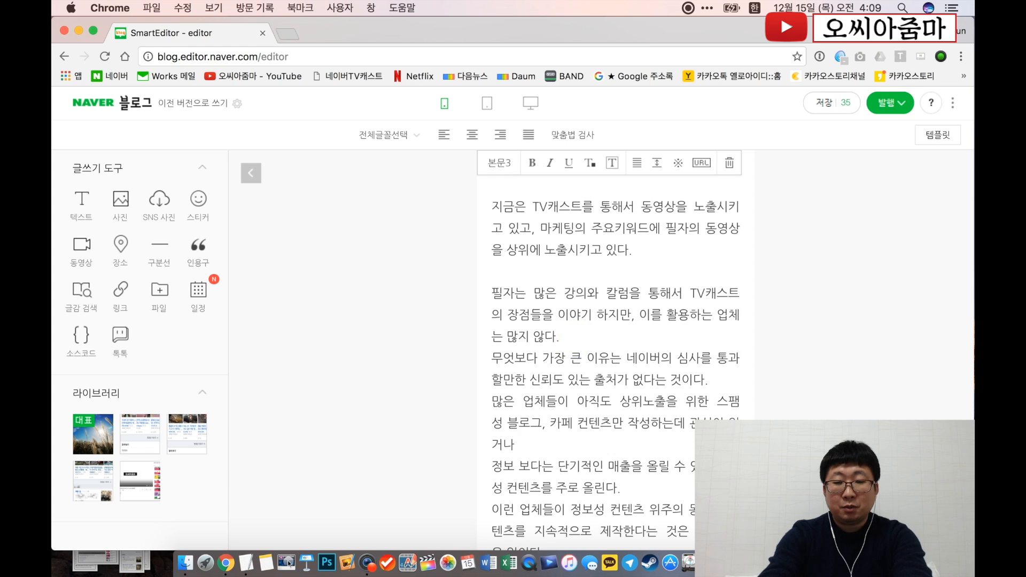
scroll(640, 365, down, 10)
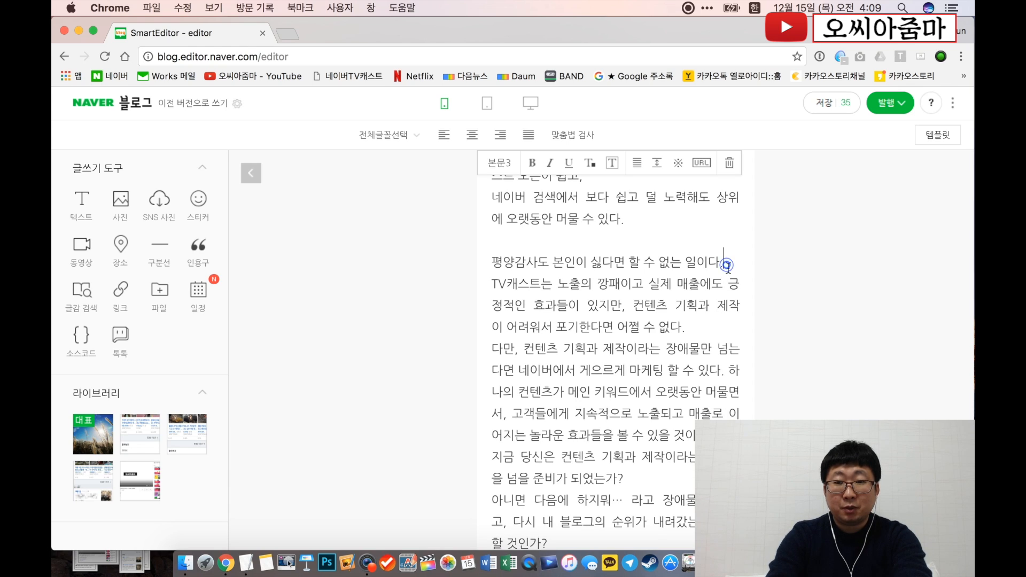
key(Return)
scroll(729, 246, down, 2)
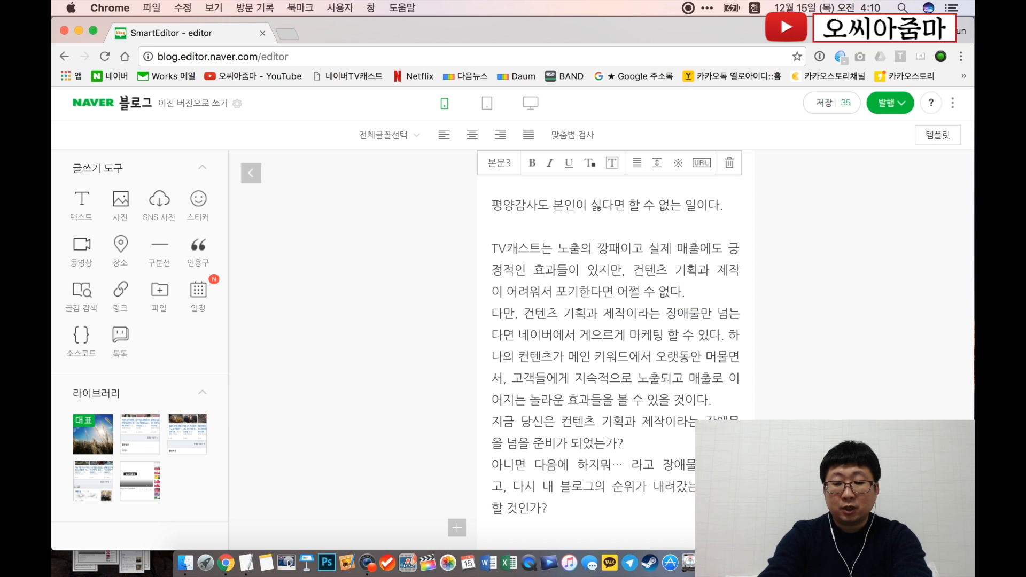
scroll(691, 298, down, 5)
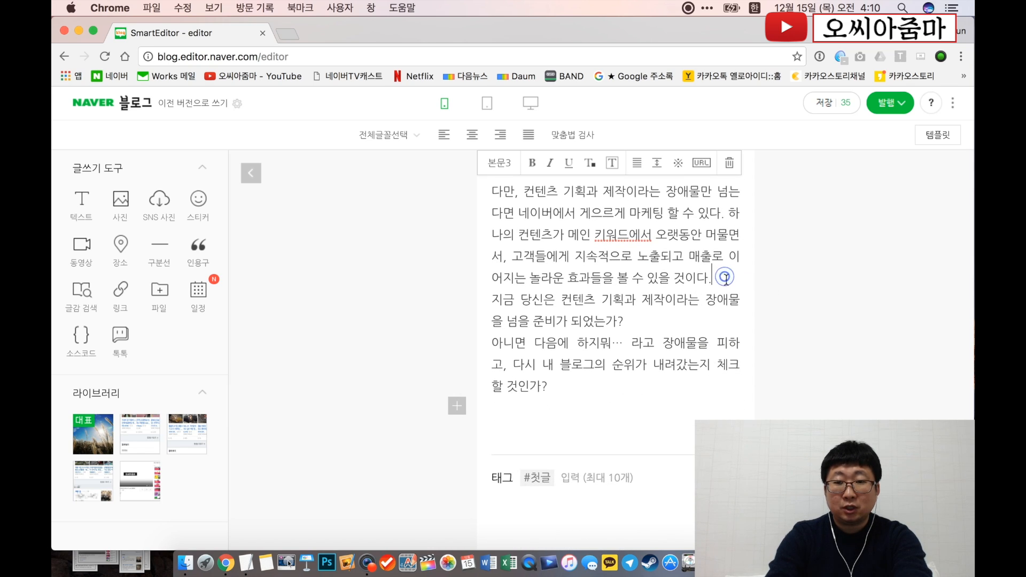
key(Return)
key(Return)
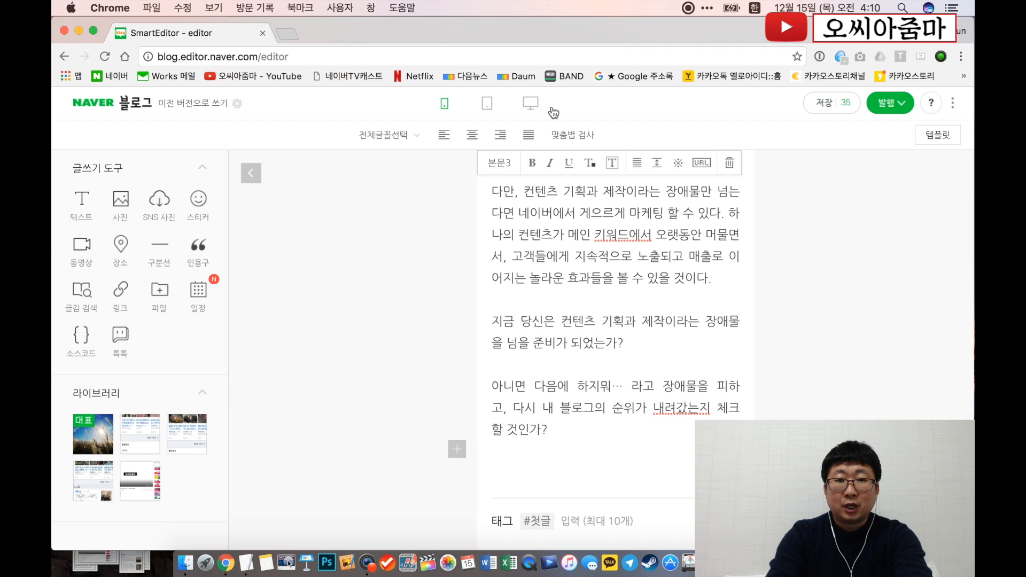
click(532, 103)
- Copy the editor introduction heading from 작성중.txt into a new vertical-bar quotation block at the post's end and insert a colon after "에디터 소개"
click(246, 561)
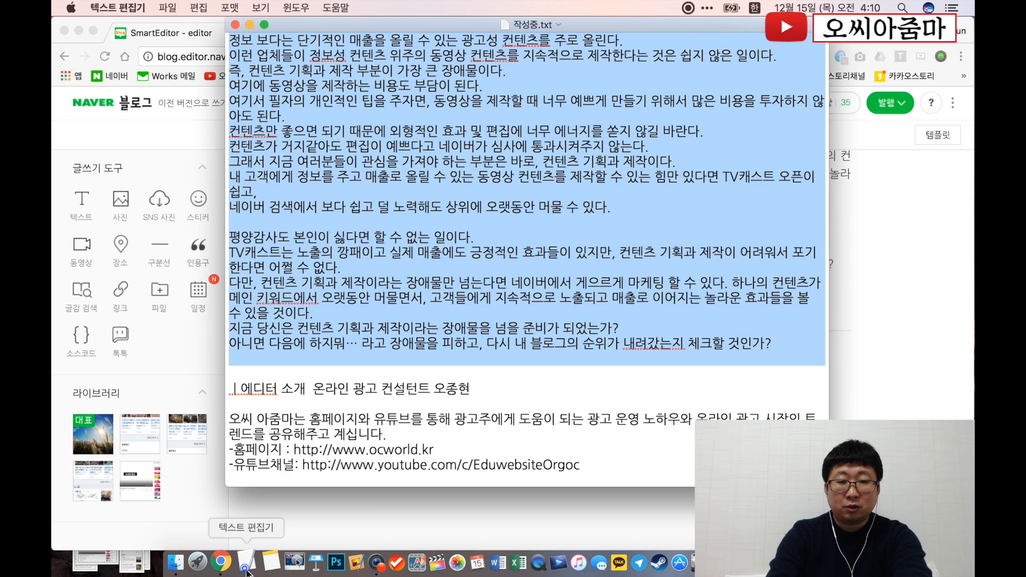
click(488, 388)
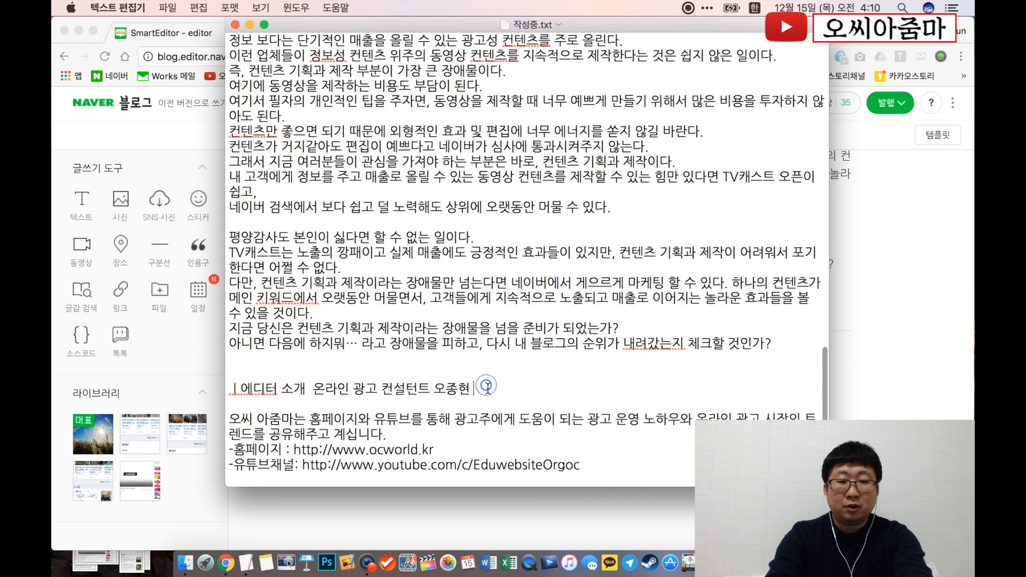
drag(478, 388, 229, 388)
key(super+c)
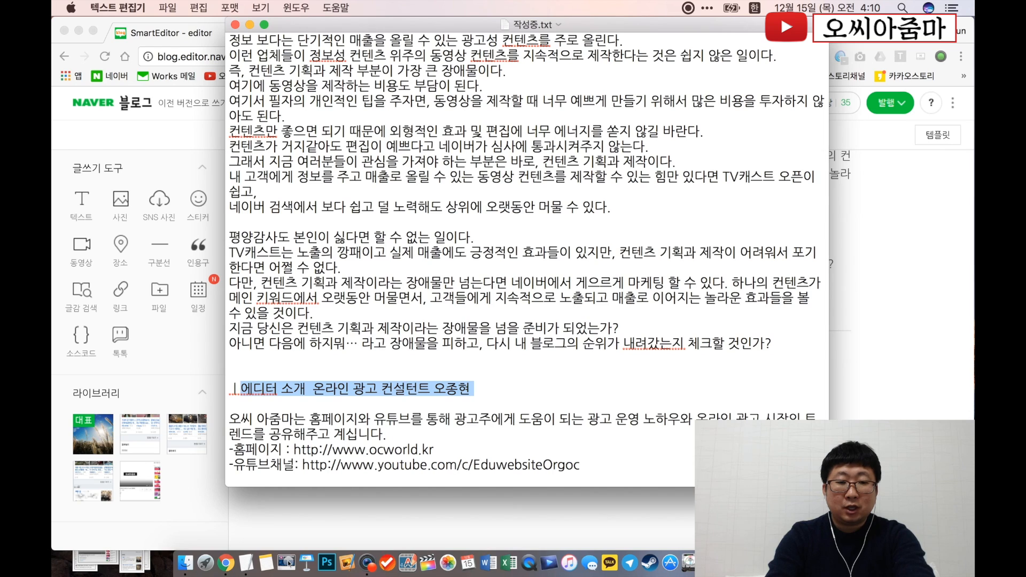
click(935, 389)
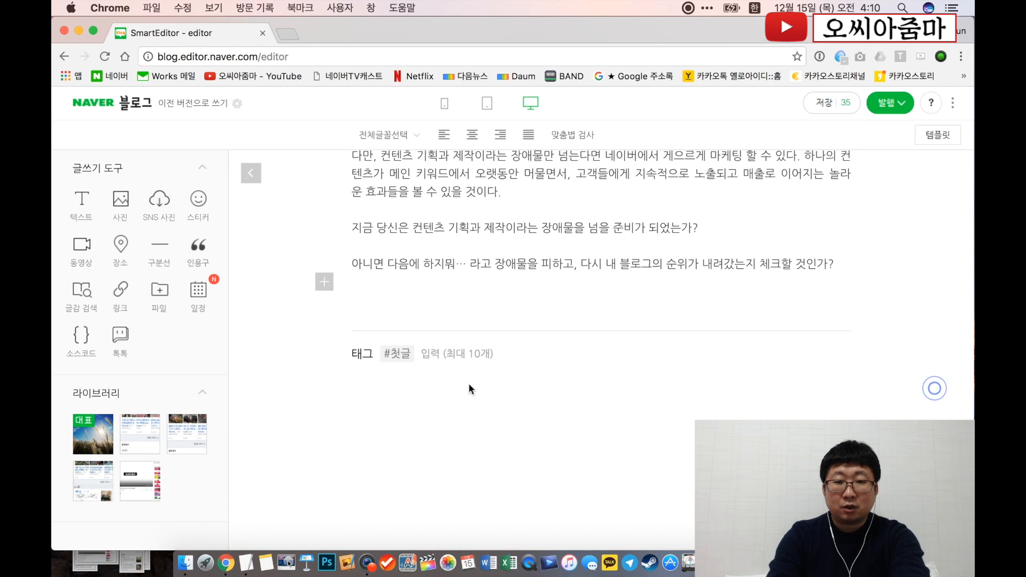
click(327, 283)
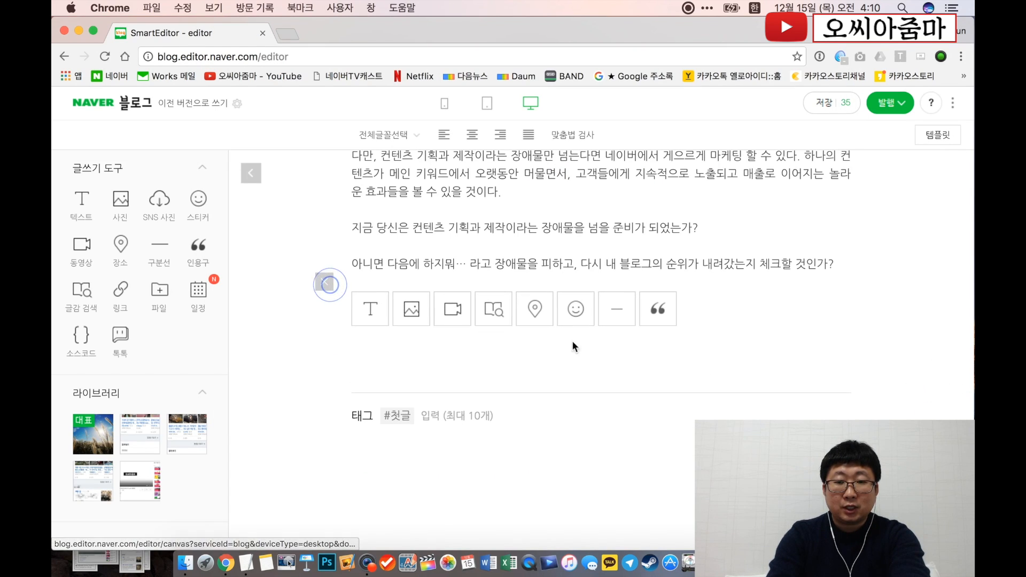
click(663, 319)
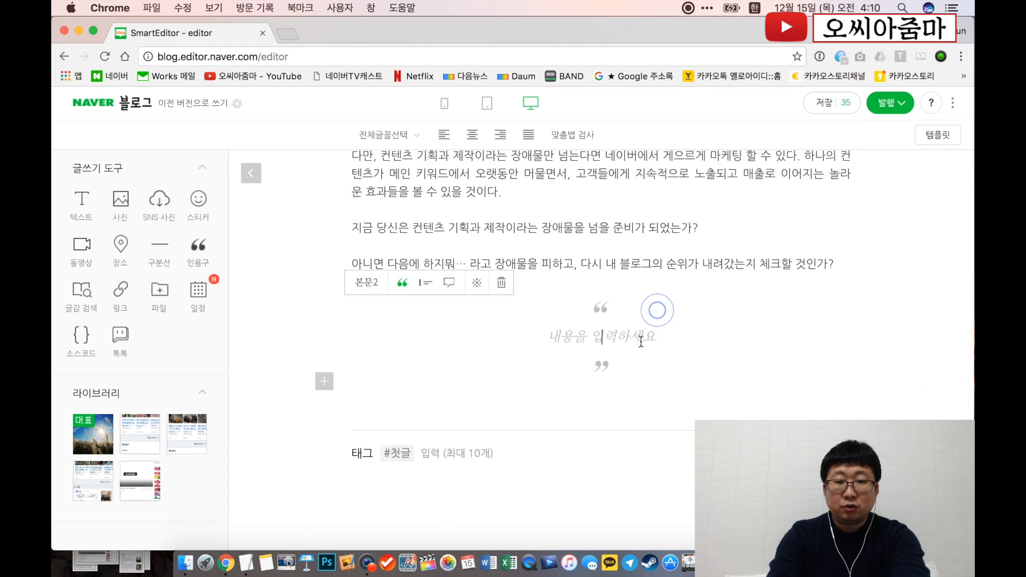
click(425, 282)
key(super+v)
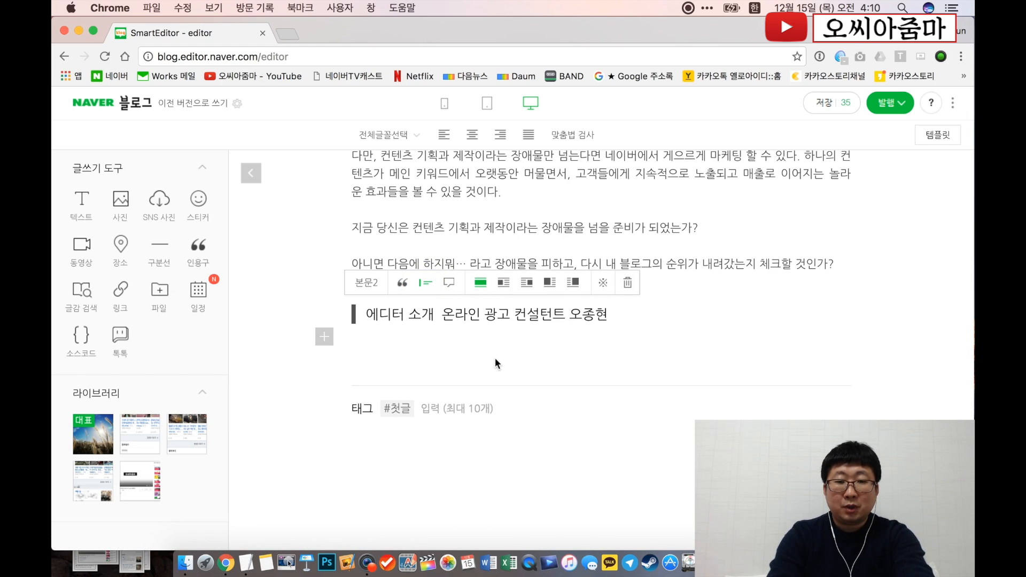
text(:)
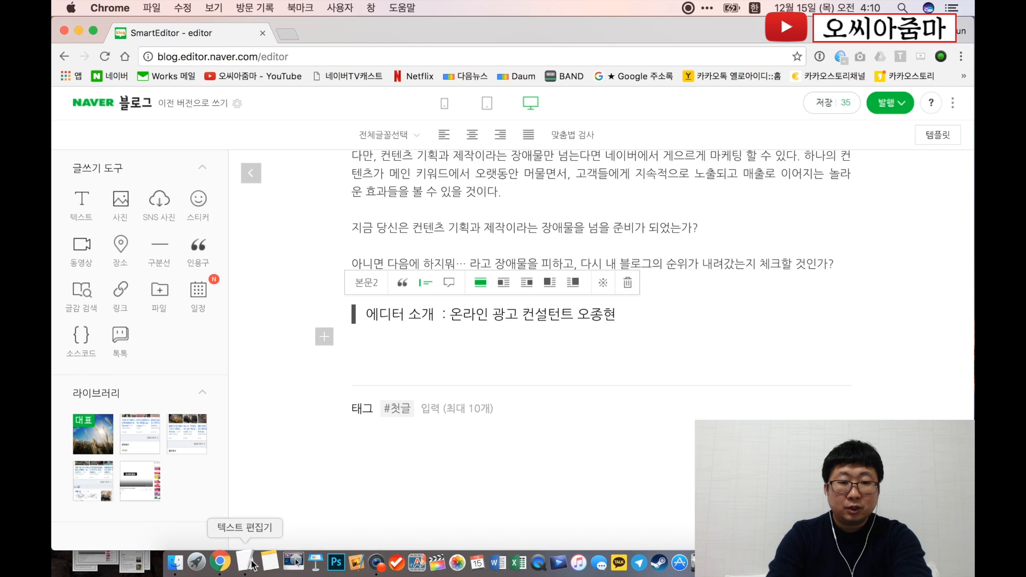
- Add a text block below the editor heading, paste the introduction with homepage and YouTube links from 작성중.txt, and insert a blank line before "-홈페이지"
click(353, 336)
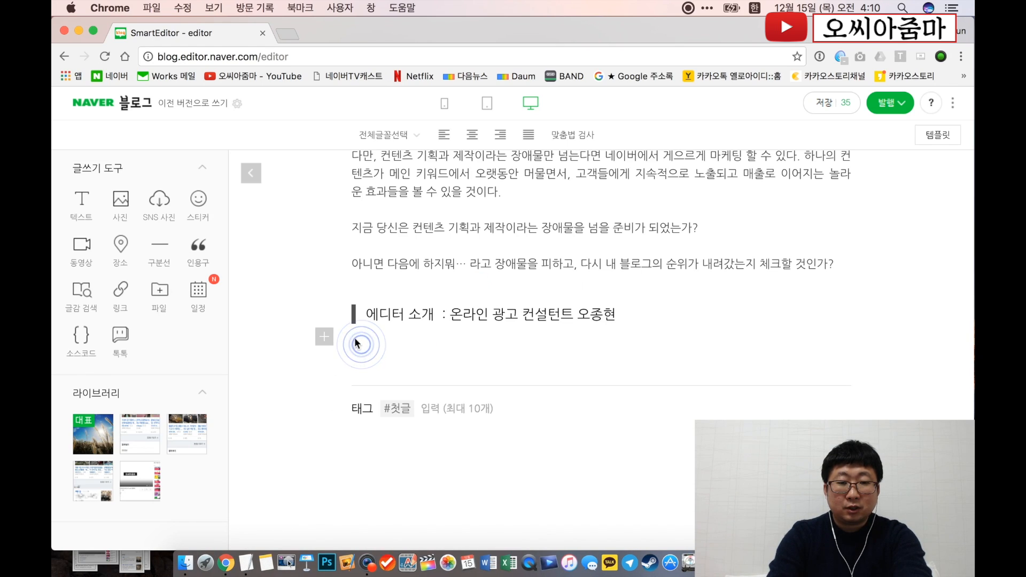
click(326, 343)
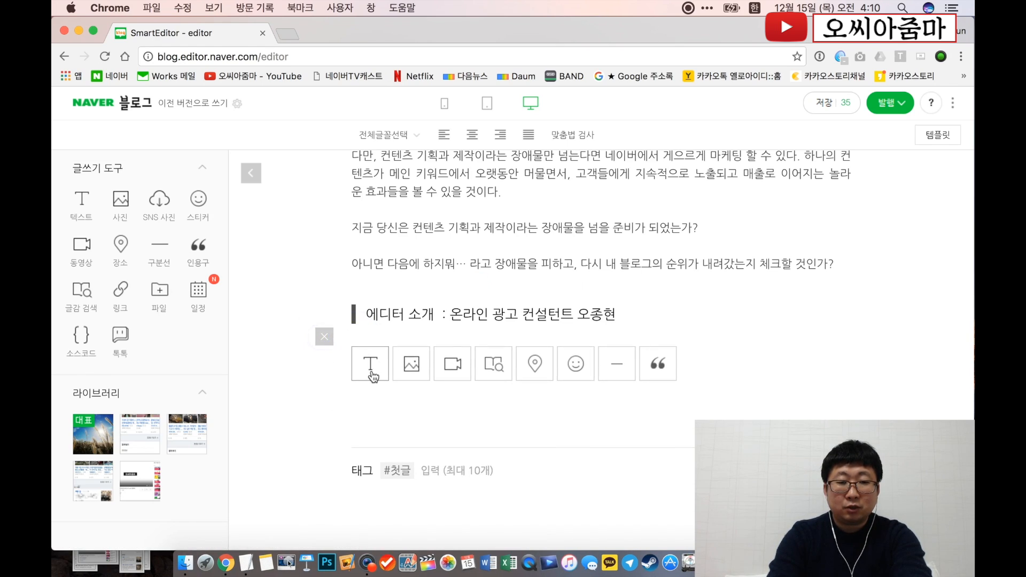
click(367, 366)
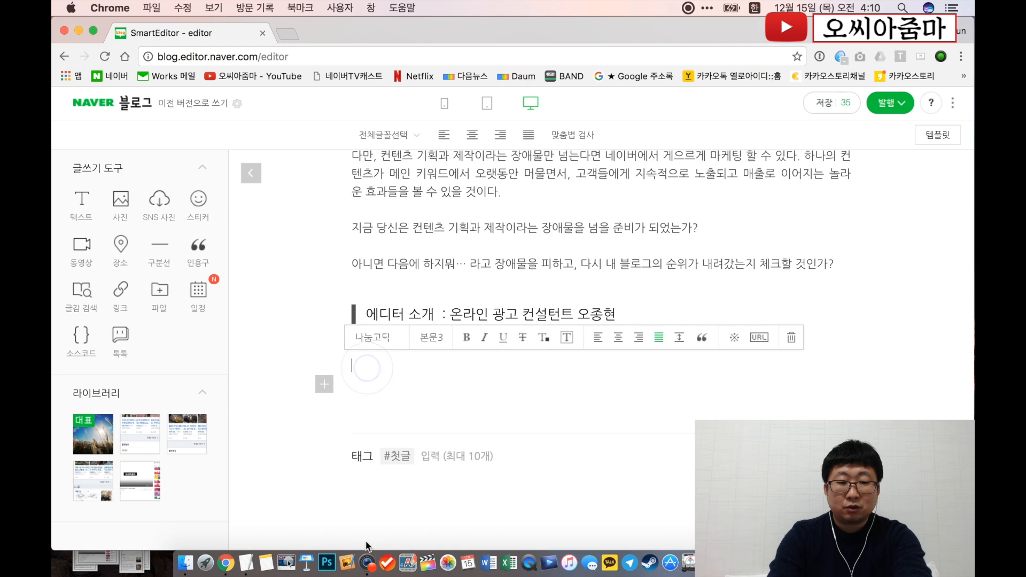
click(246, 562)
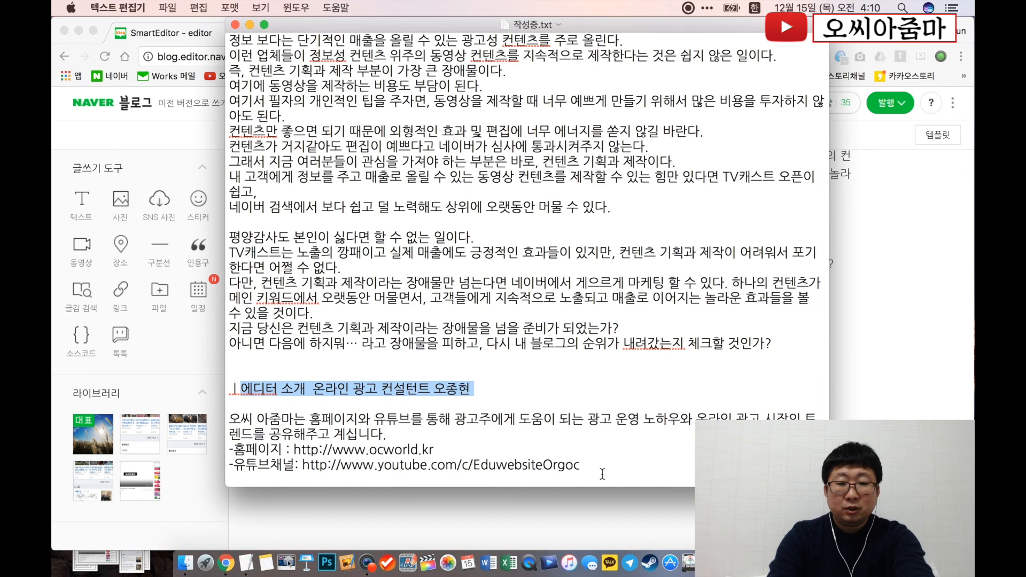
drag(602, 474, 231, 419)
key(super+c)
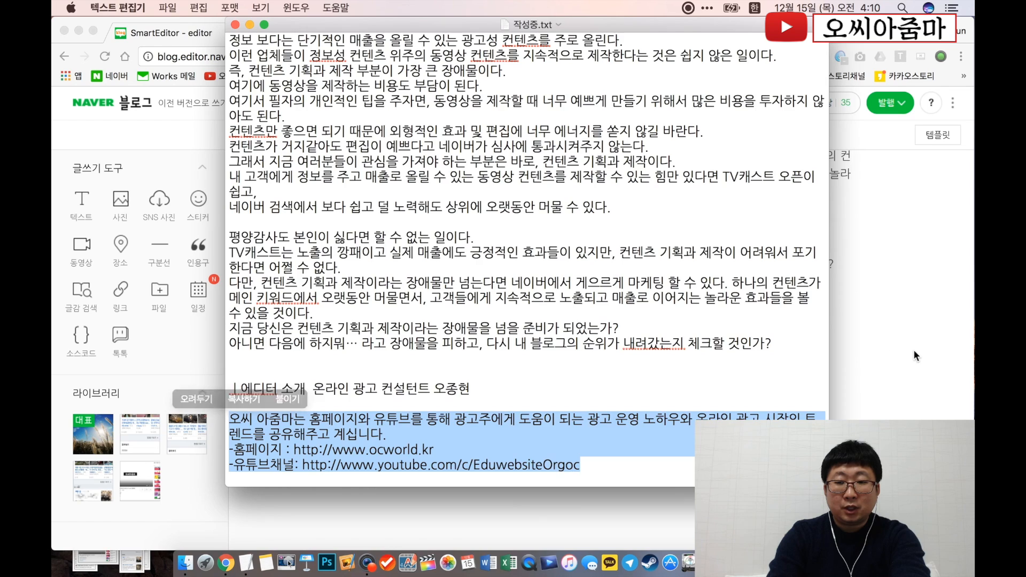
click(912, 349)
key(super+v)
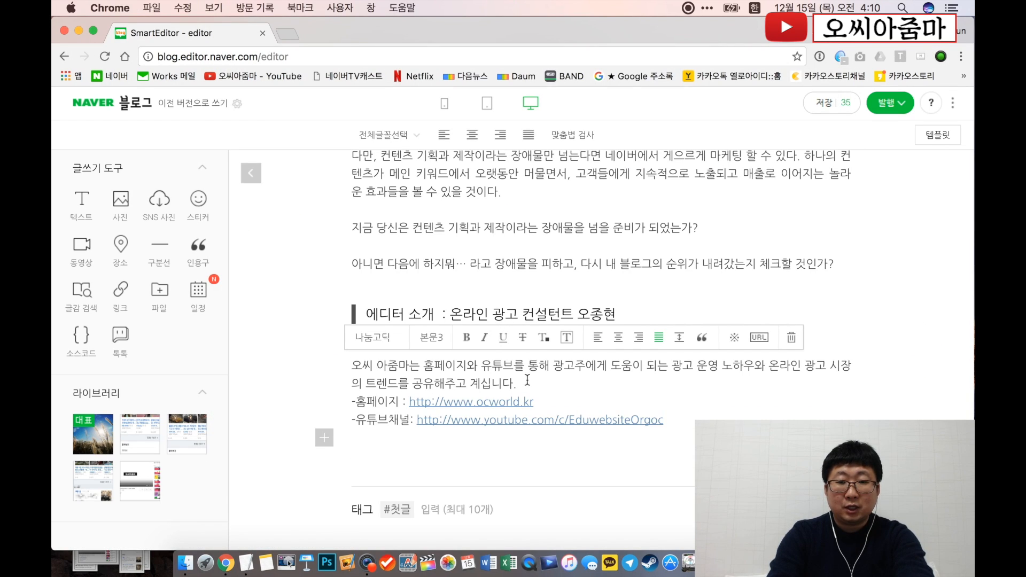
key(Return)
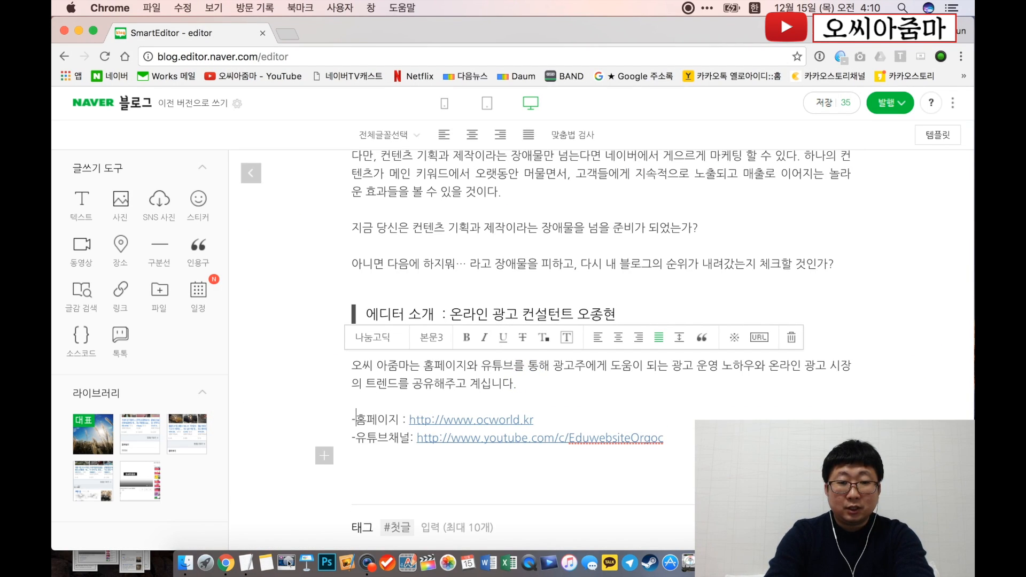
key(Return)
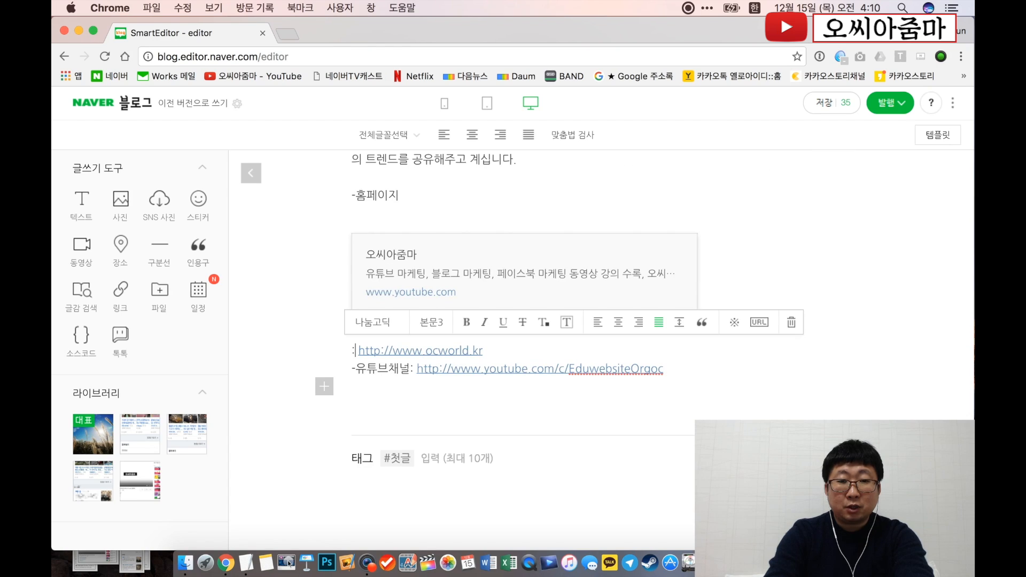
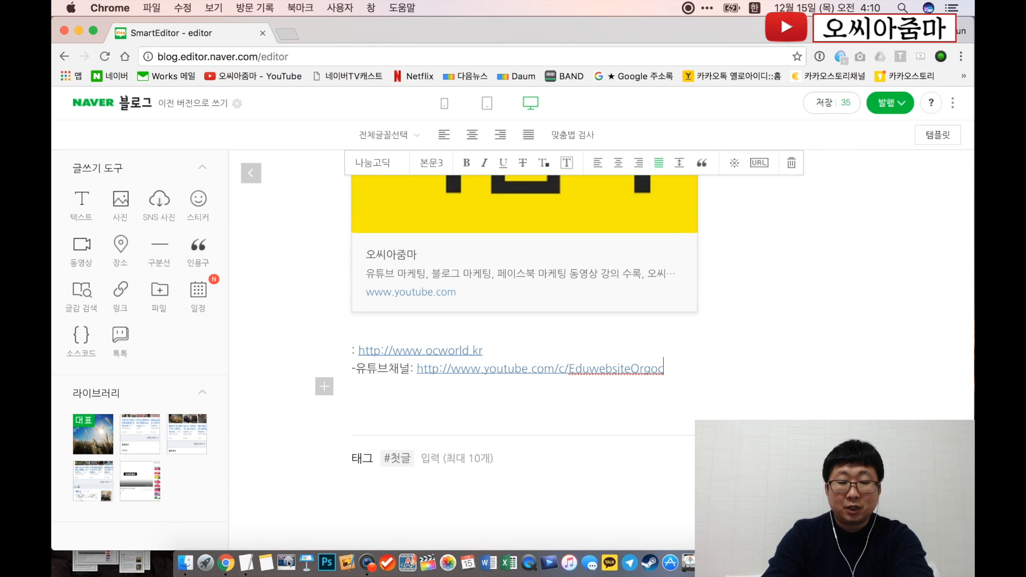
- Remove the thumbnail image from the 오씨아줌마 YouTube link card below the "-홈페이지" line
scroll(550, 368, up, 10)
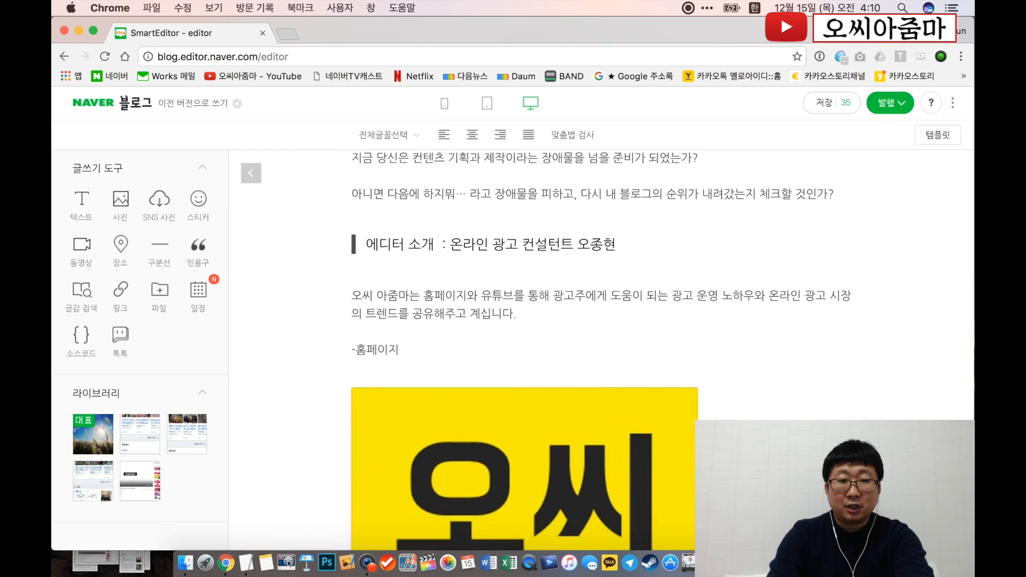
scroll(550, 369, down, 3)
mouse_move(562, 357)
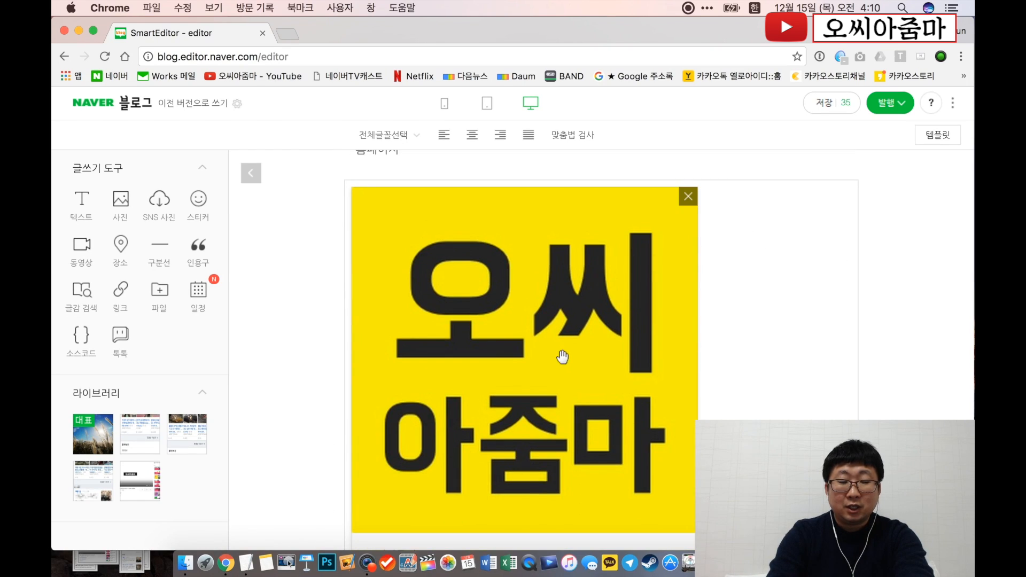
click(695, 206)
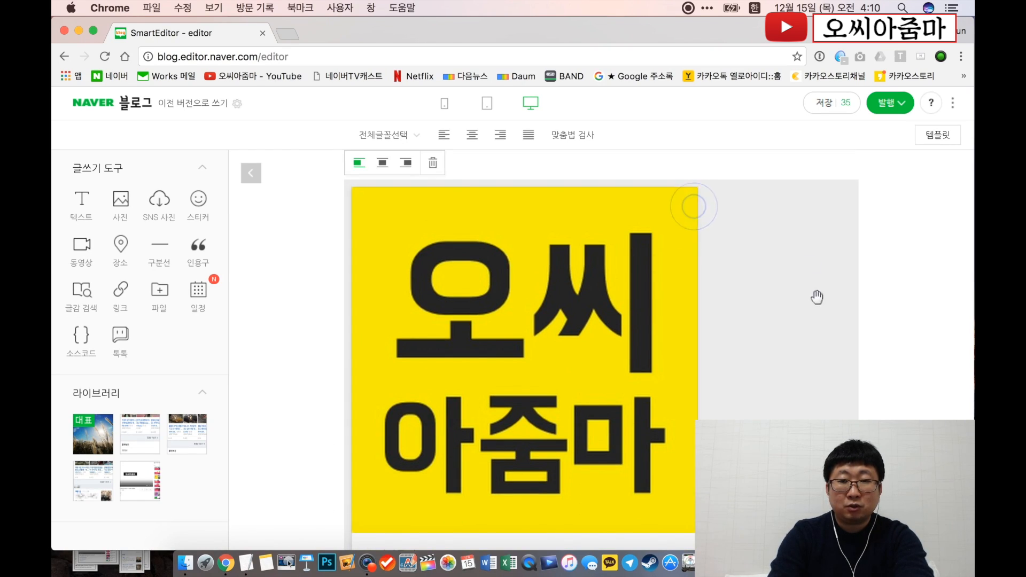
click(690, 201)
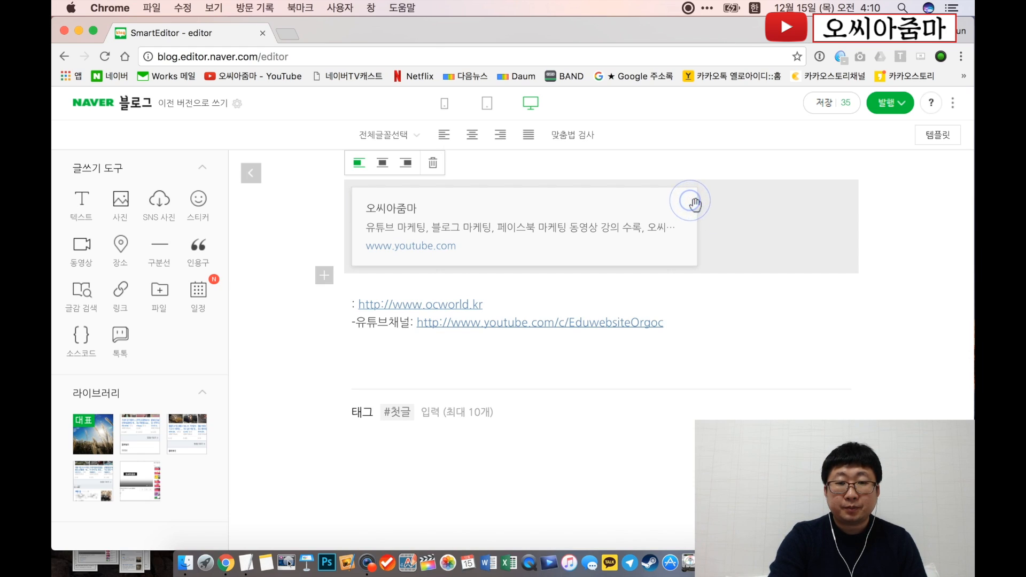
- Delete the 오씨아줌마 YouTube link card from the editor introduction
click(791, 248)
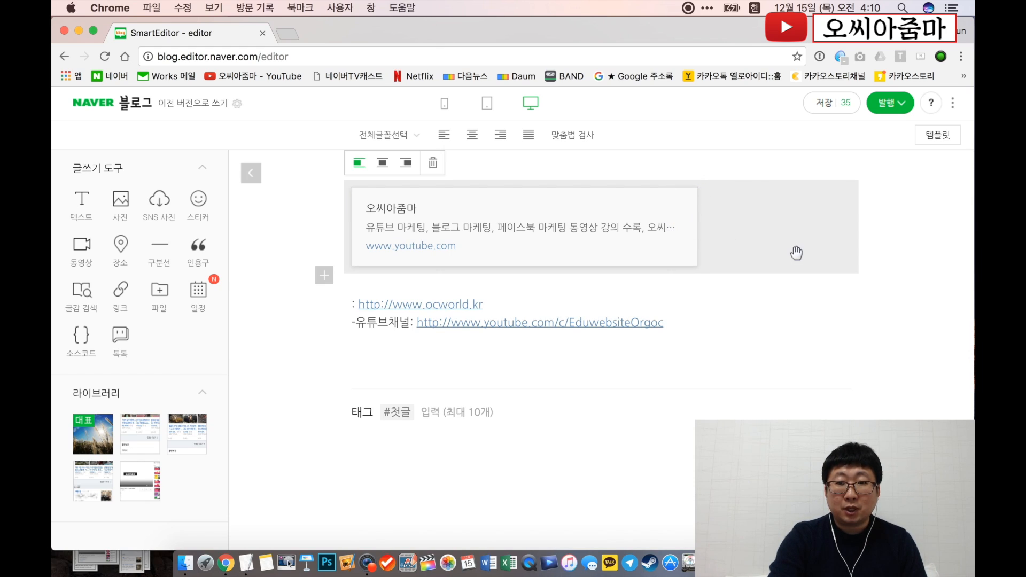
click(432, 162)
scroll(582, 276, up, 1)
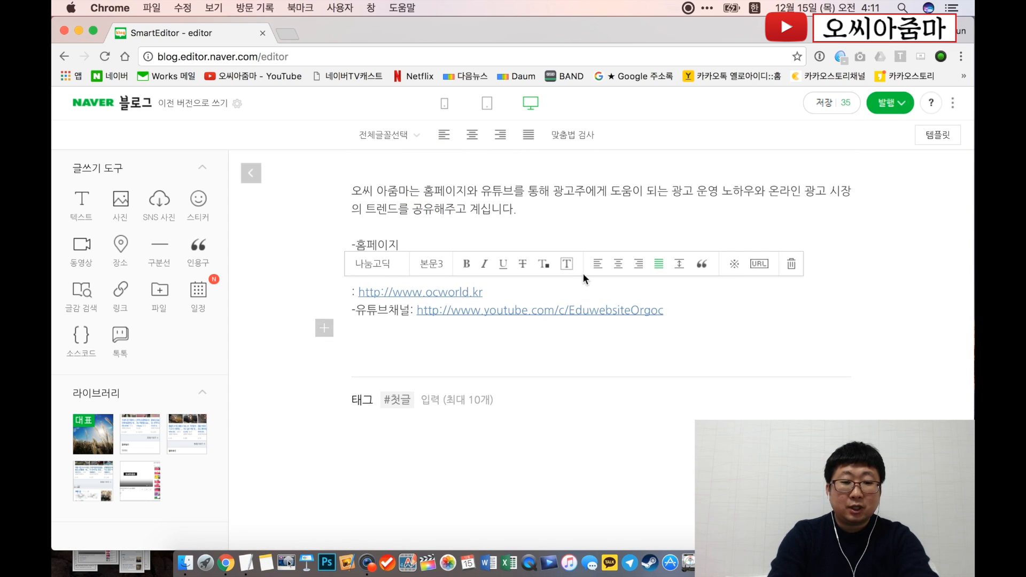
key(super+z)
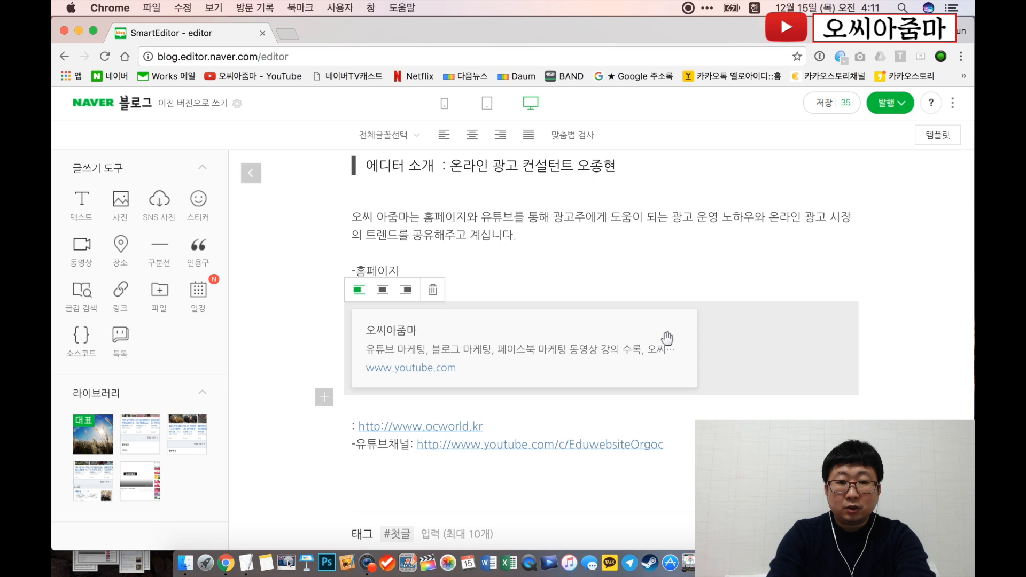
click(433, 290)
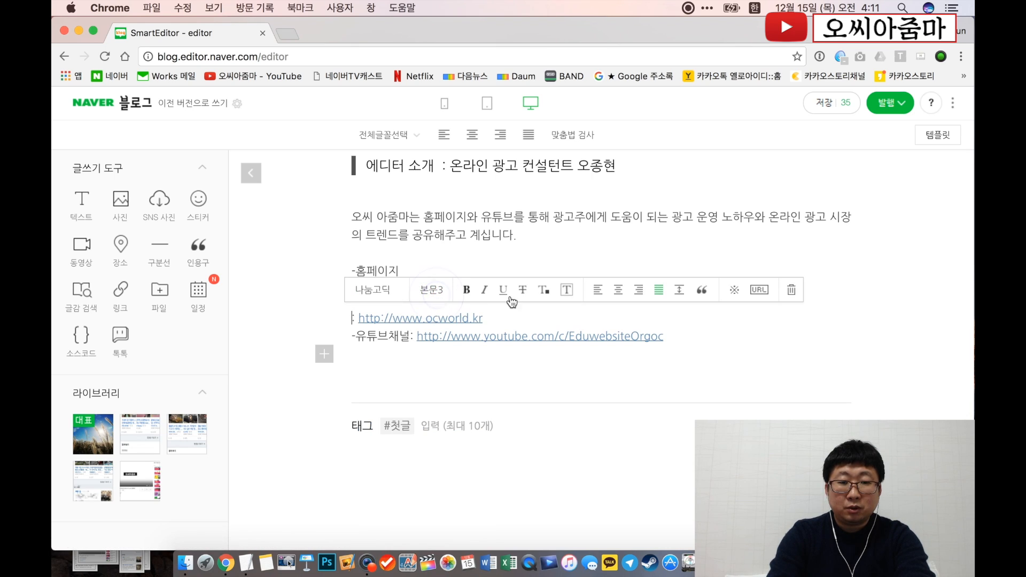
- Delete the leftover homepage address and YouTube channel lines below "-홈페이지"
click(602, 408)
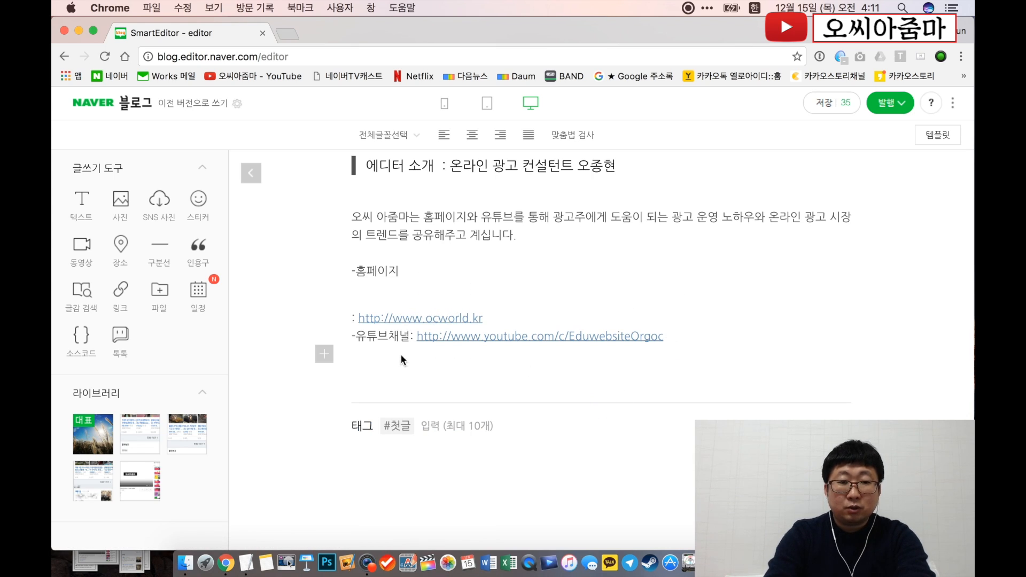
click(385, 271)
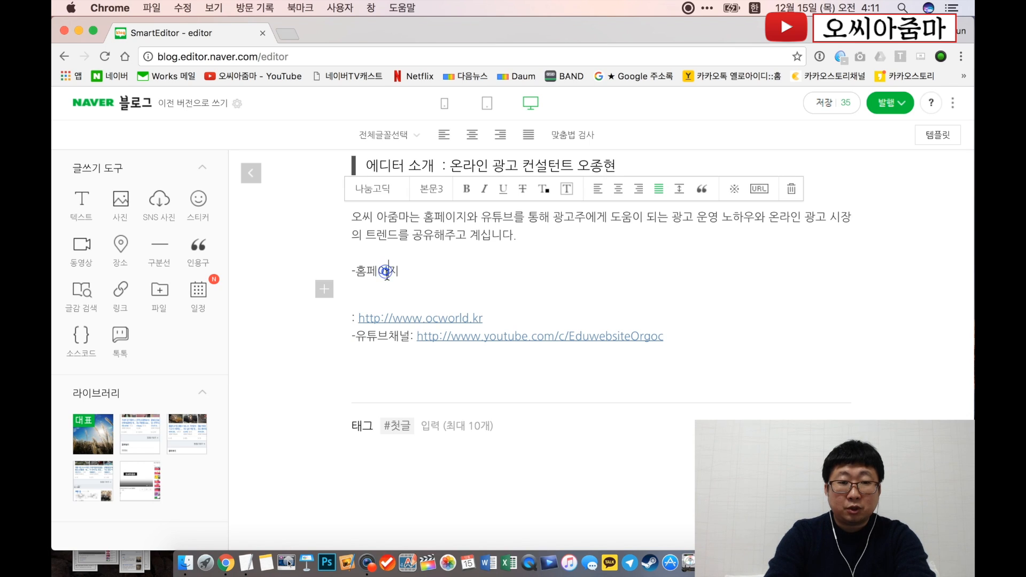
click(444, 276)
drag(689, 334, 350, 318)
key(BackSpace)
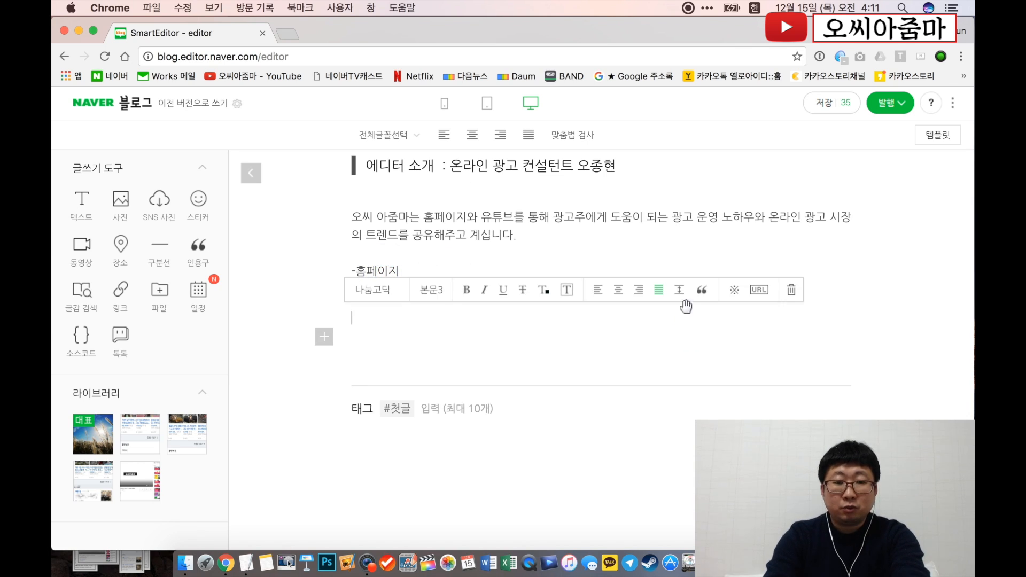
- Undo the removal of the YouTube link card and its thumbnail below "-홈페이지"
click(481, 271)
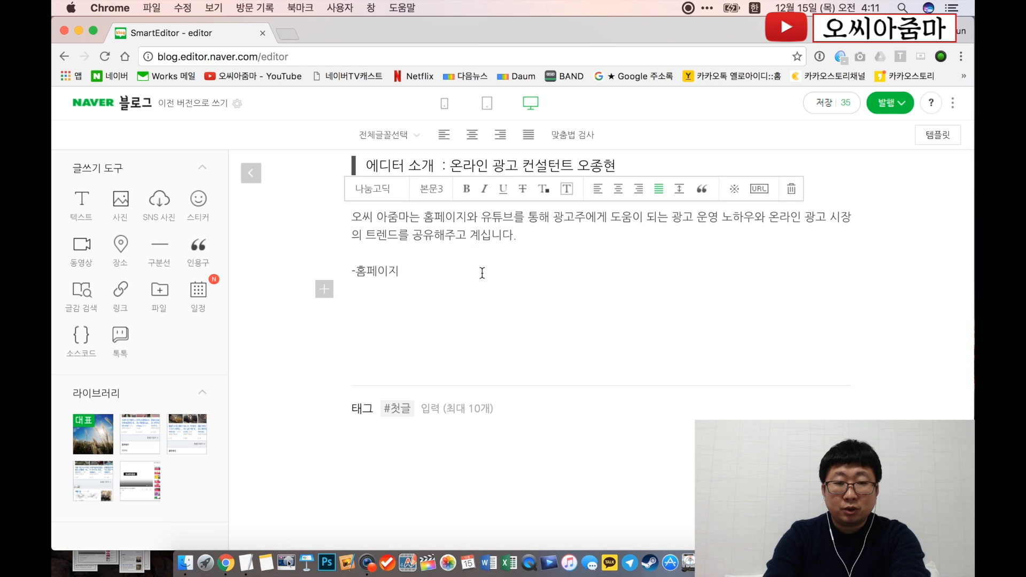
key(super+z)
scroll(648, 351, down, 6)
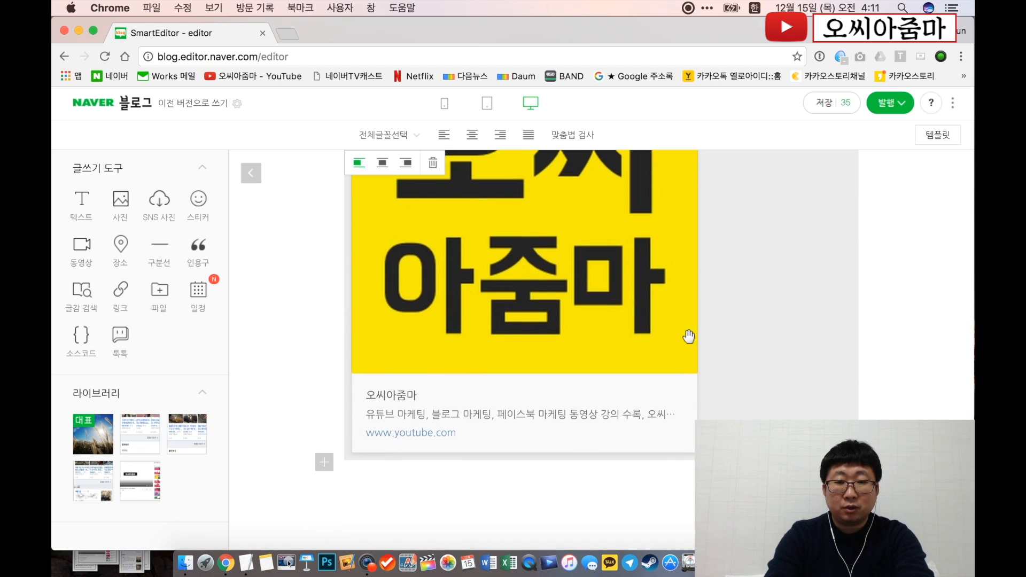
- Remove the thumbnail from the 오씨아줌마 YouTube link card and delete the card below the editor introduction links
scroll(687, 337, up, 4)
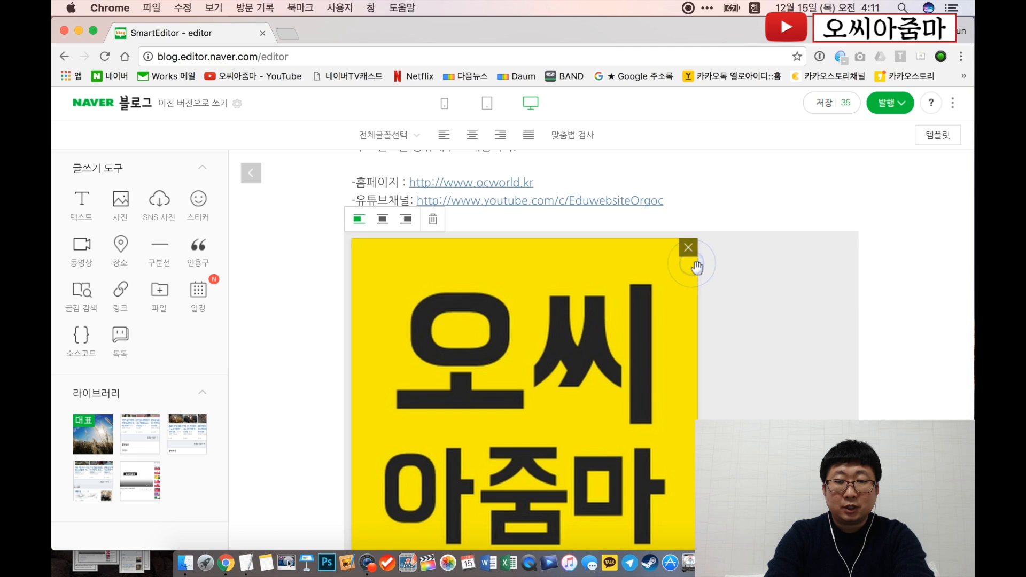
click(690, 249)
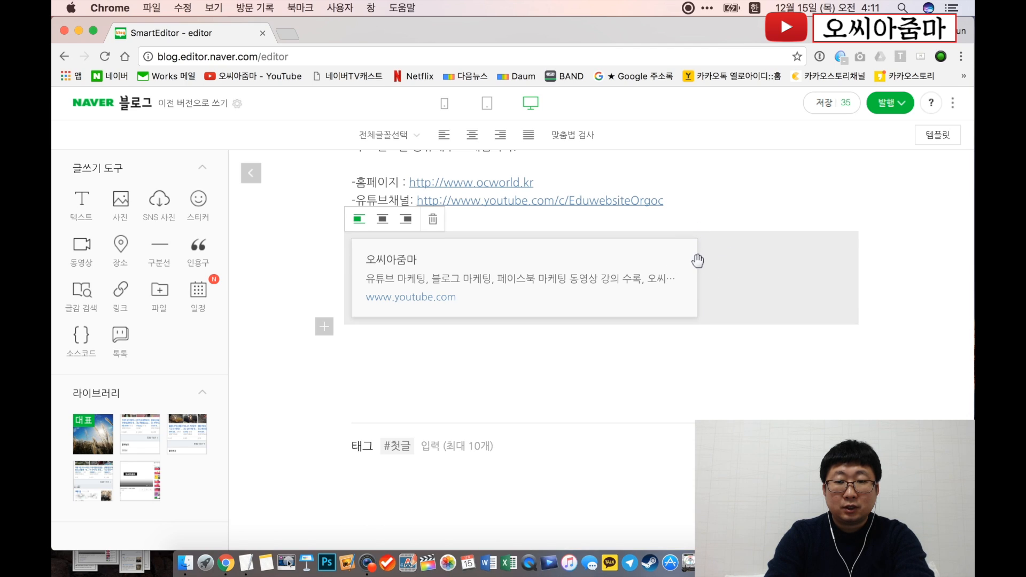
click(433, 220)
scroll(647, 340, up, 5)
click(800, 280)
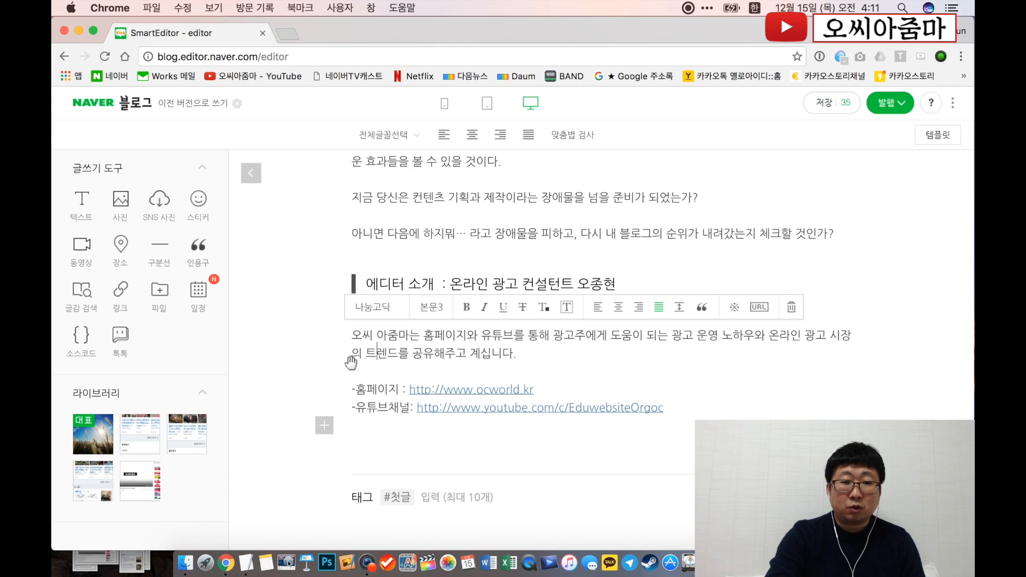
drag(352, 362, 360, 441)
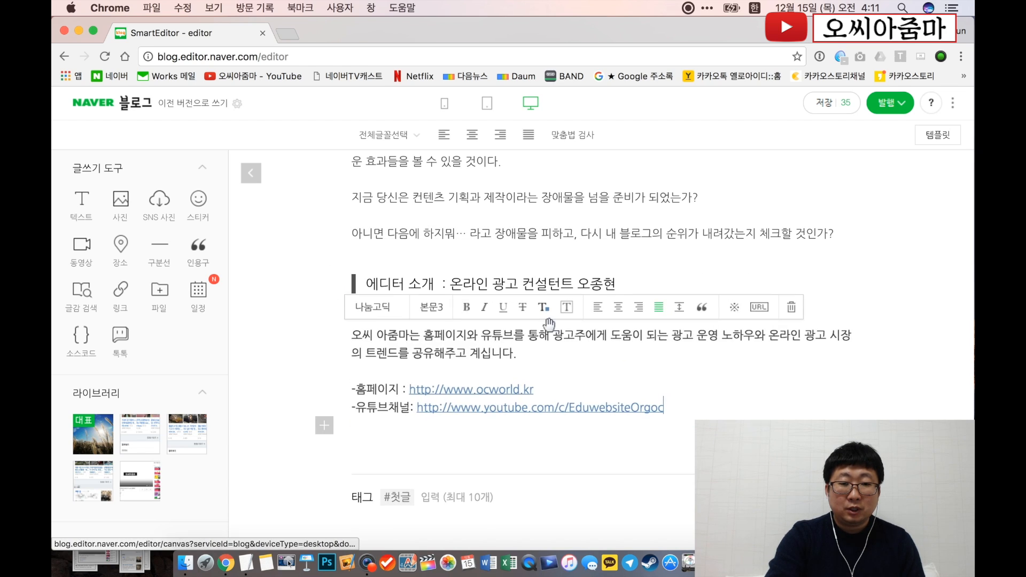
- Move the three-image search results group above the heading "동영상 컨텐츠가 매우 중요해지고 있다."
scroll(481, 342, up, 15)
scroll(483, 341, up, 2)
scroll(481, 340, down, 2)
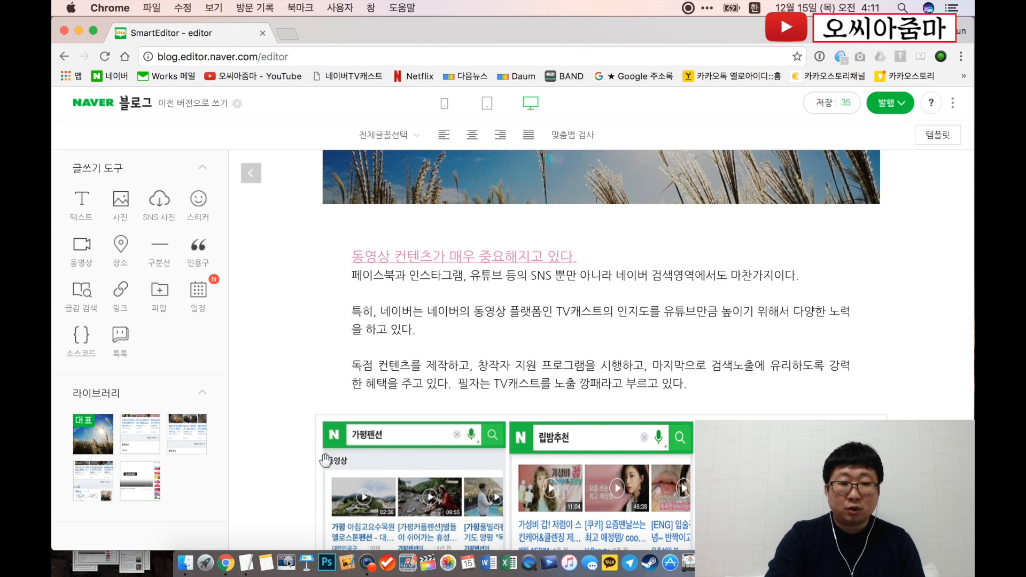
drag(325, 460, 328, 256)
scroll(438, 364, down, 5)
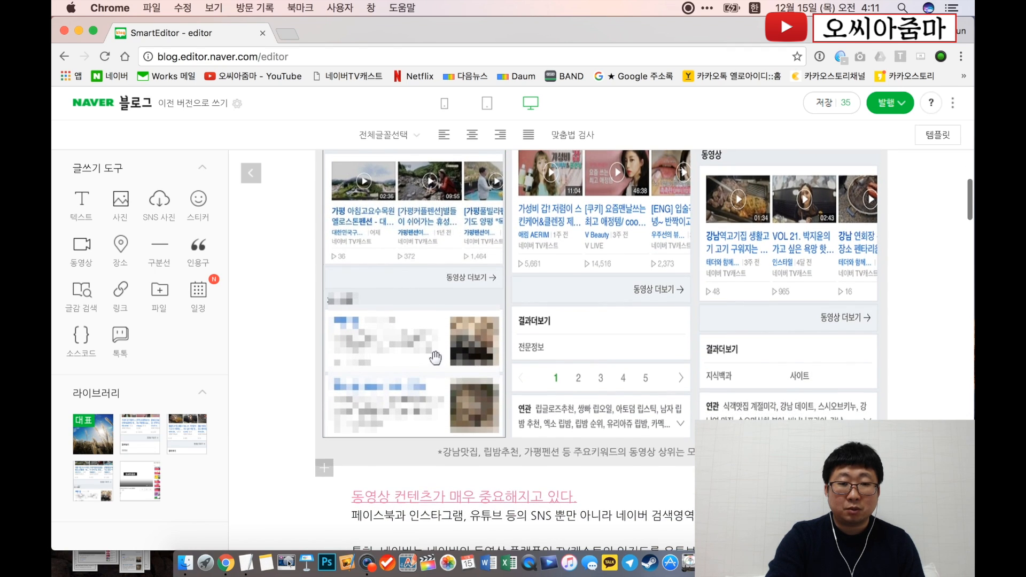
- Pull the 가평펜션 image out of its group, place it alone below the "독점 컨텐츠를 제작하고" paragraph, and undo the move
drag(395, 291, 406, 485)
scroll(607, 431, down, 8)
scroll(607, 431, up, 9)
scroll(607, 431, up, 5)
scroll(606, 431, down, 12)
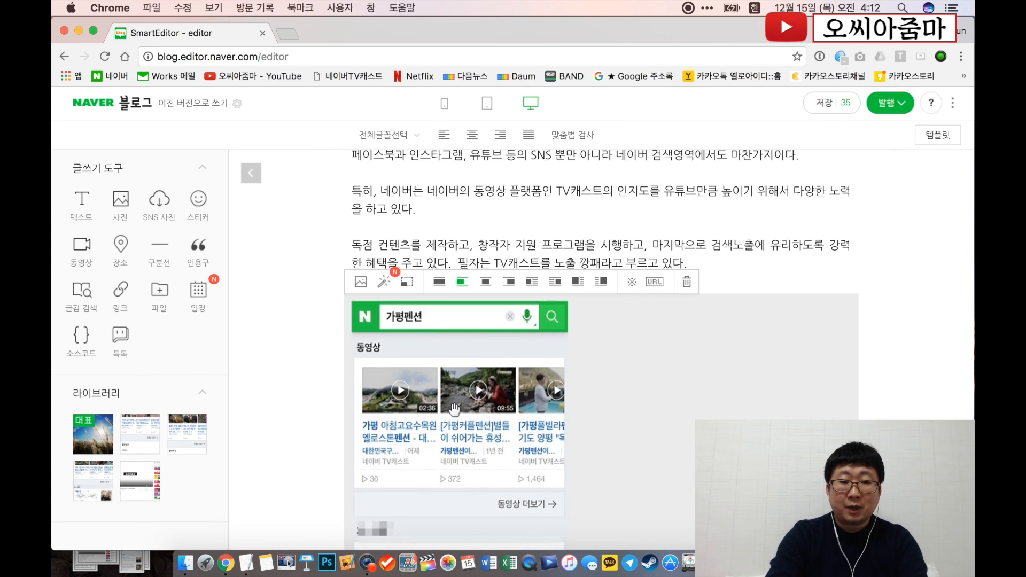
key(super+z)
scroll(428, 402, up, 12)
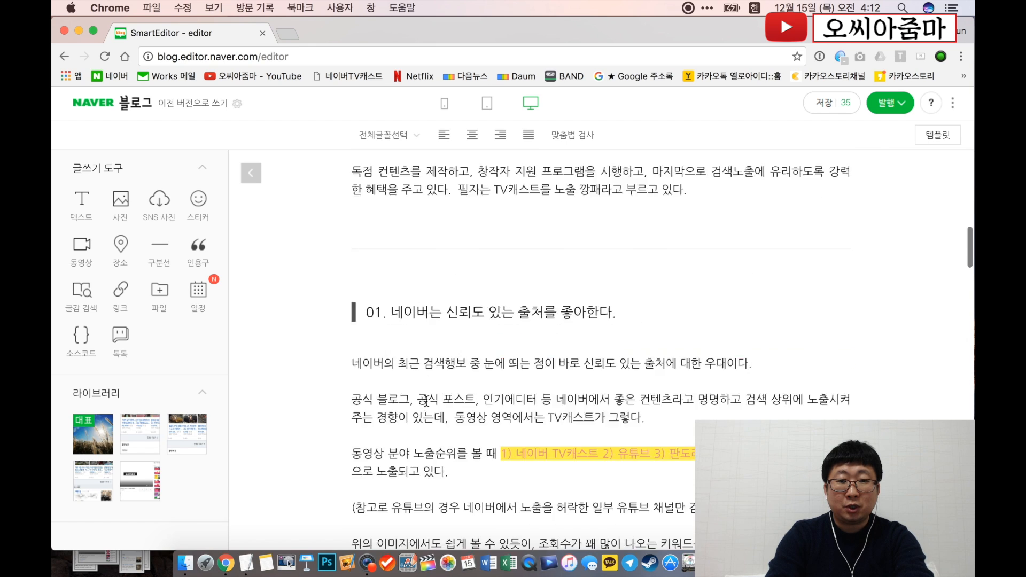
- Move the image group back below the "독점 컨텐츠를 제작하고" paragraph, and try splitting off the 강남맛집 image before undoing the split
drag(325, 364, 387, 464)
drag(753, 327, 755, 308)
drag(714, 418, 692, 456)
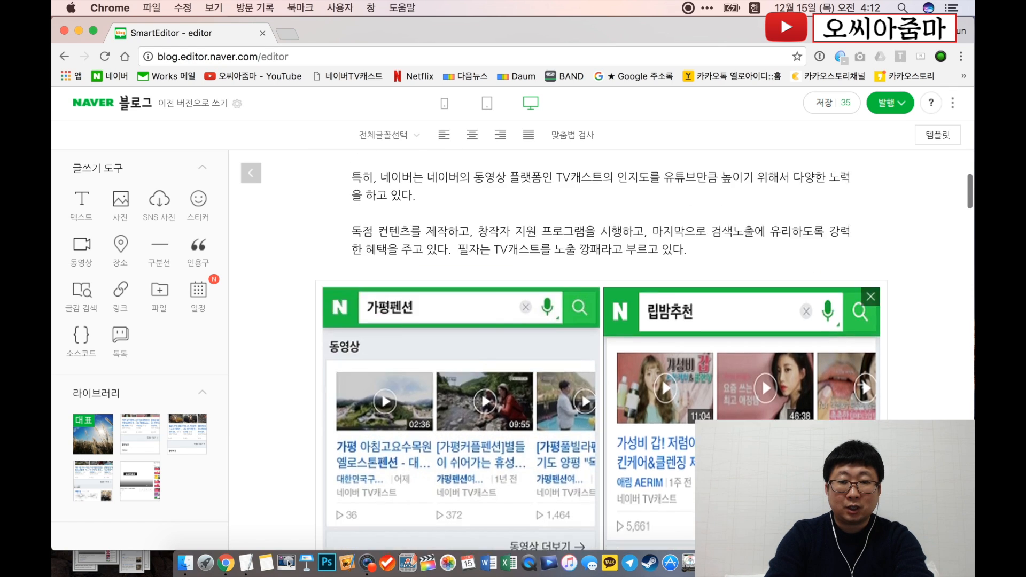
scroll(601, 350, down, 1)
key(super+z)
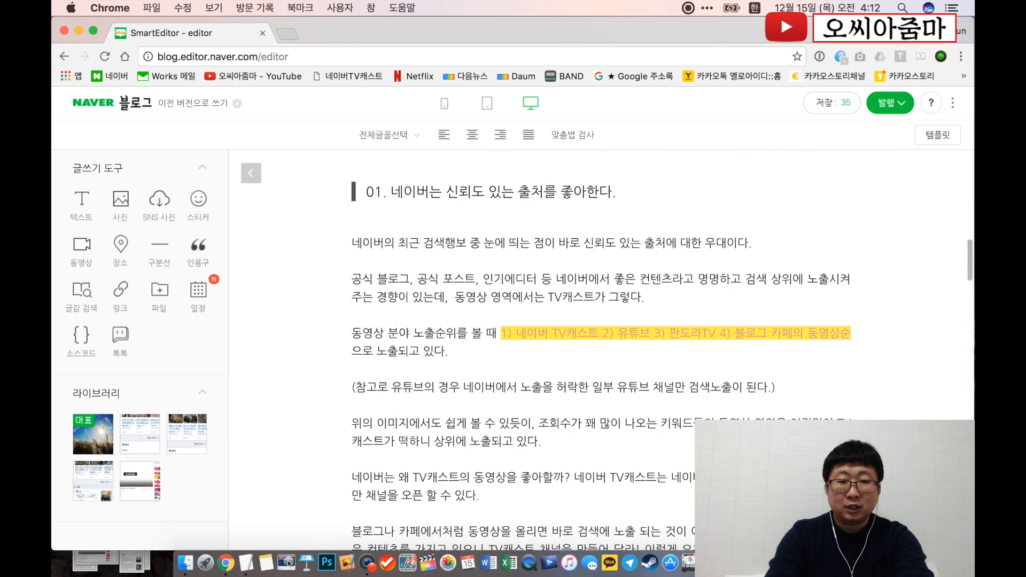
scroll(601, 342, up, 5)
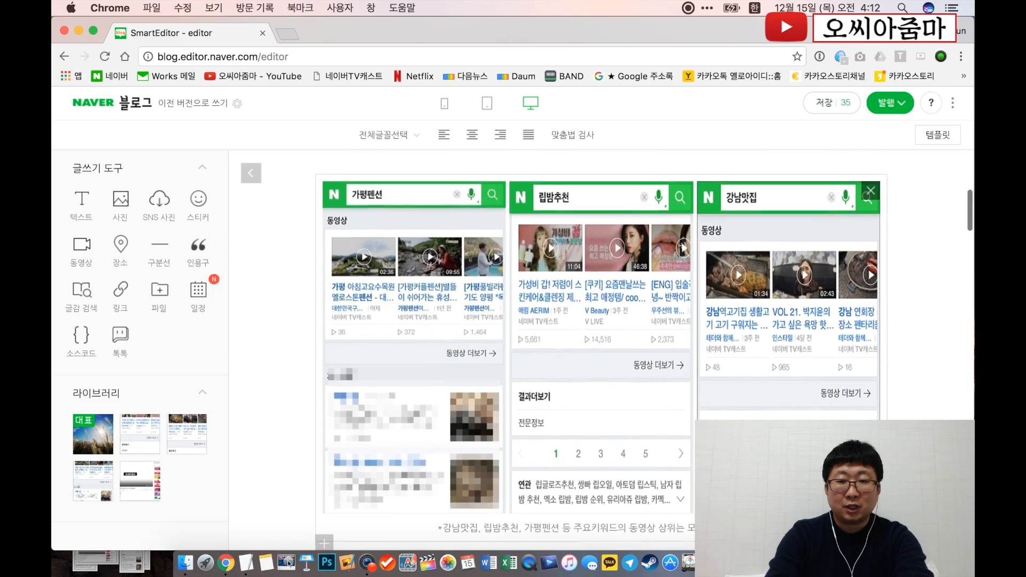
- Insert a white round-faced sticker with clasped hands from the third sticker set below the YouTube channel line
scroll(534, 347, down, 20)
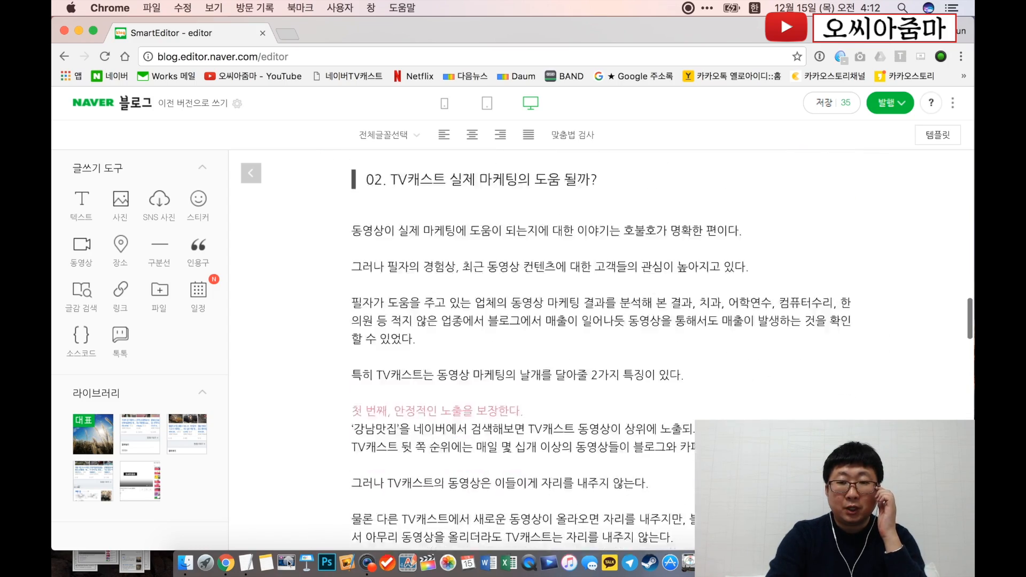
scroll(535, 320, down, 20)
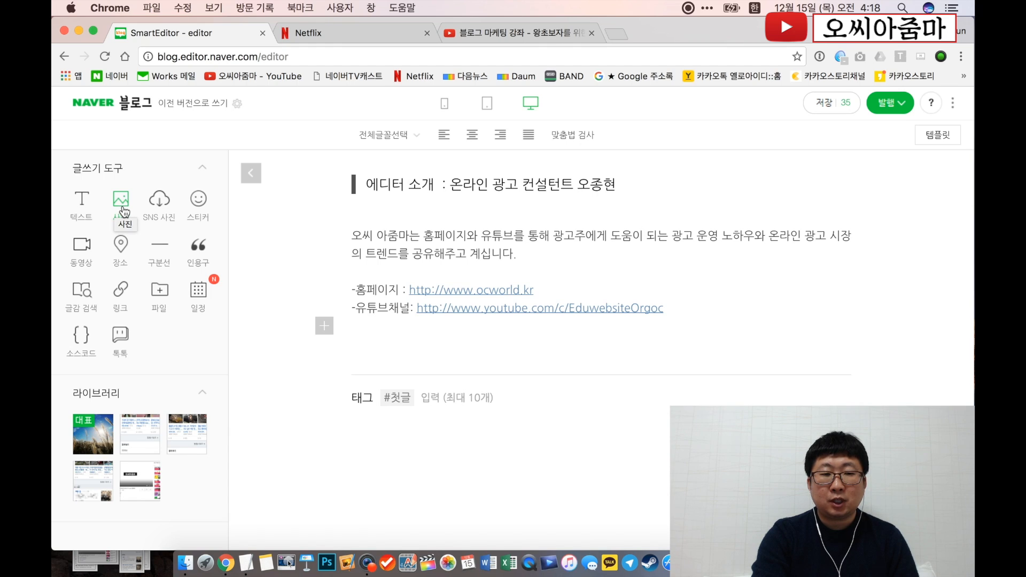
click(197, 206)
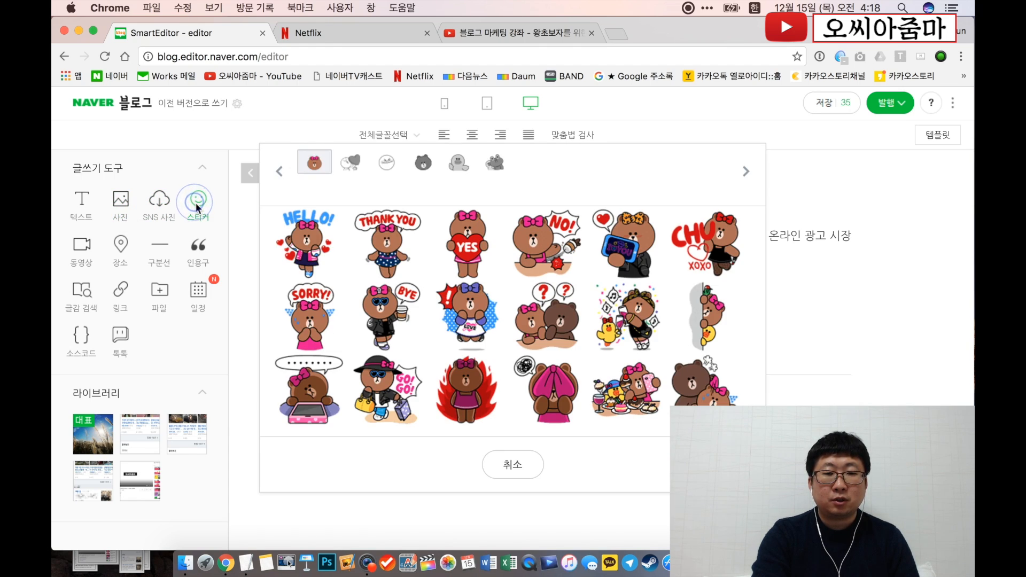
click(348, 163)
click(384, 163)
click(315, 239)
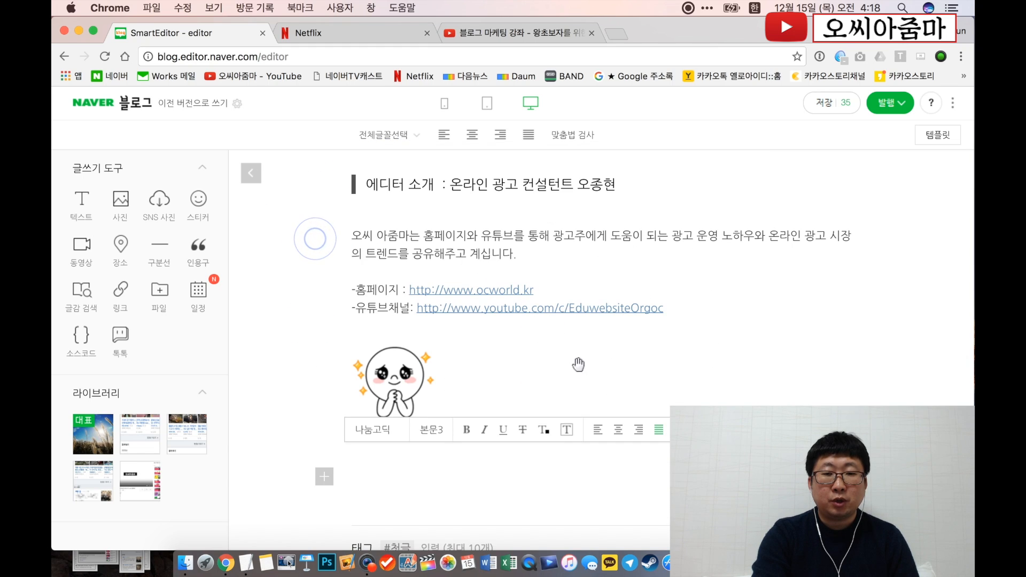
- Center the sticker below the YouTube channel line and delete it from the post
click(395, 382)
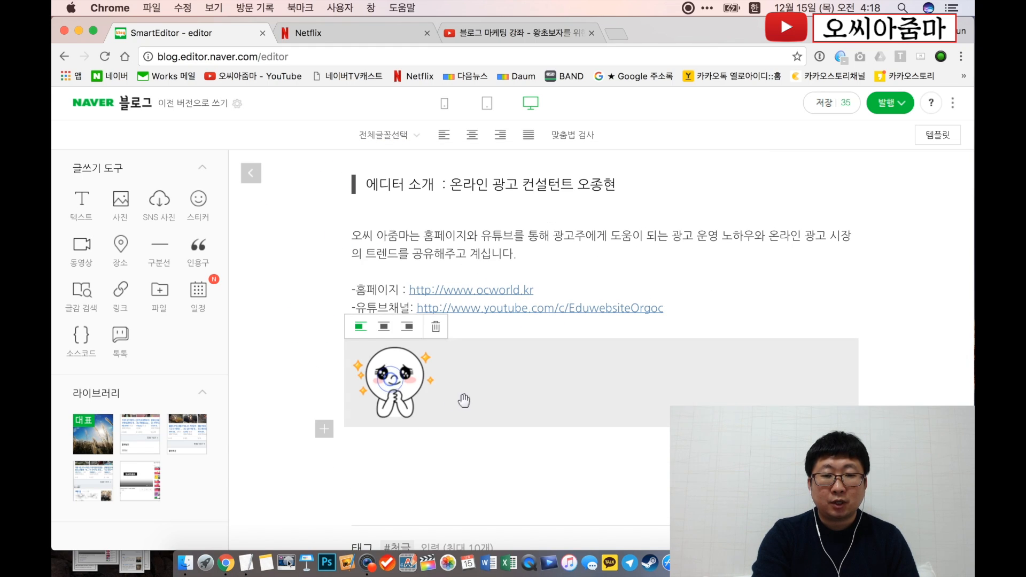
click(383, 327)
click(679, 460)
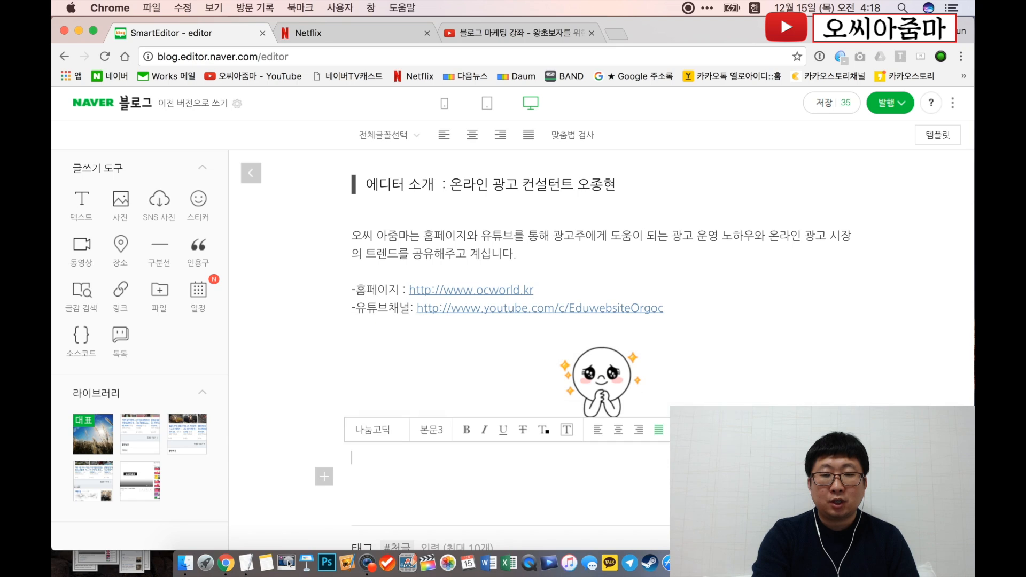
click(638, 399)
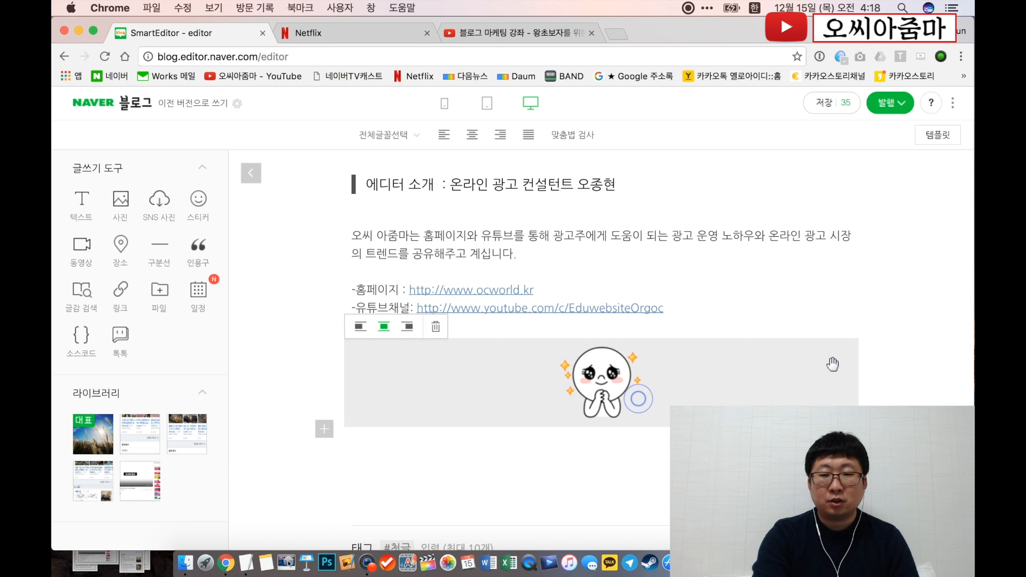
click(436, 327)
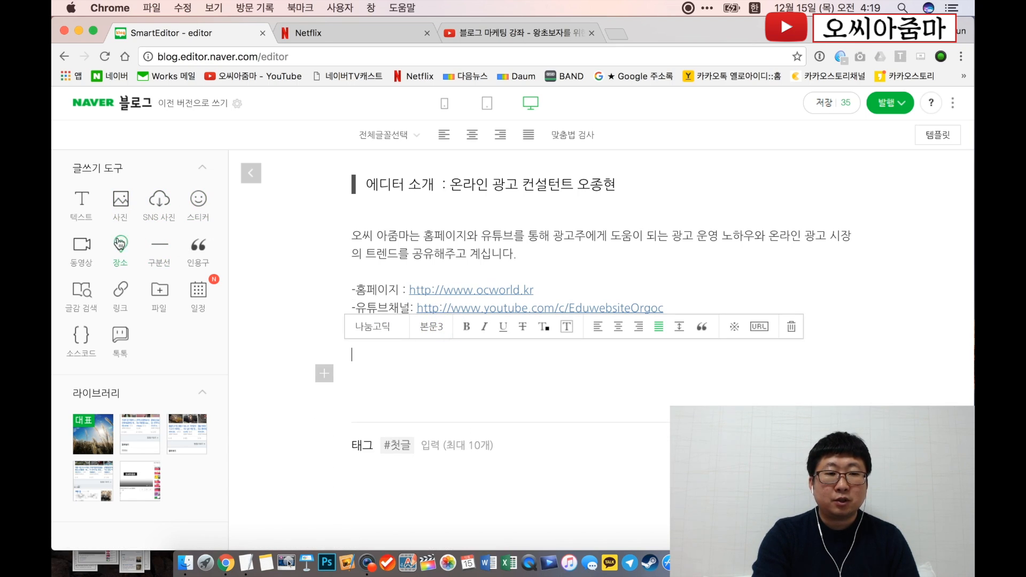
- Upload the video 20161210_165136.mp4 from the computer's desktop folder into the post below the editor introduction
click(89, 251)
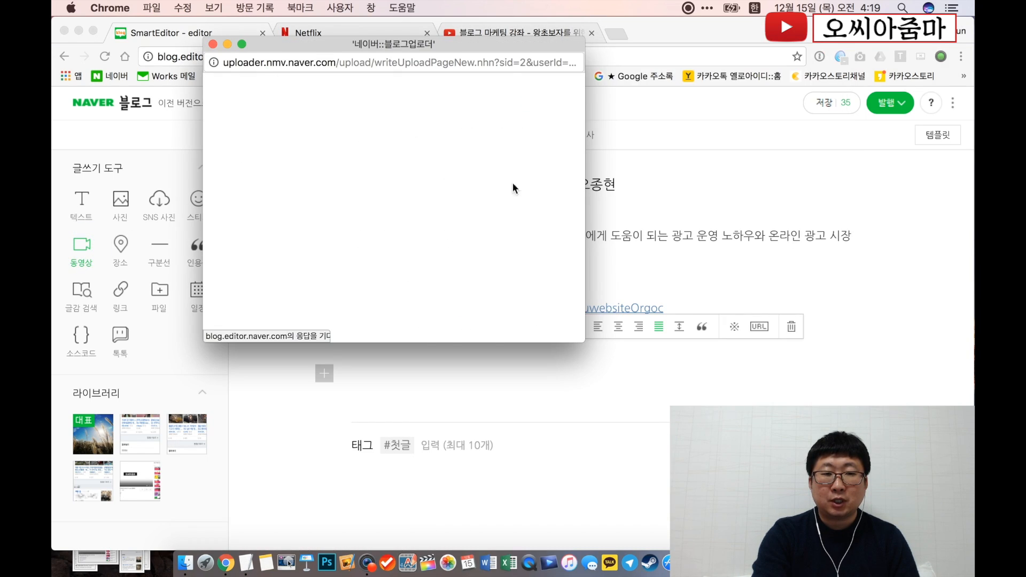
click(324, 172)
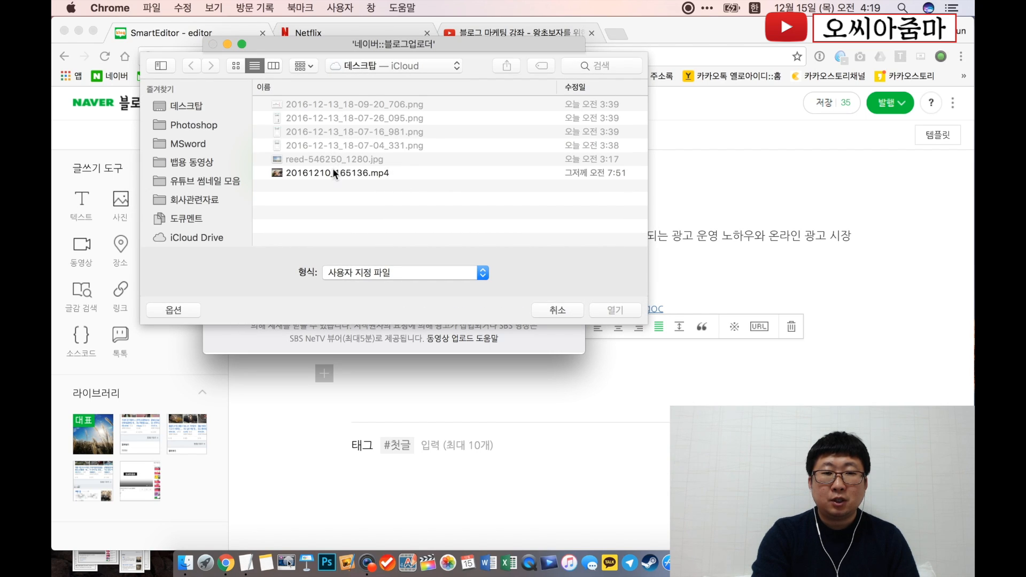
double_click(364, 172)
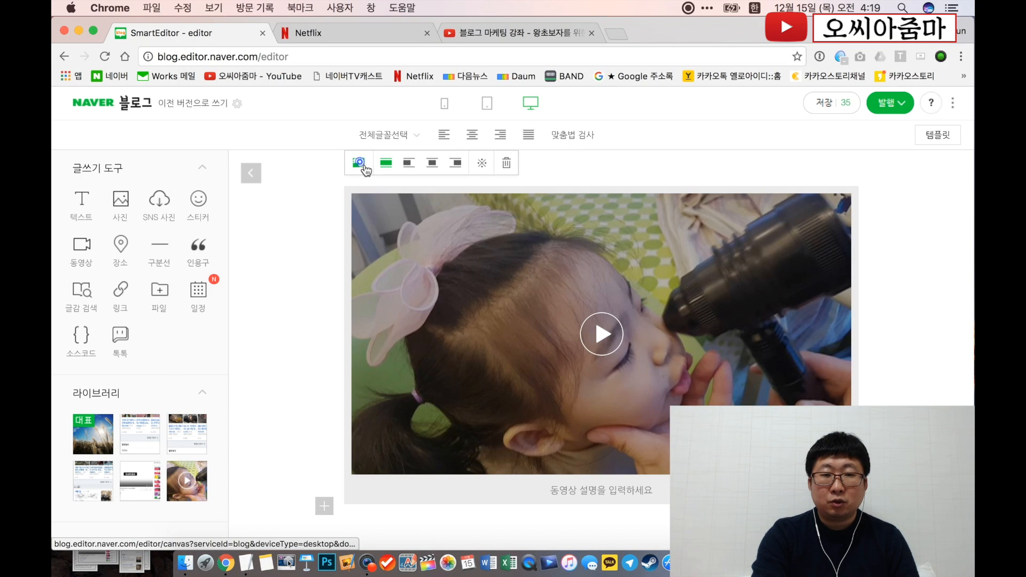
- Set the uploaded video's width to 600 with proportional height, and center it in the post
click(359, 163)
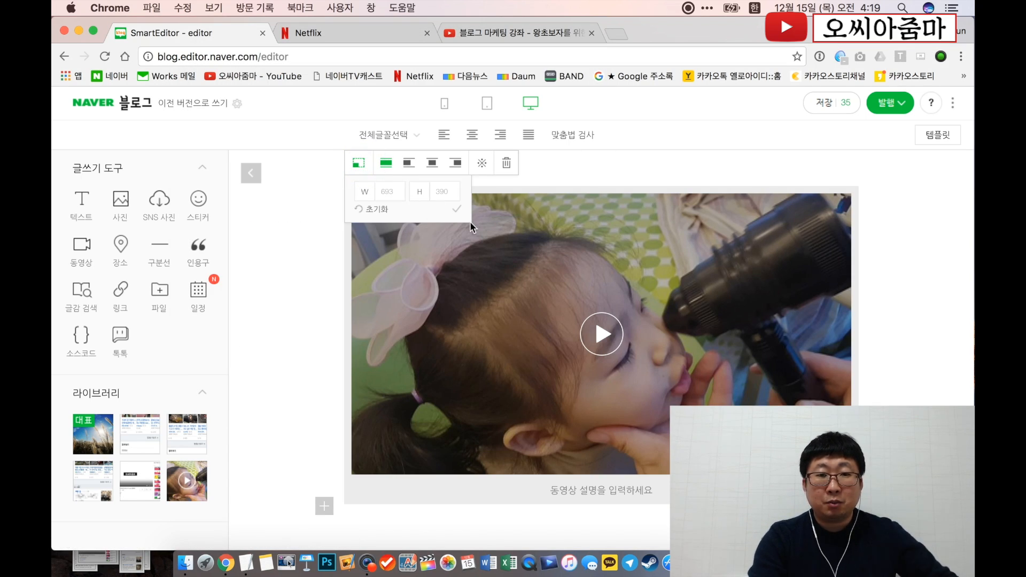
text(600)
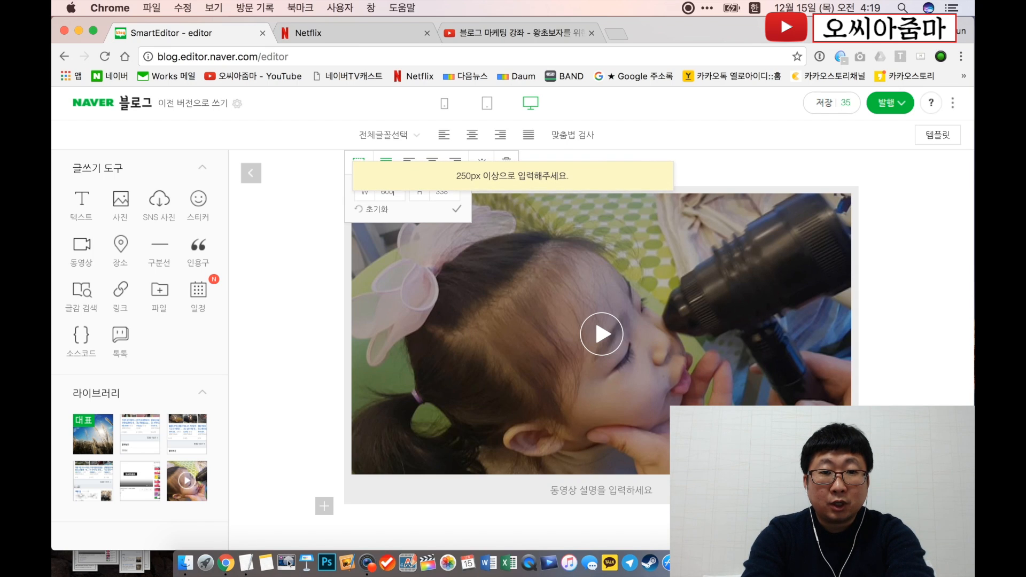
click(457, 209)
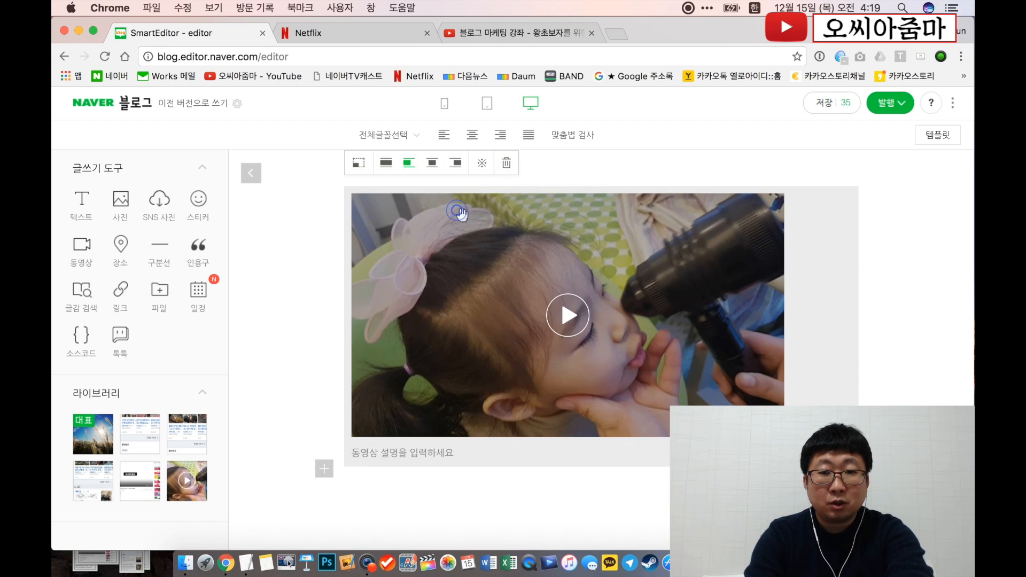
click(432, 163)
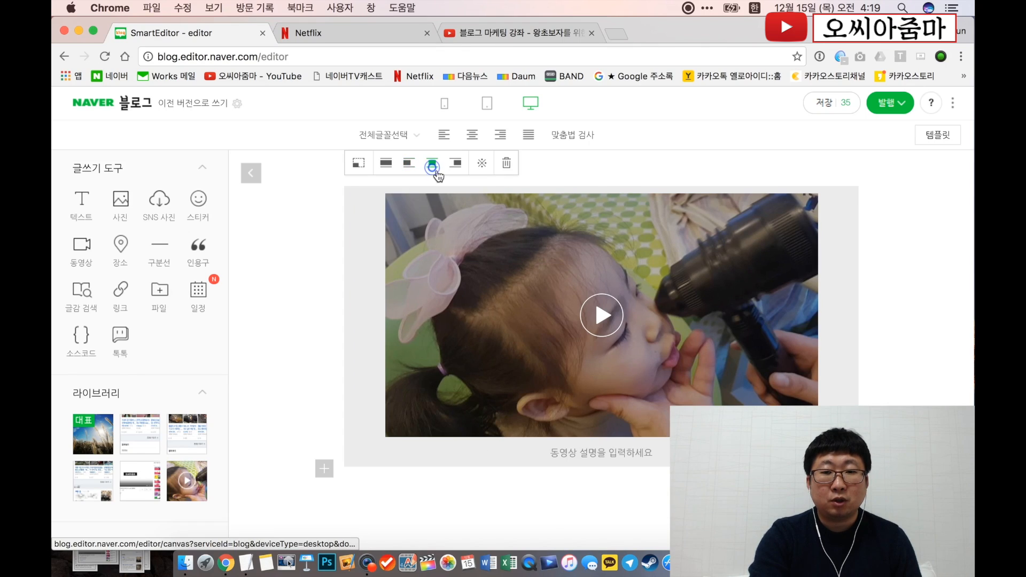
- Add the caption "겨울뜸 하는 동영상" below the uploaded video
click(583, 454)
text(겨울뜸 하)
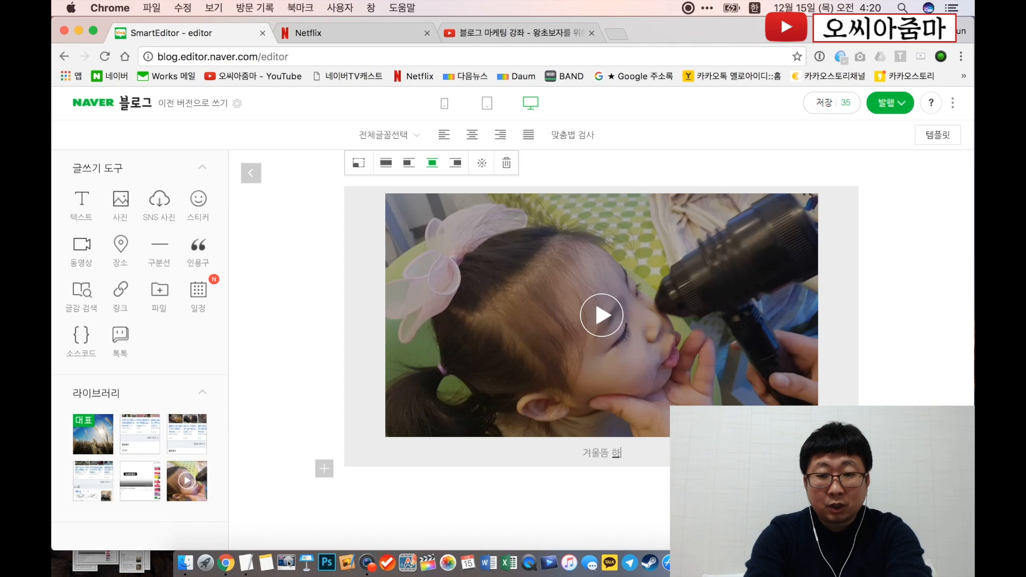
text(는 동영상)
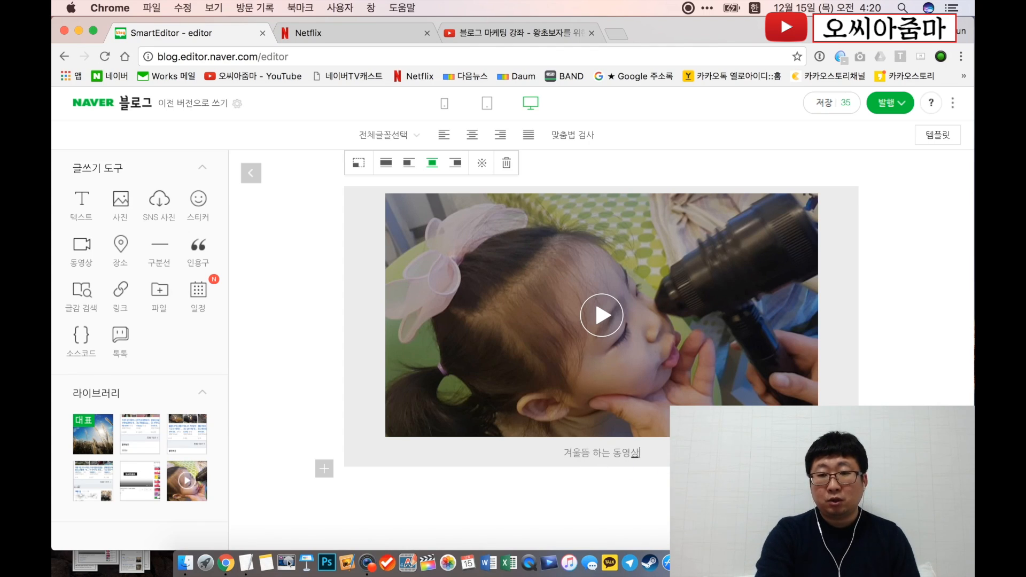
key(Return)
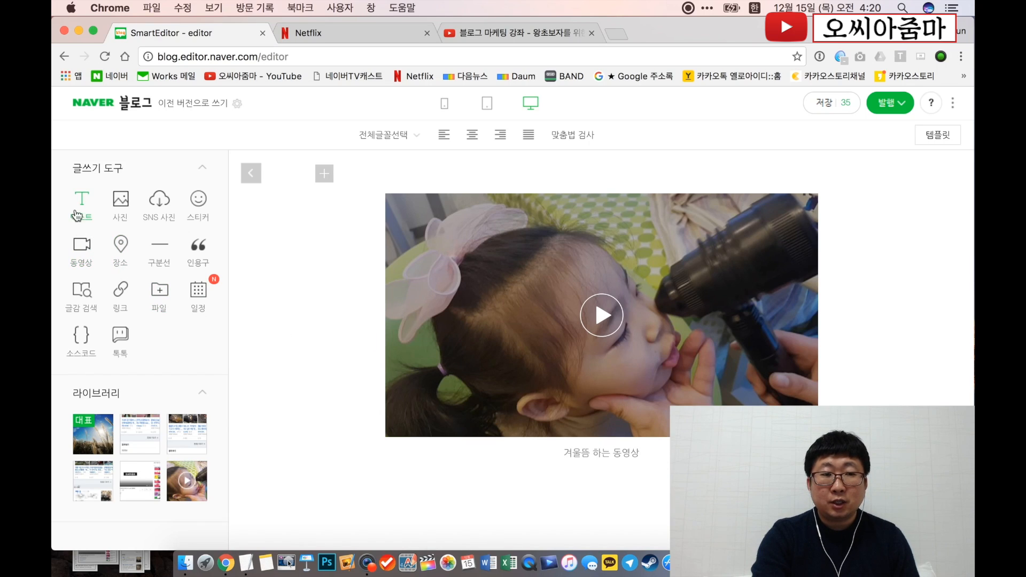
- Open the video uploader with its link option (링크 걸기) and minimise the uploader window
click(90, 247)
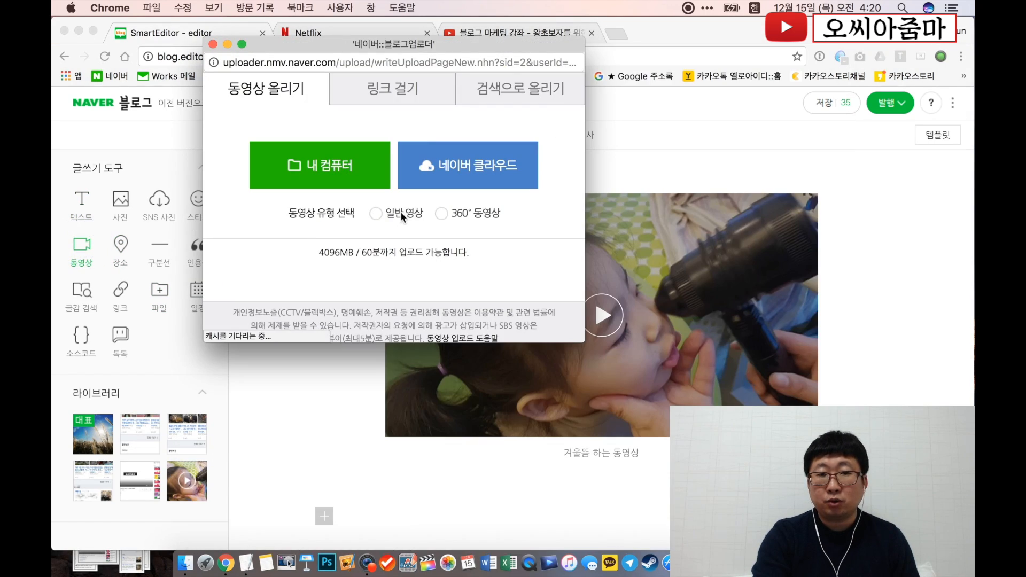
click(404, 91)
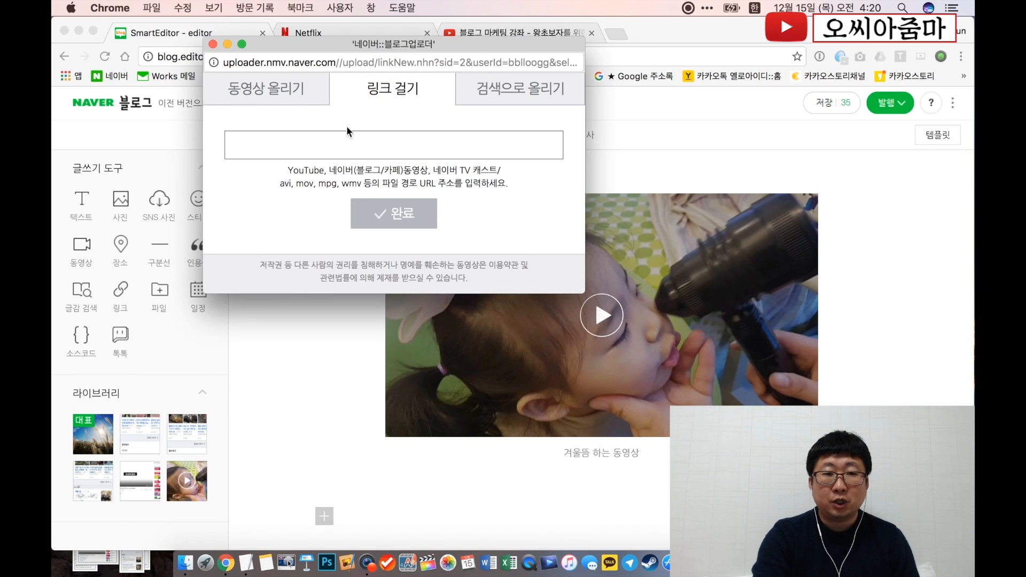
click(227, 43)
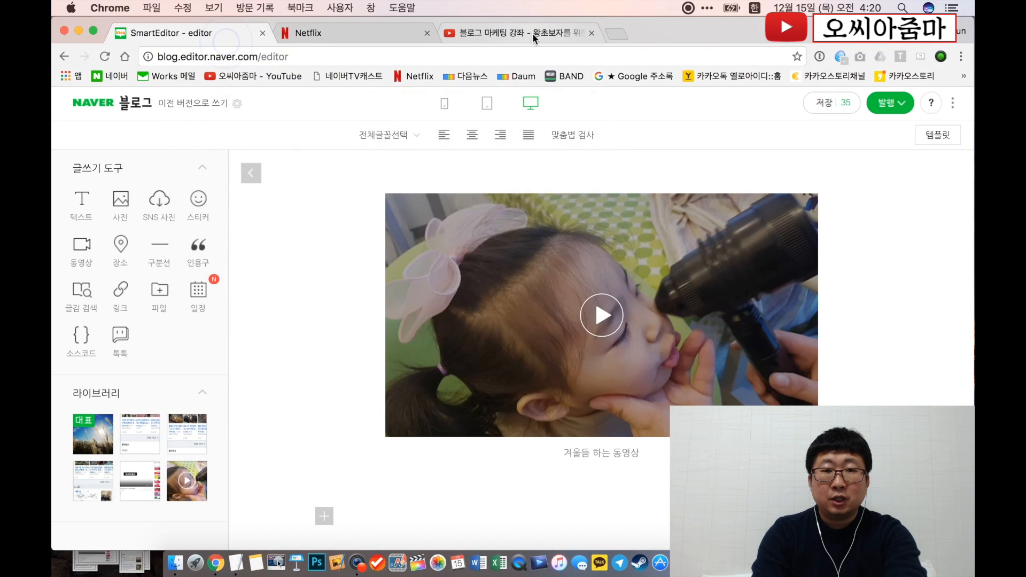
- Copy the web address of the YouTube video "블로그 마케팅 강좌 - 왕초보자를 위한 네이버 블로그 만들기 편" and return to the video uploader
click(532, 33)
scroll(363, 186, down, 5)
scroll(362, 187, up, 5)
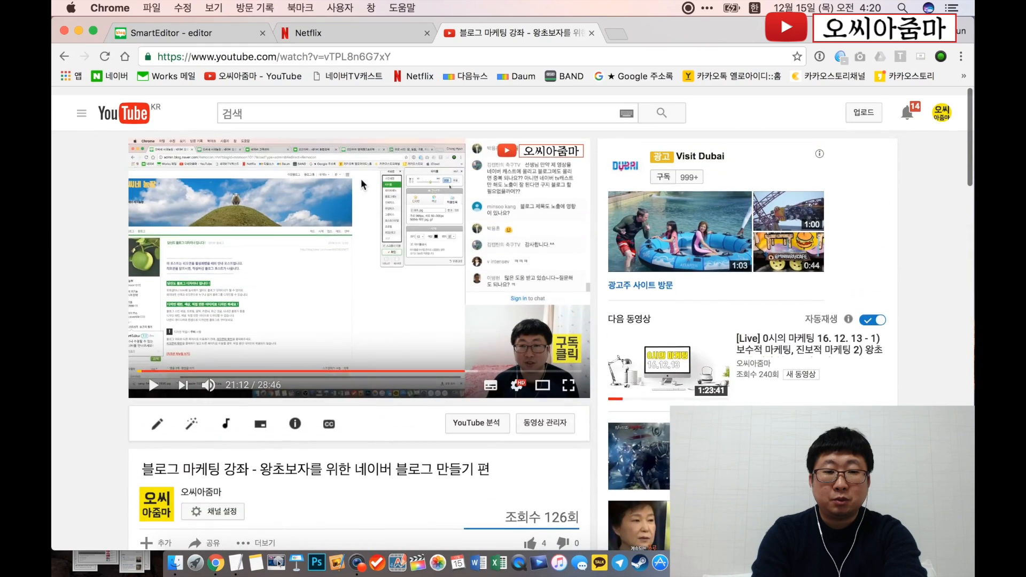
click(333, 59)
key(super+c)
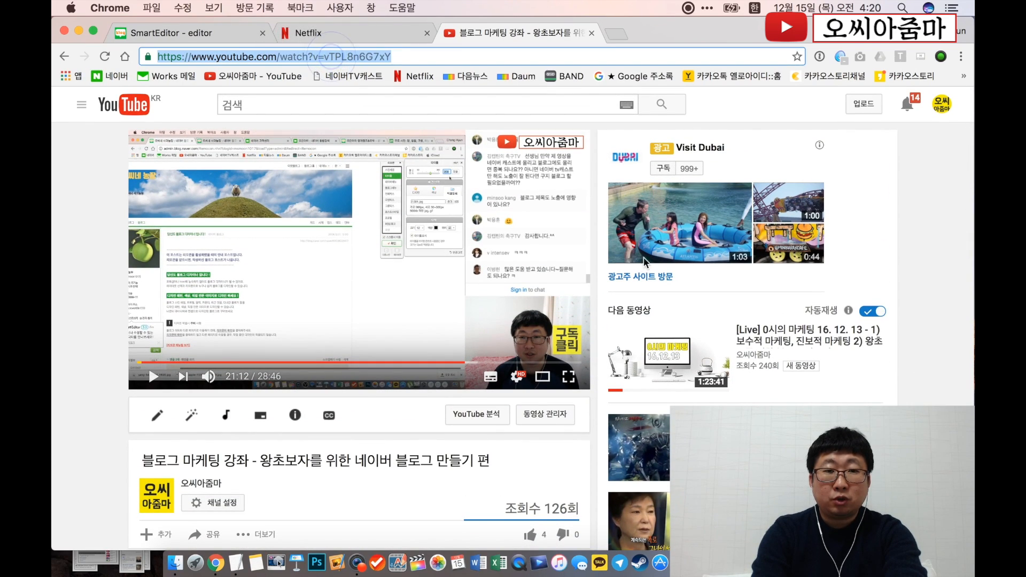
click(266, 562)
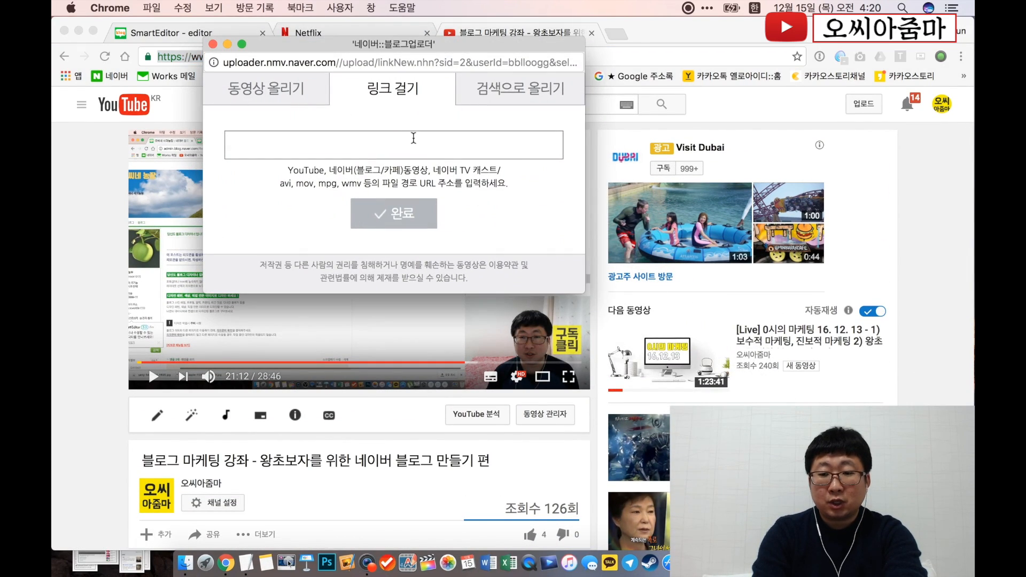
- Insert the YouTube video into the post by submitting its copied web address in the video uploader, and return to the editor
click(400, 145)
key(super+v)
click(420, 223)
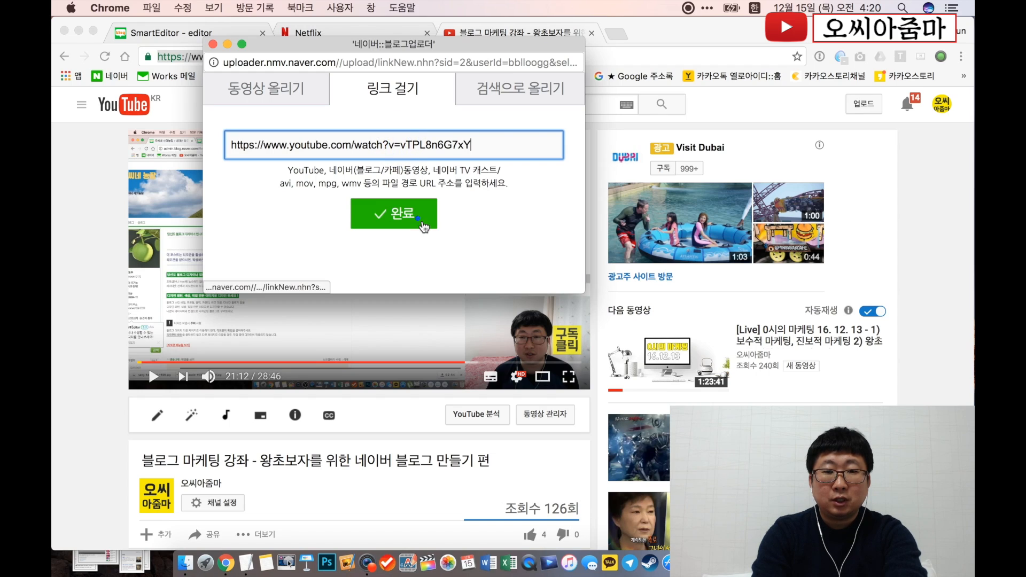
click(181, 32)
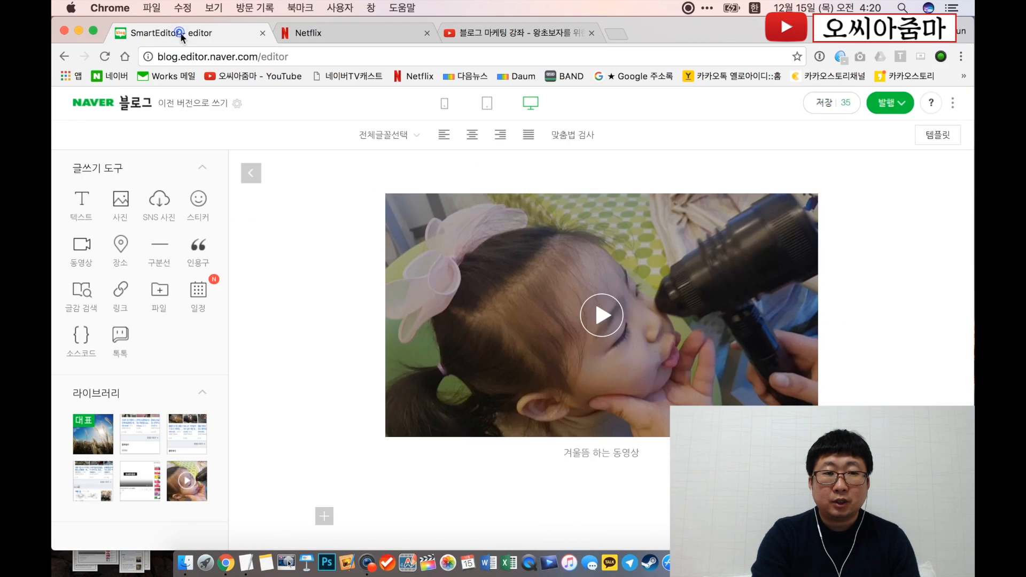
scroll(433, 186, down, 3)
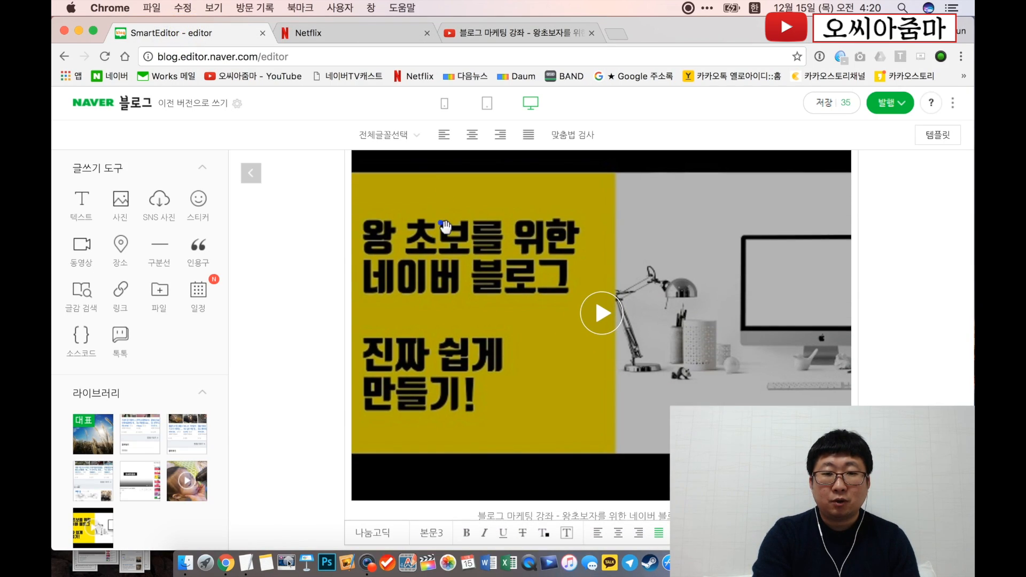
- Set the linked YouTube video's width to 600 with proportional height, and center it in the post
click(439, 219)
click(363, 167)
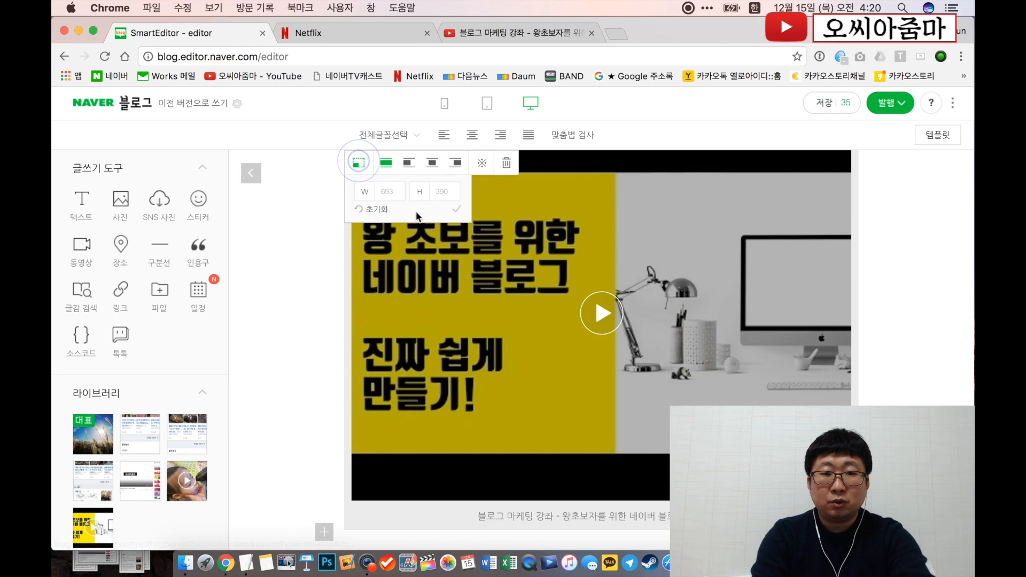
text(600)
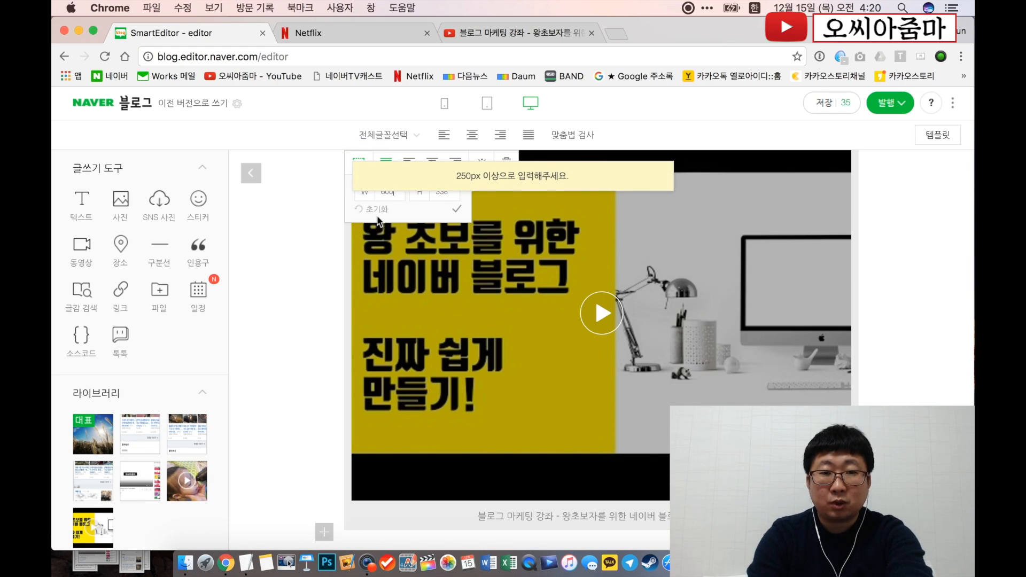
click(457, 210)
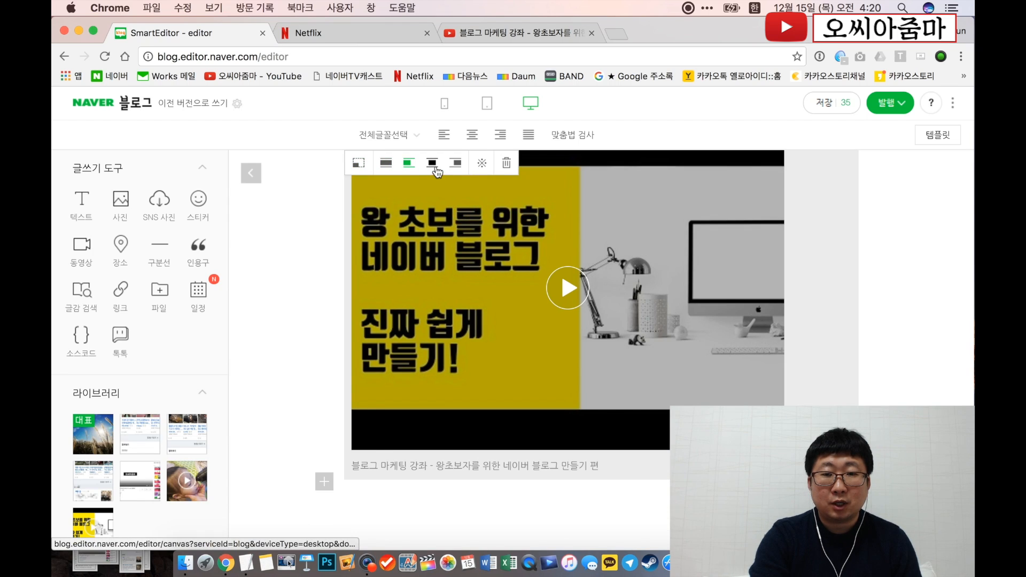
click(435, 170)
scroll(658, 270, up, 3)
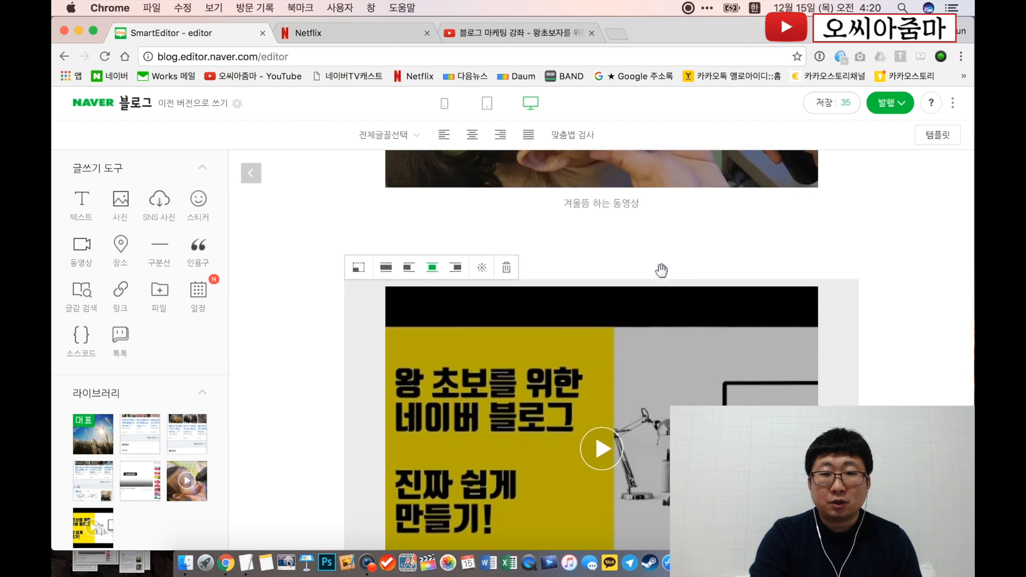
scroll(661, 270, down, 5)
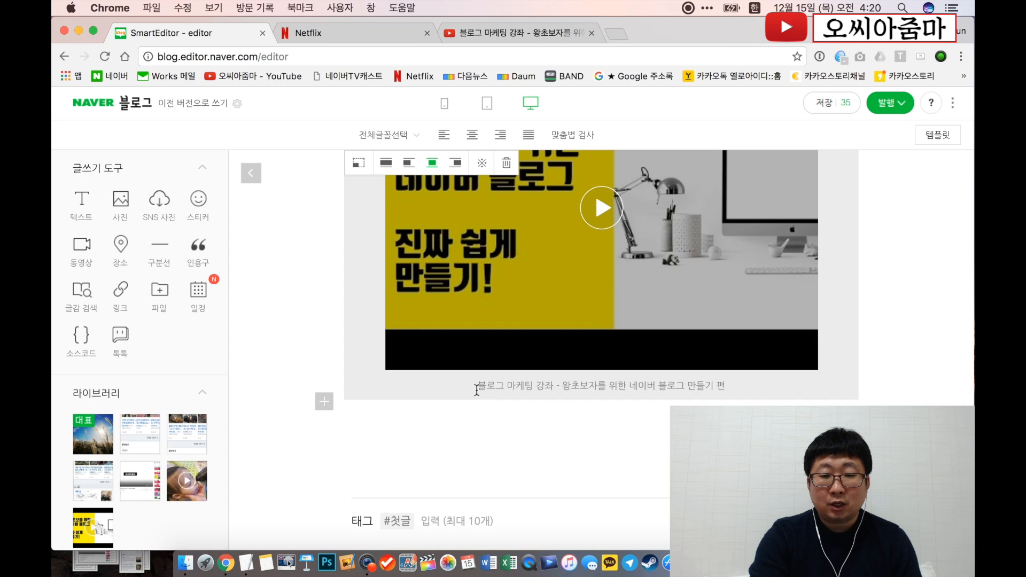
scroll(766, 387, up, 4)
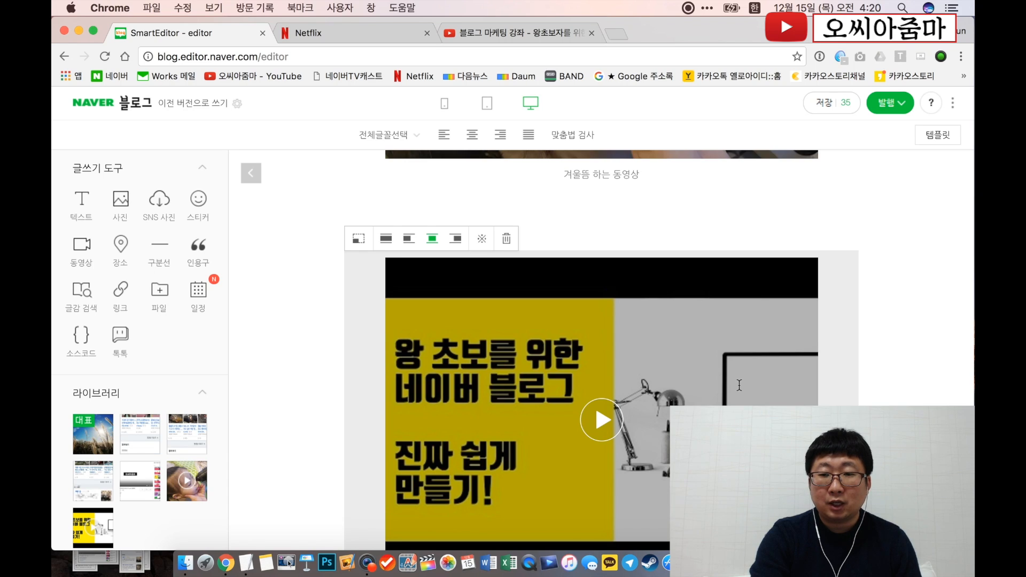
scroll(738, 384, down, 5)
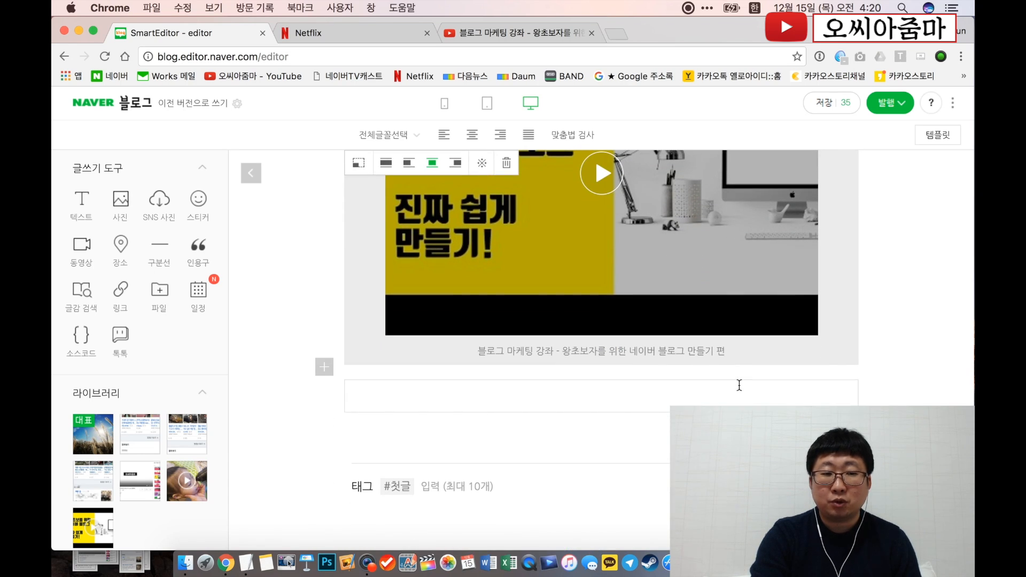
- Start attaching a place below the linked video and search the map for "인천공항출국장"
click(122, 245)
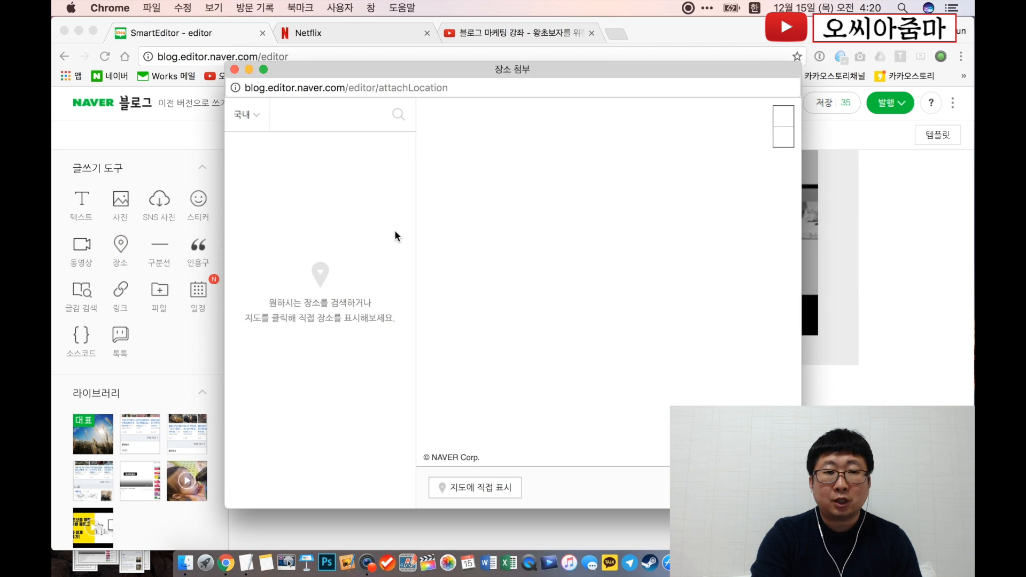
click(322, 116)
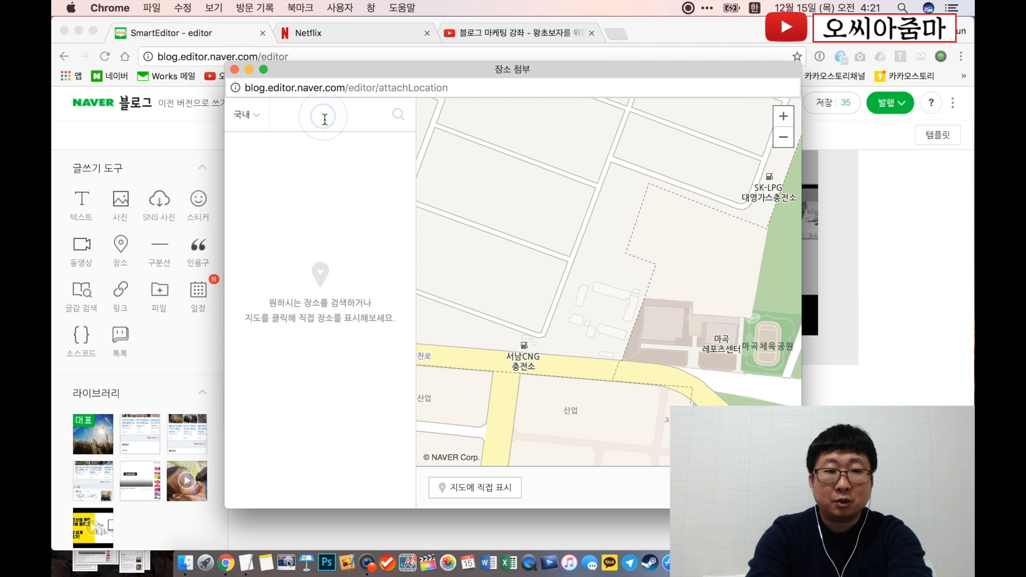
text(인ㅊ천공항)
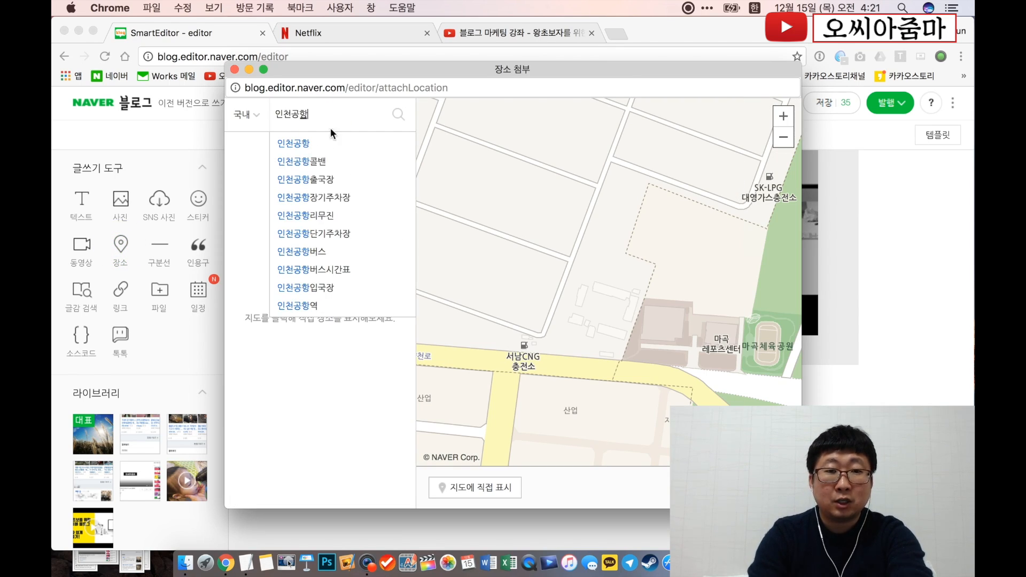
click(318, 181)
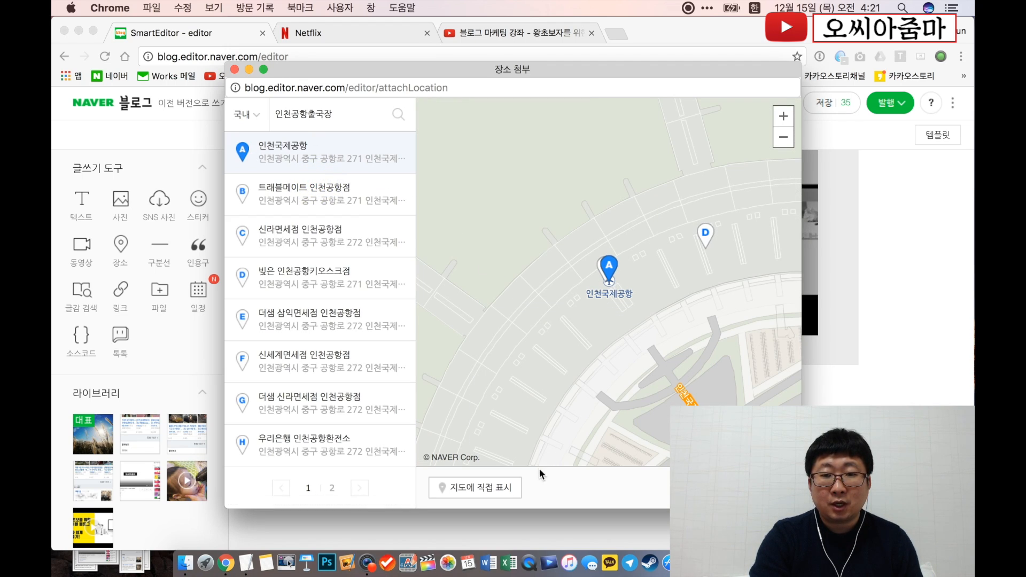
- Attach 인천국제공항 to the post as an image-type (이미지형) map, and add a divider line below it
click(765, 487)
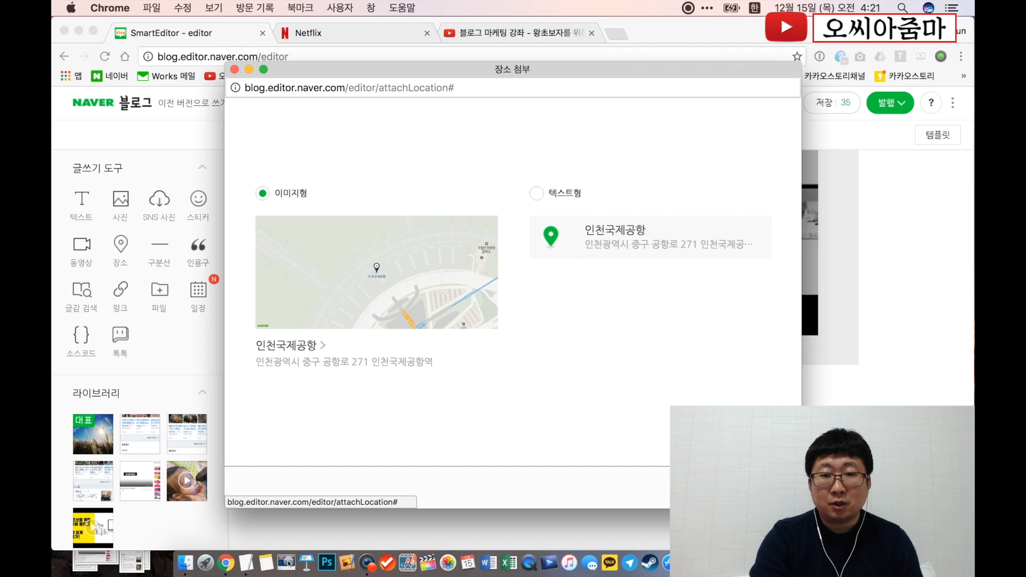
click(541, 199)
click(273, 198)
click(764, 487)
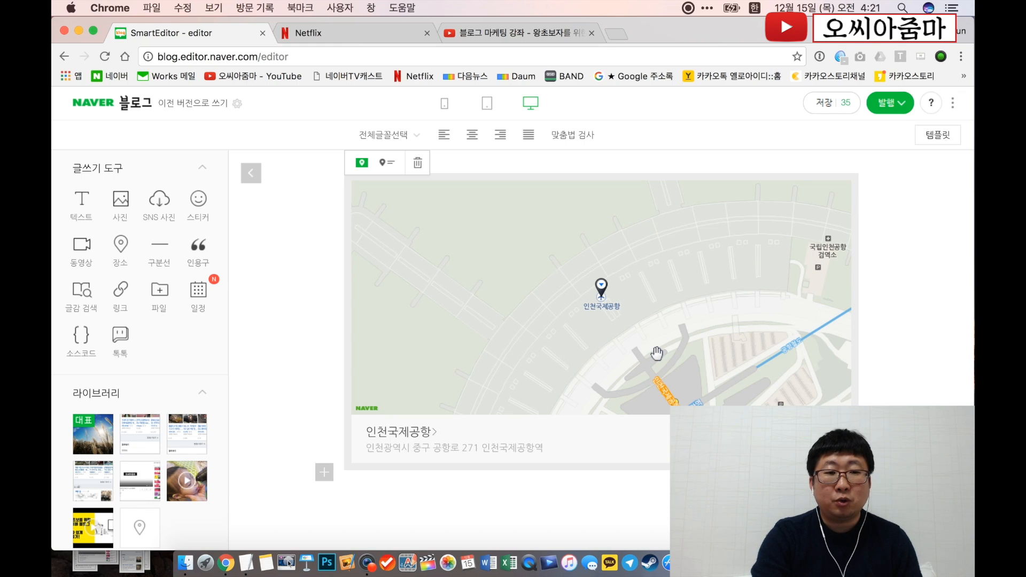
scroll(656, 353, down, 3)
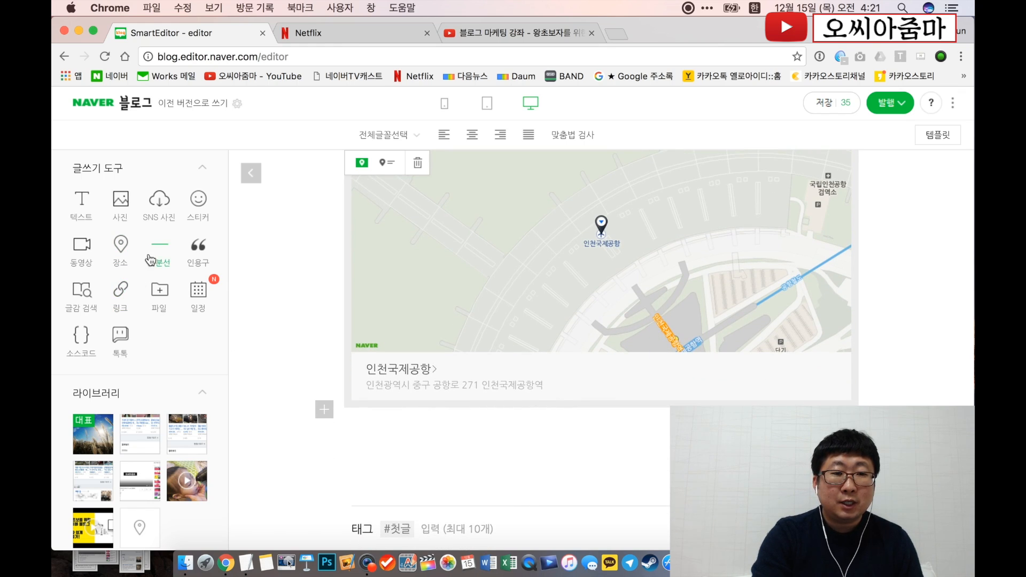
click(168, 262)
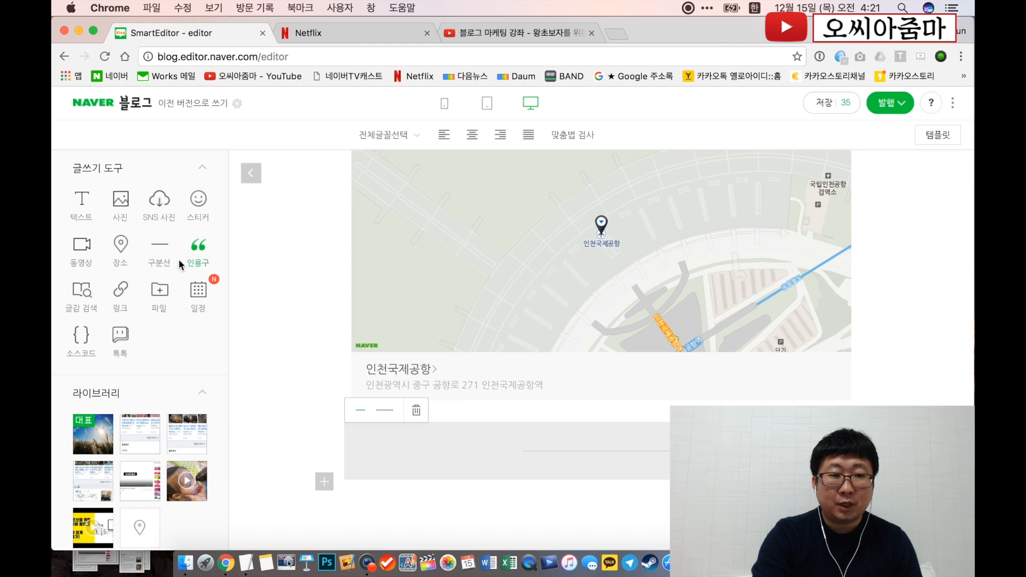
- Search the books for "오씨아줌마", insert the book "카카오 마케팅 컨설팅북" below the divider, and center its card
click(78, 305)
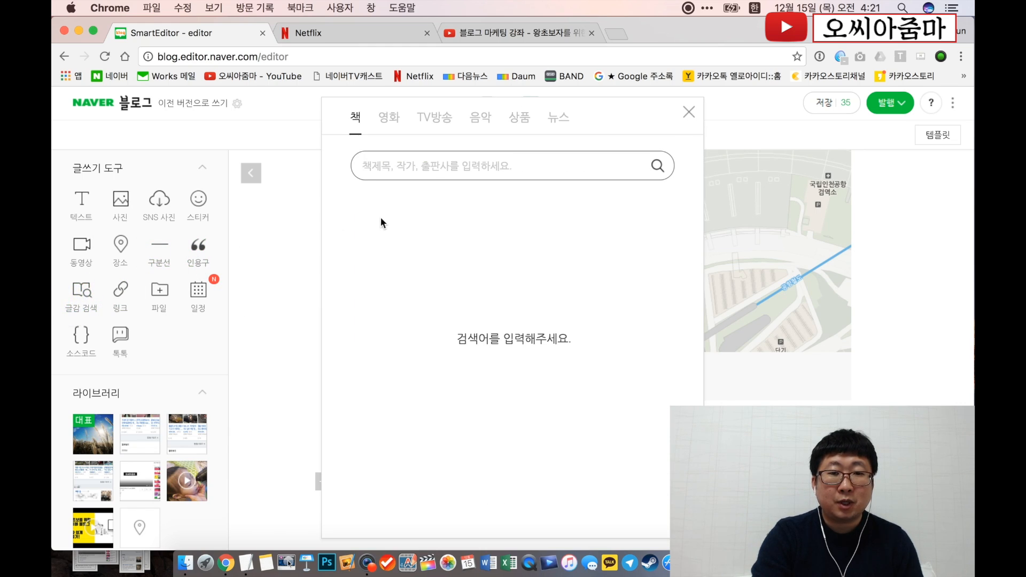
text(외)
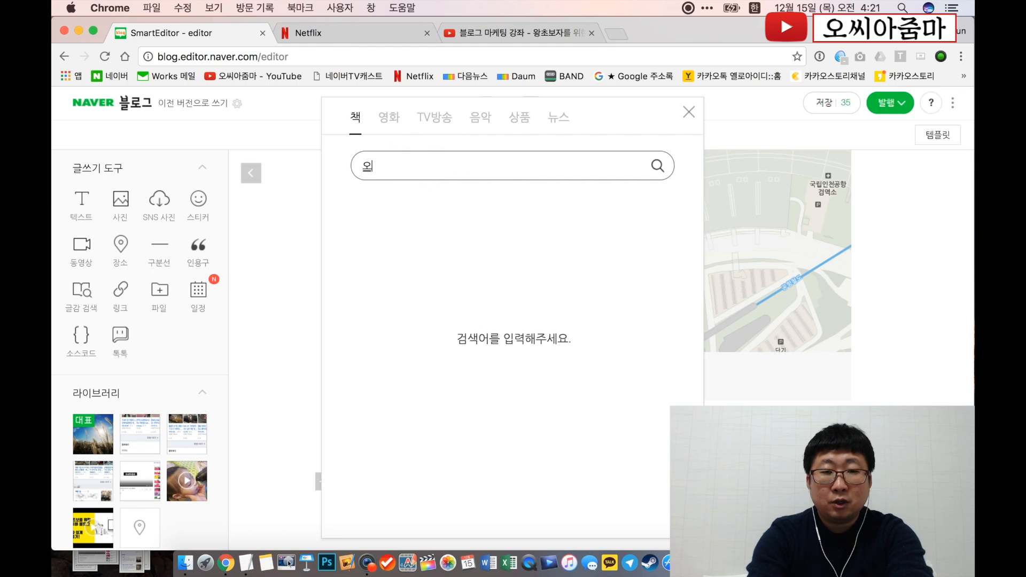
text(씨아줌마)
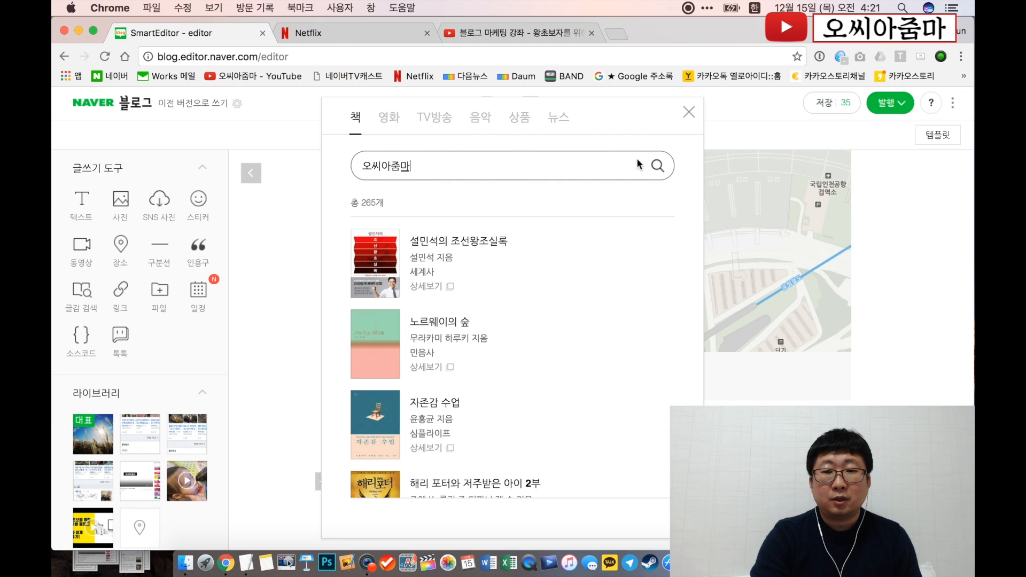
click(659, 166)
scroll(526, 306, down, 3)
click(525, 307)
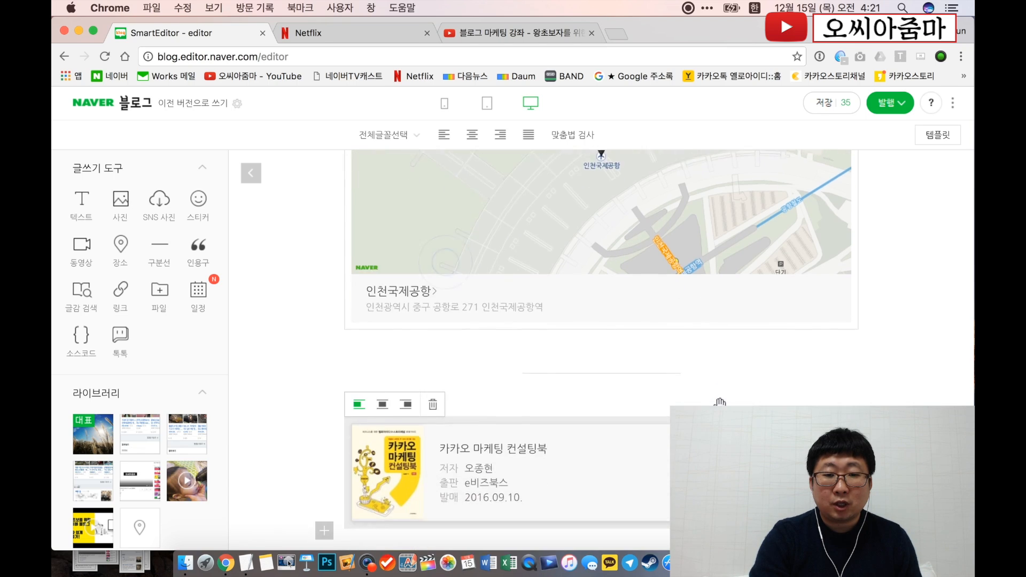
scroll(720, 402, down, 3)
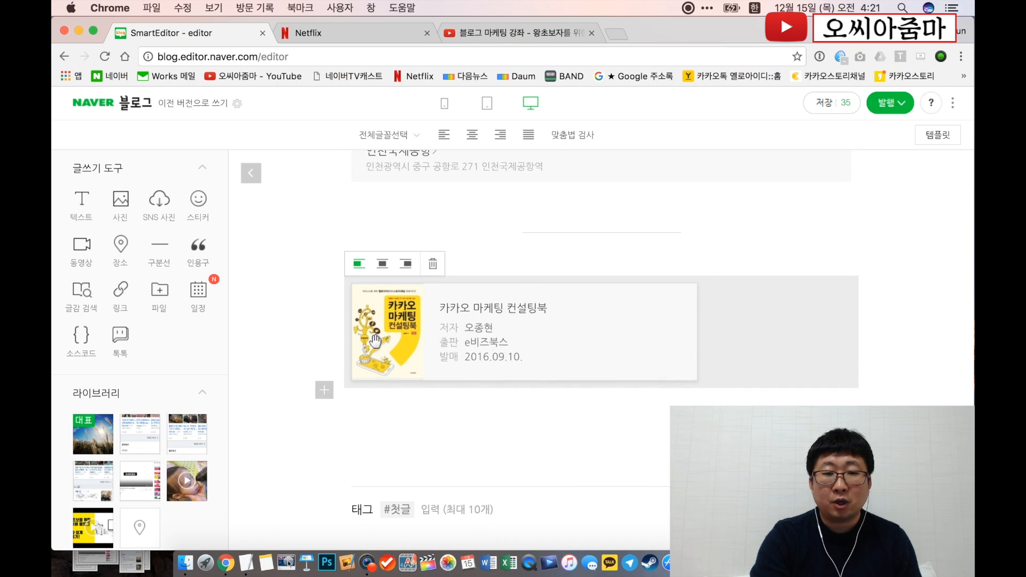
click(382, 264)
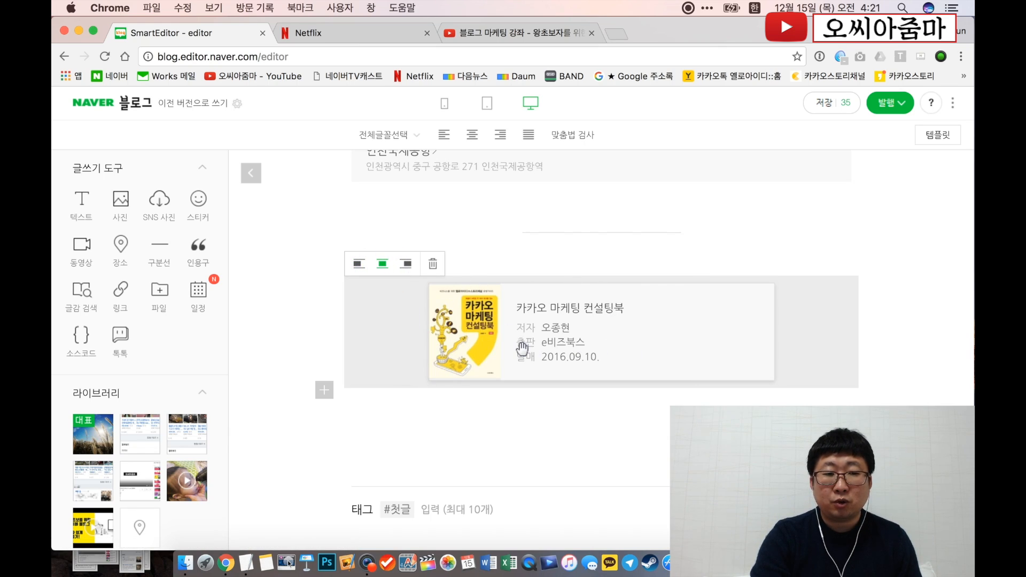
- Attach the file reed-546250_1280.jpg from the computer below the book card, and center the attachment
click(127, 291)
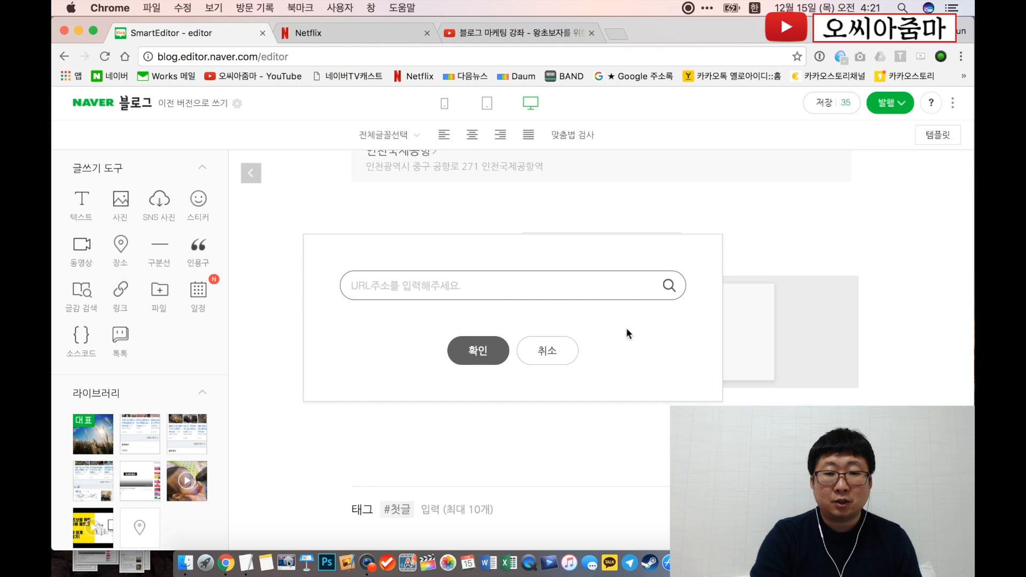
click(571, 356)
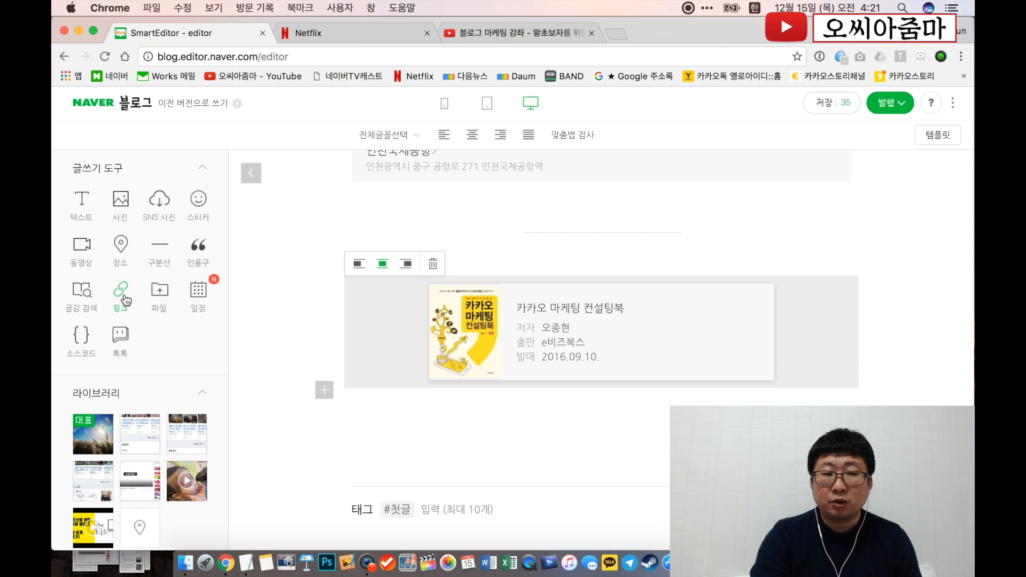
click(169, 298)
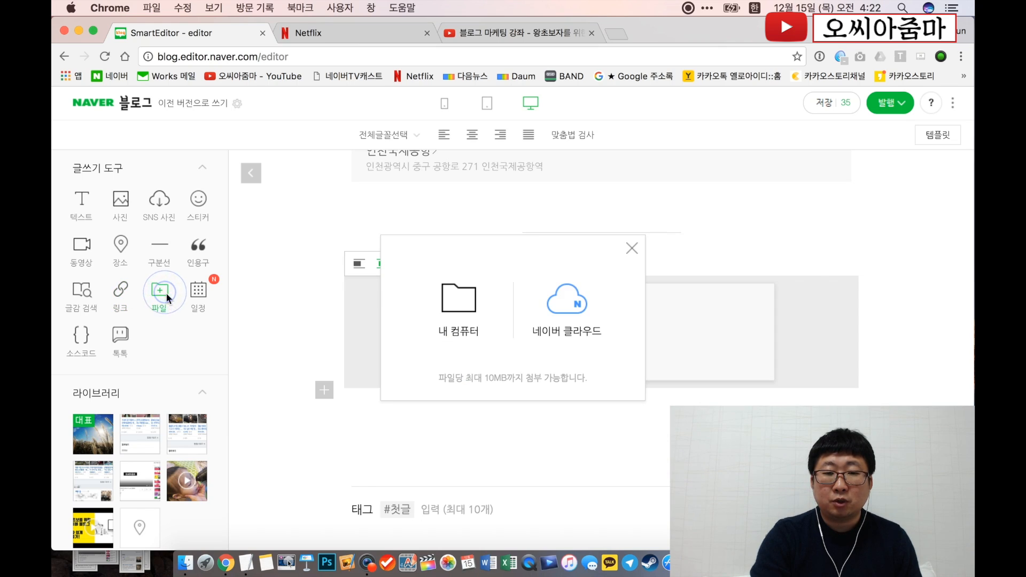
click(459, 298)
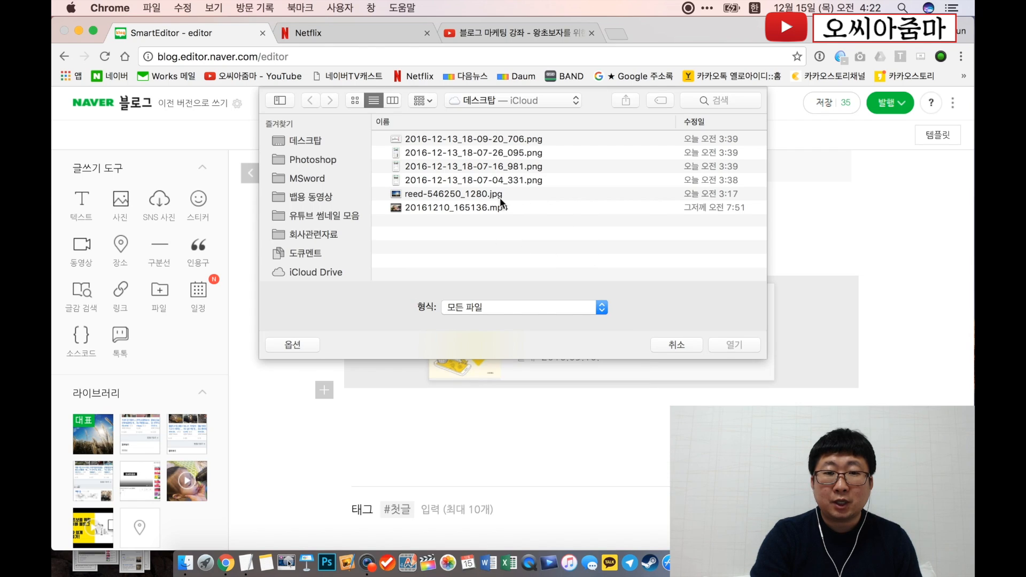
double_click(497, 194)
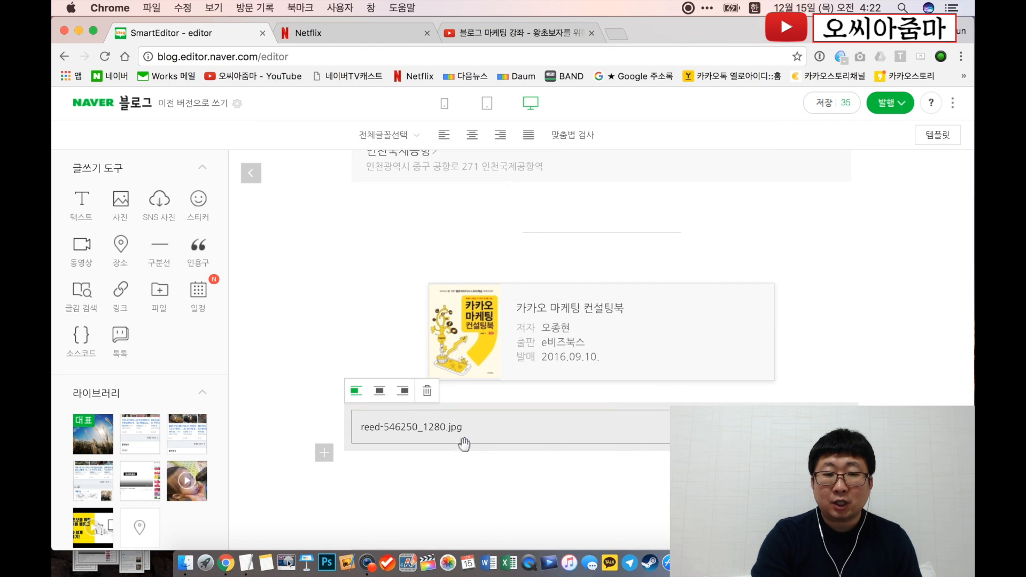
click(380, 391)
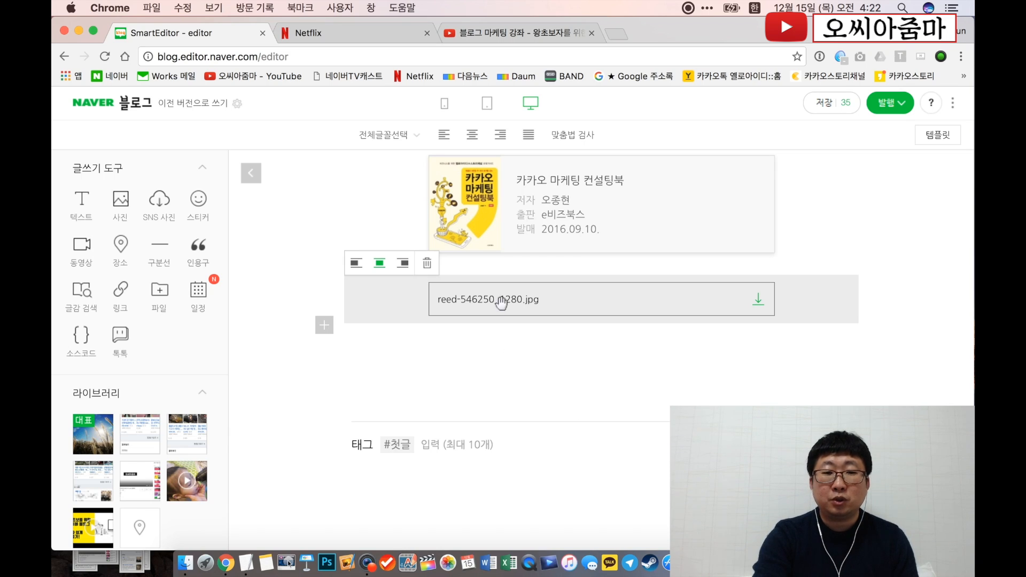
- Start a schedule entry titled "오씨아줌마 강의", search places for "강남토즈", and set its location to 토즈 강남토즈타워점
click(203, 295)
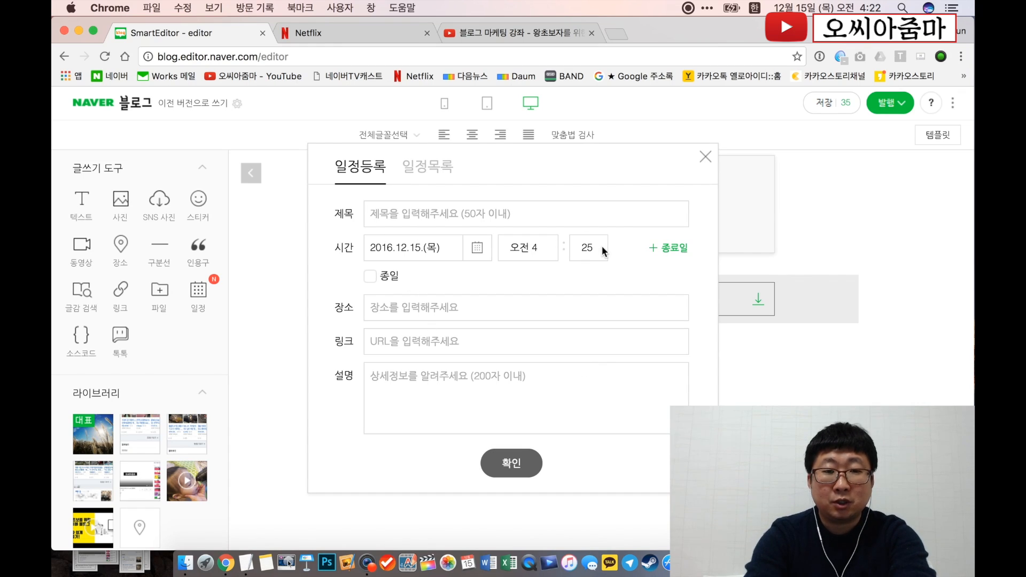
text(외씨아줌)
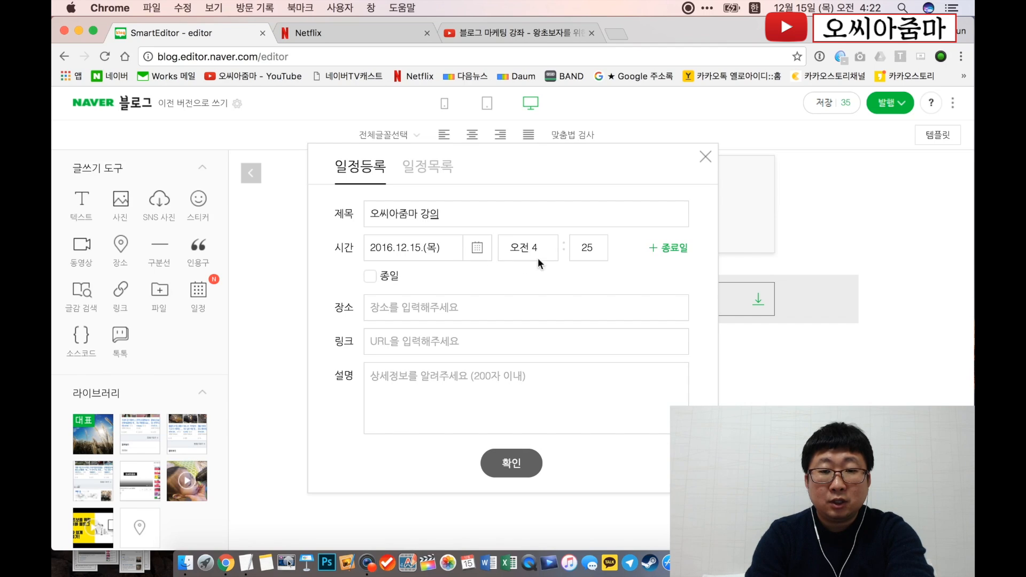
click(431, 308)
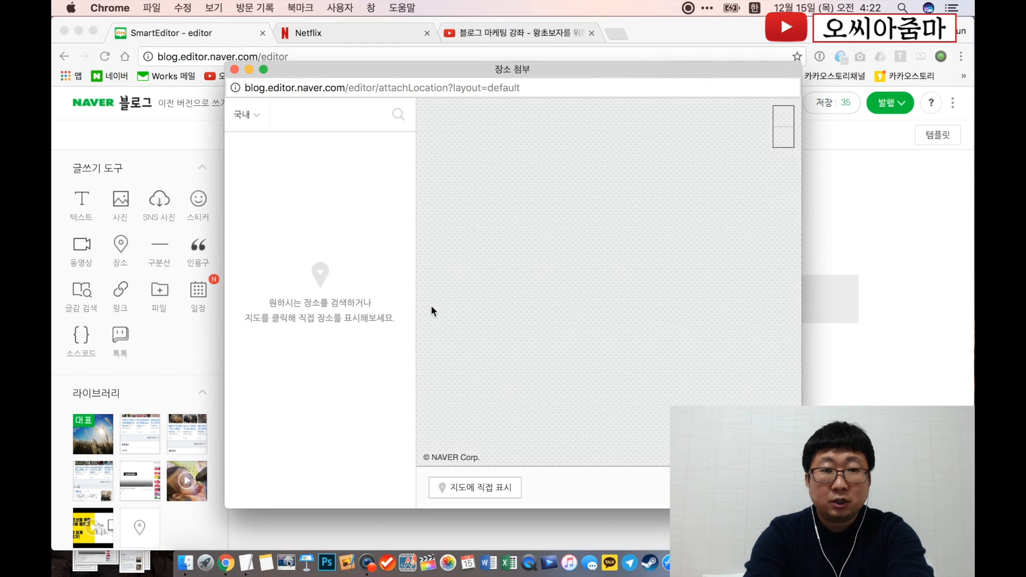
text(강나뫼)
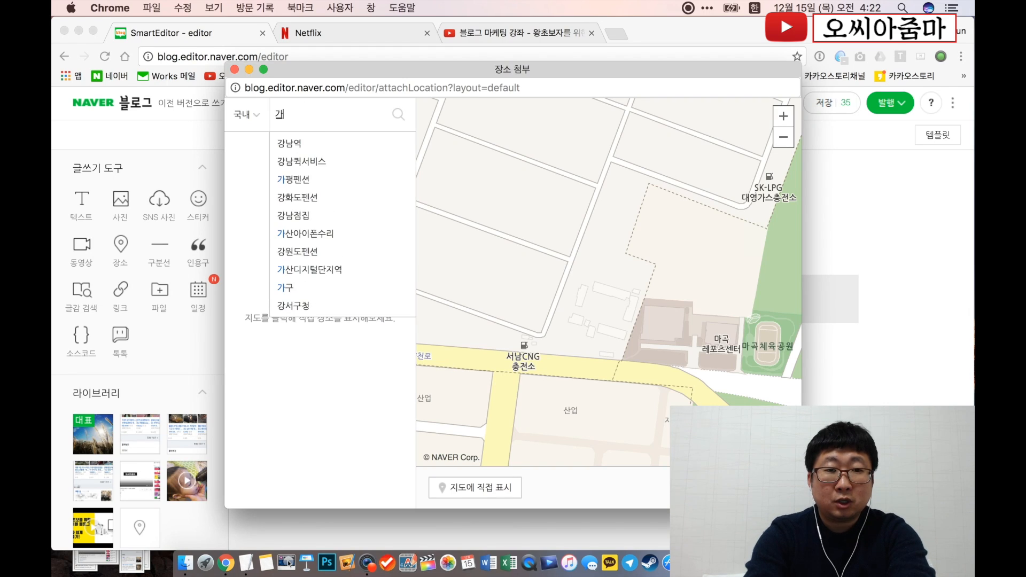
text(토지)
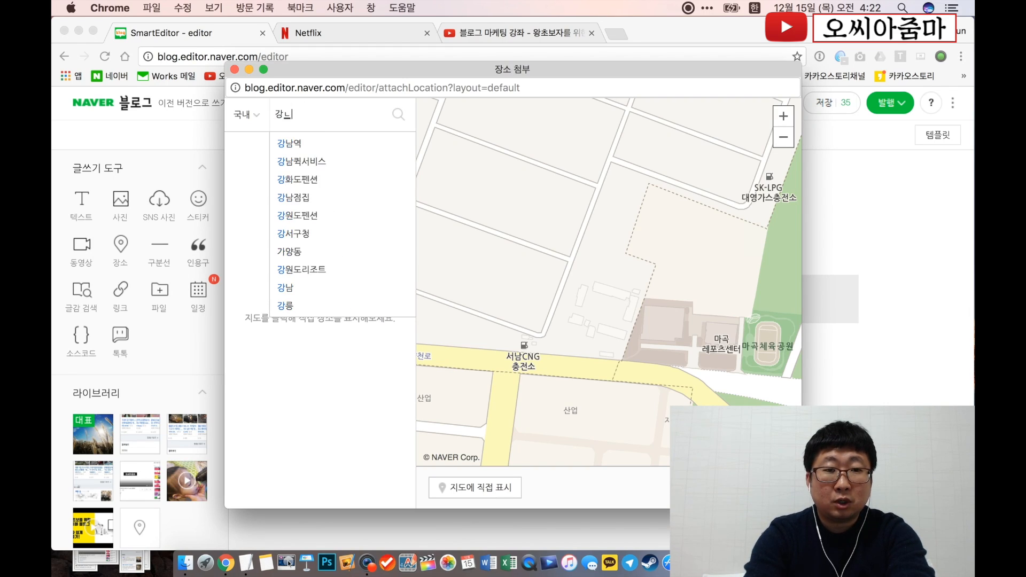
key(BackSpace)
key(Return)
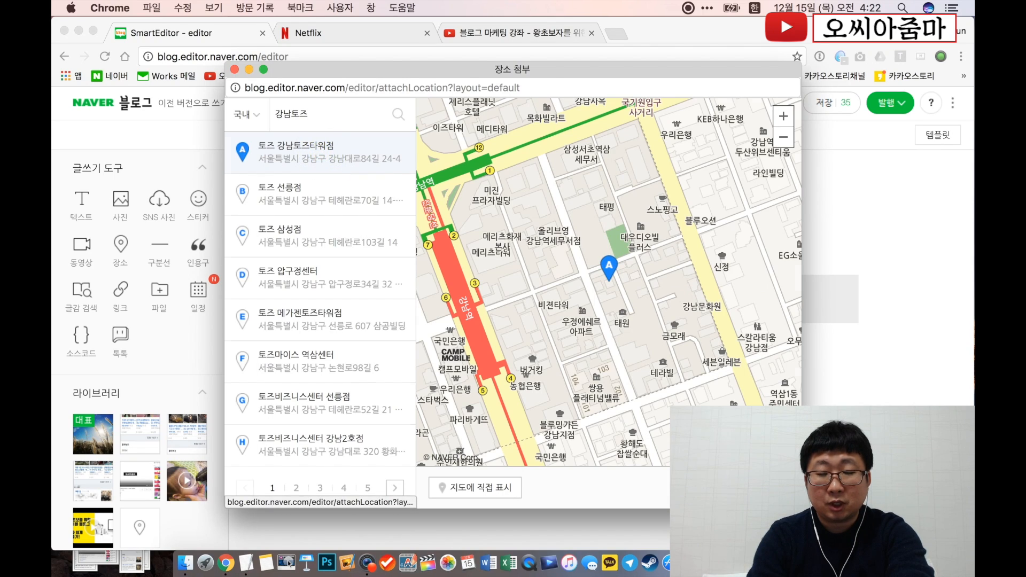
click(765, 488)
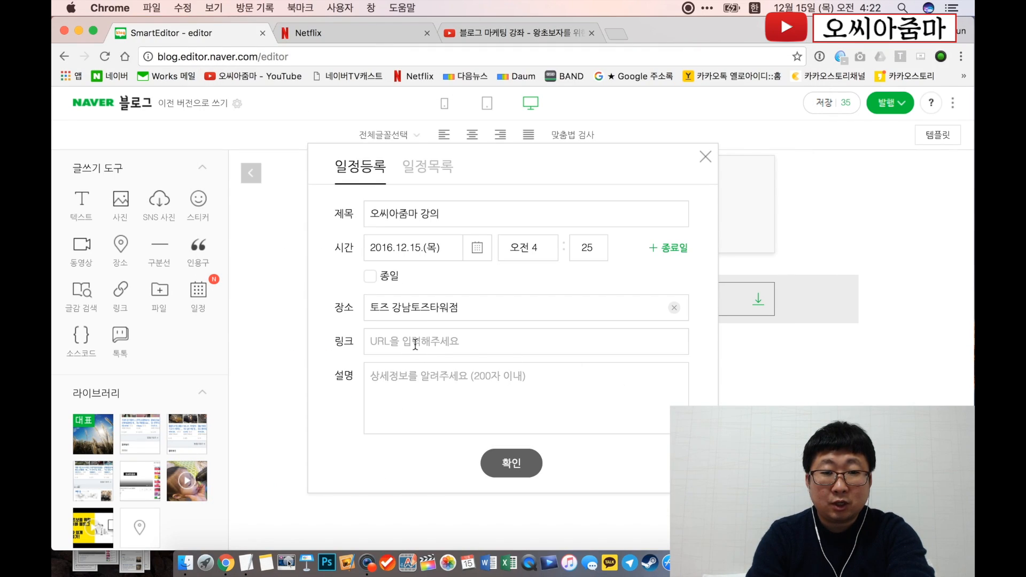
- Describe the schedule as "오씨아줌마 블로그 강의", insert it below the attached file, and center its card
click(446, 393)
text(오씨아줌마 블로그 강의)
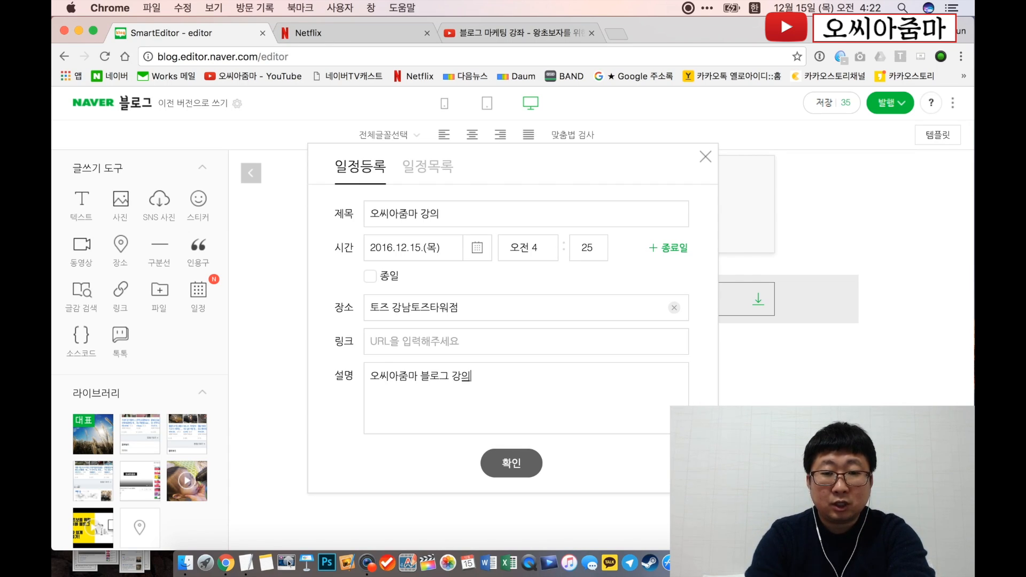
click(517, 464)
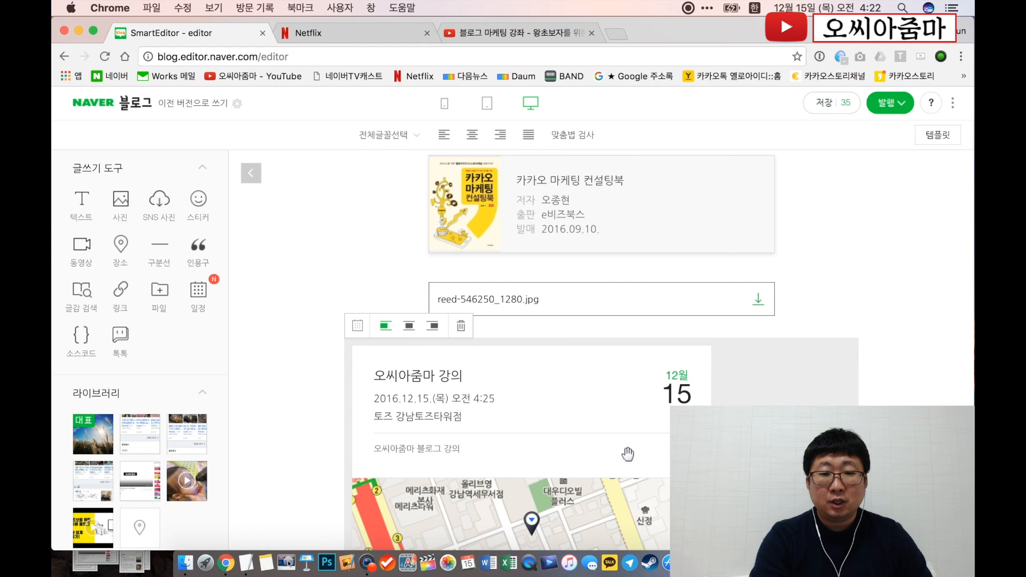
scroll(639, 451, down, 5)
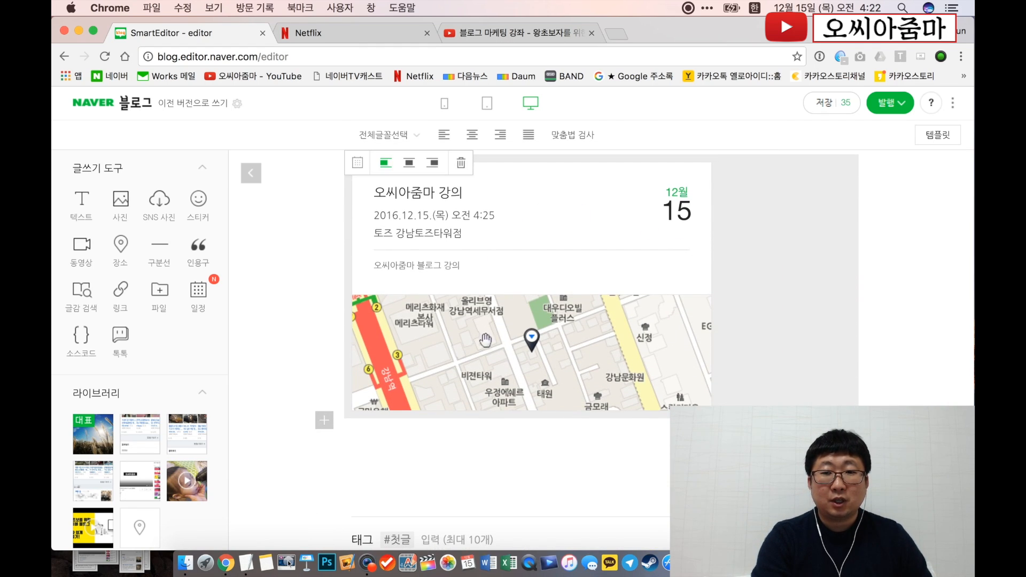
click(409, 163)
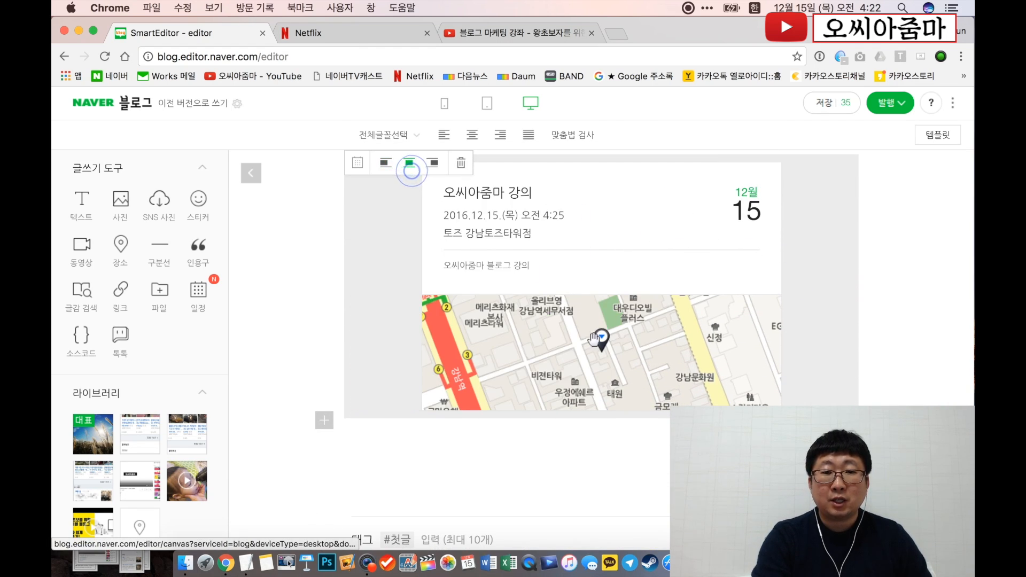
scroll(535, 342, up, 3)
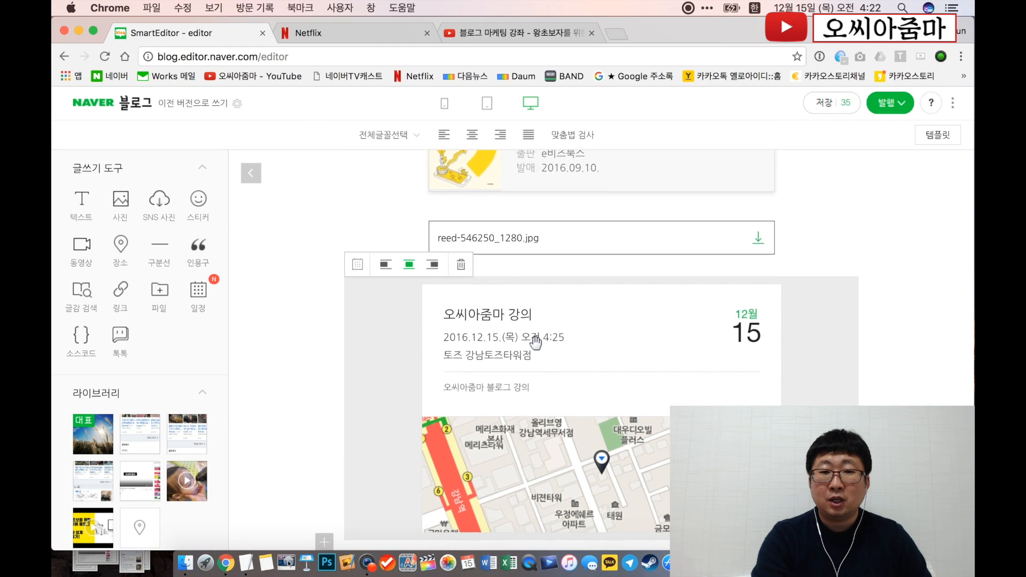
- Try the dark style on a source code block below the schedule, and delete the block
scroll(535, 342, down, 2)
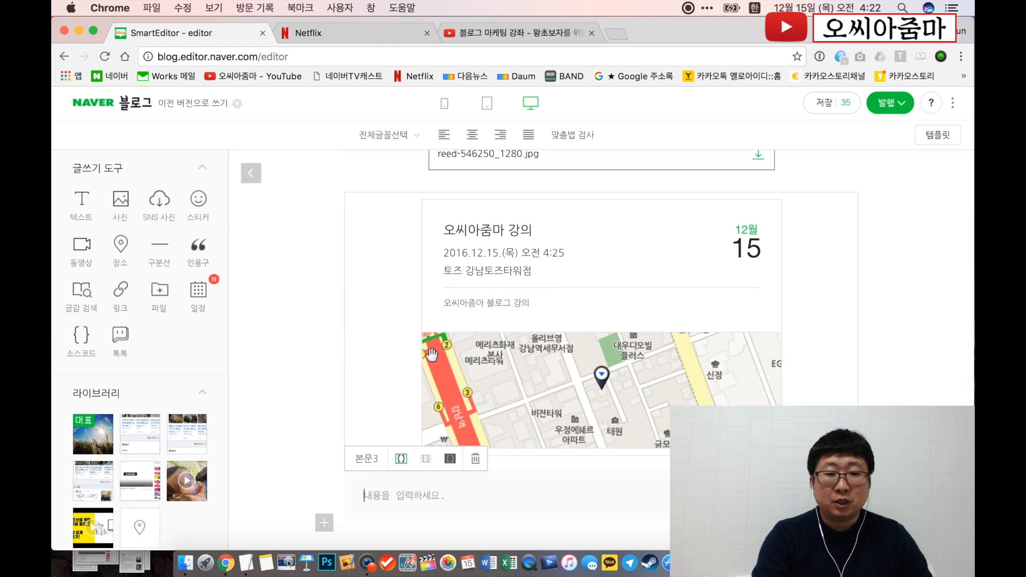
scroll(454, 408, down, 3)
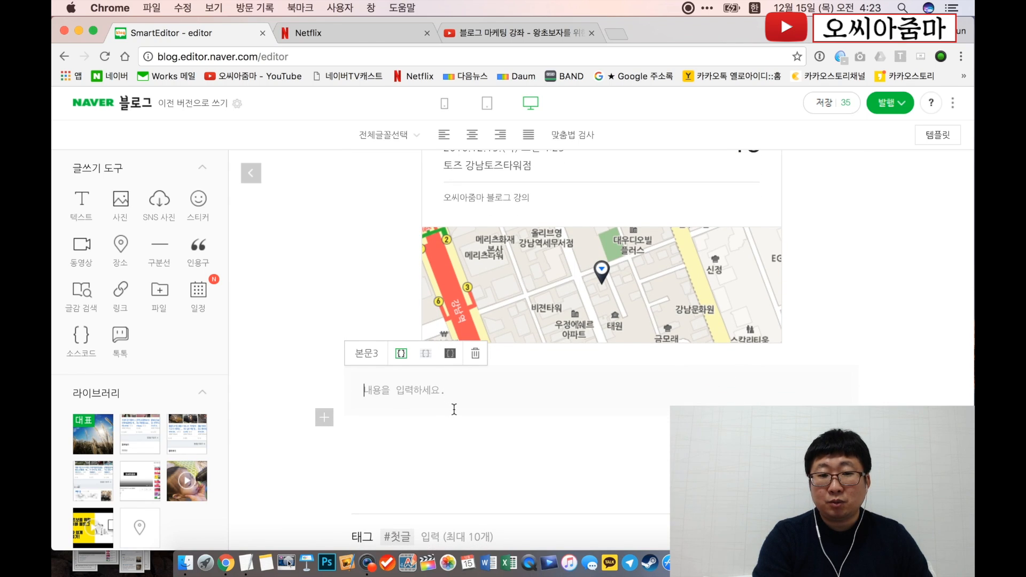
click(451, 353)
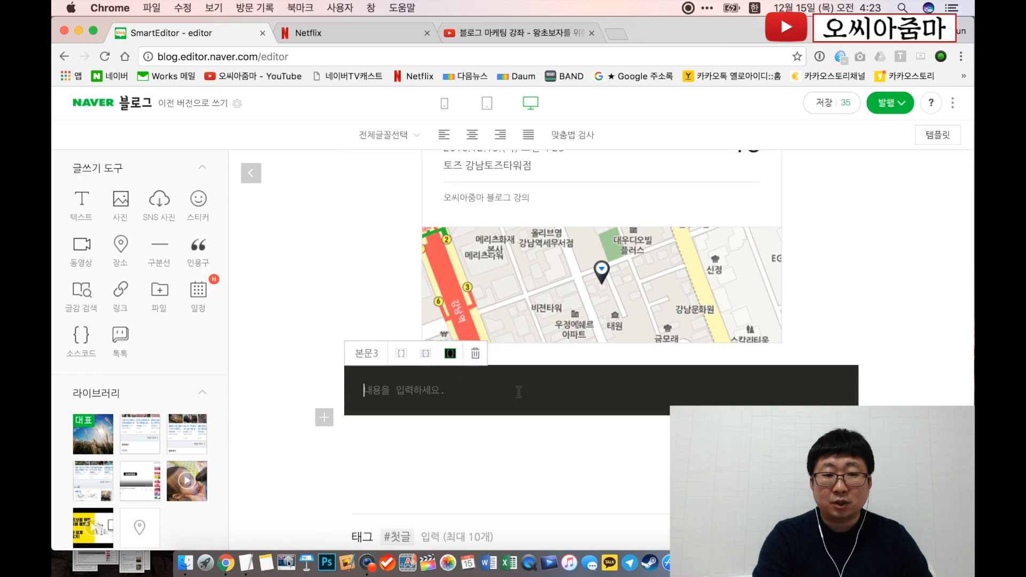
click(475, 353)
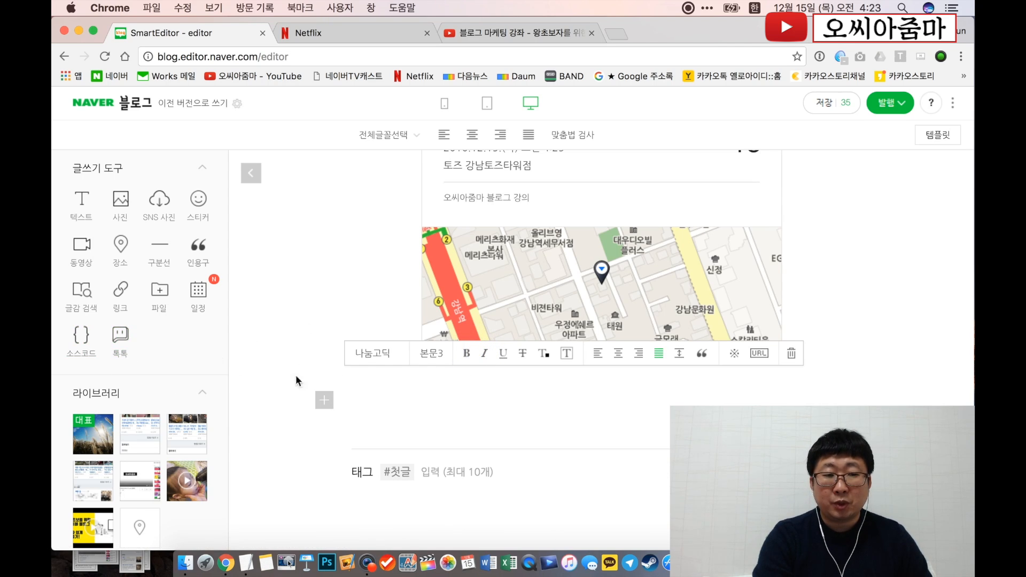
- Start a 네이버톡톡 banner below the schedule, link it to the 오씨아줌마 account, and choose 이미지 첨부 as the banner type
click(378, 396)
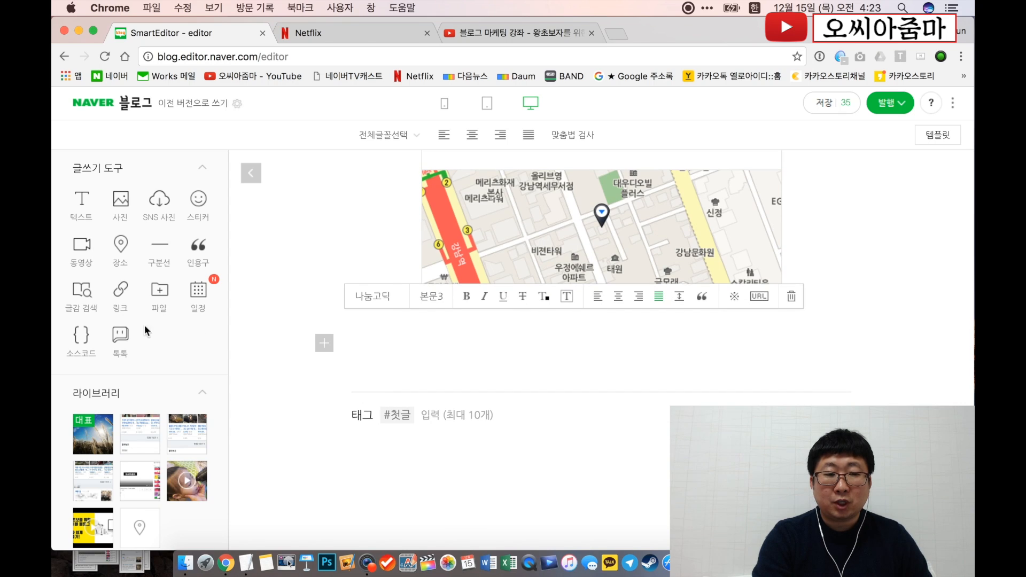
click(120, 335)
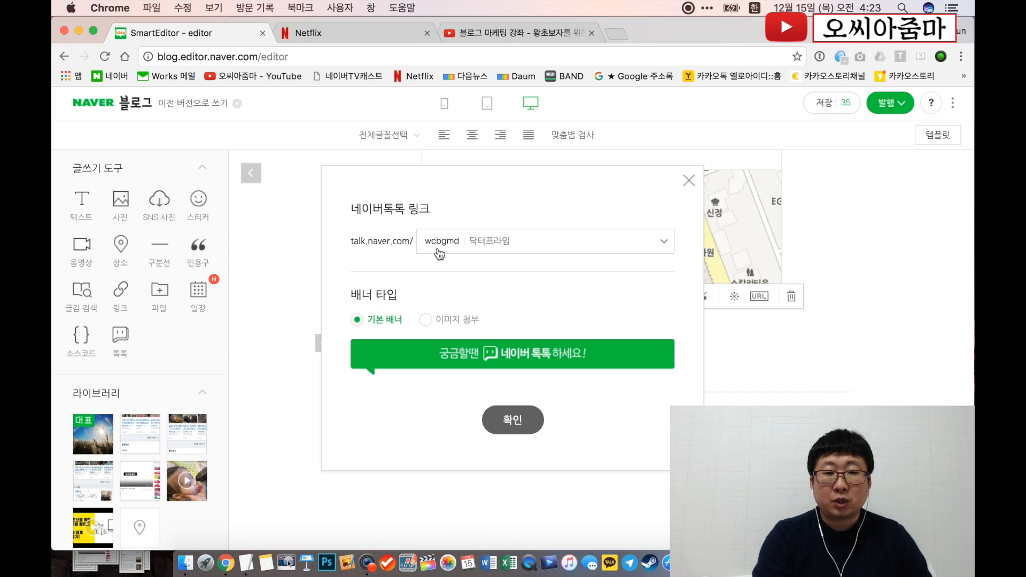
click(475, 237)
click(480, 287)
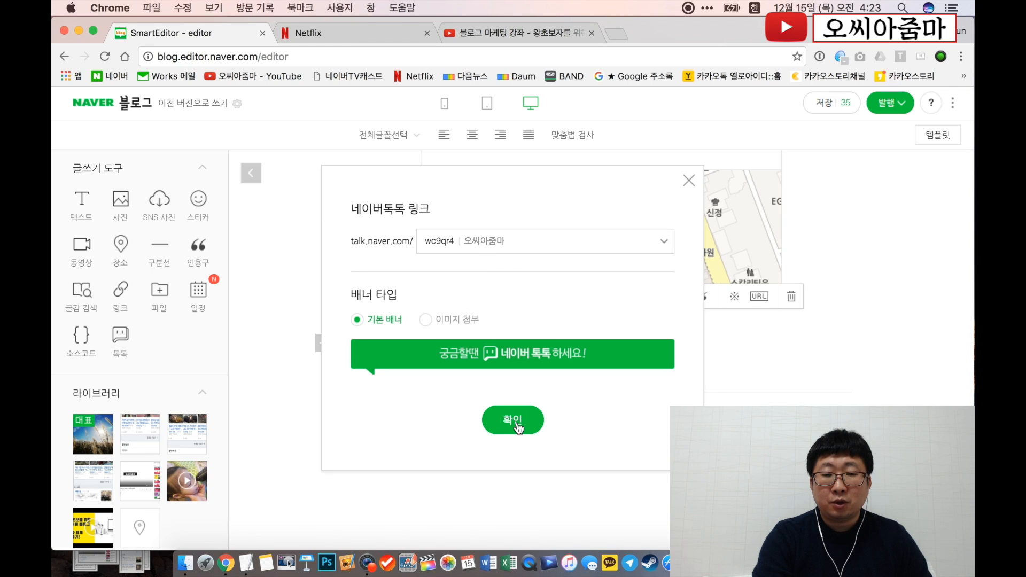
click(426, 319)
click(355, 318)
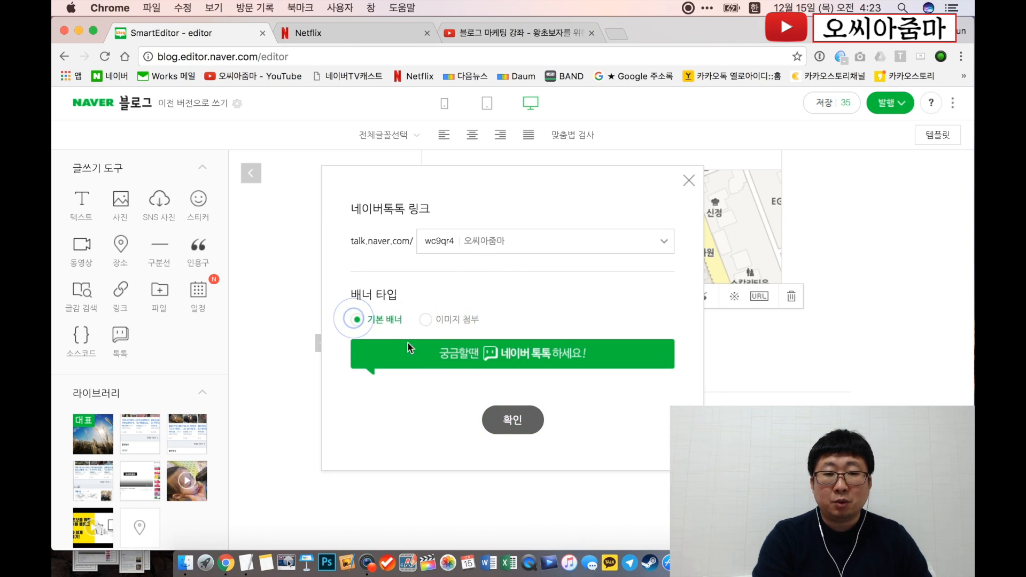
click(427, 320)
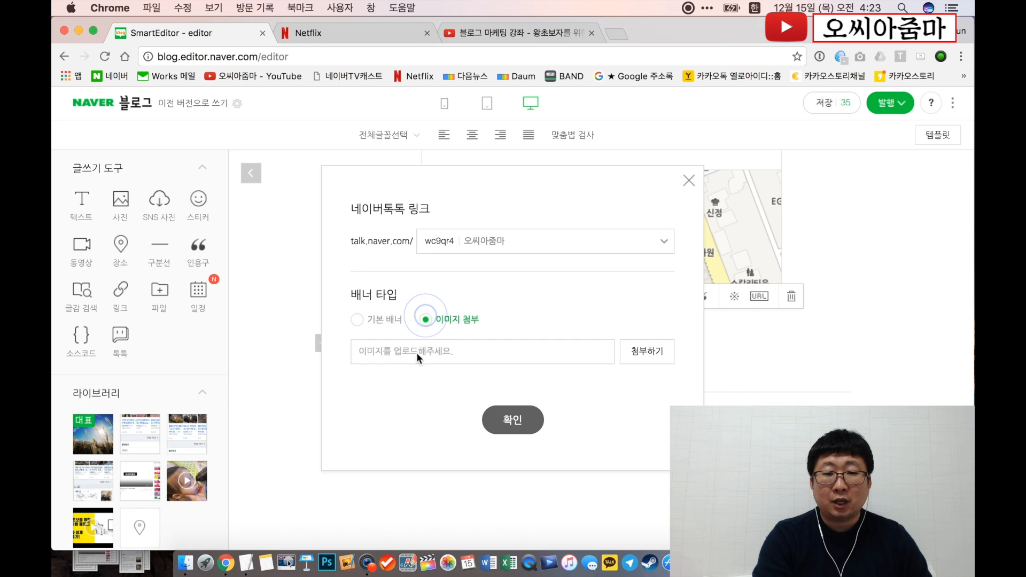
- Upload toktok_btn.png from iCloud Drive as the banner image, insert the 톡톡 banner, and center it
click(640, 353)
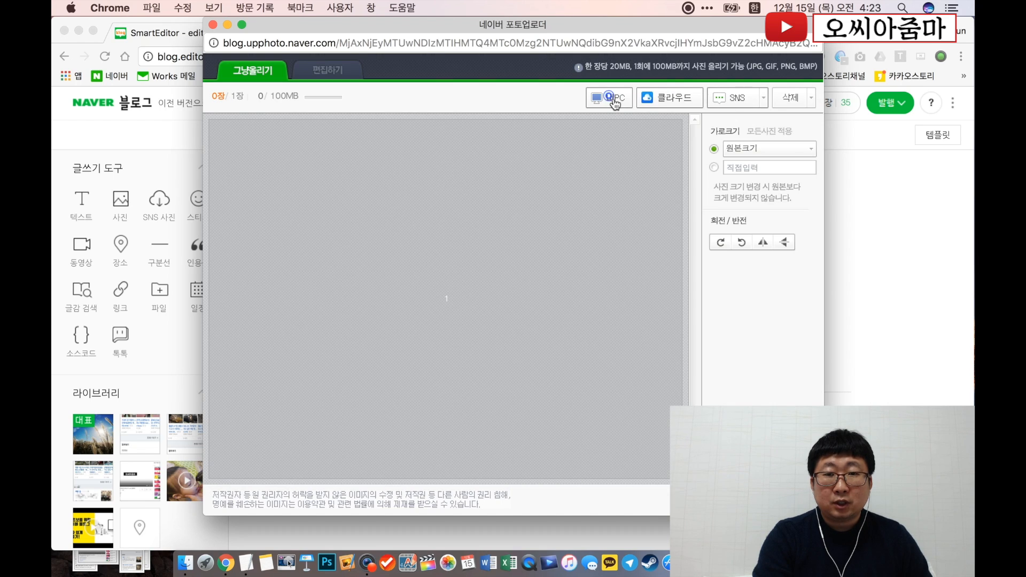
click(613, 98)
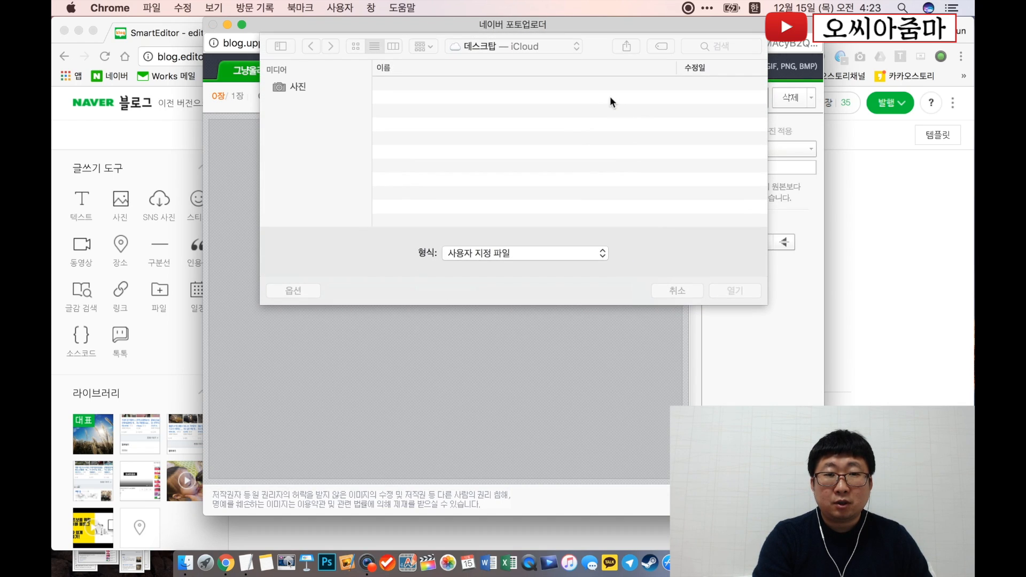
scroll(331, 184, down, 4)
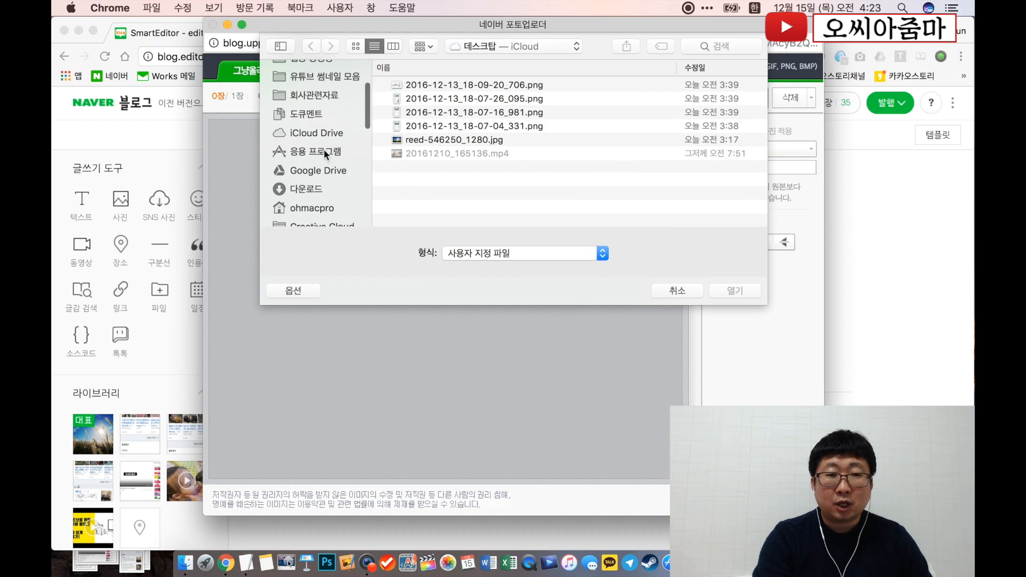
click(317, 134)
double_click(454, 130)
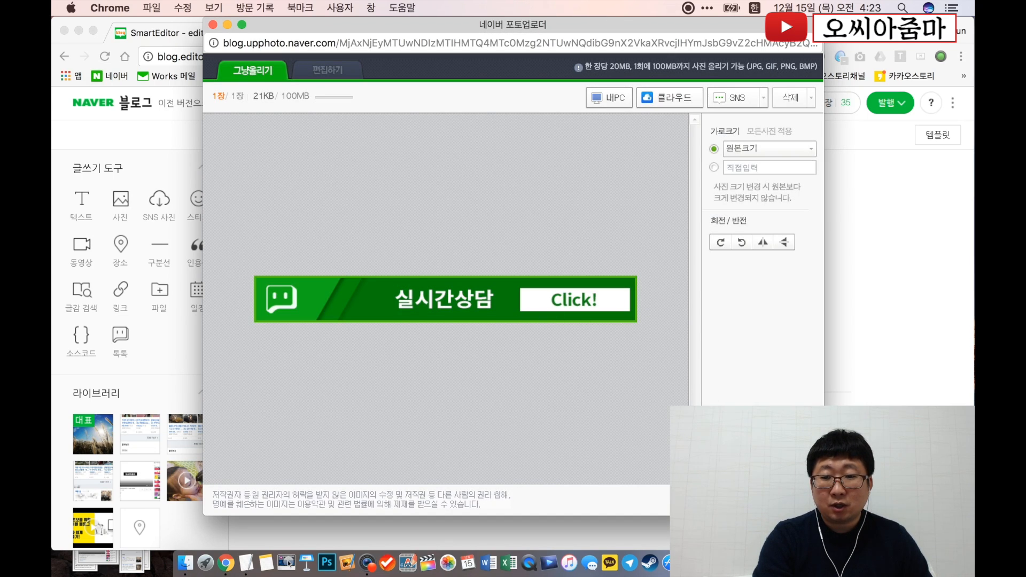
click(788, 500)
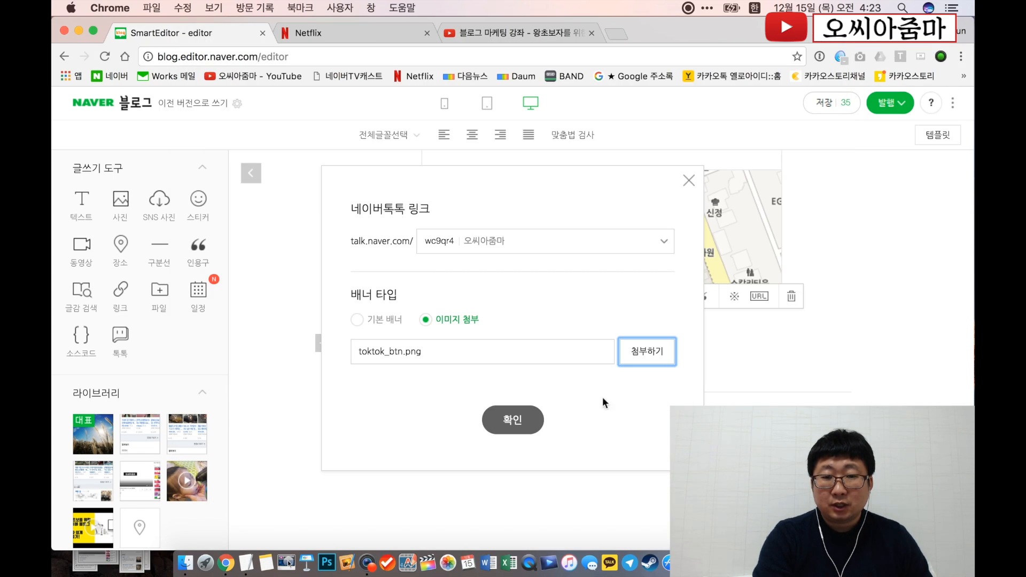
click(544, 427)
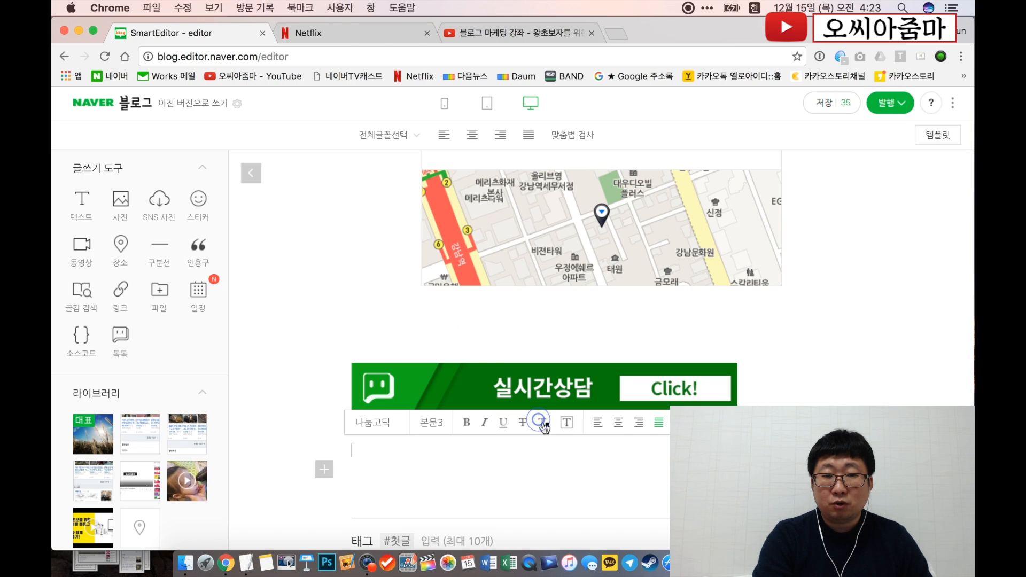
click(610, 378)
click(410, 343)
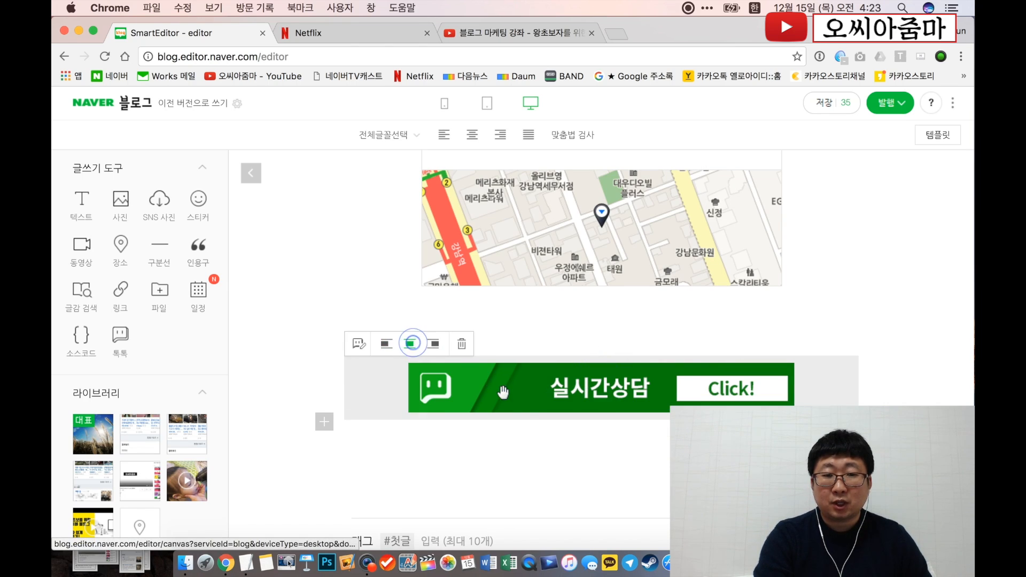
click(583, 495)
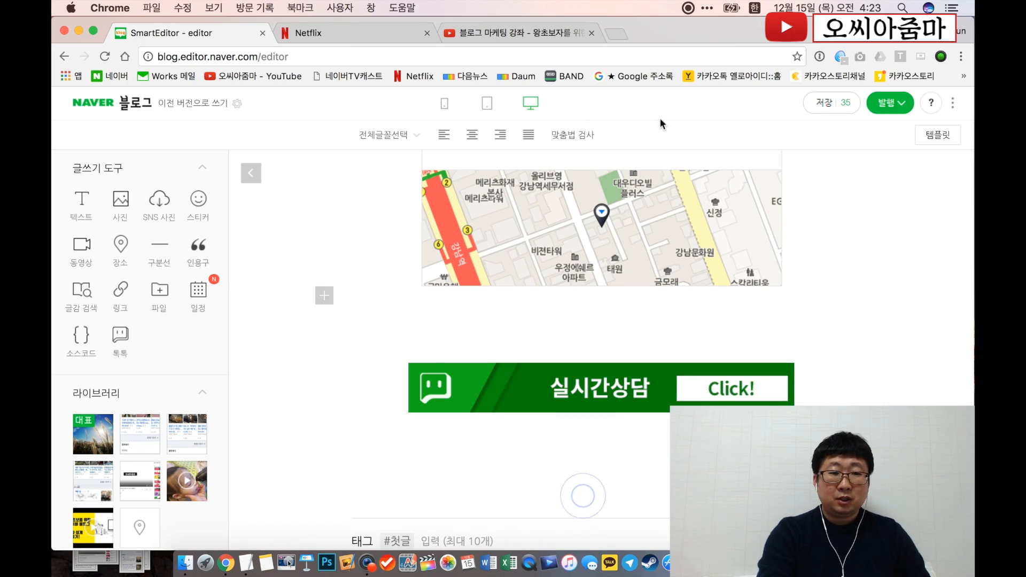
- Try other library images as the post's representative image (대표), and set it back to the reed photo
scroll(559, 293, down, 5)
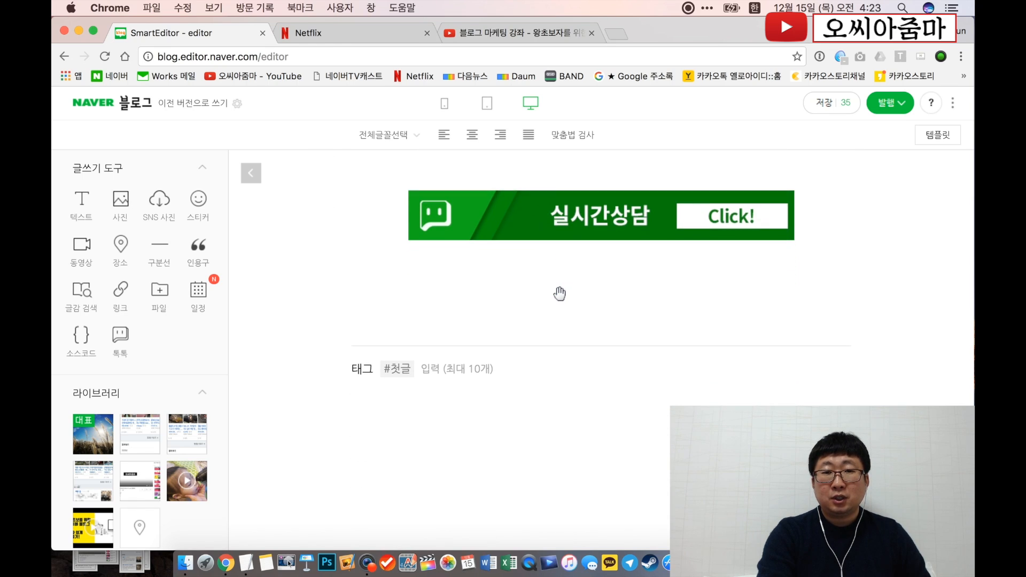
click(442, 351)
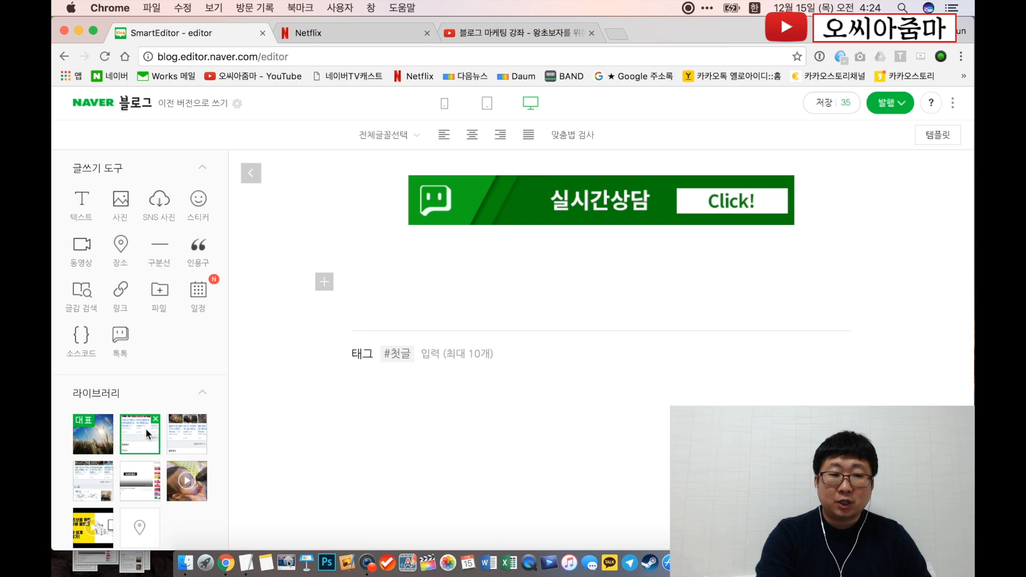
click(144, 430)
scroll(140, 429, down, 1)
click(100, 426)
click(100, 455)
click(146, 458)
click(148, 428)
click(185, 425)
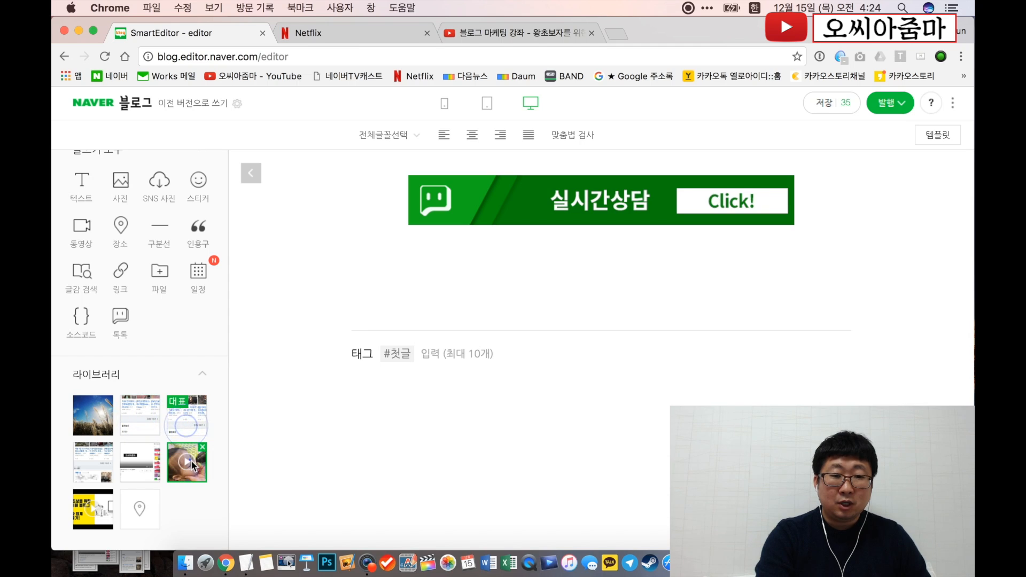
click(191, 462)
click(143, 464)
click(86, 464)
click(90, 413)
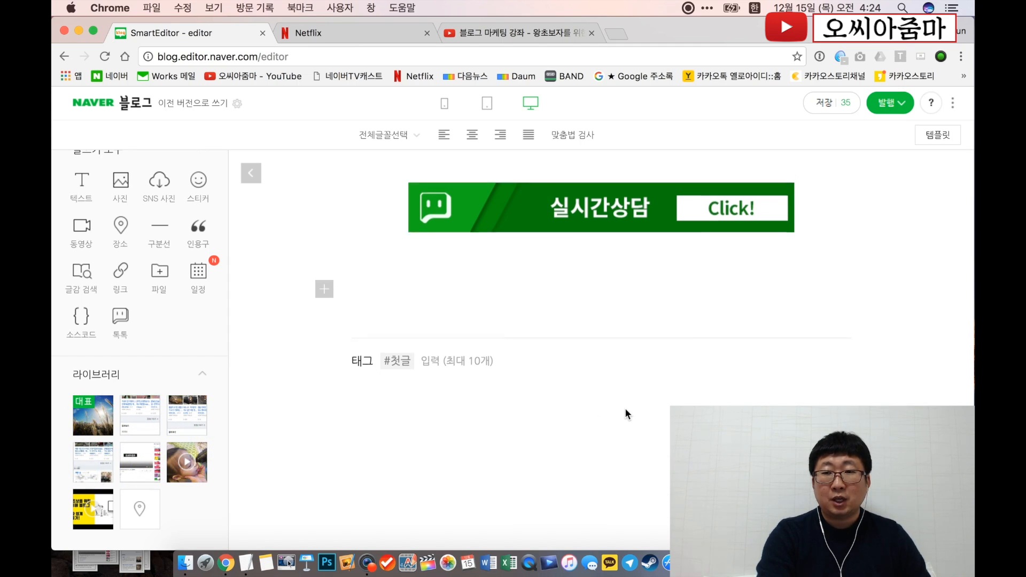
- Open the post's publishing settings, check the category and topic, and allow likes (공감허용)
scroll(627, 414, up, 6)
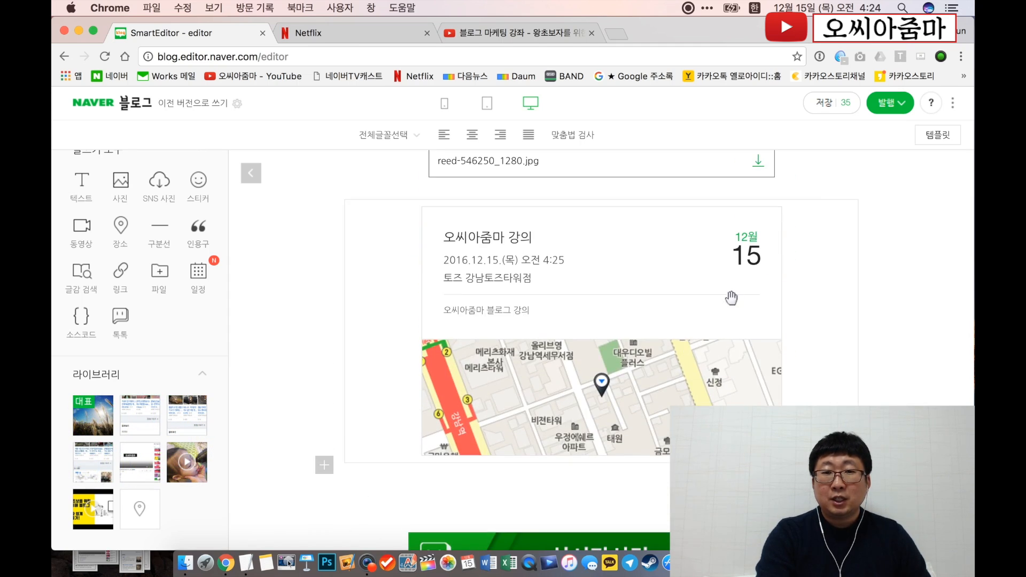
click(880, 103)
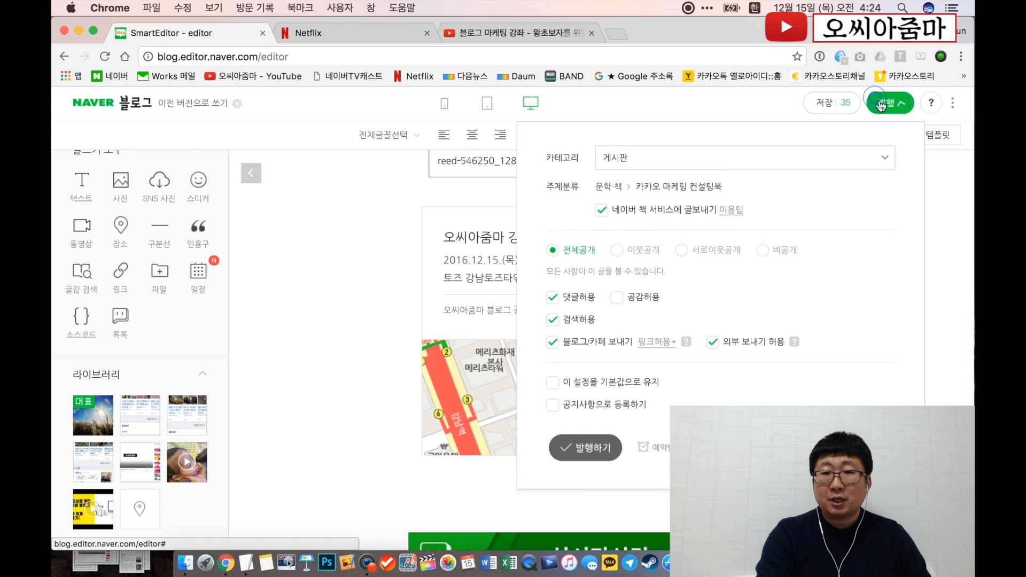
click(766, 158)
click(566, 214)
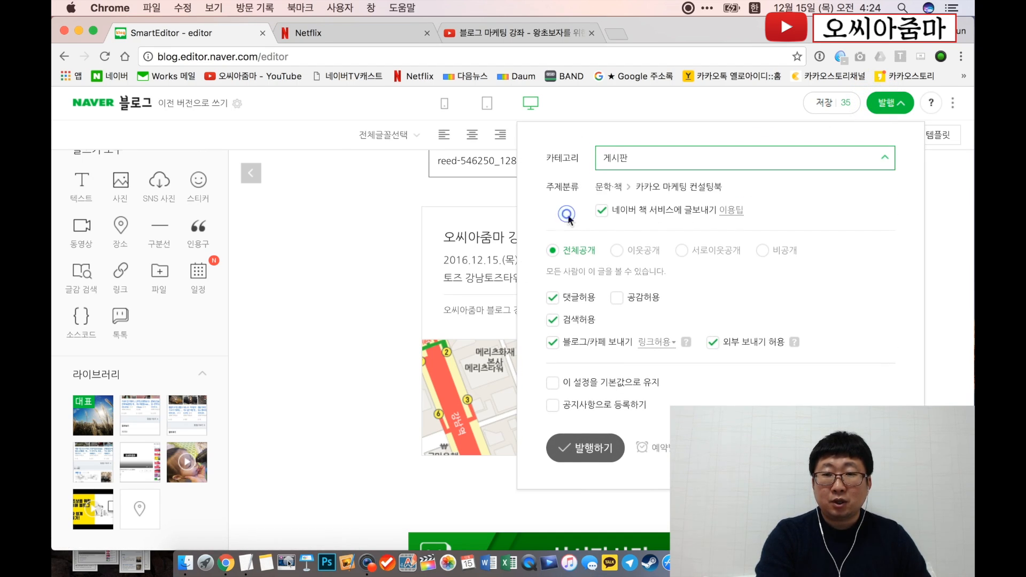
drag(737, 190, 634, 193)
key(super+c)
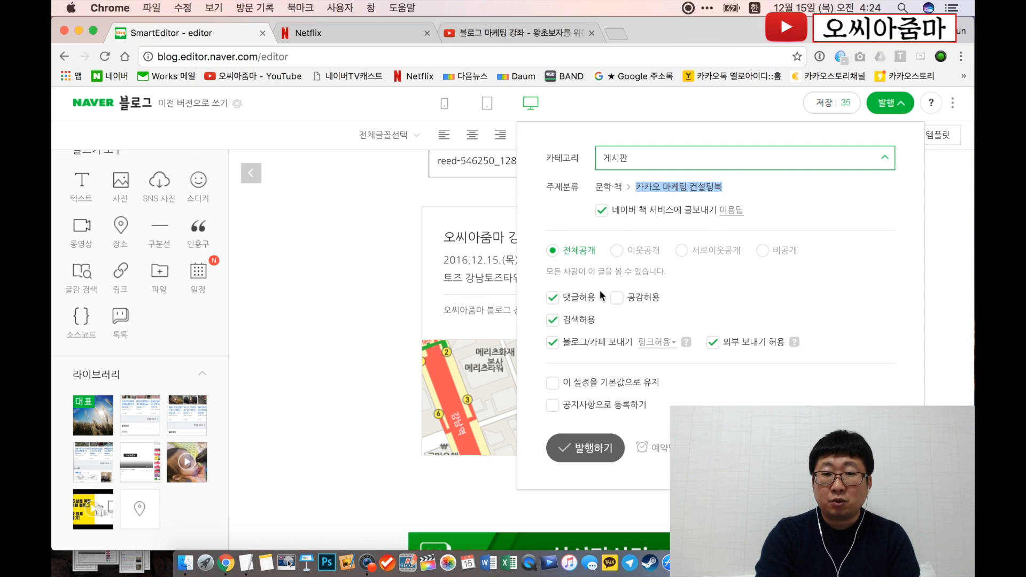
click(618, 296)
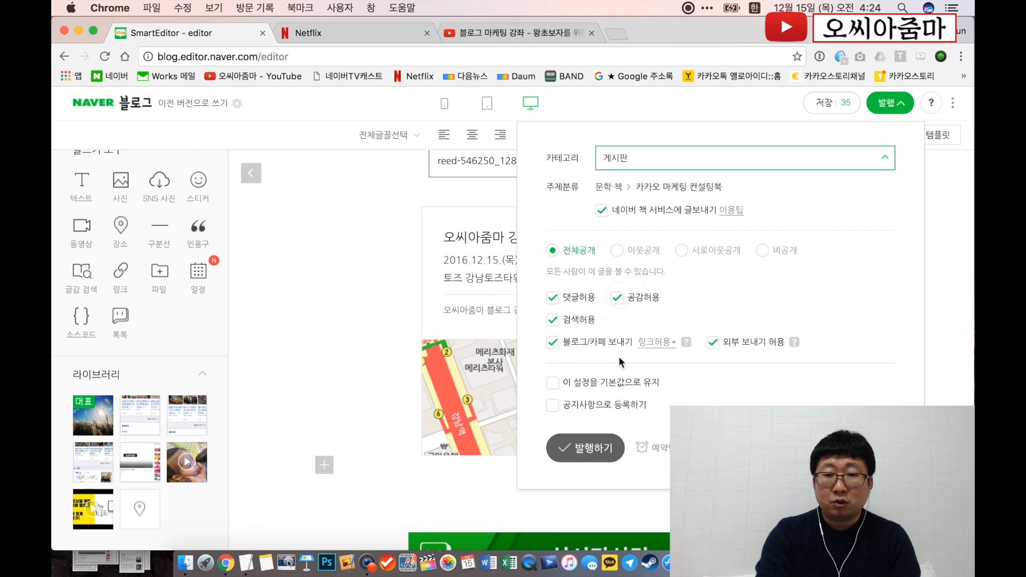